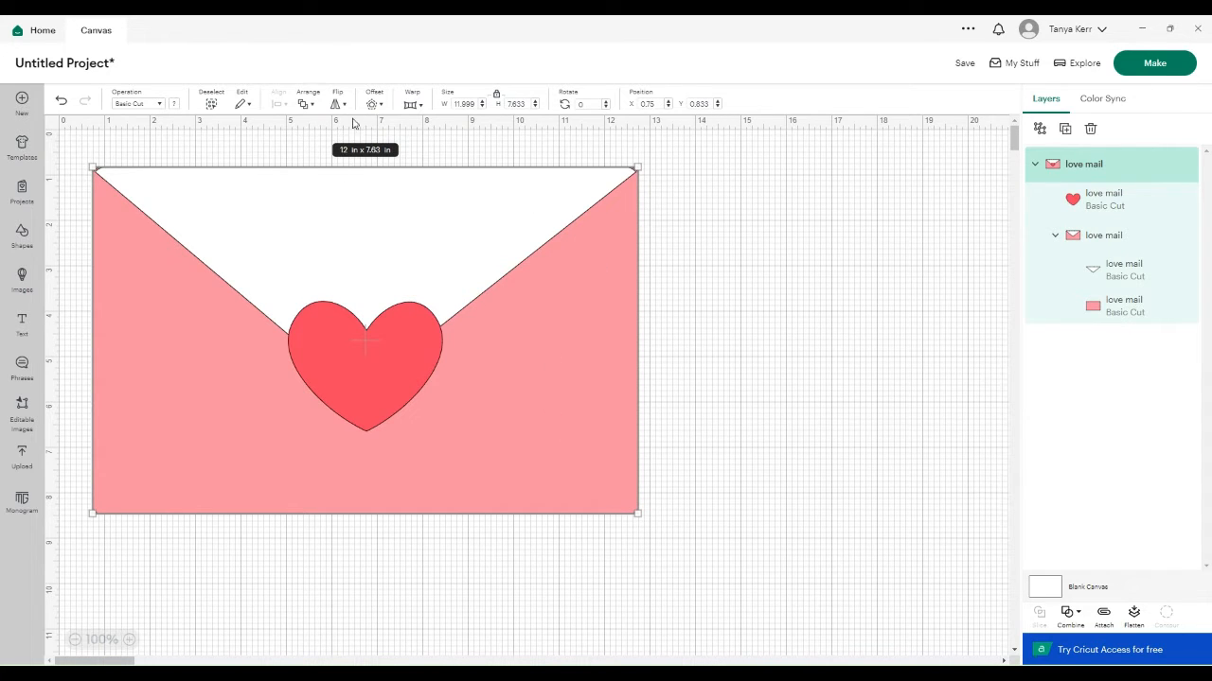
Resize the envelope image to 7.5 in wide and move it to the middle of the canvas, about X 6.6, Y 3.7
{"action": "left_click", "coordinate": [478, 103]}
{"action": "type", "text": "1"}
{"action": "type", "text": ".5"}
{"action": "key", "text": "Return"}
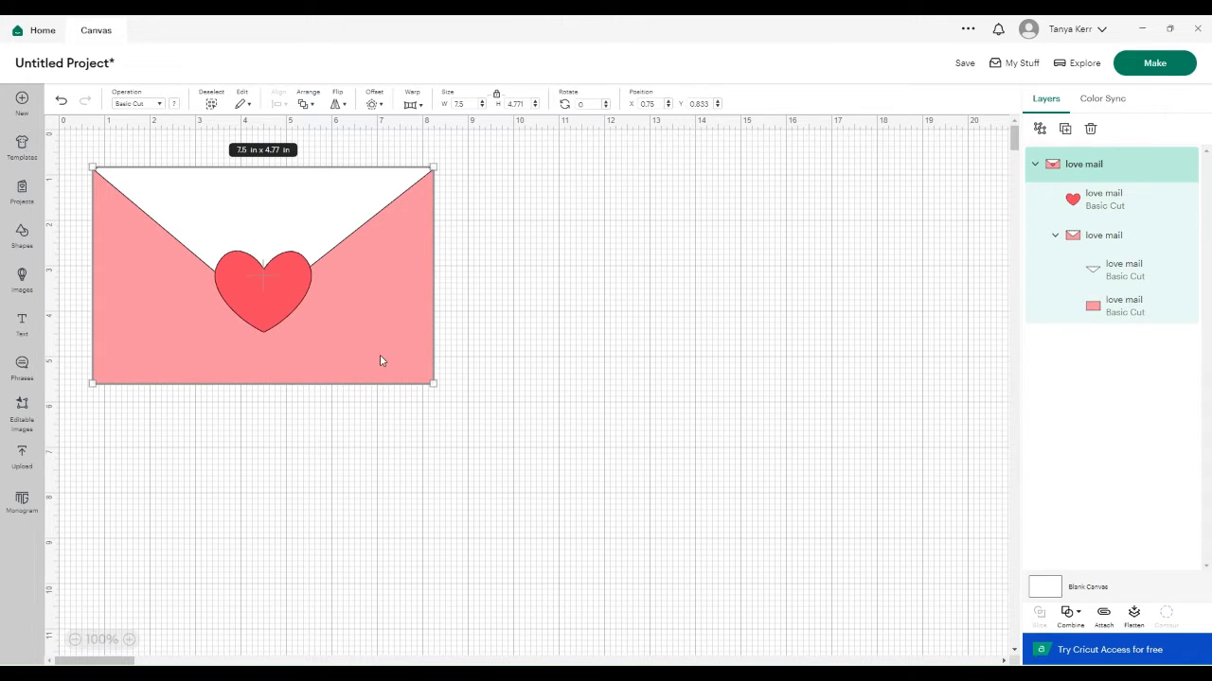
{"action": "left_click_drag", "start_coordinate": [379, 361], "coordinate": [650, 489]}
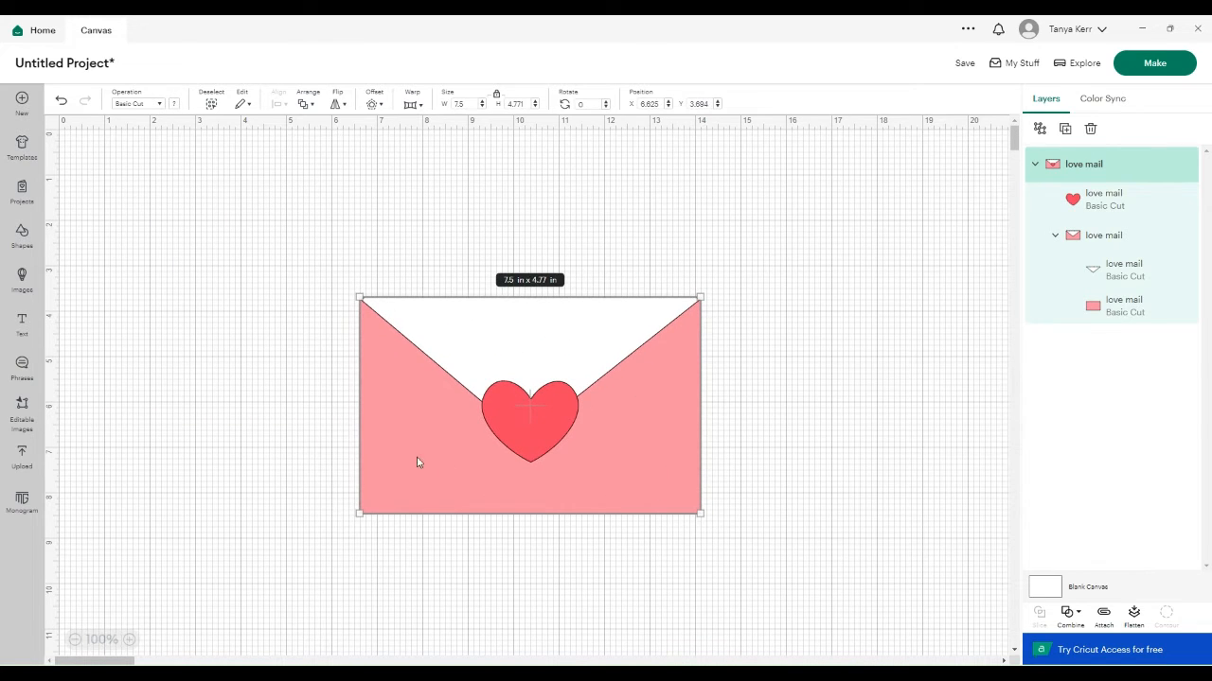
Add the text "Love" beside the envelope and set its font to the system font Beadwork
{"action": "left_click", "coordinate": [23, 324]}
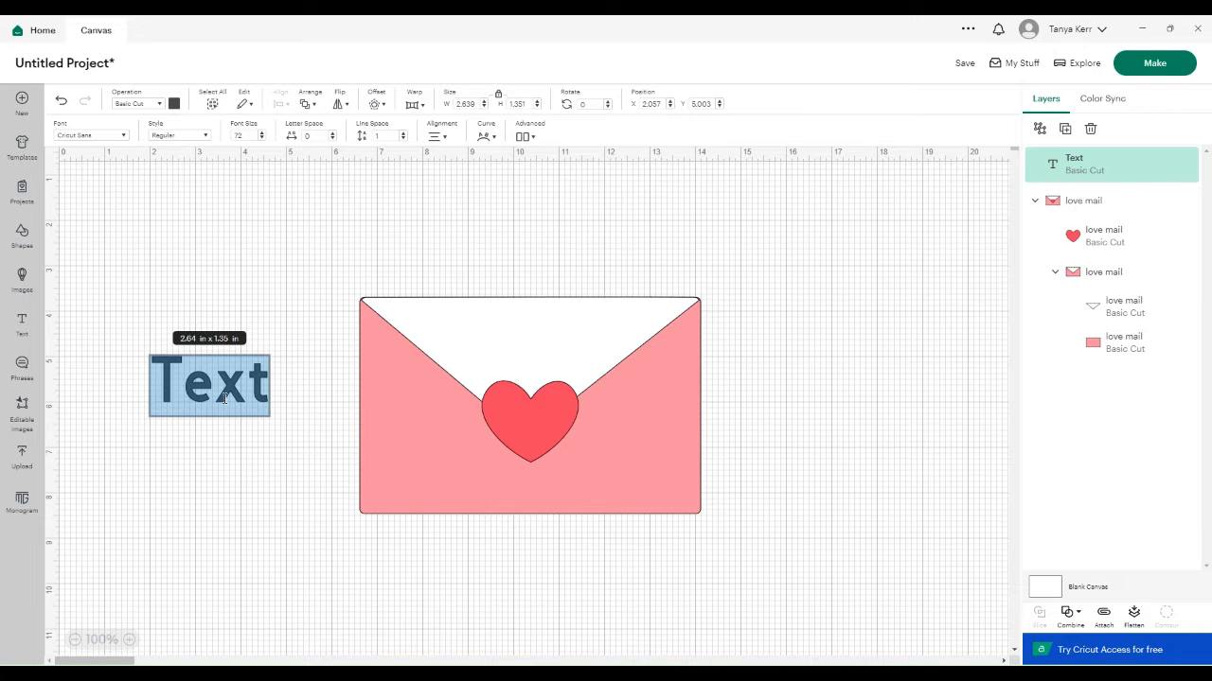
{"action": "type", "text": "Love"}
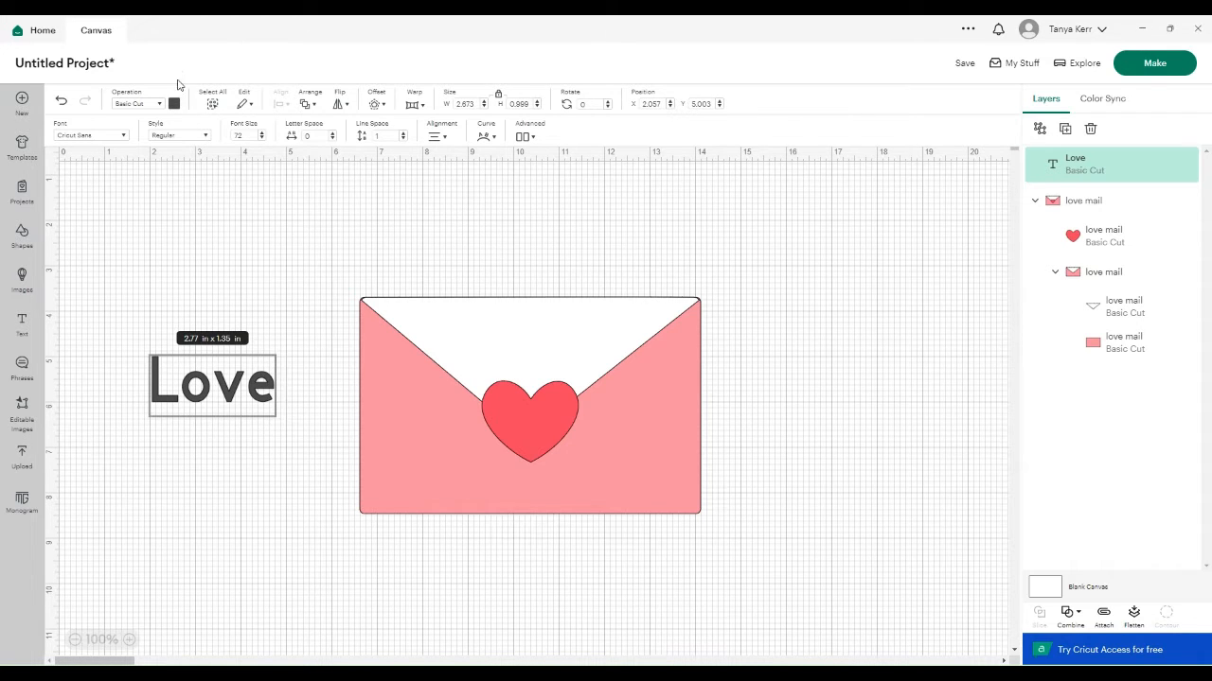
{"action": "left_click", "coordinate": [125, 139]}
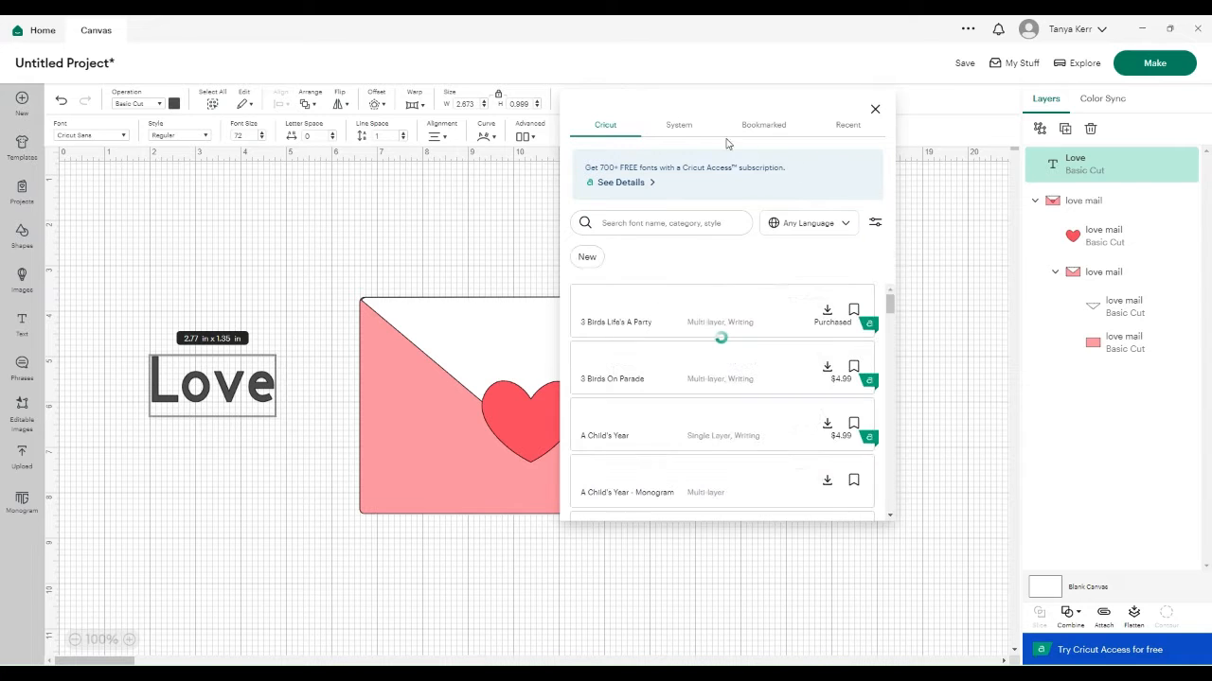
{"action": "left_click", "coordinate": [677, 127]}
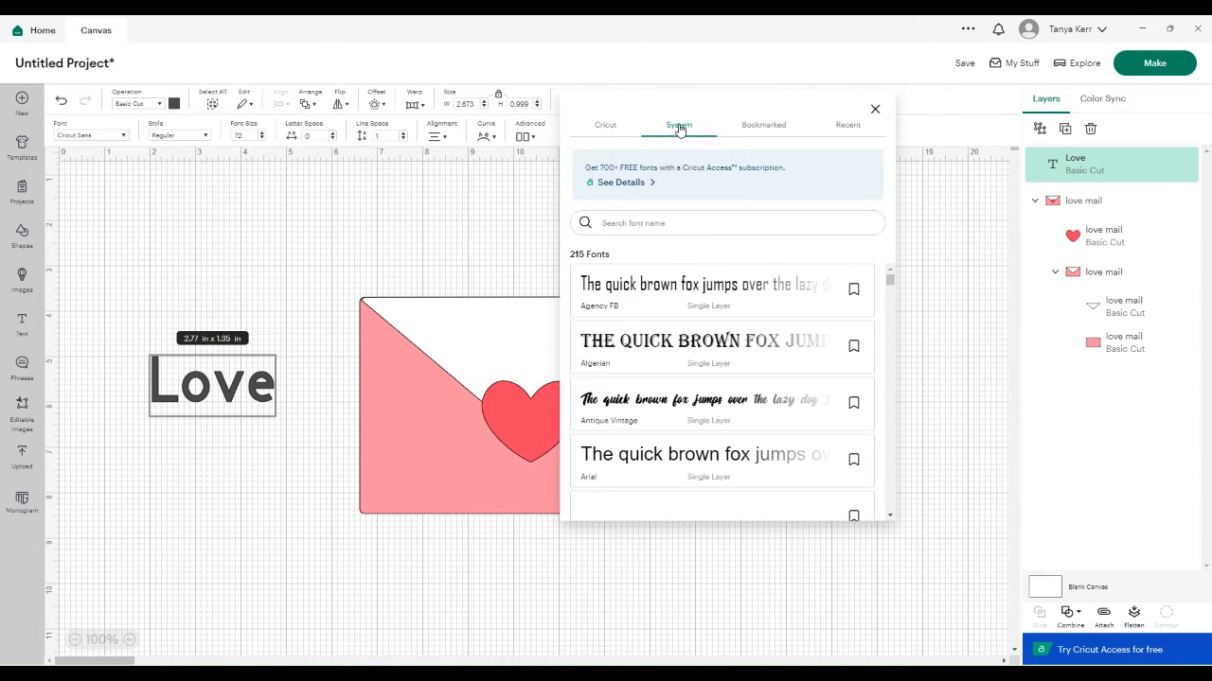
{"action": "scroll", "coordinate": [722, 394], "scroll_direction": "down", "scroll_amount": 3}
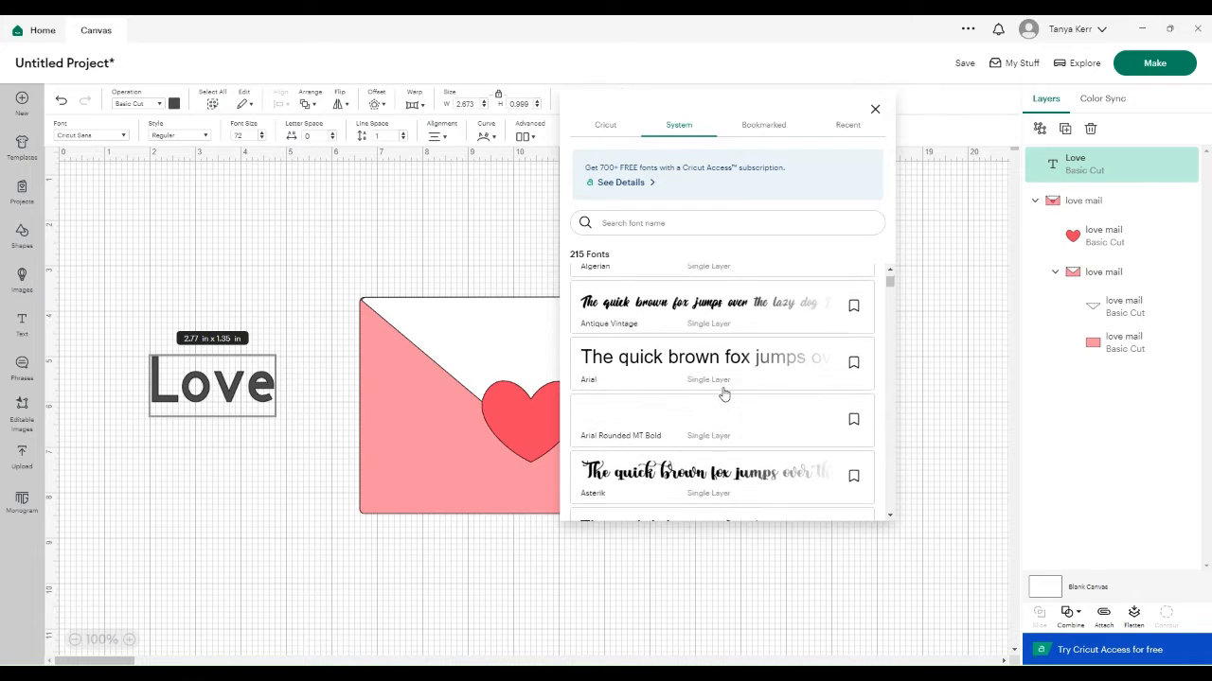
{"action": "scroll", "coordinate": [723, 393], "scroll_direction": "down", "scroll_amount": 10}
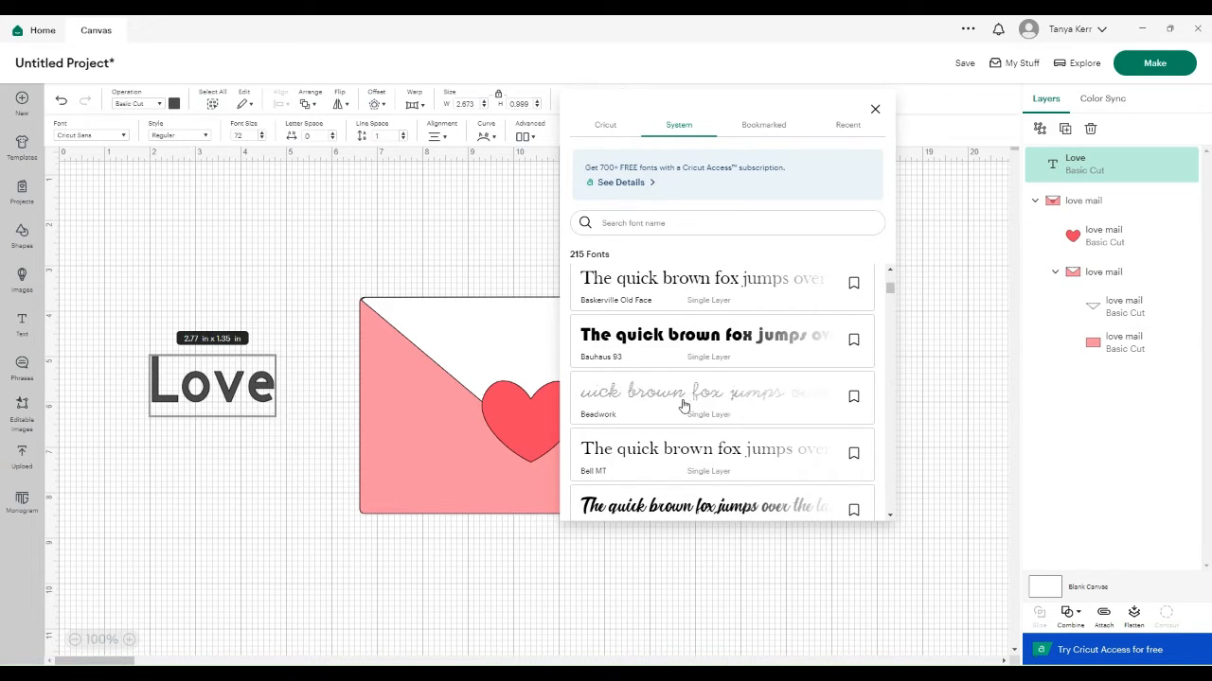
{"action": "left_click", "coordinate": [686, 405]}
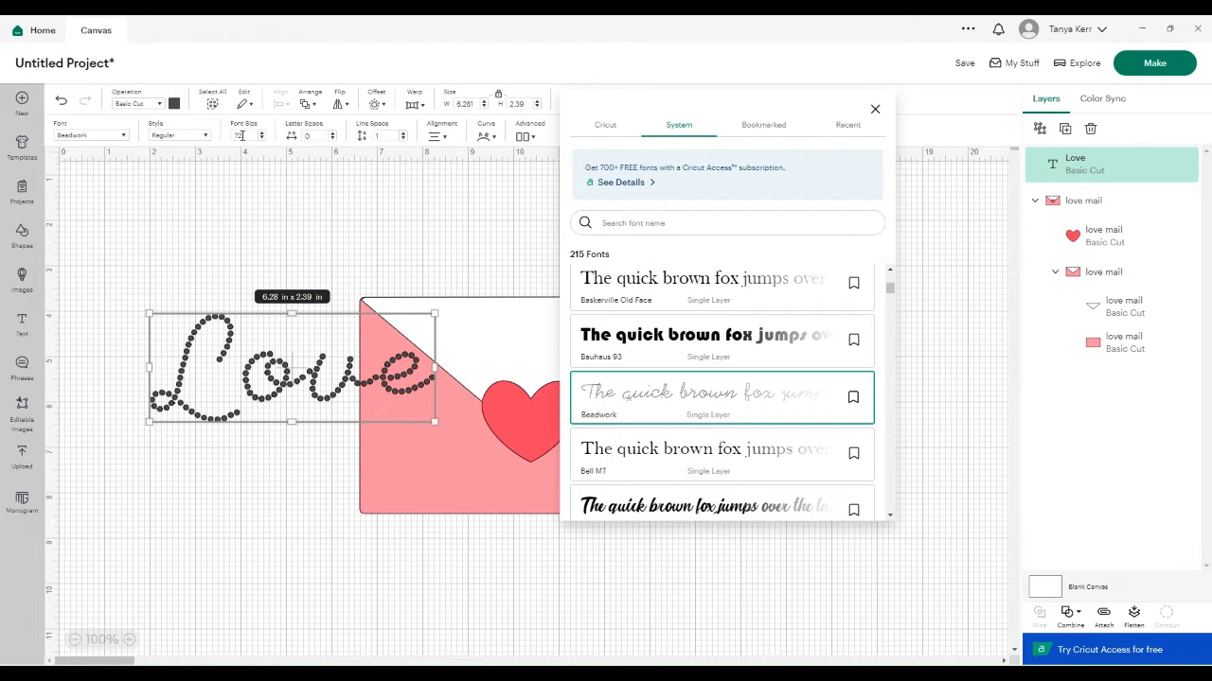
Set the font size of the "Love" text to 74
{"action": "left_click", "coordinate": [242, 135]}
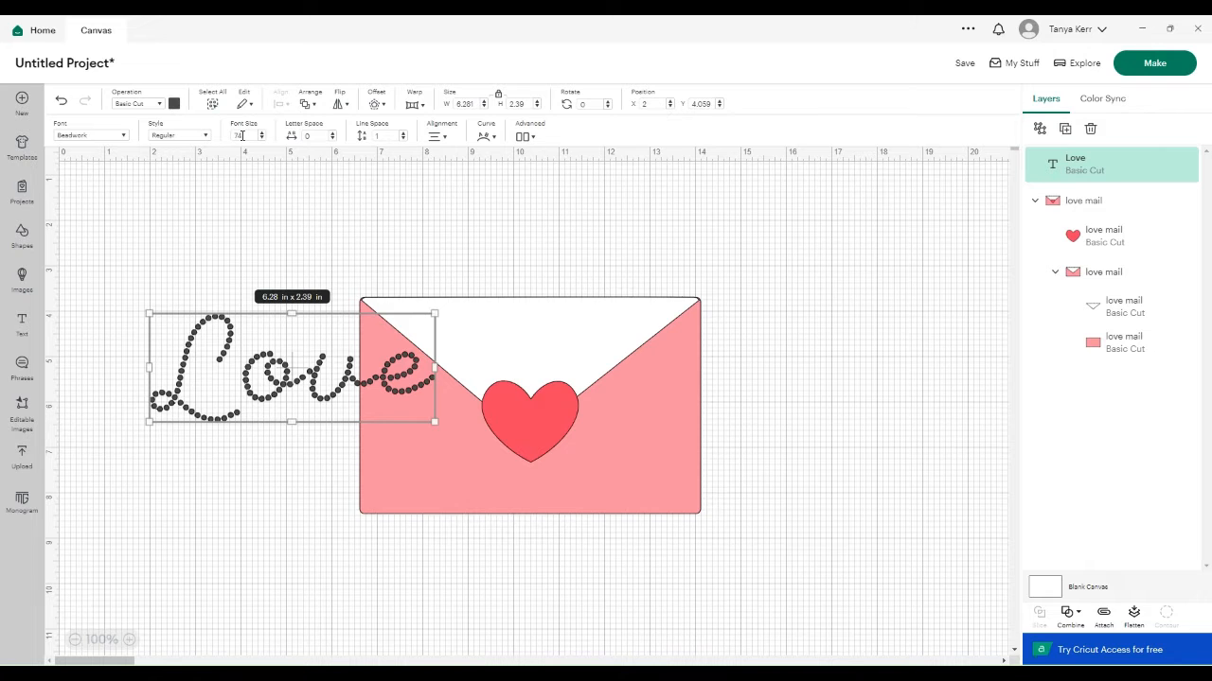
{"action": "type", "text": "74"}
{"action": "key", "text": "Return"}
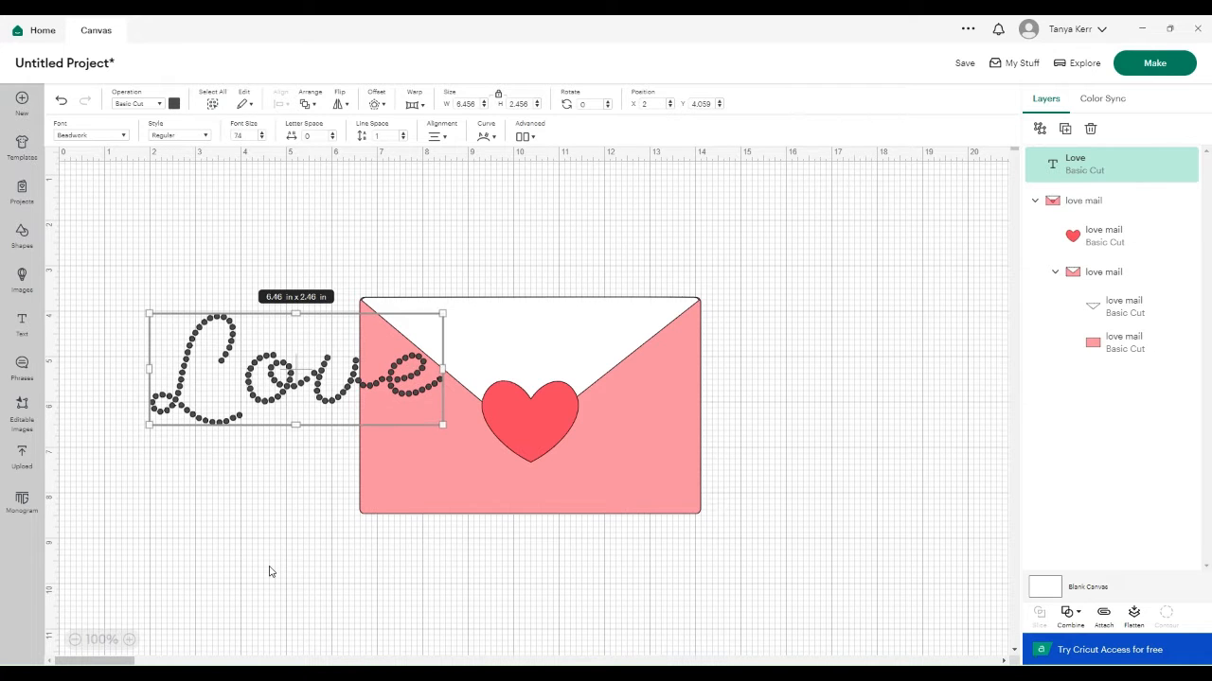
{"action": "left_click", "coordinate": [275, 500]}
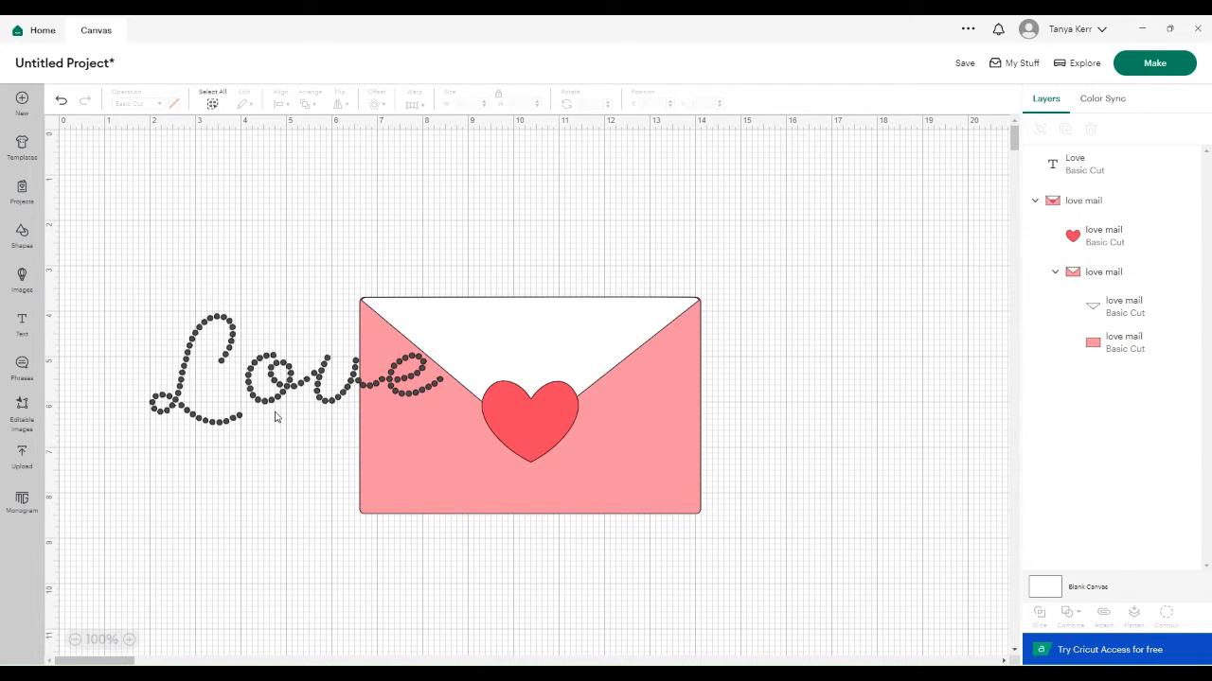
Insert a circle shape and set its width to 0.123 in
{"action": "left_click", "coordinate": [22, 237]}
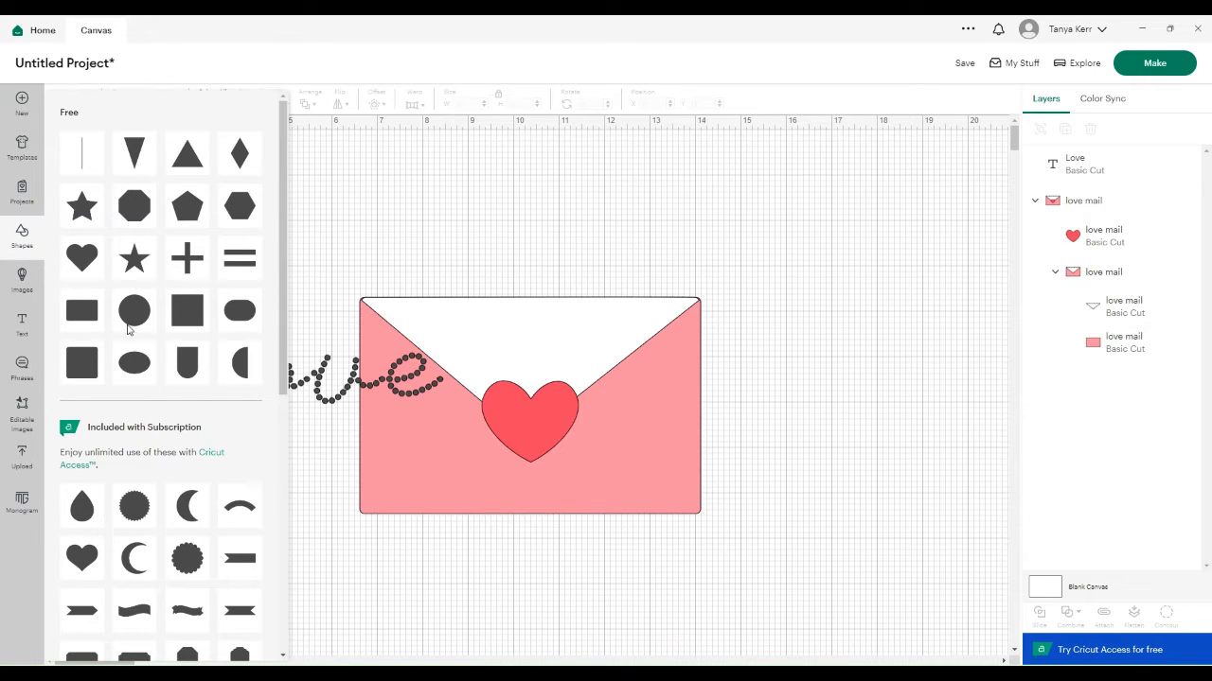
{"action": "left_click", "coordinate": [139, 322]}
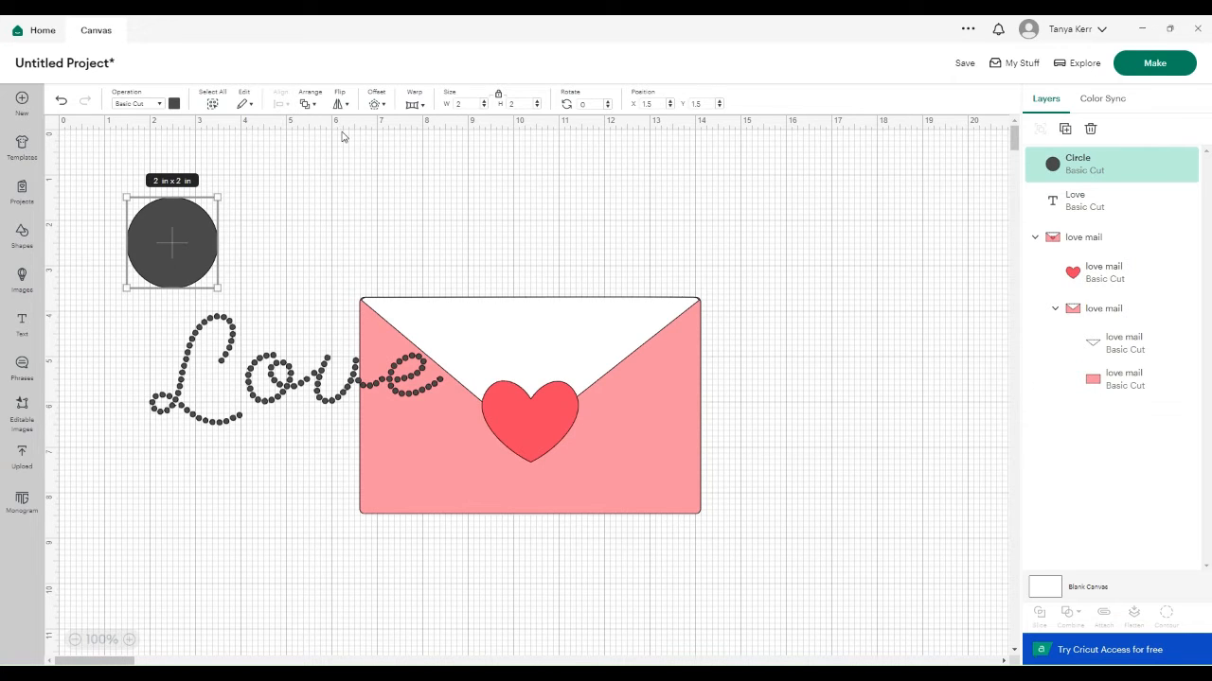
{"action": "left_click", "coordinate": [459, 105]}
{"action": "type", "text": "0.123"}
{"action": "key", "text": "Return"}
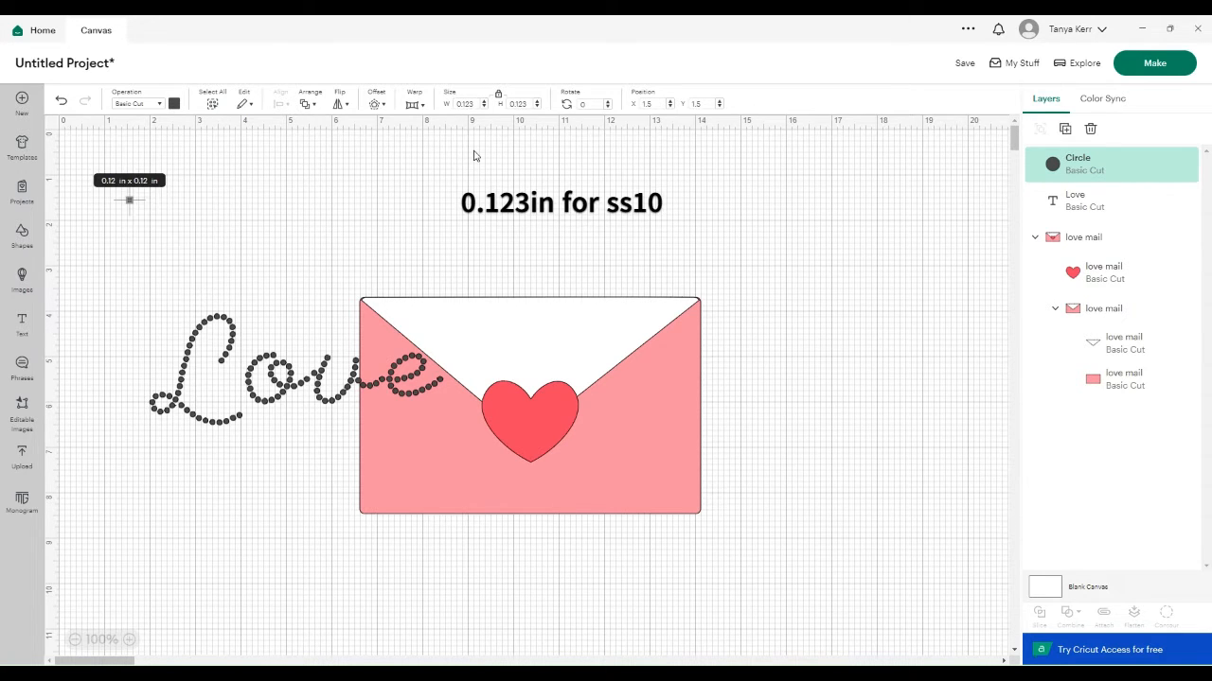
Place the small circle just above the L of "Love" to compare it with the font's dots
{"action": "left_click", "coordinate": [216, 322]}
{"action": "left_click", "coordinate": [118, 248]}
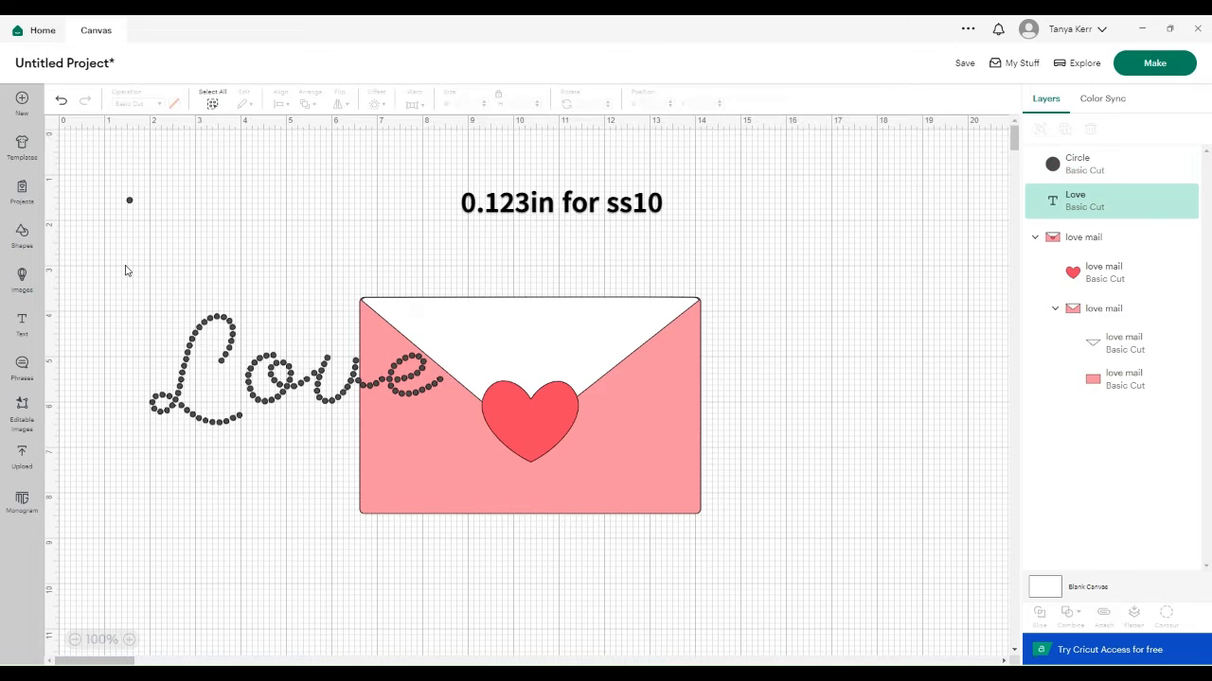
{"action": "left_click_drag", "start_coordinate": [129, 202], "coordinate": [216, 304]}
{"action": "left_click", "coordinate": [246, 482]}
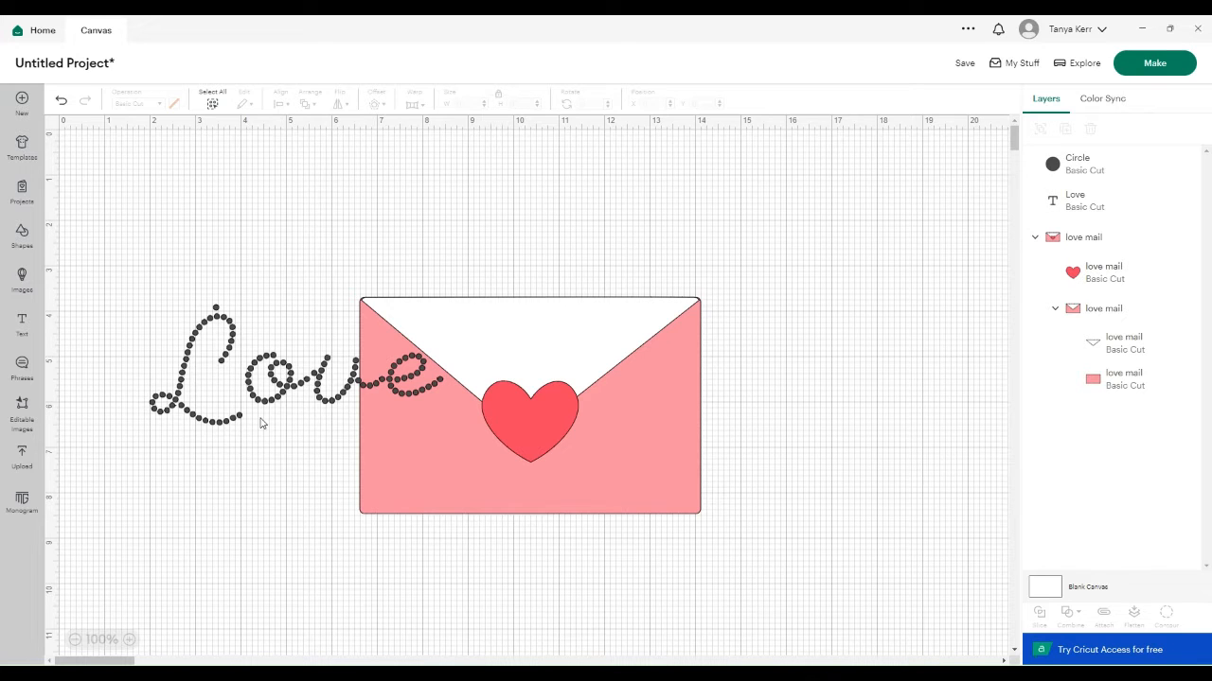
{"action": "left_click", "coordinate": [238, 376]}
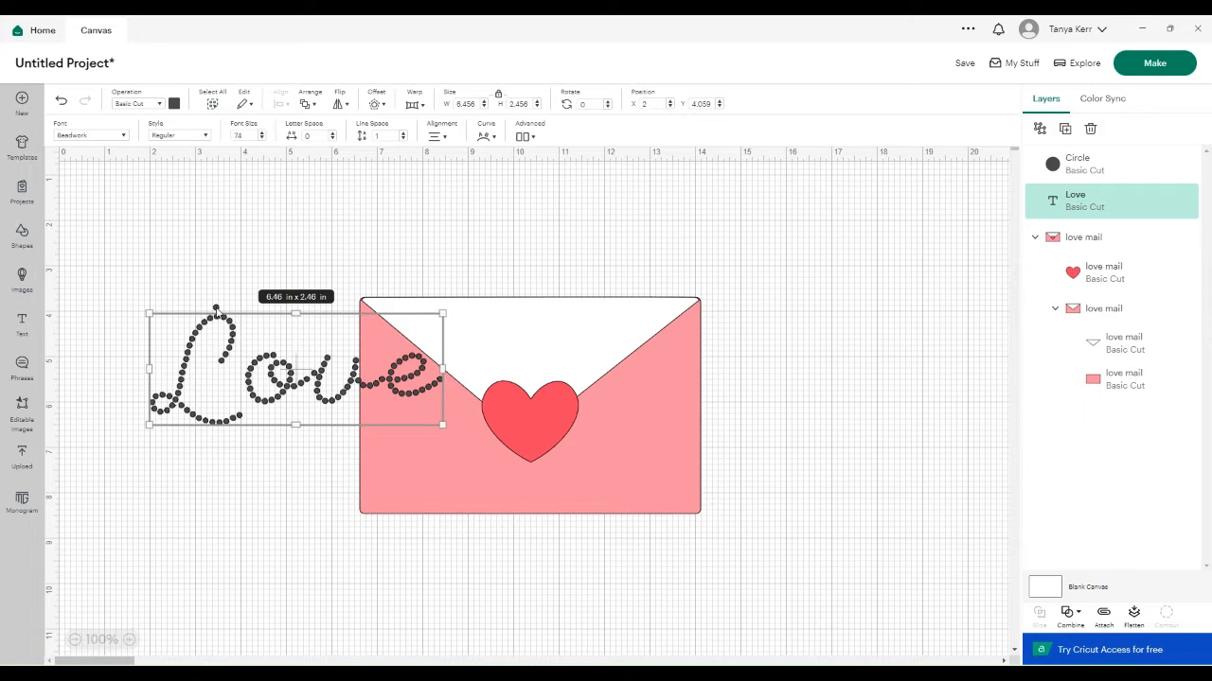
Move the small circle up and well right of the envelope, and move the "Love" text above the envelope's upper-left corner
{"action": "left_click", "coordinate": [219, 296]}
{"action": "left_click", "coordinate": [217, 309]}
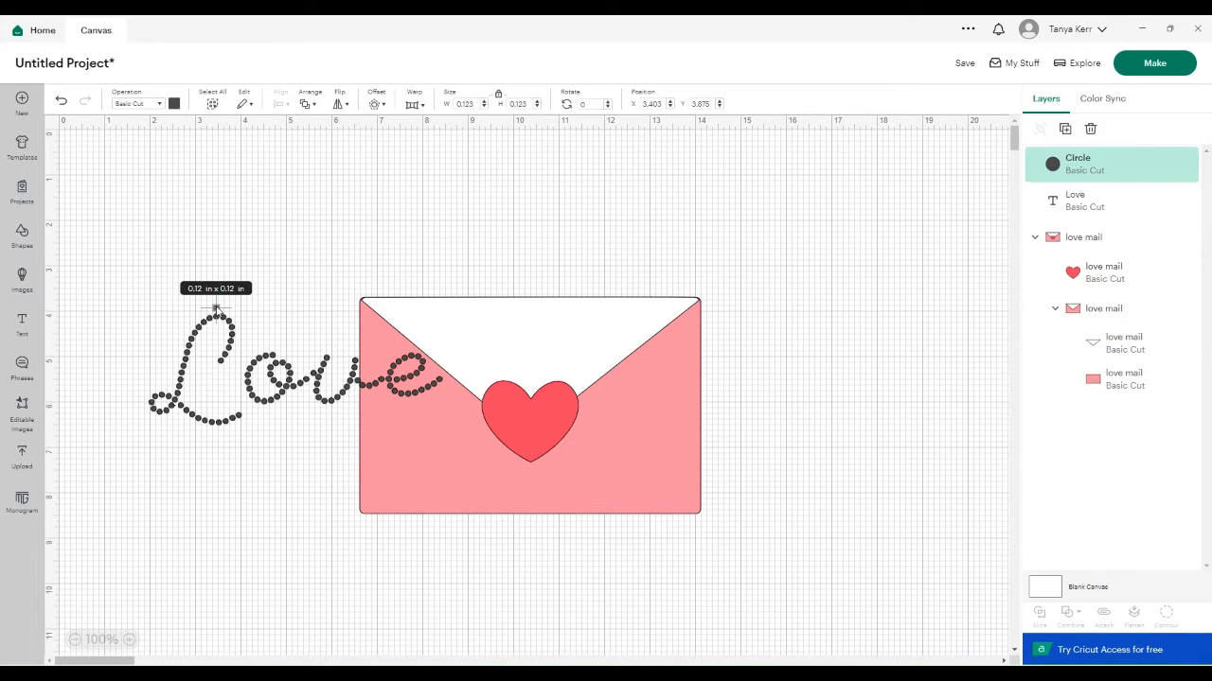
{"action": "left_click_drag", "start_coordinate": [217, 309], "coordinate": [900, 204]}
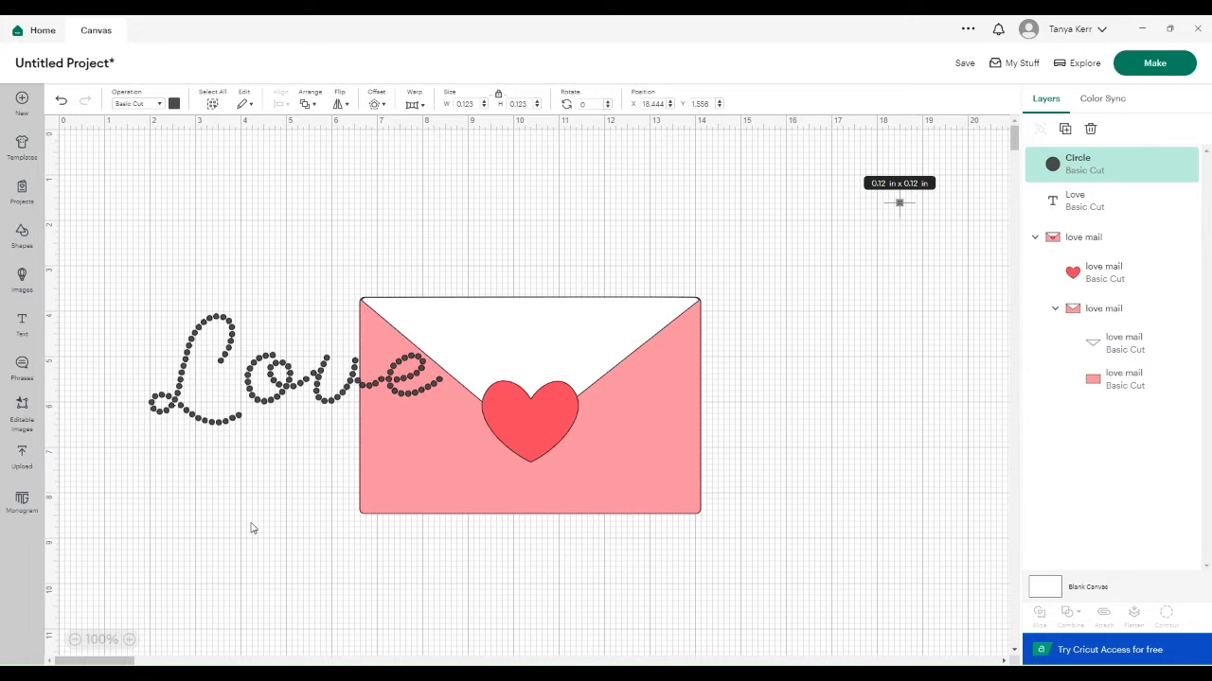
{"action": "left_click_drag", "start_coordinate": [275, 411], "coordinate": [333, 254]}
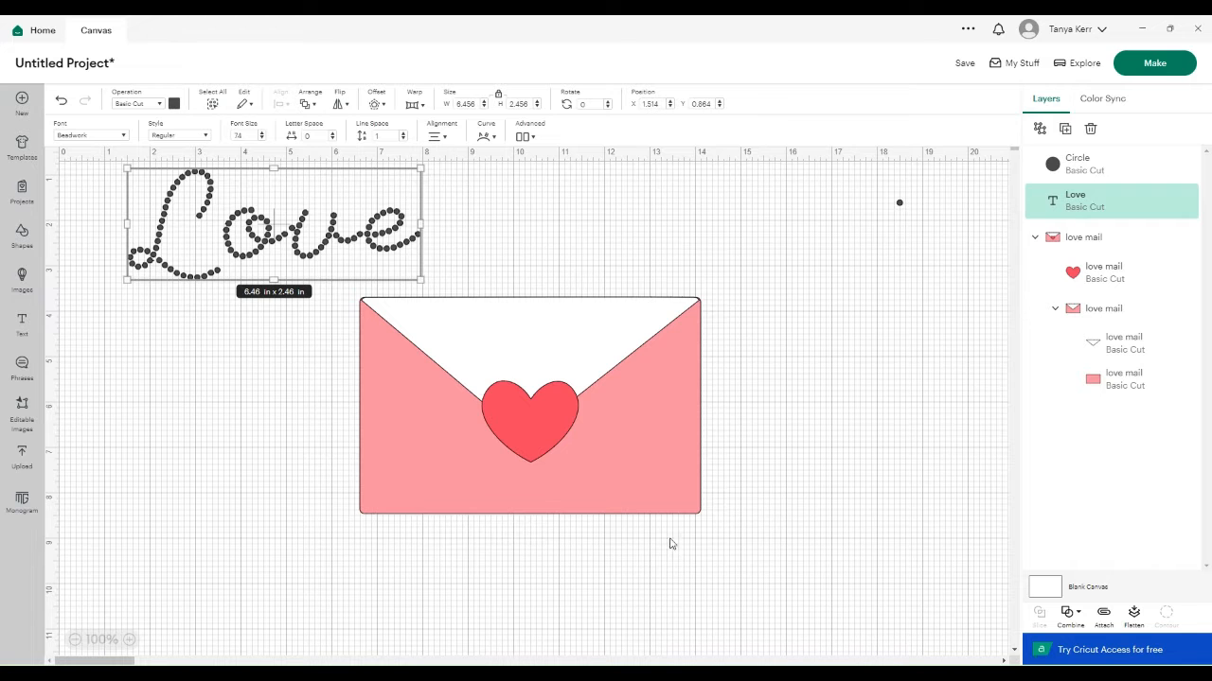
Ungroup the envelope image and its nested group into separate heart, flap and body layers
{"action": "left_click", "coordinate": [535, 432]}
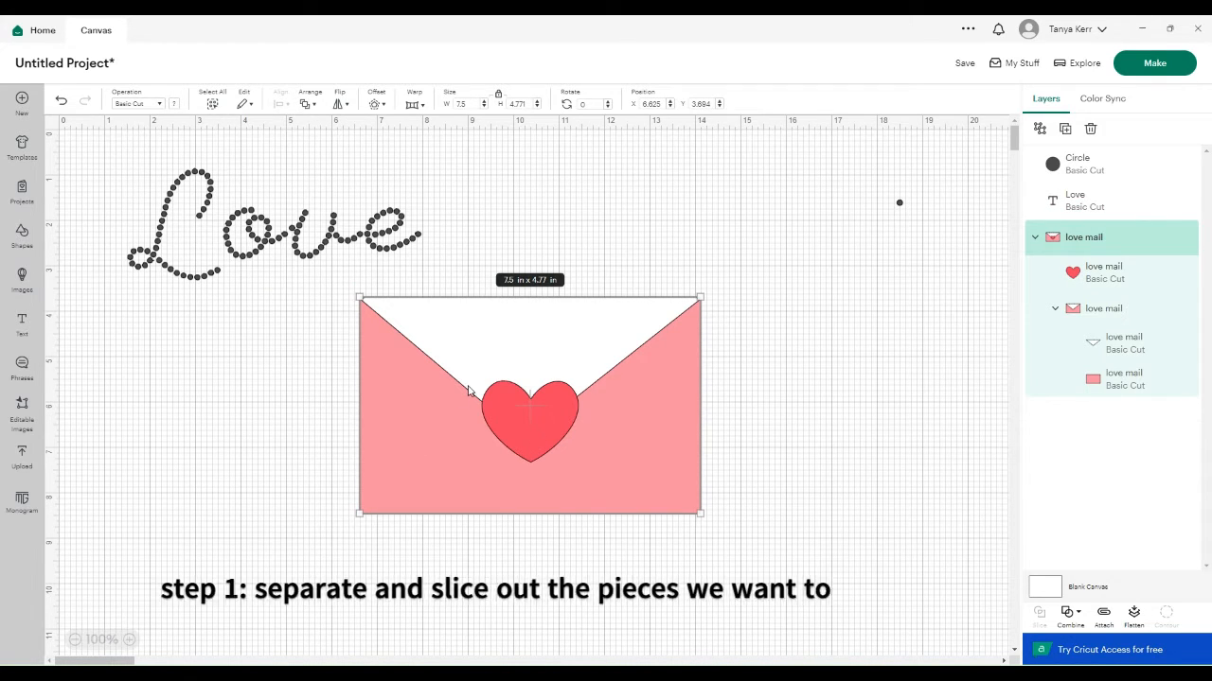
{"action": "left_click", "coordinate": [1039, 130]}
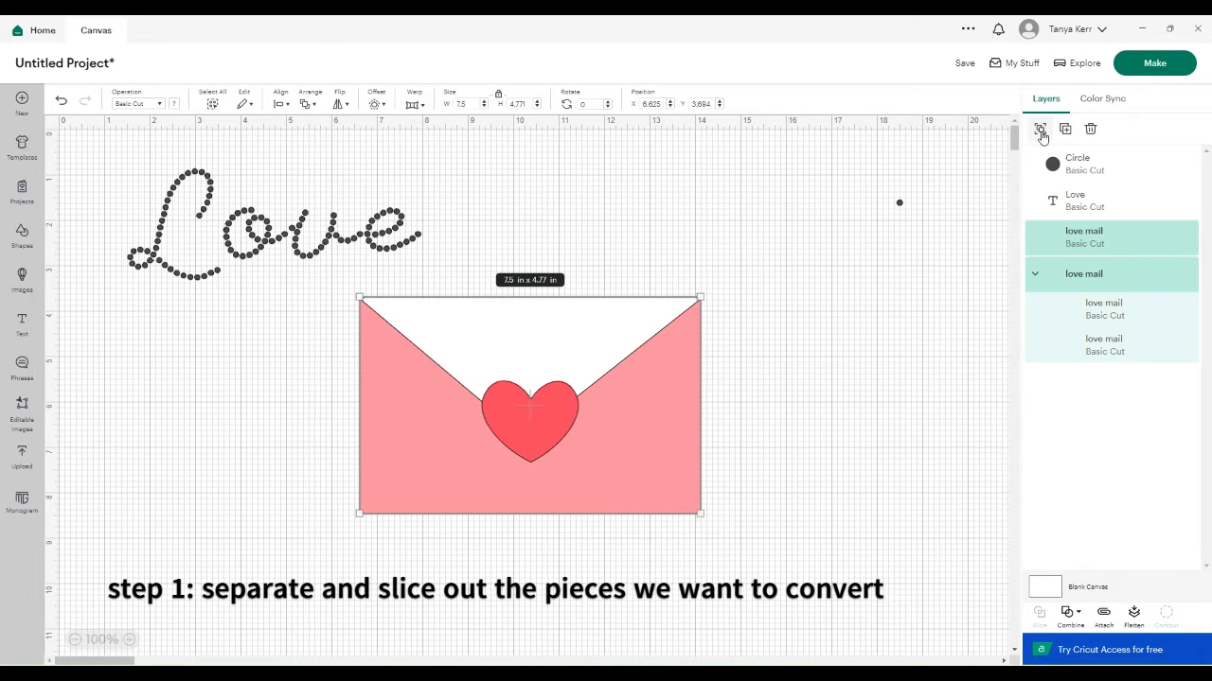
{"action": "left_click", "coordinate": [934, 530]}
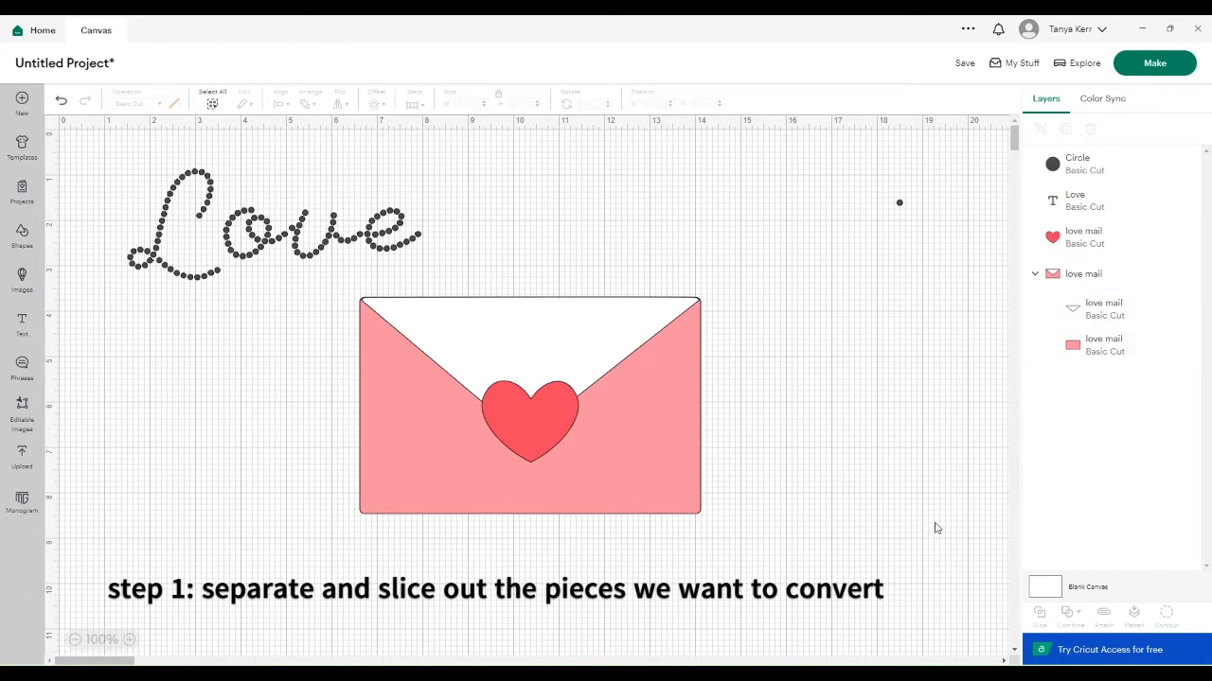
{"action": "left_click", "coordinate": [1087, 277]}
{"action": "left_click", "coordinate": [1038, 132]}
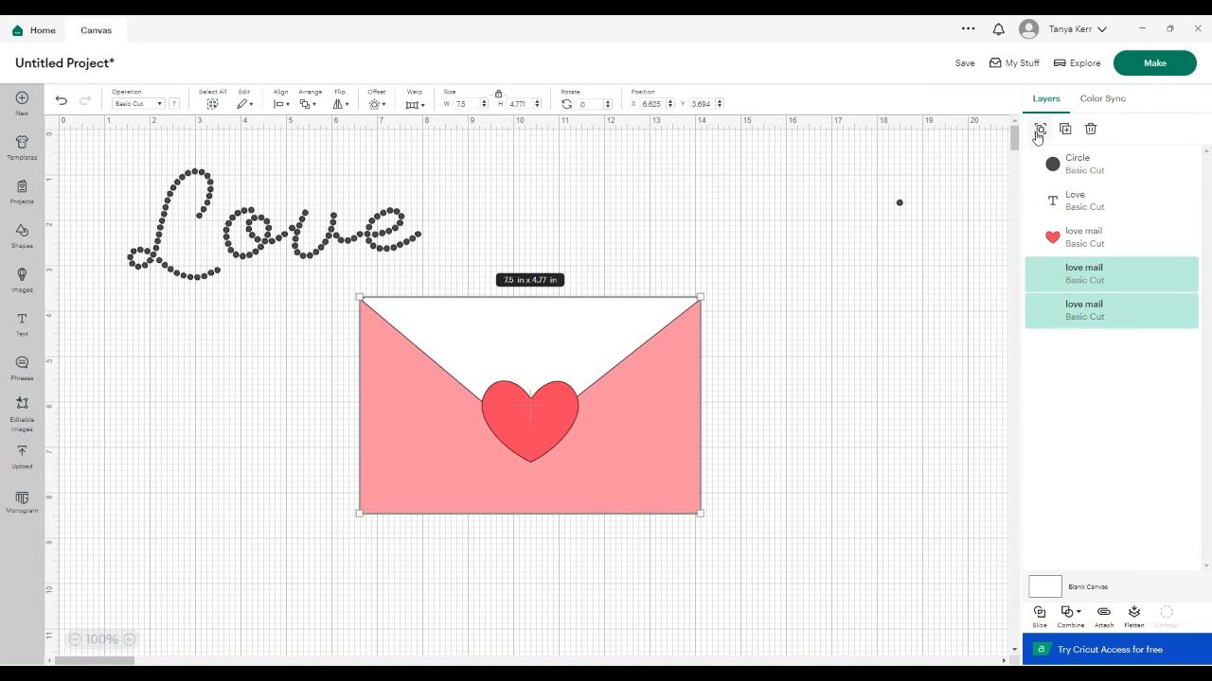
{"action": "left_click", "coordinate": [809, 520]}
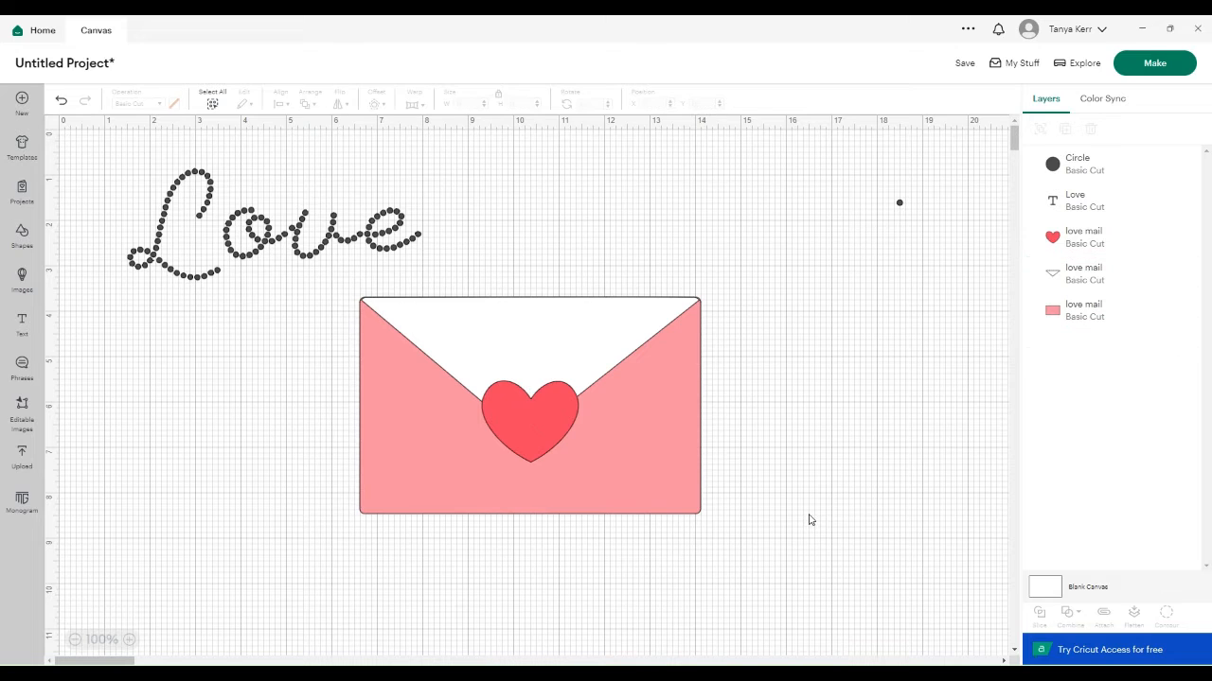
Duplicate the heart twice and the white flap once, placing the copies clear of the envelope
{"action": "left_click", "coordinate": [545, 422]}
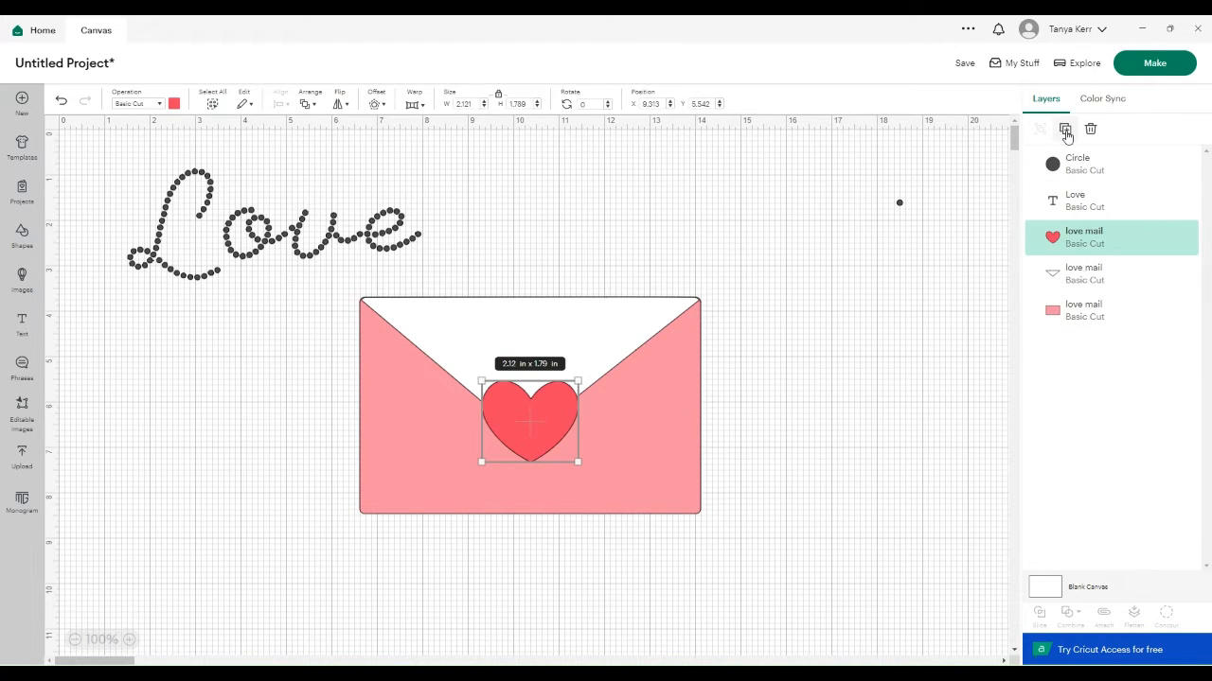
{"action": "left_click", "coordinate": [1065, 129]}
{"action": "left_click", "coordinate": [1065, 130]}
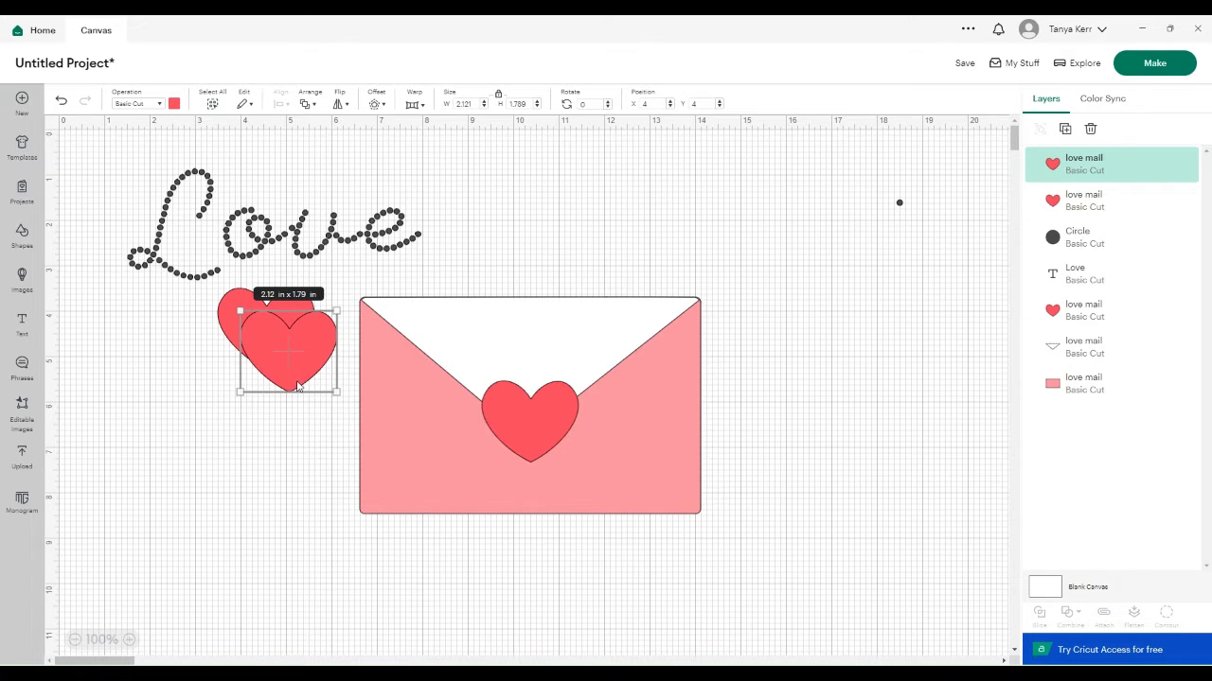
{"action": "left_click_drag", "start_coordinate": [294, 383], "coordinate": [113, 383]}
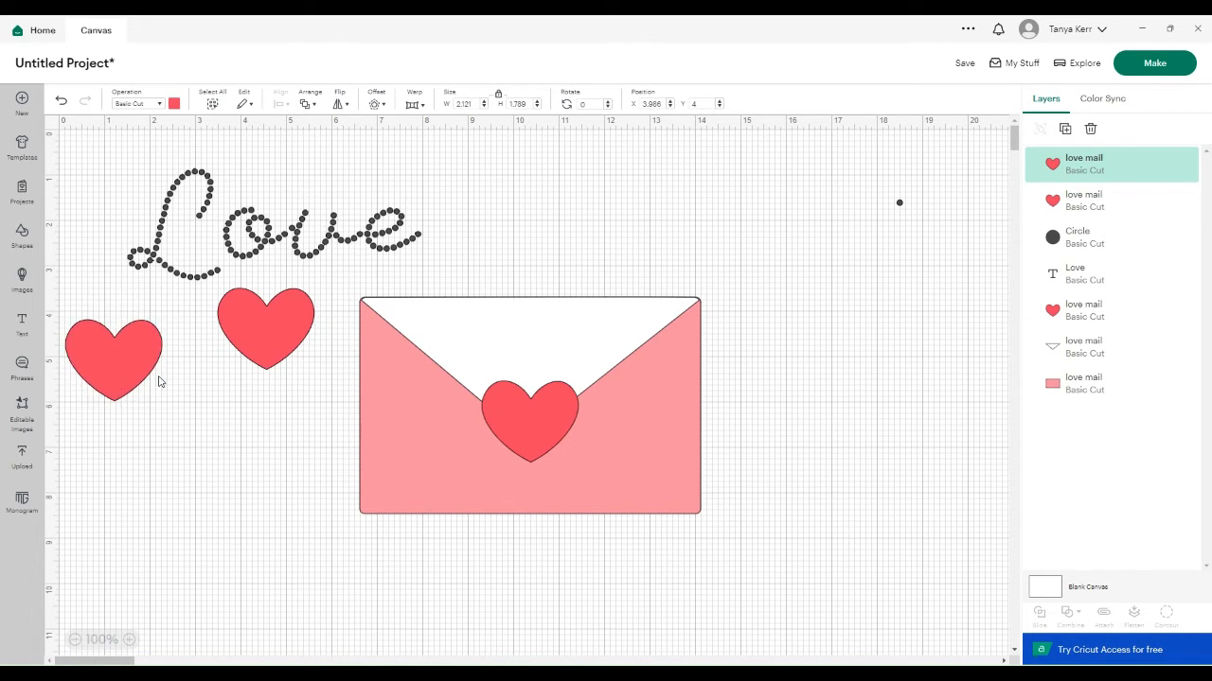
{"action": "left_click_drag", "start_coordinate": [249, 341], "coordinate": [213, 342]}
{"action": "left_click_drag", "start_coordinate": [213, 342], "coordinate": [209, 343]}
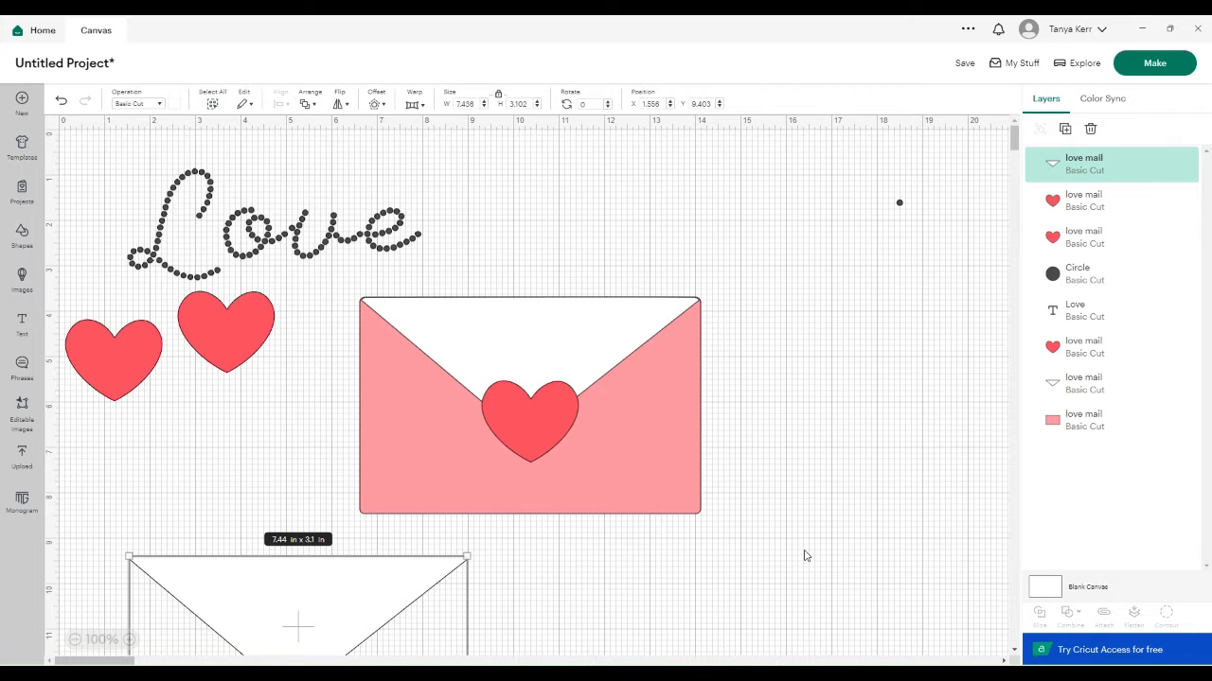
Move the original heart to the right of the envelope and align the white flap with the body's top edge at about X 6.66, Y 3.69
{"action": "left_click_drag", "start_coordinate": [525, 412], "coordinate": [813, 380]}
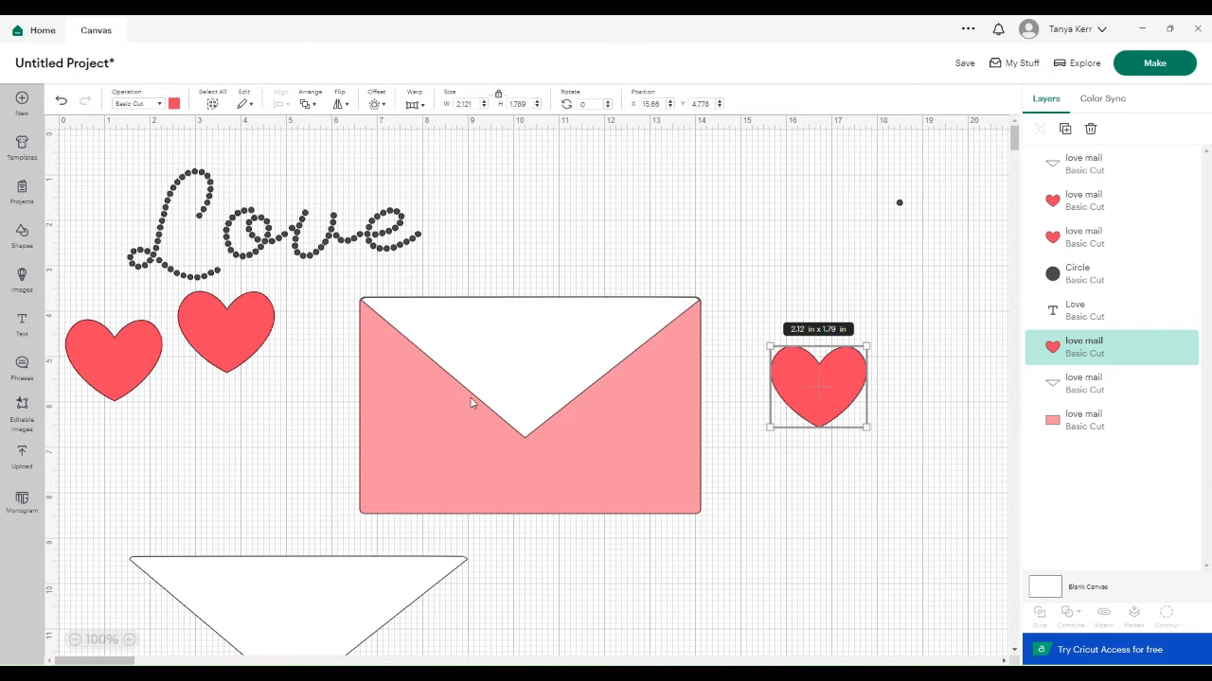
{"action": "mouse_move", "coordinate": [542, 388]}
{"action": "left_mouse_down"}
{"action": "mouse_move", "coordinate": [548, 327]}
{"action": "mouse_move", "coordinate": [631, 323]}
{"action": "mouse_move", "coordinate": [568, 341]}
{"action": "mouse_move", "coordinate": [587, 321]}
{"action": "mouse_move", "coordinate": [555, 384]}
{"action": "left_mouse_up"}
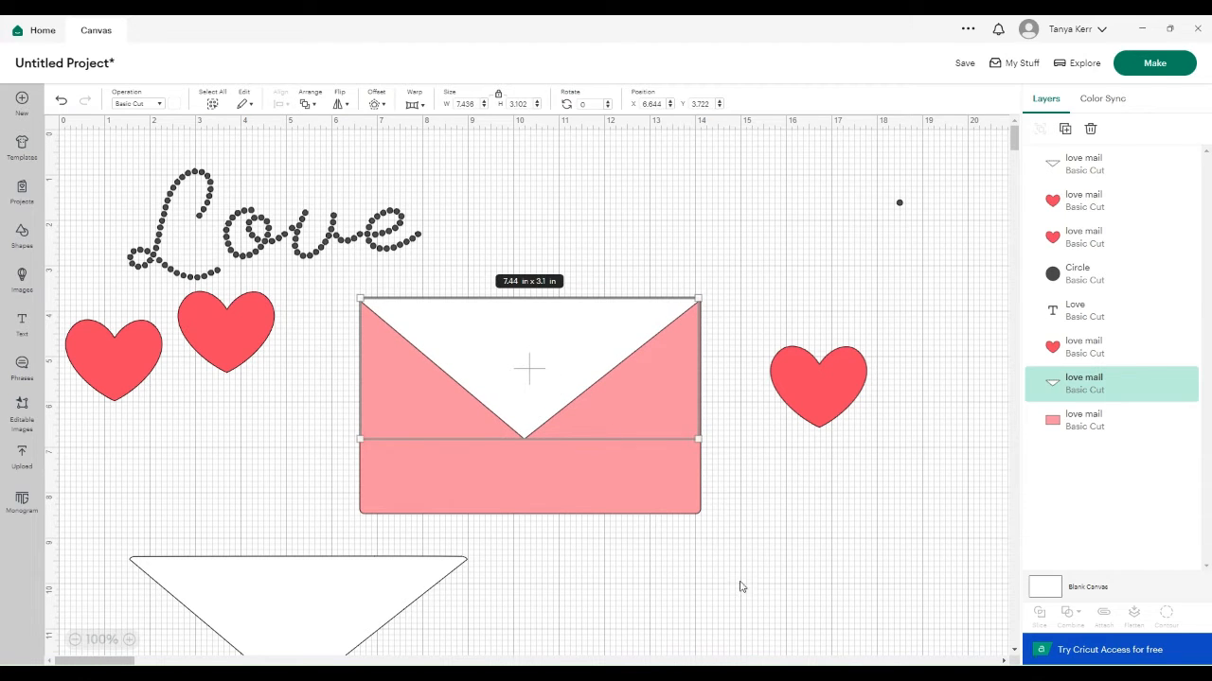
{"action": "left_click", "coordinate": [734, 576]}
{"action": "left_click", "coordinate": [530, 407]}
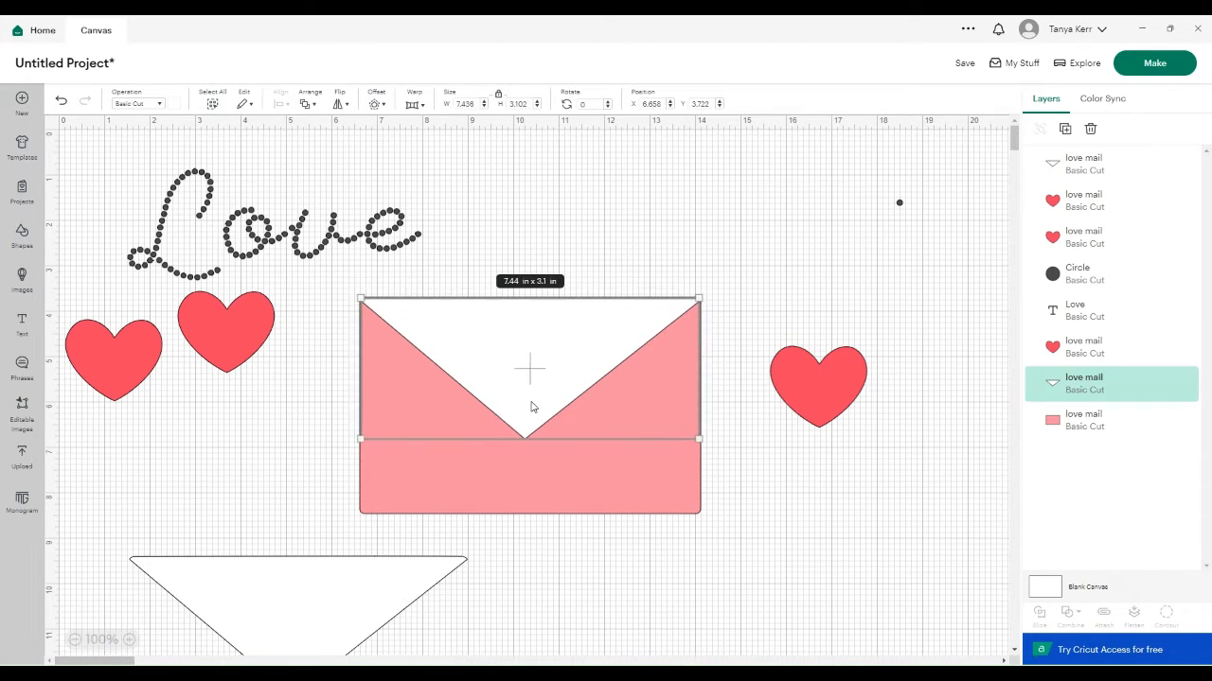
{"action": "left_click_drag", "start_coordinate": [530, 404], "coordinate": [530, 403]}
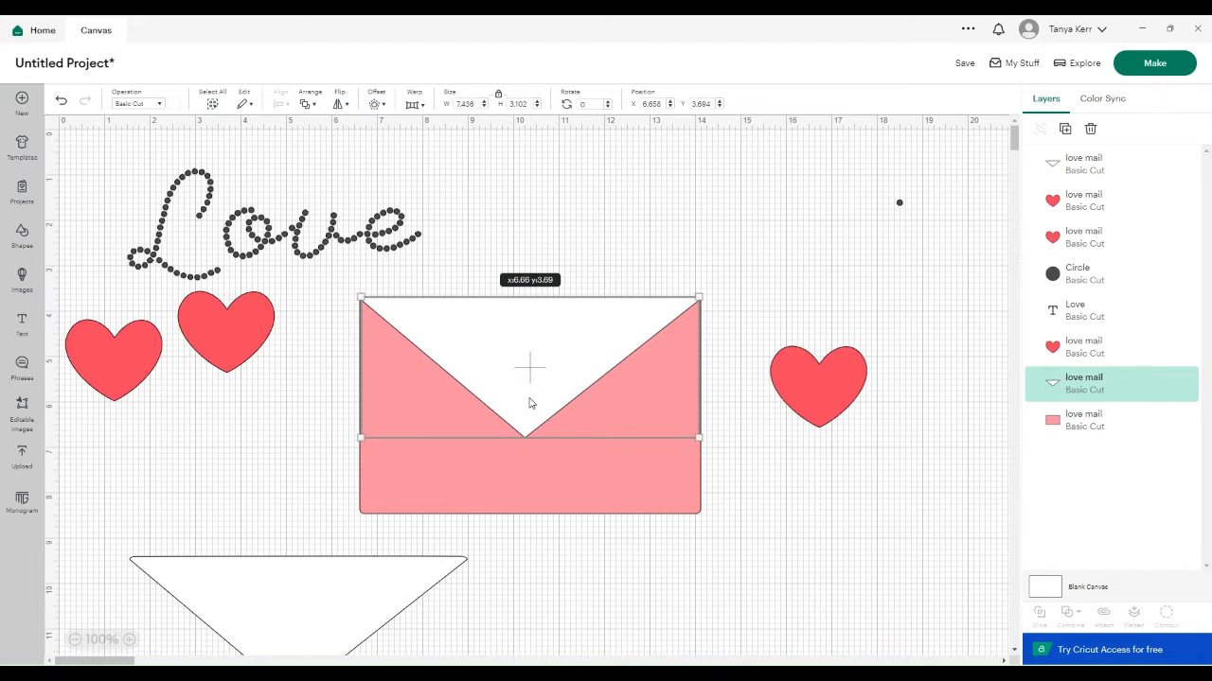
{"action": "left_click", "coordinate": [675, 568]}
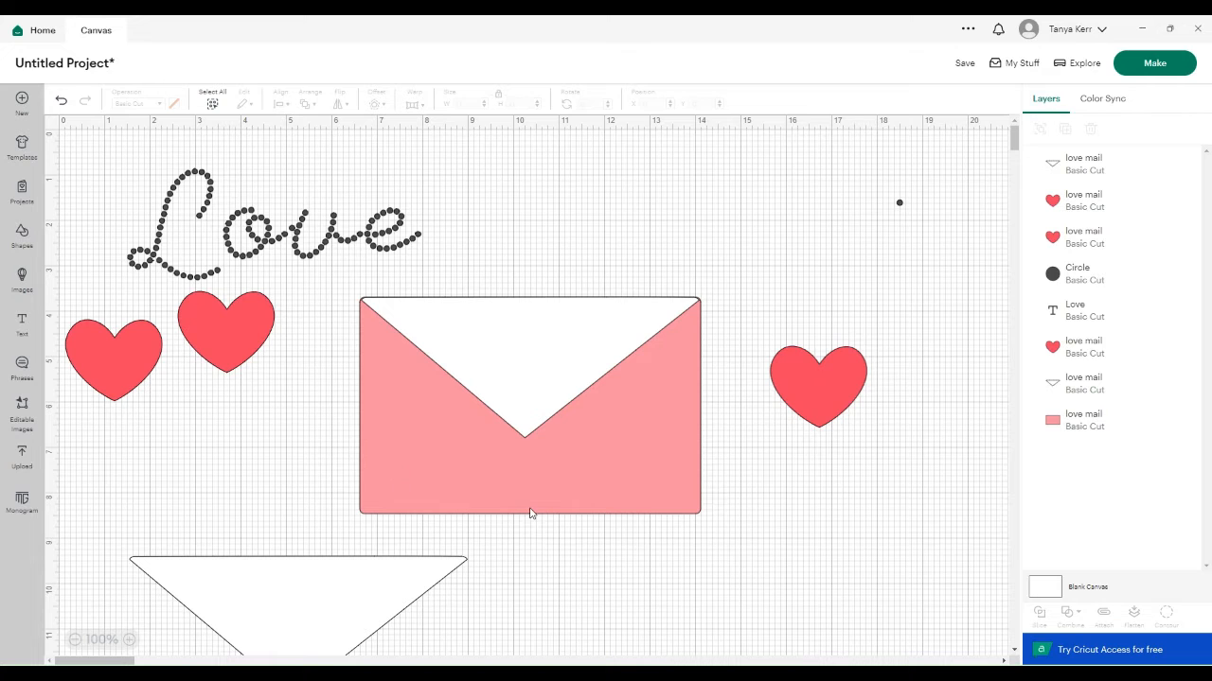
Slice the white flap from the envelope body, delete the overlapping leftover, and move the flap piece clear above the envelope's upper-right corner
{"action": "left_click", "coordinate": [394, 484]}
{"action": "left_click", "coordinate": [531, 351], "text": "shift"}
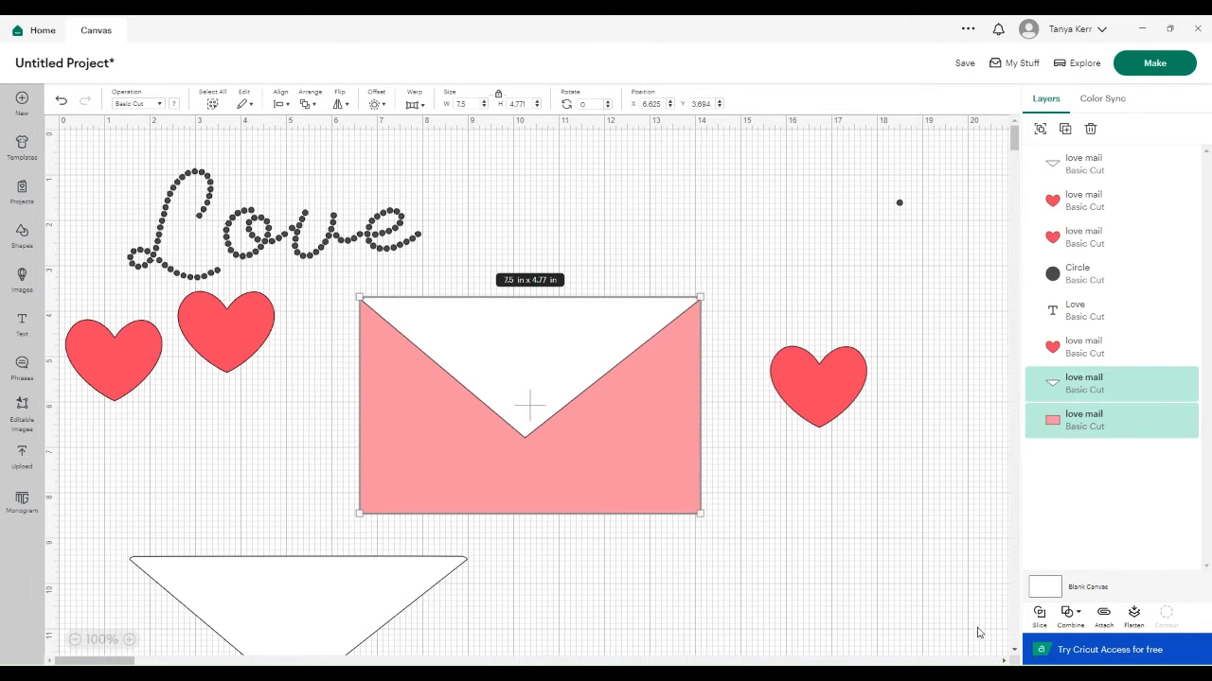
{"action": "left_click", "coordinate": [1039, 615]}
{"action": "left_click", "coordinate": [495, 369]}
{"action": "left_click_drag", "start_coordinate": [490, 349], "coordinate": [486, 310]}
{"action": "key", "text": "Delete"}
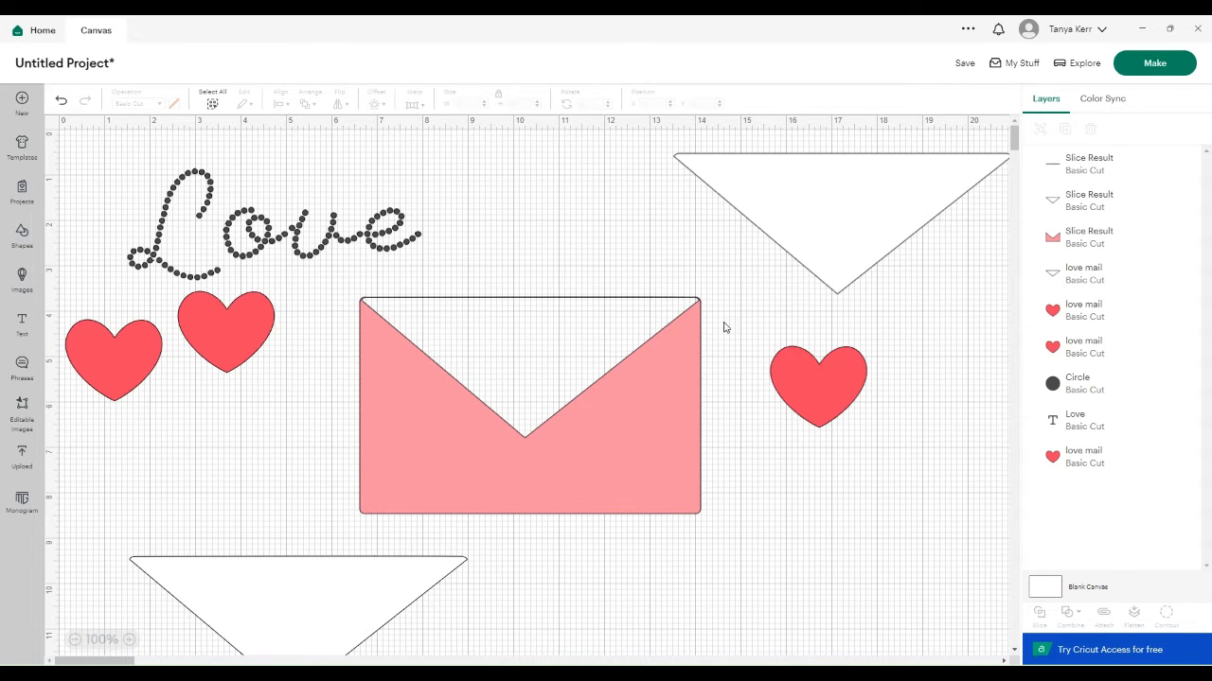
Move the sliced white flap back into the envelope body's V-shaped opening at about X 6.636, Y 3.713
{"action": "left_click_drag", "start_coordinate": [811, 239], "coordinate": [500, 386]}
{"action": "left_click", "coordinate": [888, 540]}
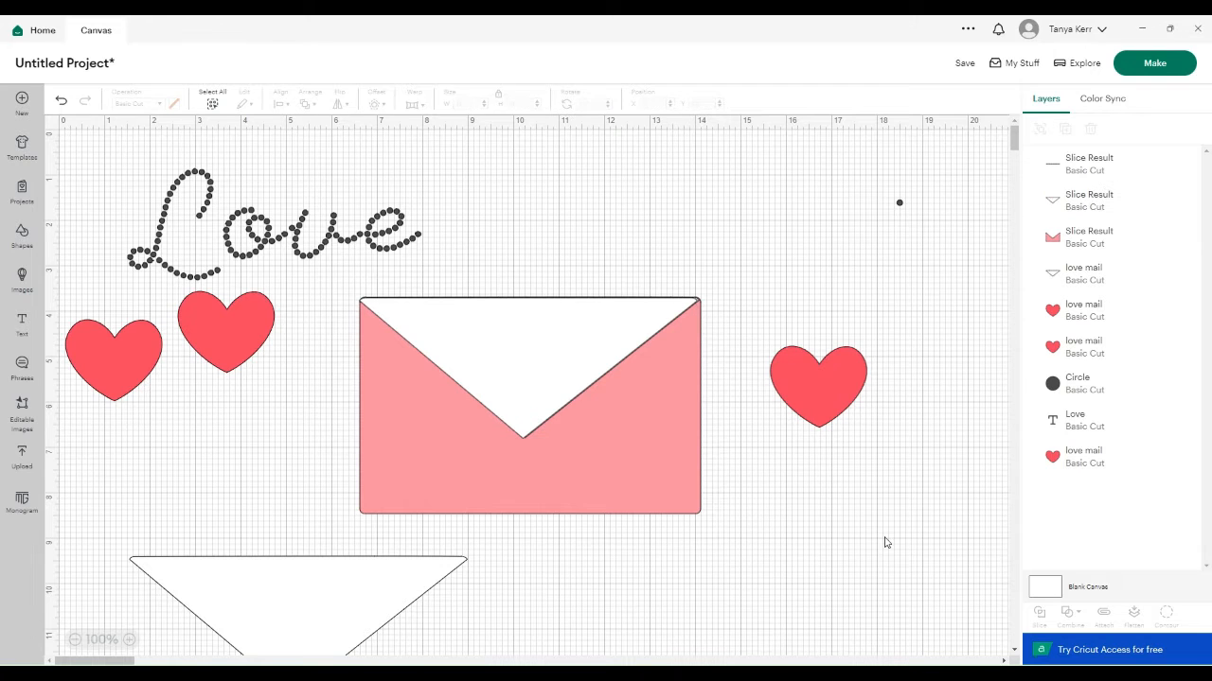
{"action": "left_click", "coordinate": [582, 339]}
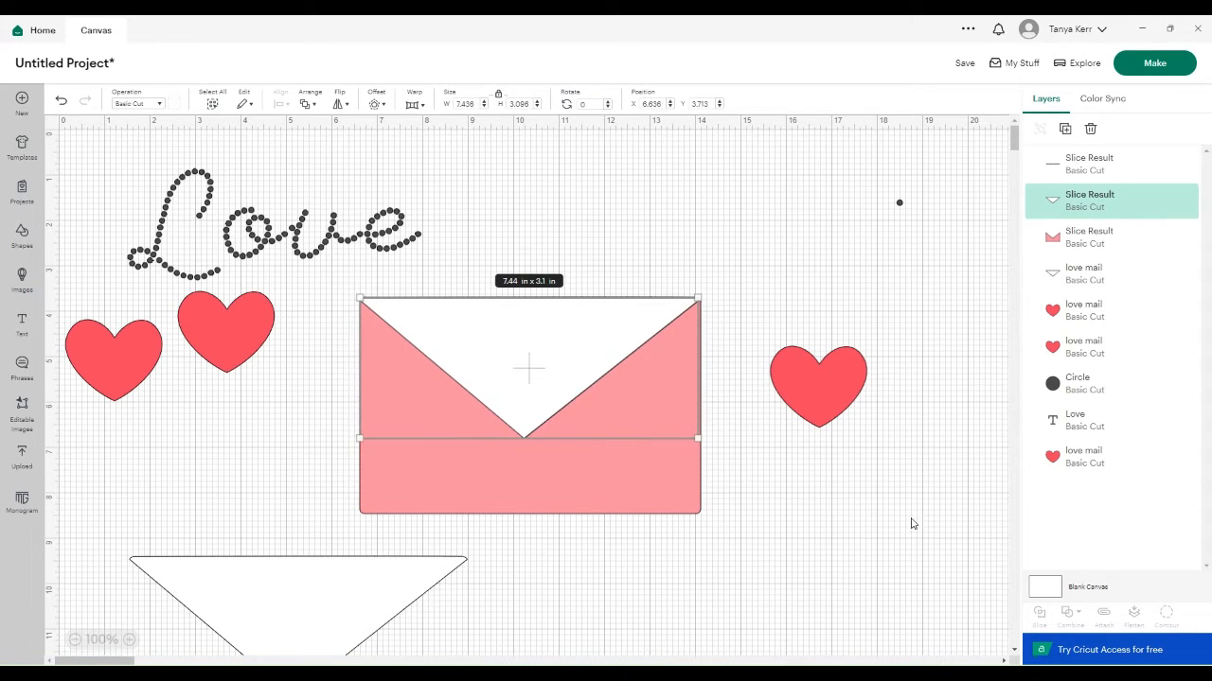
{"action": "left_click", "coordinate": [861, 530]}
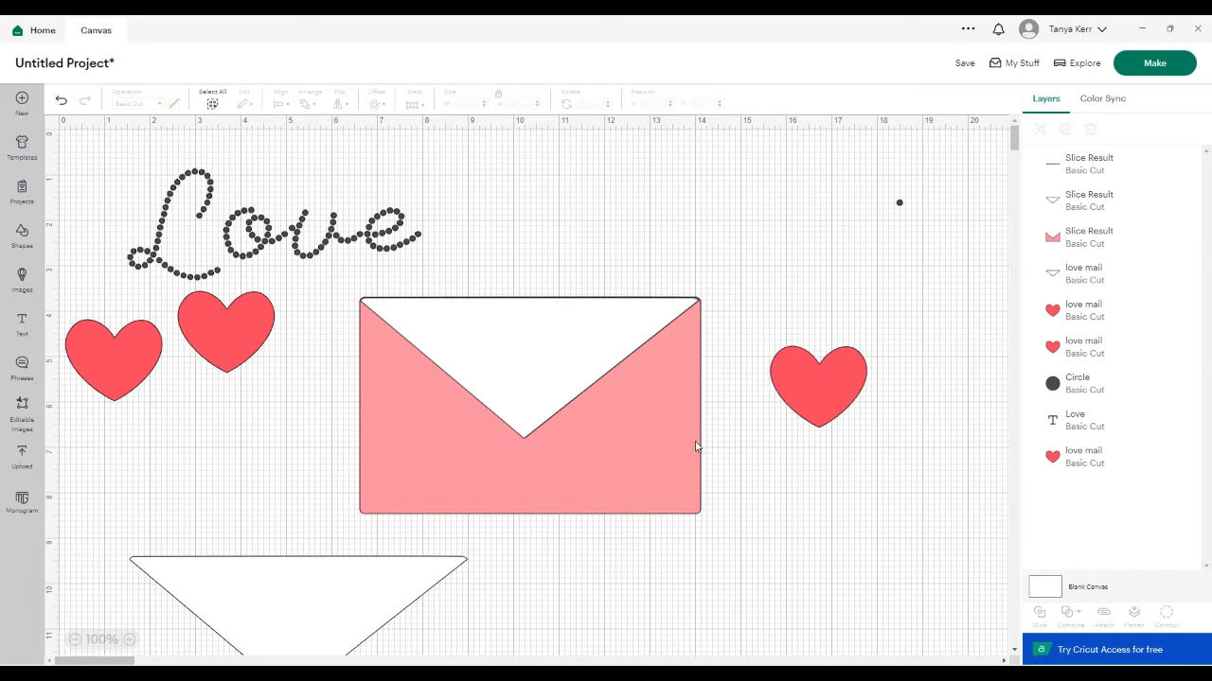
{"action": "left_click", "coordinate": [579, 350]}
{"action": "left_click", "coordinate": [778, 476]}
Place the original heart over the flap's tip at about X 9.188, Y 5.583 and bring it to the front
{"action": "left_click_drag", "start_coordinate": [824, 417], "coordinate": [528, 448]}
{"action": "left_click", "coordinate": [529, 447]}
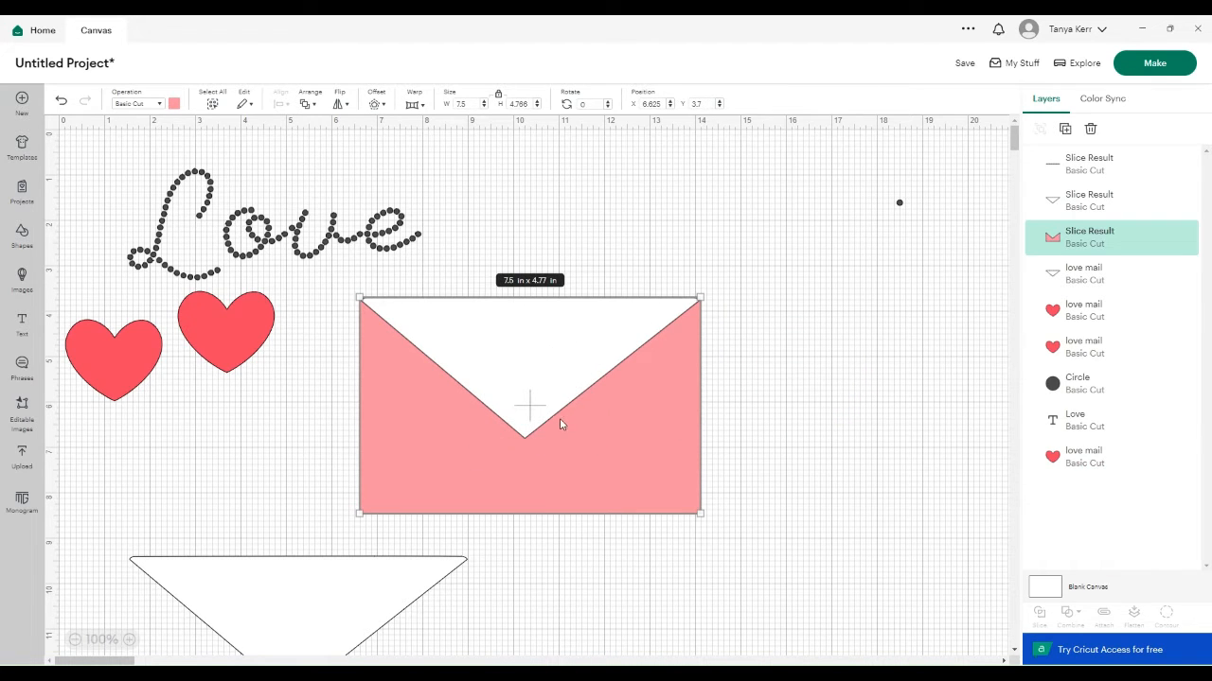
{"action": "left_click", "coordinate": [792, 469]}
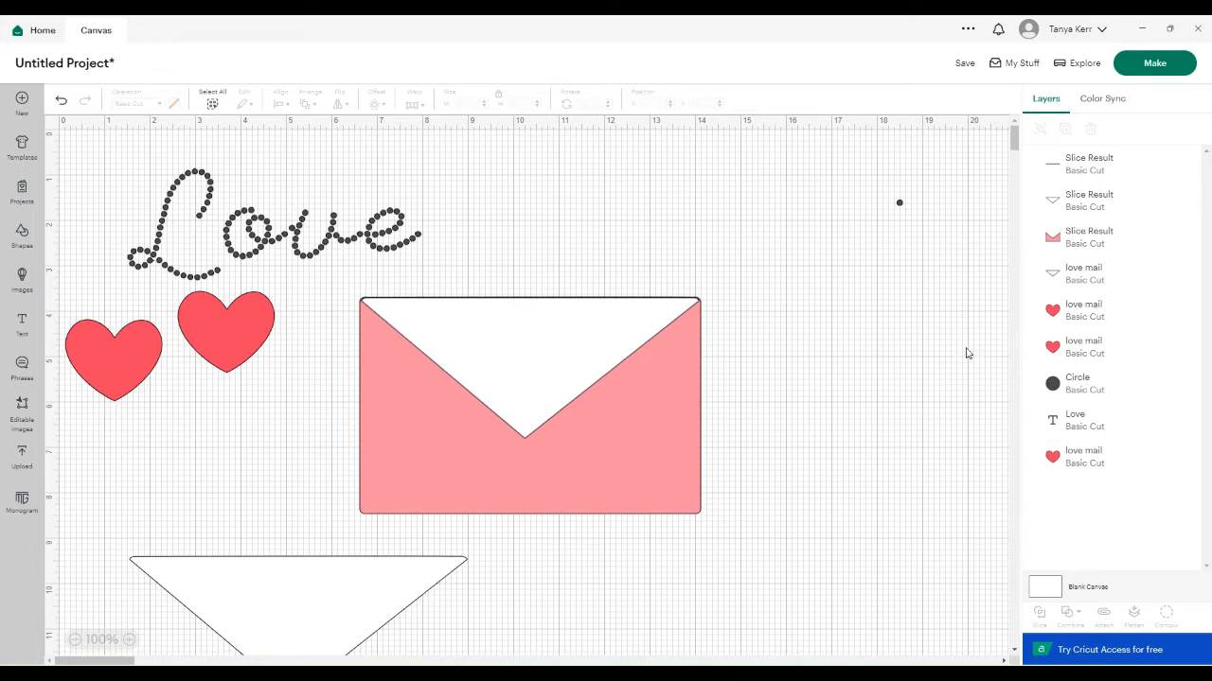
{"action": "left_click", "coordinate": [1095, 312]}
{"action": "left_click", "coordinate": [1079, 458]}
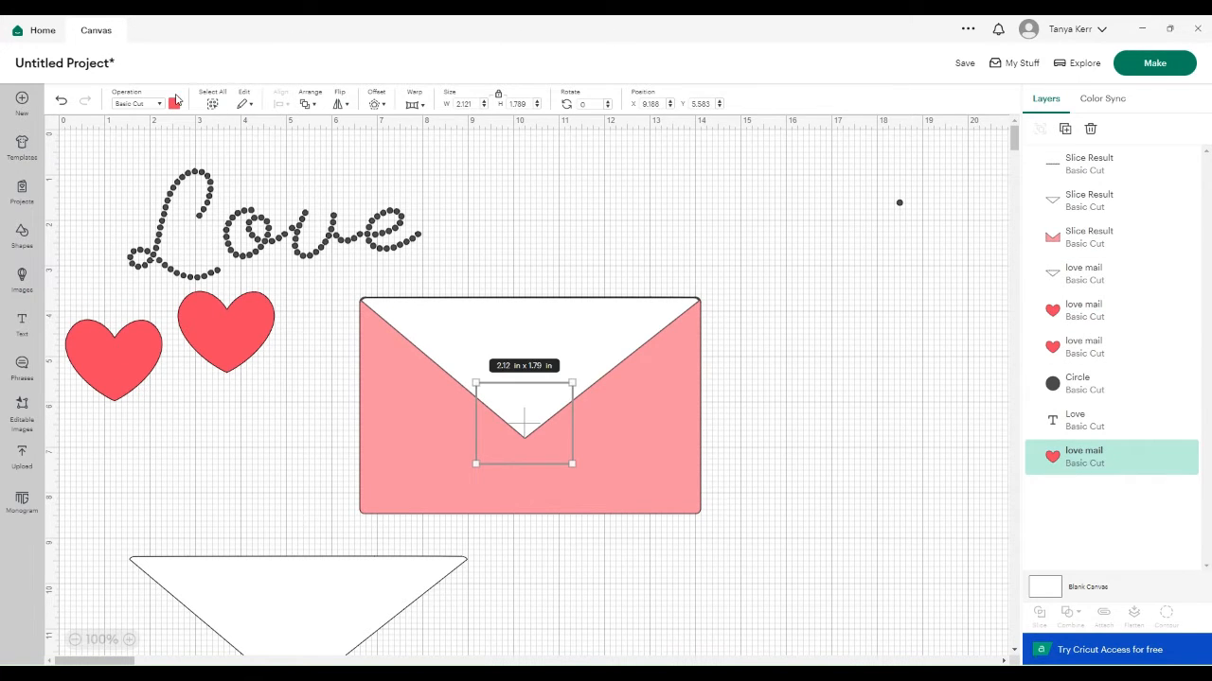
{"action": "left_click", "coordinate": [315, 109]}
{"action": "left_click", "coordinate": [326, 129]}
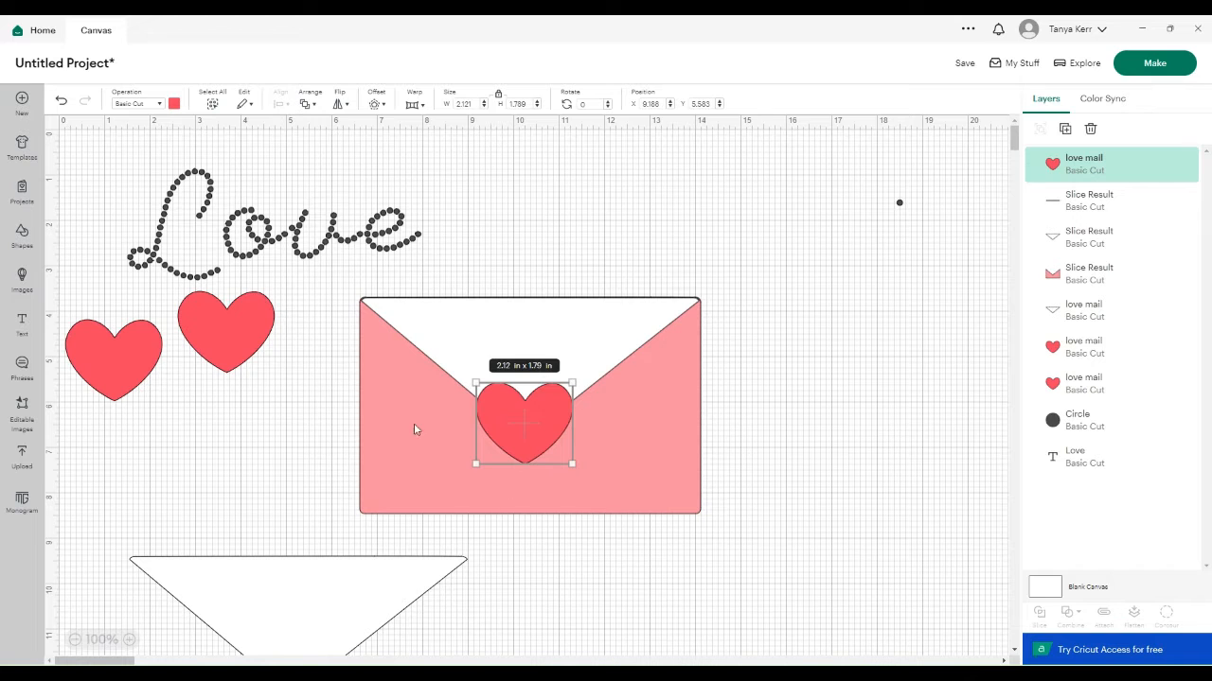
Slice the heart from the white flap and delete the red piece covering the flap's tip
{"action": "left_click", "coordinate": [677, 315], "text": "shift"}
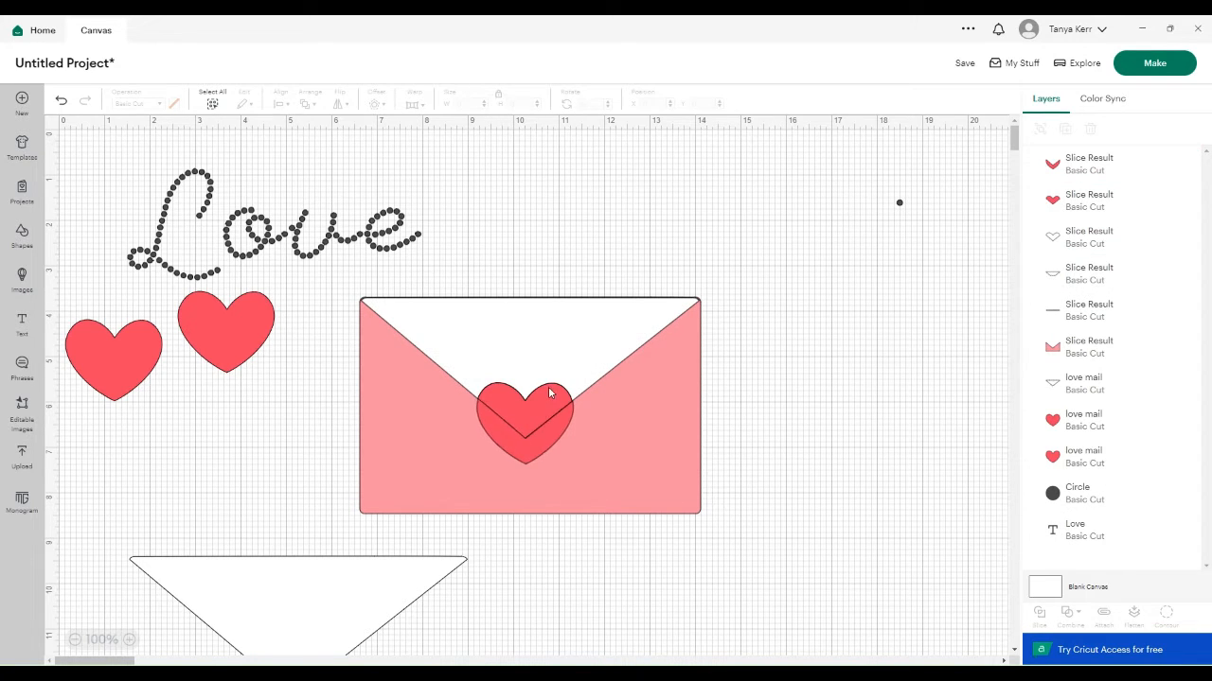
{"action": "left_click", "coordinate": [554, 390]}
{"action": "key", "text": "Delete"}
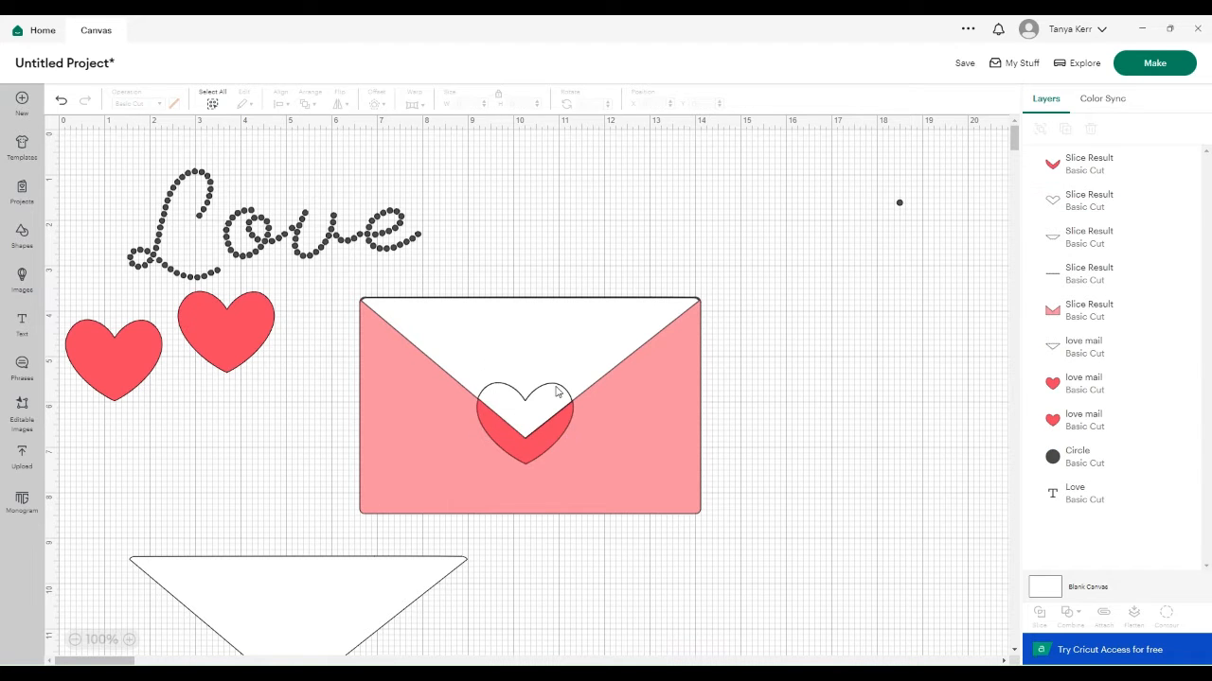
Slice the heart's lower part from the envelope body and delete the leftover red and pink pieces
{"action": "left_click", "coordinate": [621, 476]}
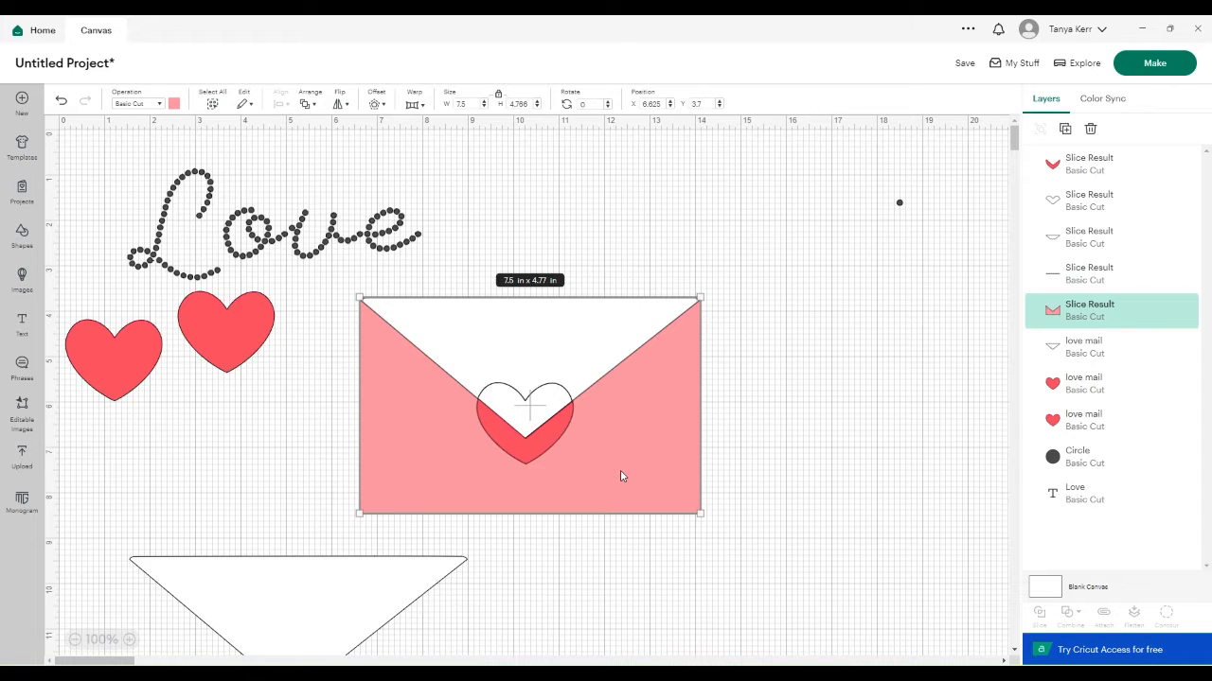
{"action": "left_click", "coordinate": [539, 450], "text": "shift"}
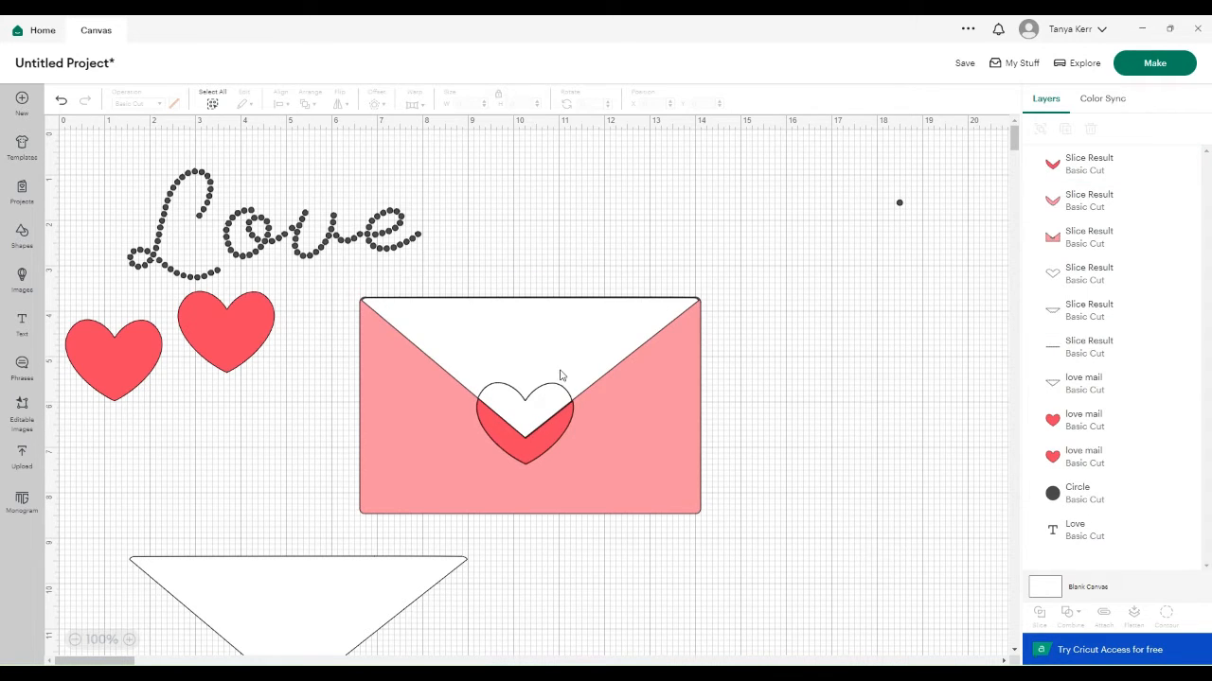
{"action": "left_click", "coordinate": [516, 449]}
{"action": "key", "text": "Delete"}
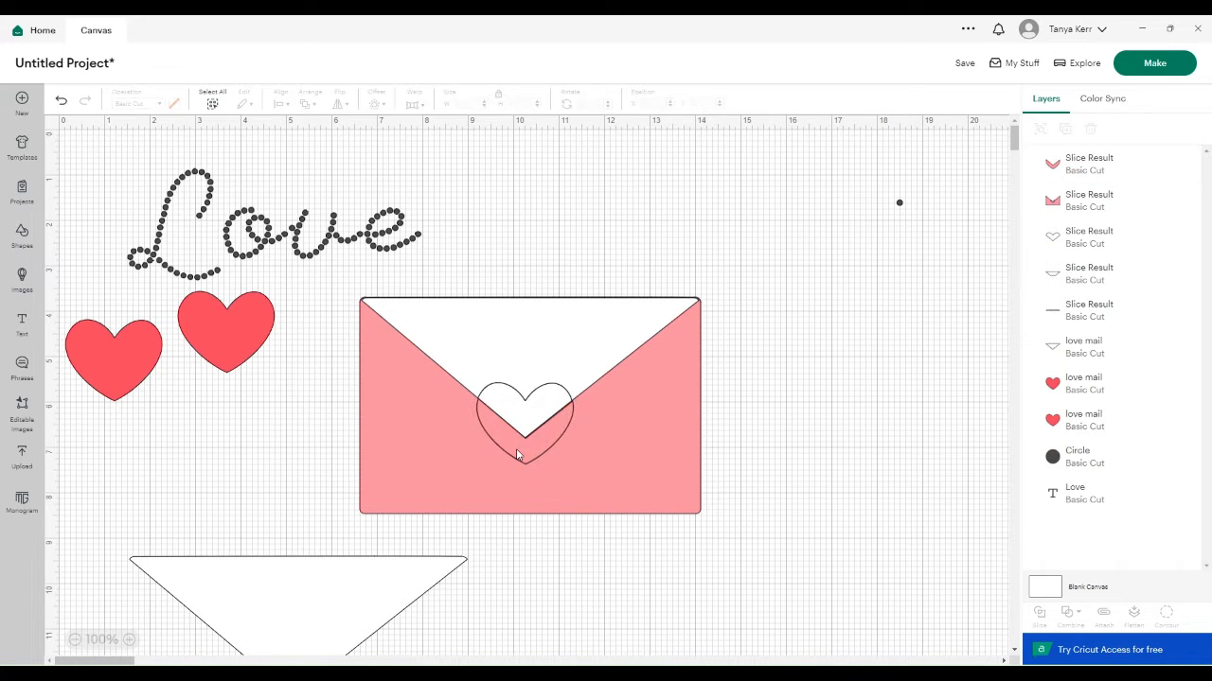
{"action": "left_click", "coordinate": [517, 398]}
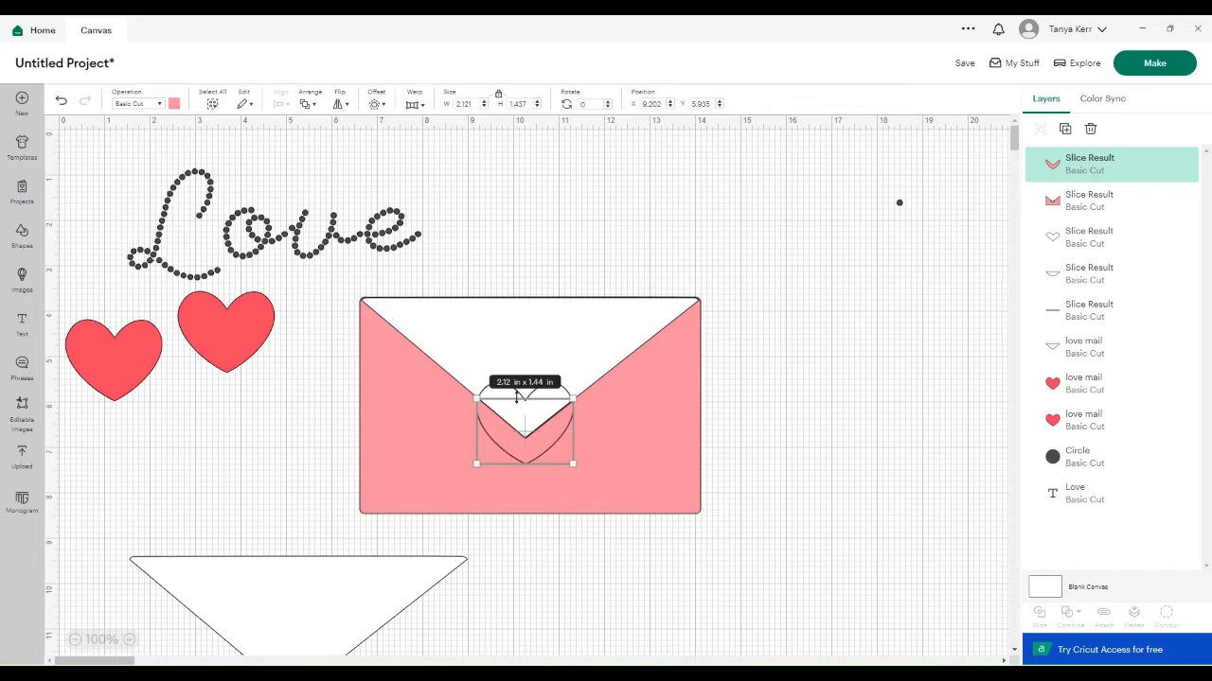
{"action": "key", "text": "Delete"}
{"action": "left_click", "coordinate": [526, 408]}
{"action": "key", "text": "Delete"}
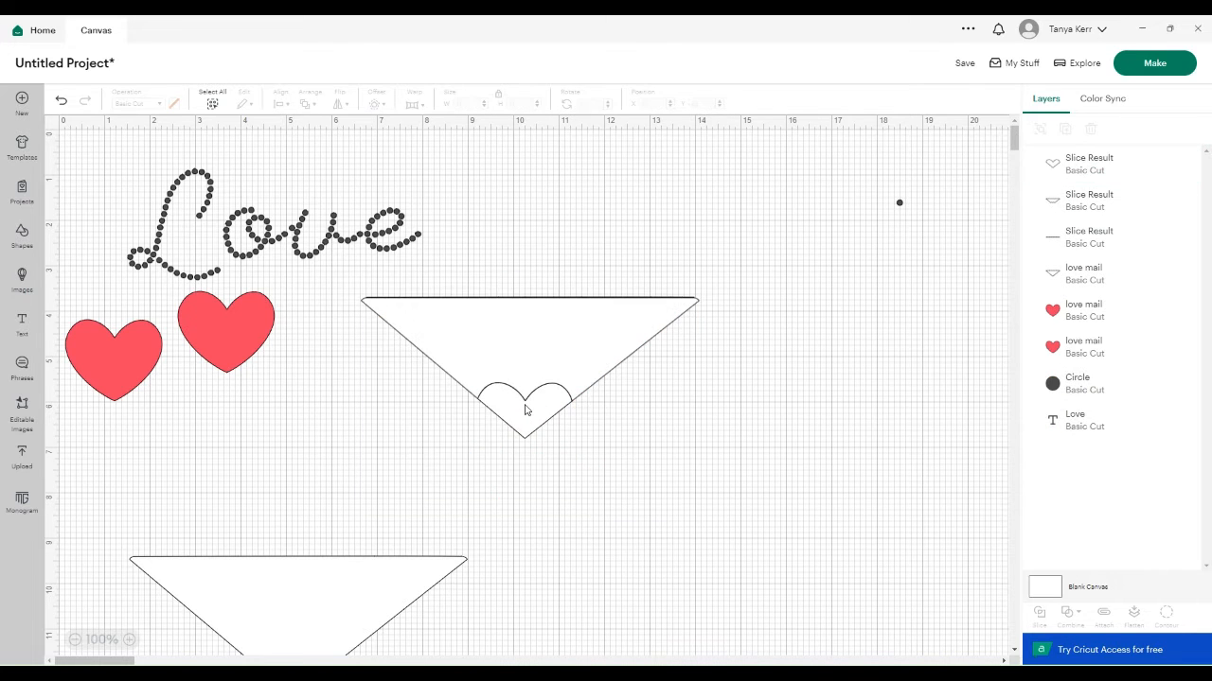
{"action": "left_click", "coordinate": [61, 101]}
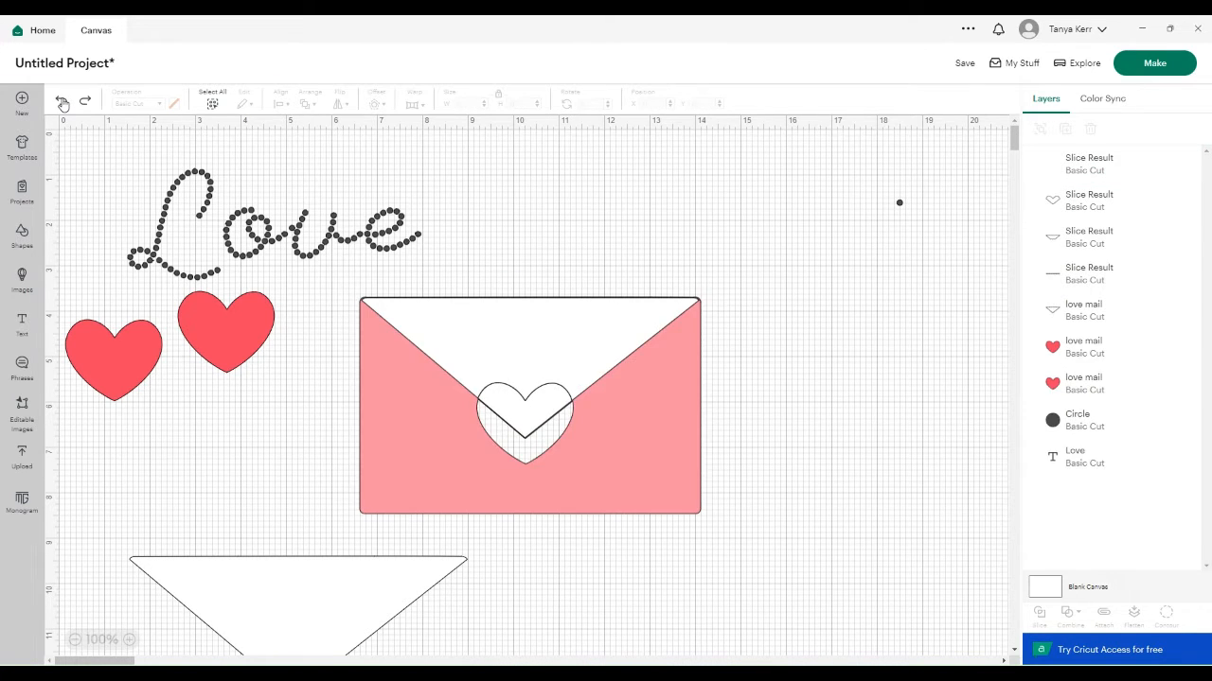
Delete the leftover white piece from the heart cutout and move one spare full heart into the cutout
{"action": "left_click", "coordinate": [1079, 200]}
{"action": "key", "text": "Delete"}
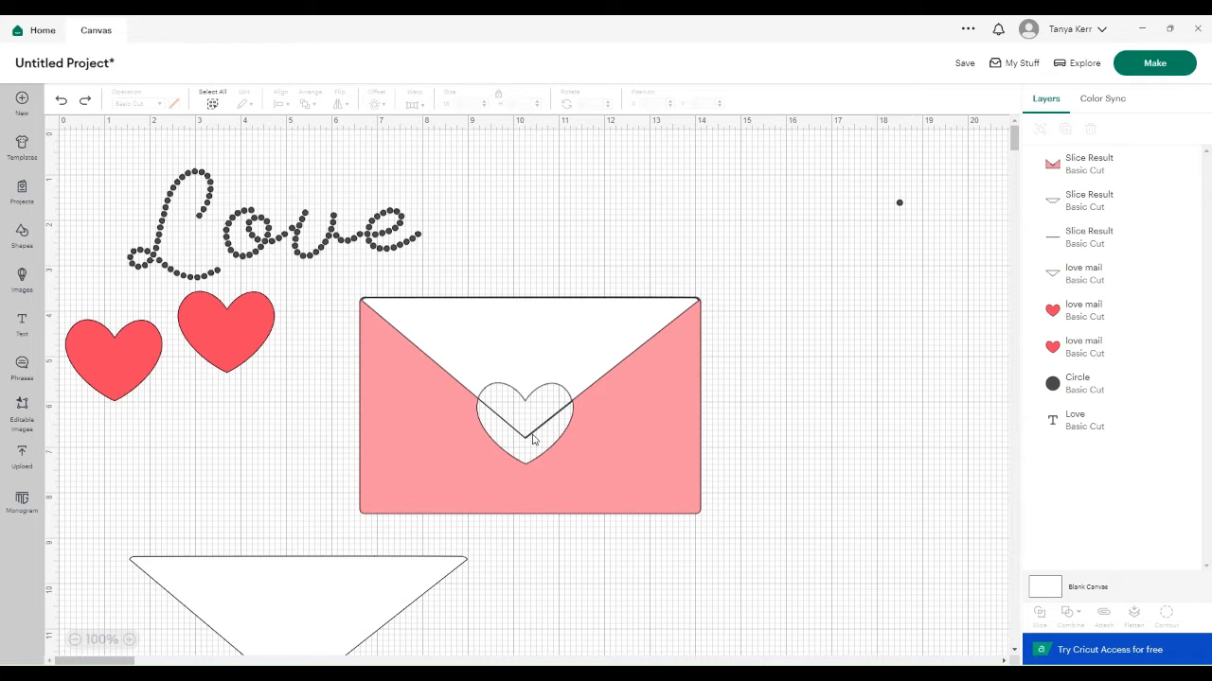
{"action": "left_click", "coordinate": [253, 364]}
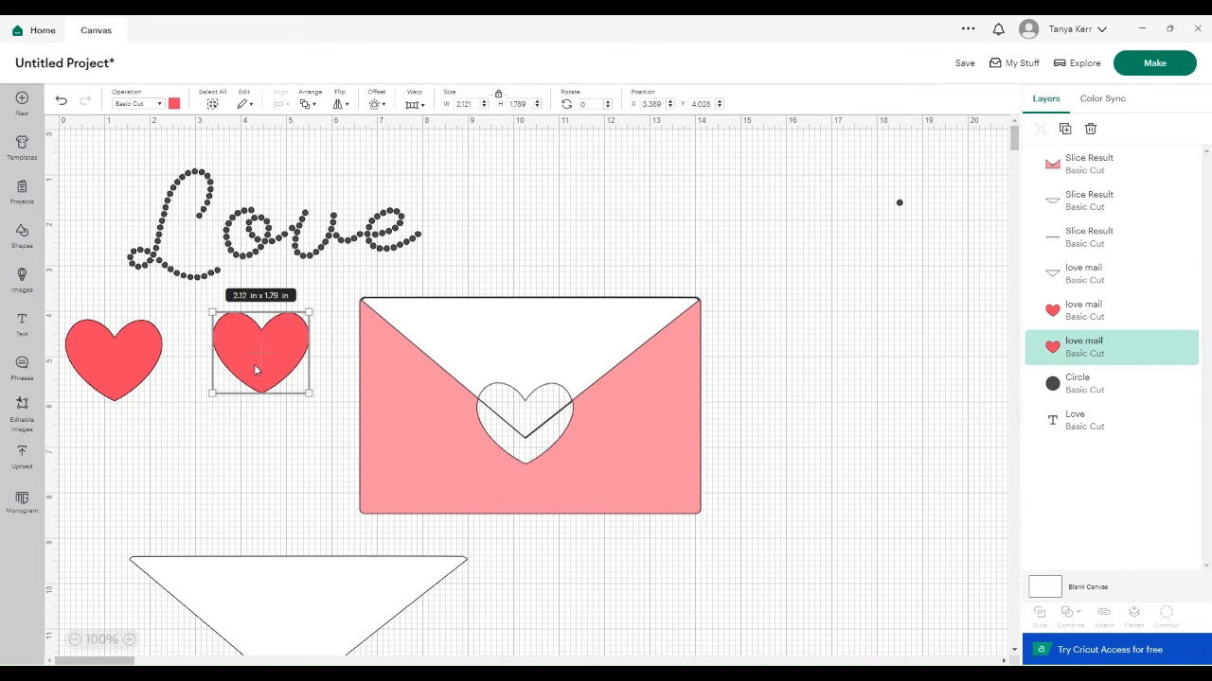
{"action": "left_click_drag", "start_coordinate": [254, 363], "coordinate": [518, 433]}
{"action": "left_click", "coordinate": [862, 460]}
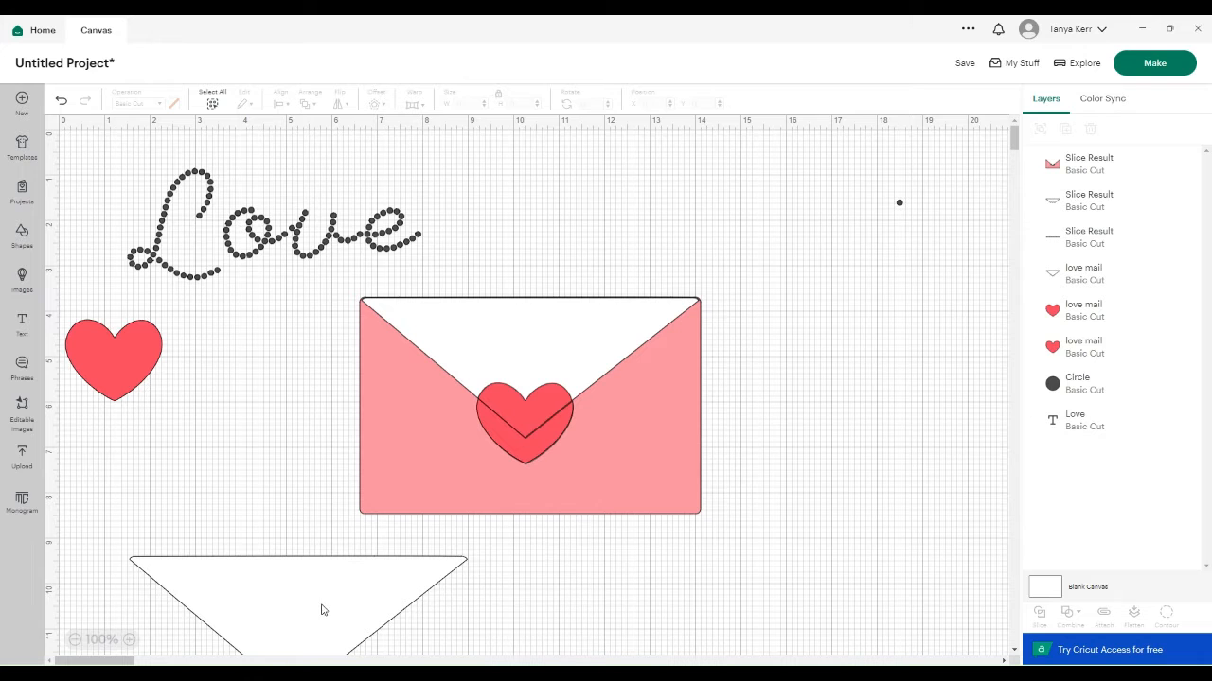
Move the spare flap and spare heart well to the lower right of the envelope, and shift the "Love" text up and left
{"action": "left_click_drag", "start_coordinate": [320, 610], "coordinate": [1079, 644]}
{"action": "left_click_drag", "start_coordinate": [104, 393], "coordinate": [917, 582]}
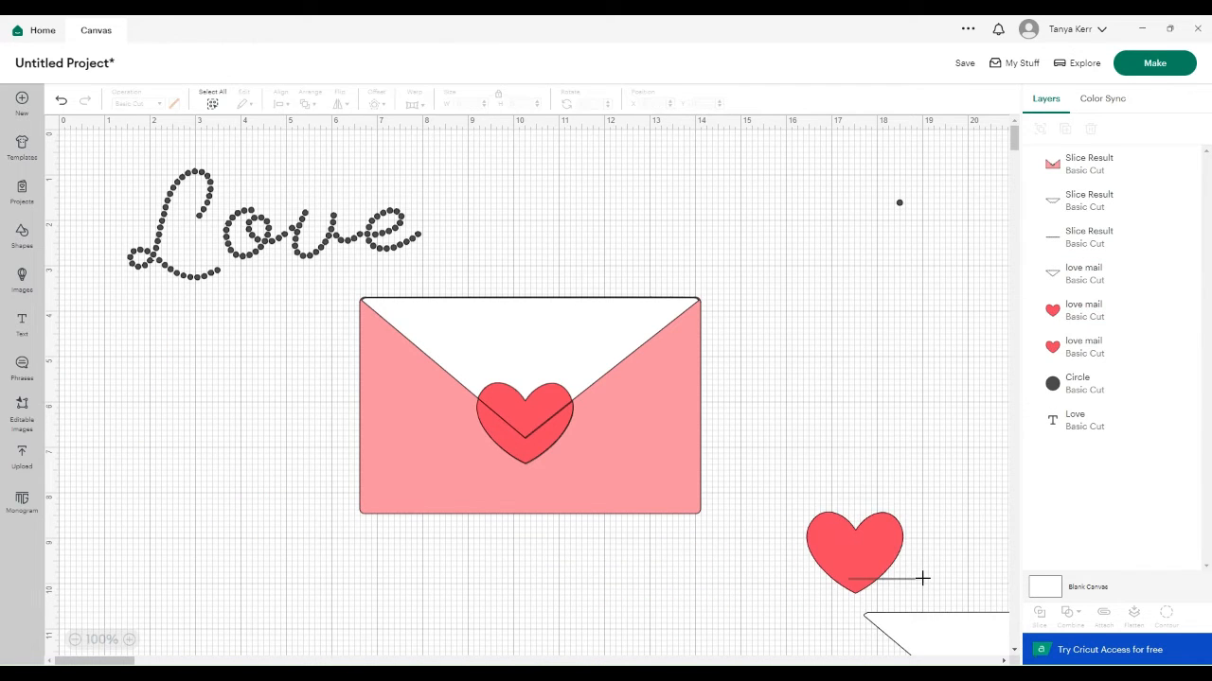
{"action": "left_click_drag", "start_coordinate": [877, 547], "coordinate": [1055, 574]}
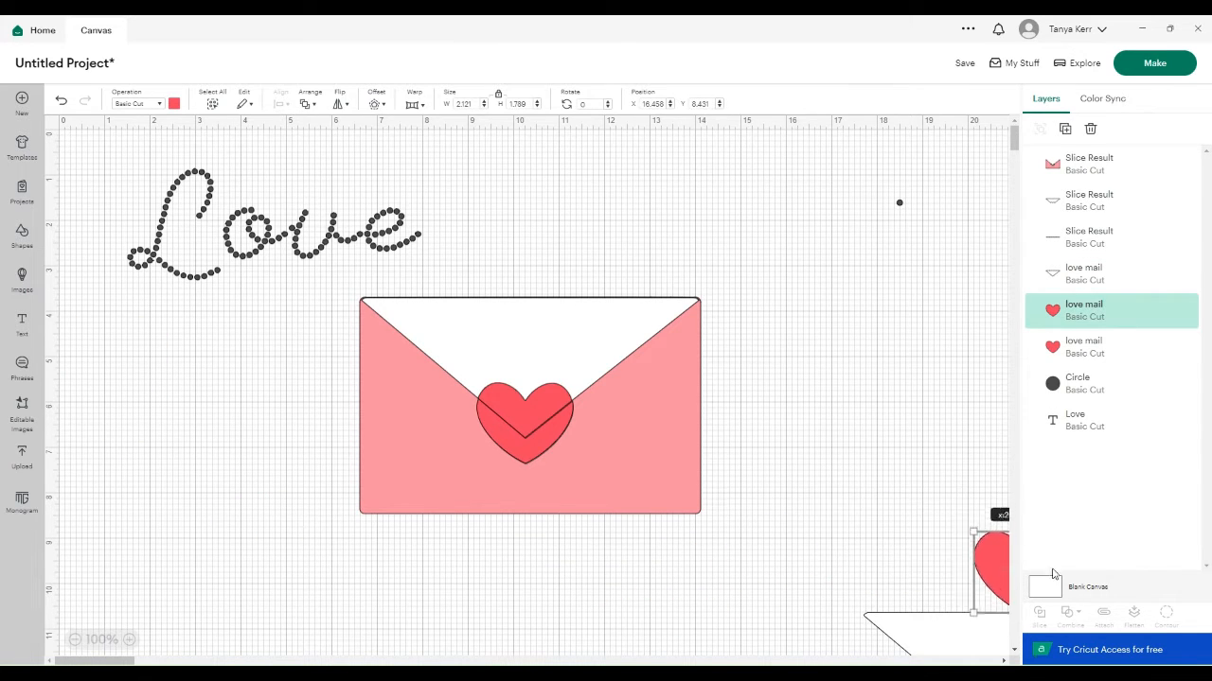
{"action": "left_click_drag", "start_coordinate": [950, 637], "coordinate": [962, 640]}
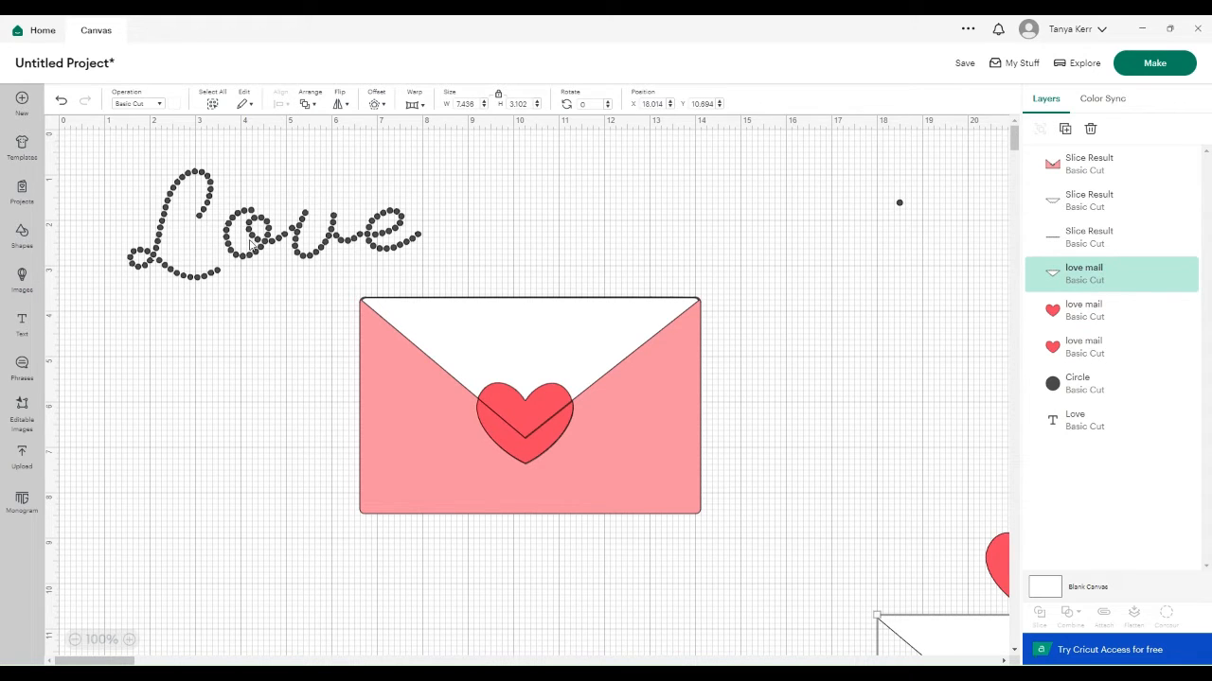
{"action": "left_click_drag", "start_coordinate": [254, 248], "coordinate": [189, 194]}
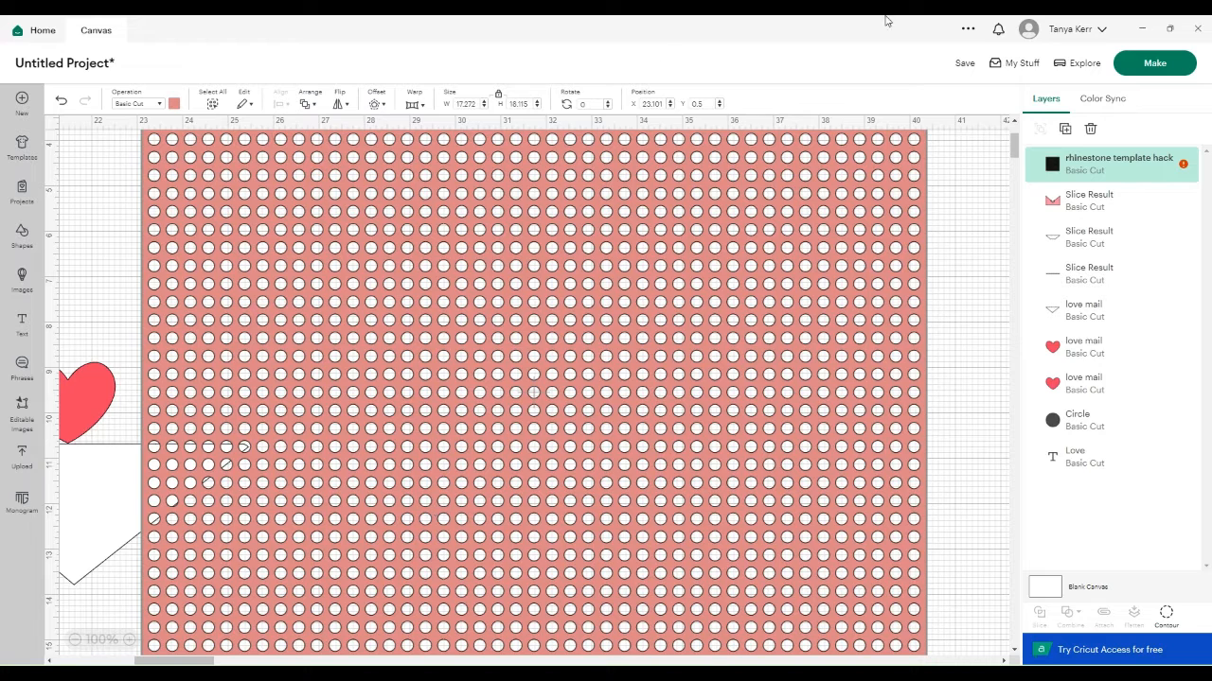
Set the rhinestone template's width to 8.3 in and place it below the envelope at about X 6.129, Y 8.972
{"action": "left_click", "coordinate": [468, 104]}
{"action": "left_click_drag", "start_coordinate": [478, 105], "coordinate": [437, 104]}
{"action": "type", "text": "8.3"}
{"action": "key", "text": "Return"}
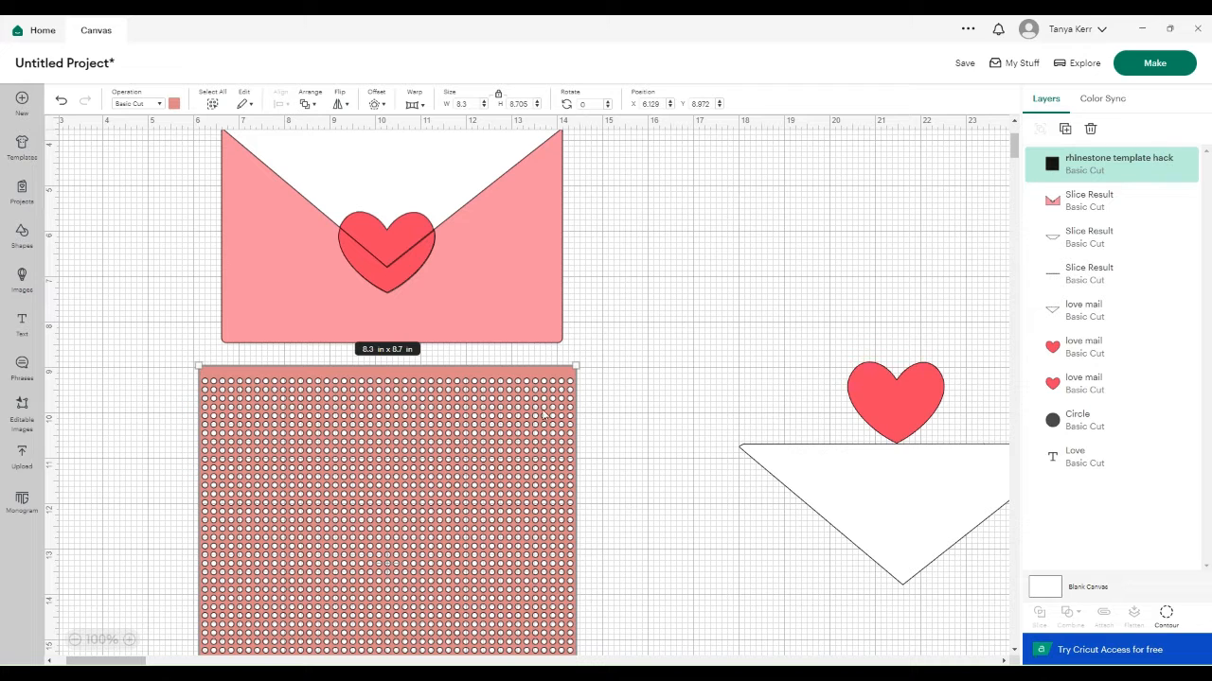
Duplicate the rhinestone template and move the copy to the right at about X 19.069, Y 6.905
{"action": "scroll", "coordinate": [632, 447], "scroll_direction": "down", "scroll_amount": 1}
{"action": "scroll", "coordinate": [632, 447], "scroll_direction": "down", "scroll_amount": 1}
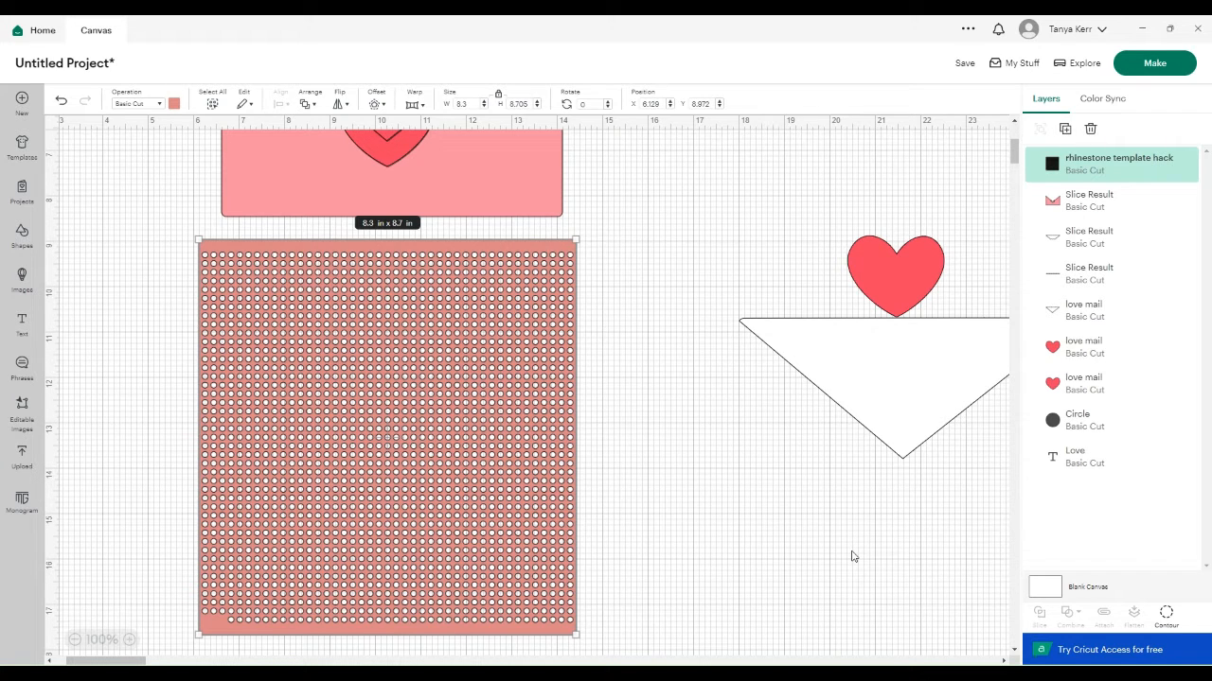
{"action": "key", "text": "ctrl+d"}
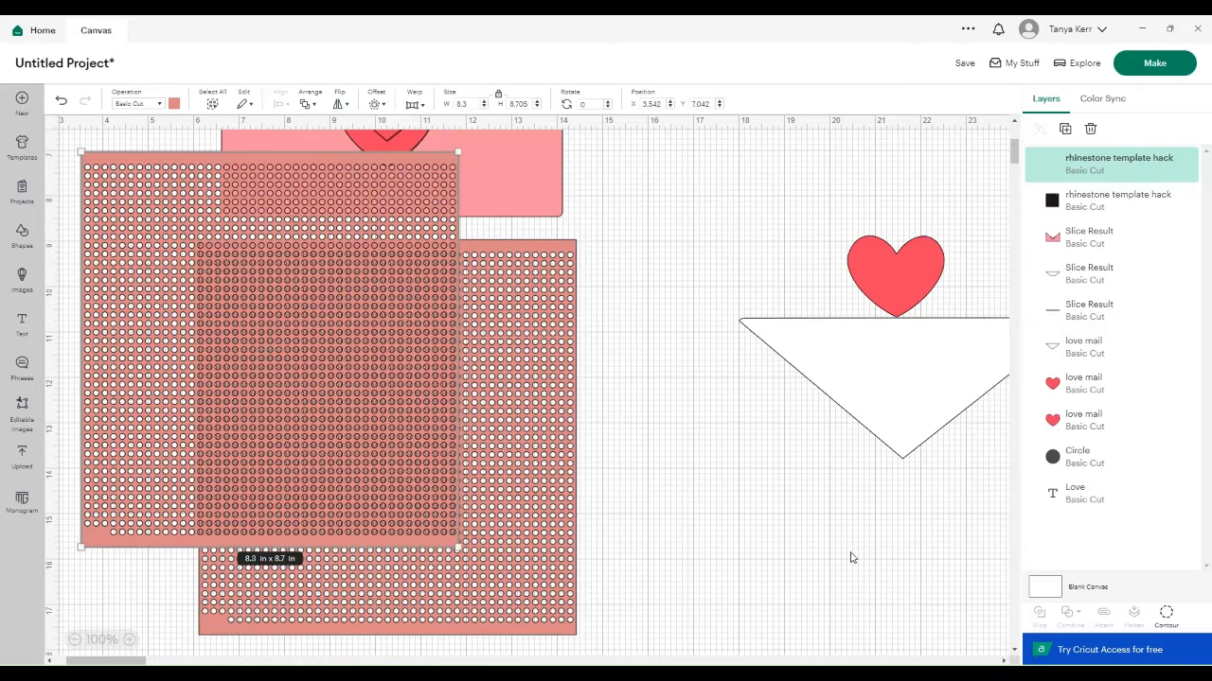
{"action": "left_click_drag", "start_coordinate": [166, 452], "coordinate": [487, 542]}
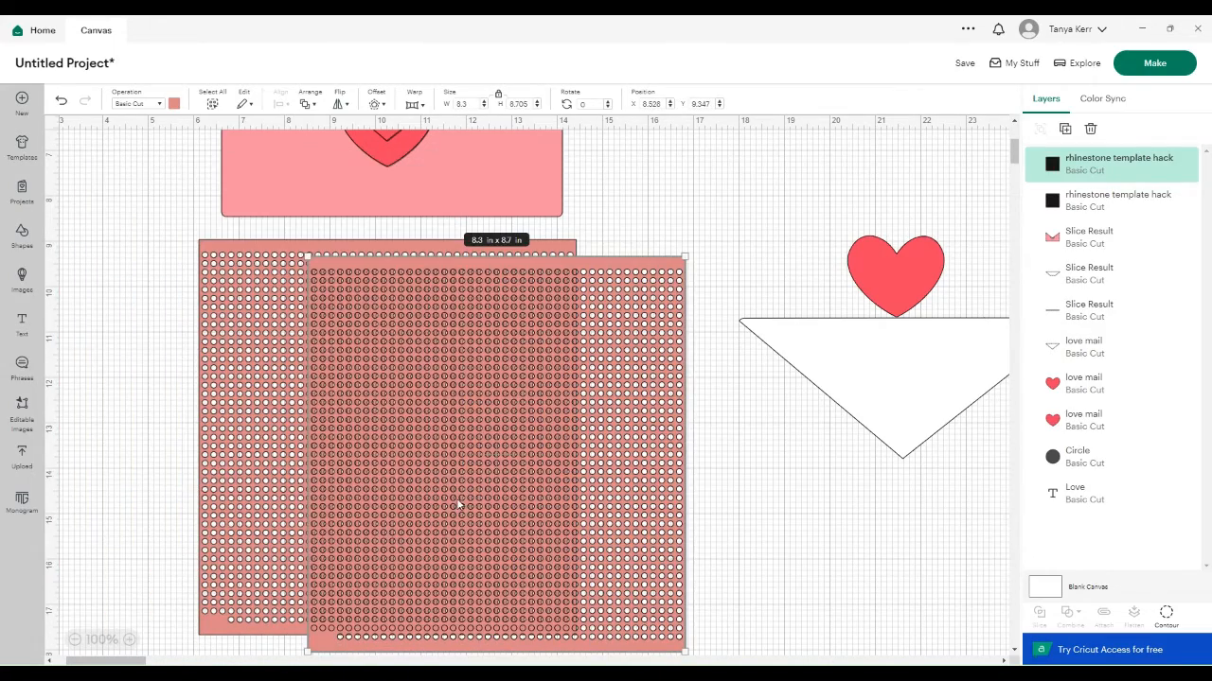
{"action": "left_click_drag", "start_coordinate": [684, 568], "coordinate": [760, 573]}
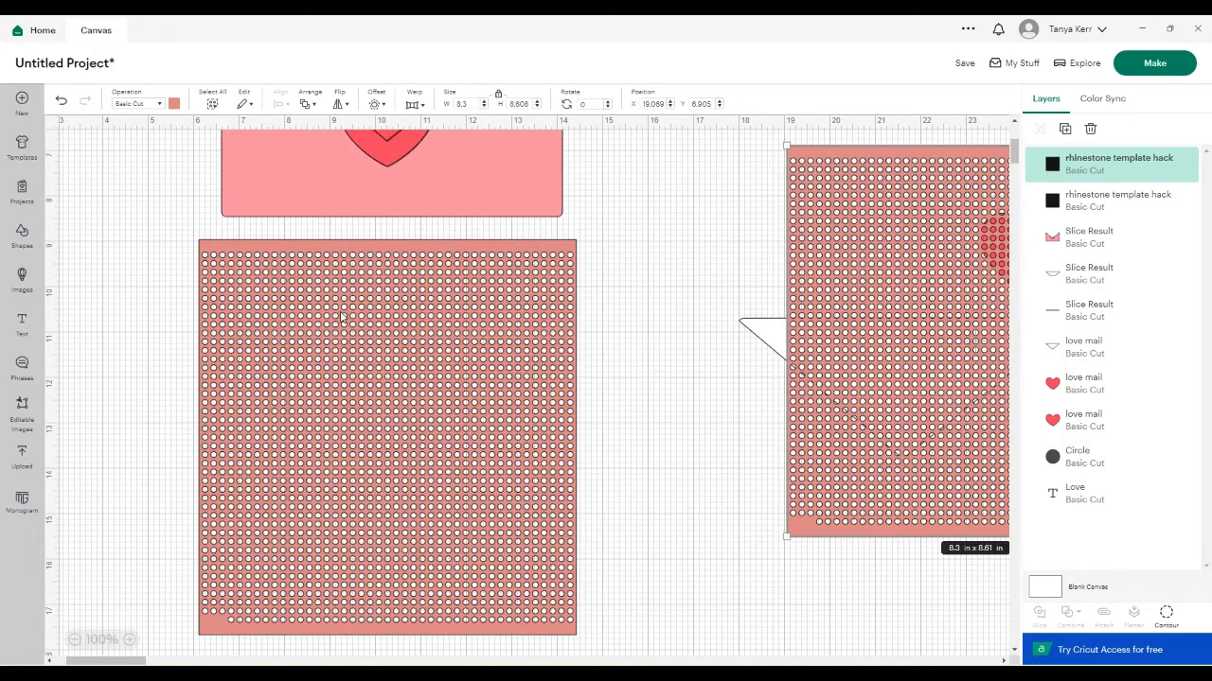
Move the pink envelope body onto the rhinestone template below the envelope at about X 6.458, Y 11.658
{"action": "scroll", "coordinate": [648, 251], "scroll_direction": "up", "scroll_amount": 5}
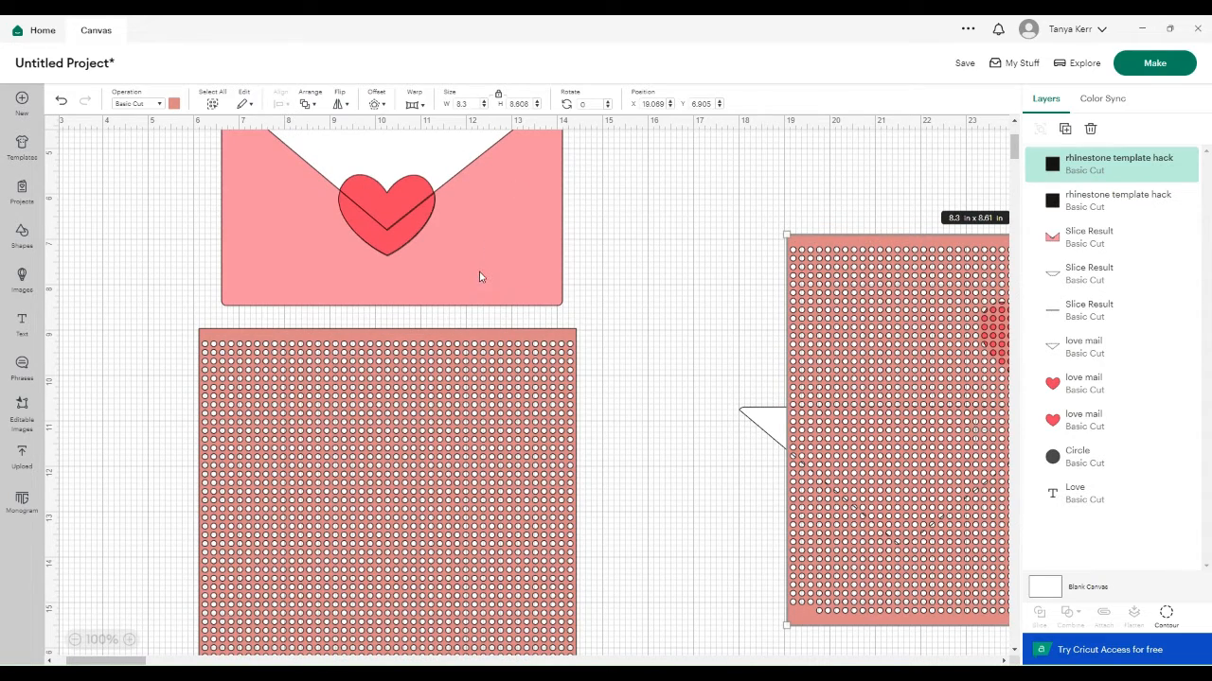
{"action": "left_click", "coordinate": [479, 276]}
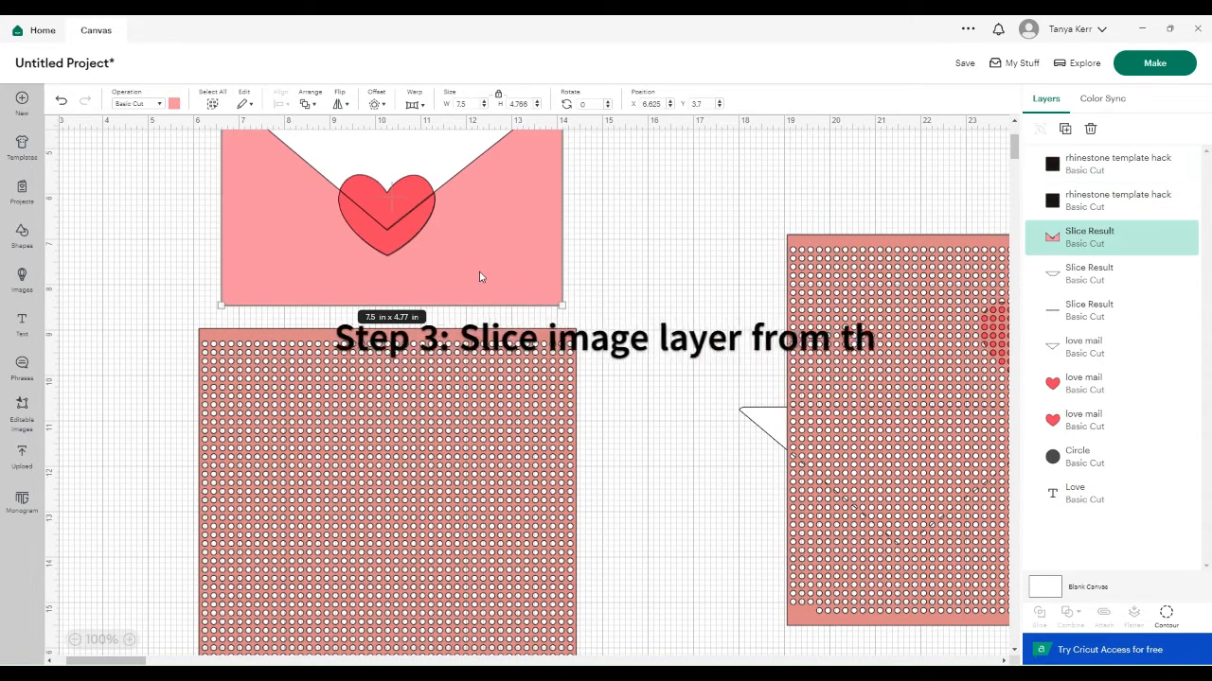
{"action": "left_click_drag", "start_coordinate": [479, 277], "coordinate": [477, 640]}
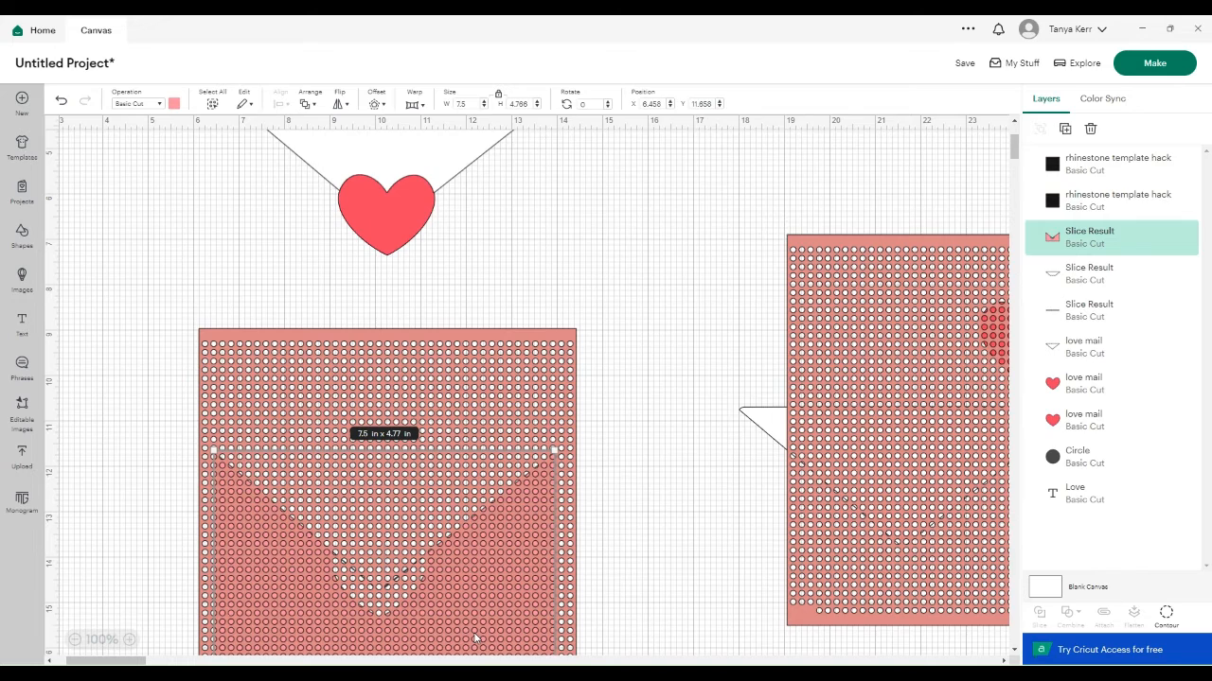
{"action": "scroll", "coordinate": [476, 640], "scroll_direction": "down", "scroll_amount": 2}
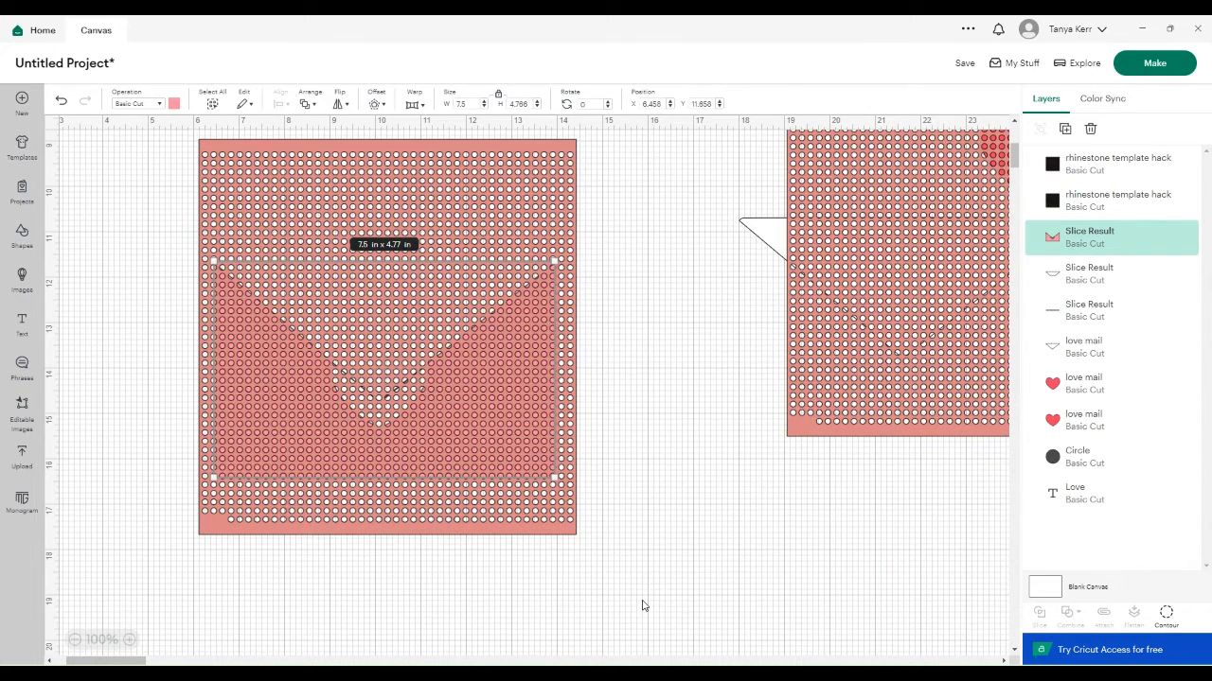
{"action": "left_click", "coordinate": [665, 528]}
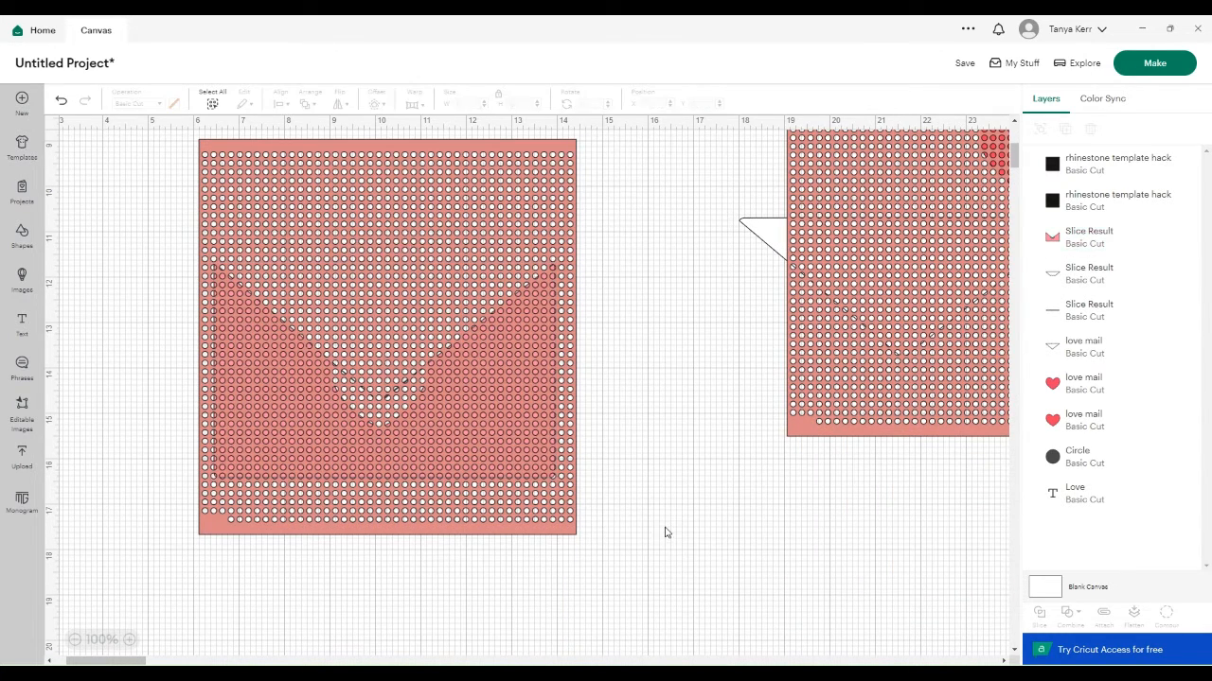
Bring the pink envelope body to the front and nudge it to about X 6.514, Y 11.7 on the rhinestone template
{"action": "left_click", "coordinate": [435, 485]}
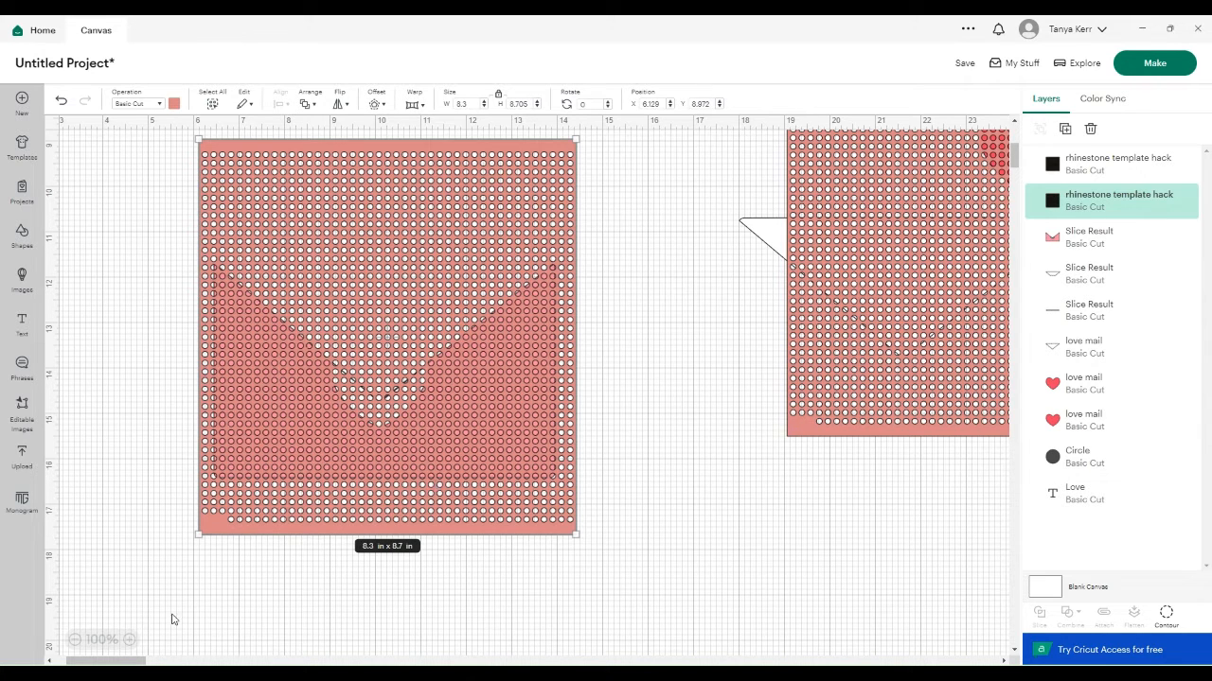
{"action": "left_click", "coordinate": [129, 640]}
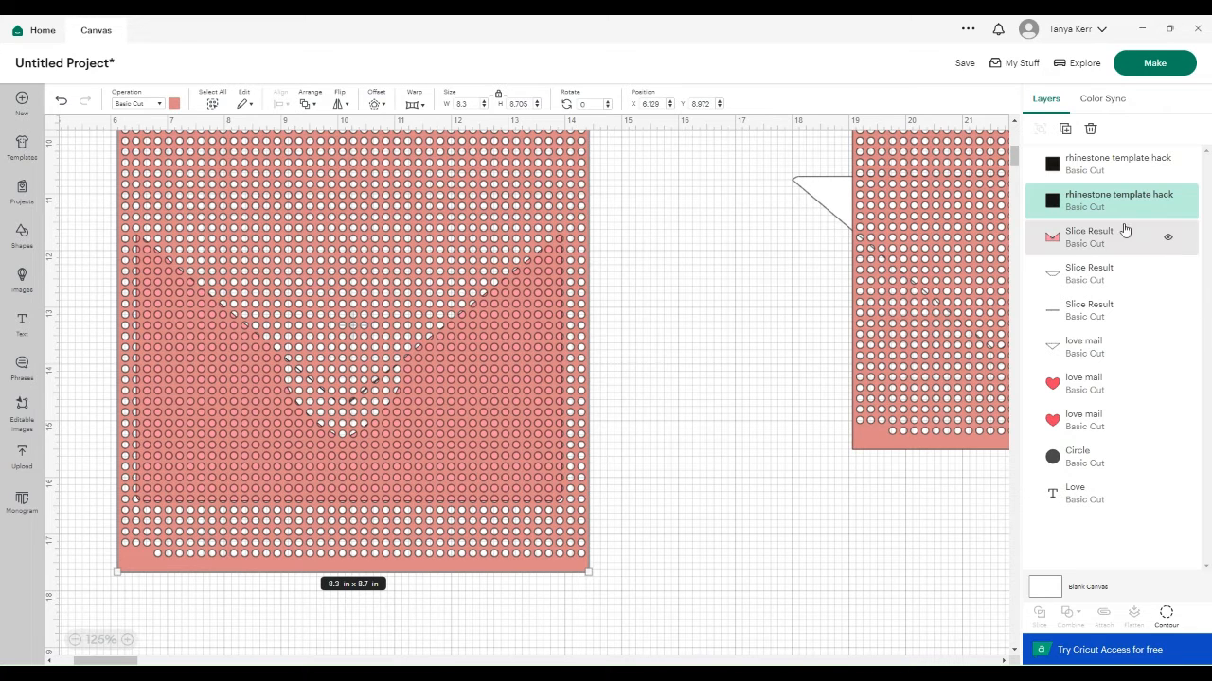
{"action": "left_click", "coordinate": [1101, 245]}
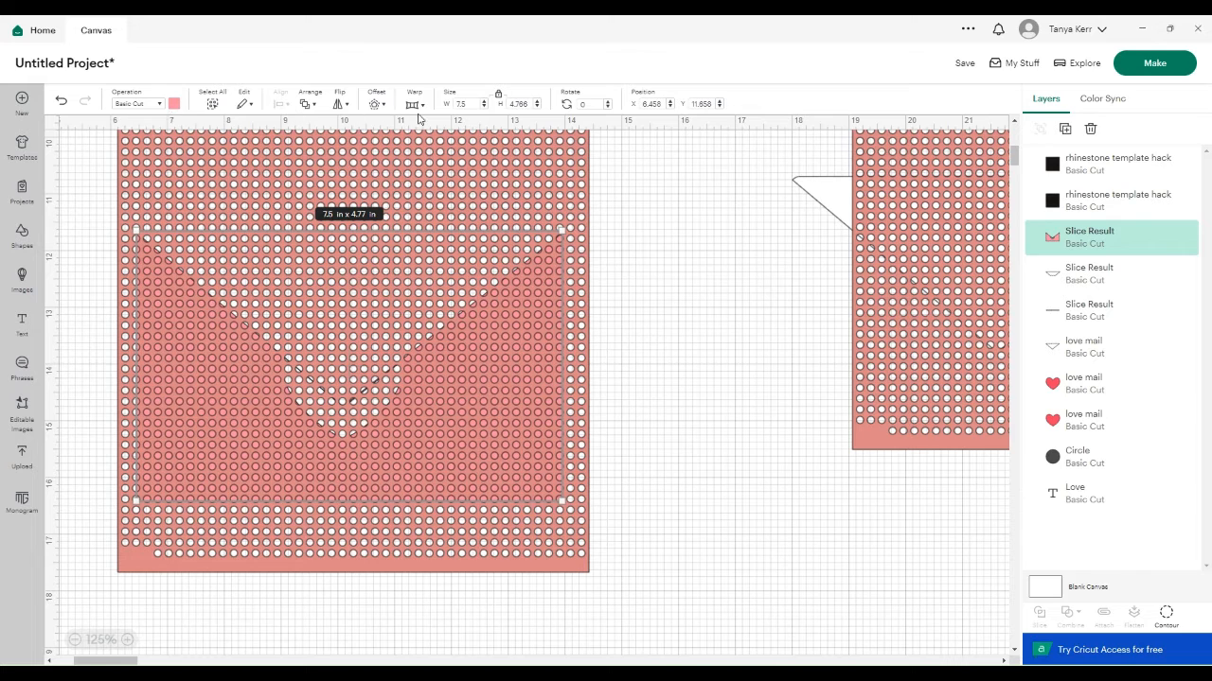
{"action": "left_click", "coordinate": [309, 104]}
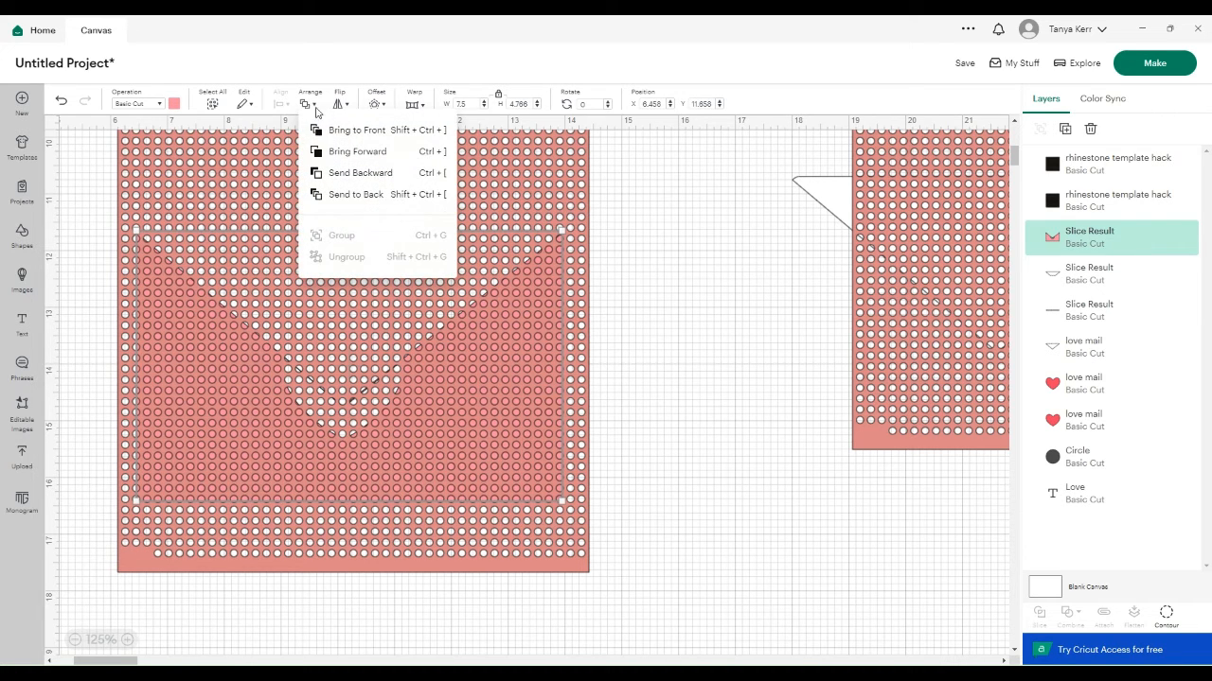
{"action": "left_click", "coordinate": [331, 130]}
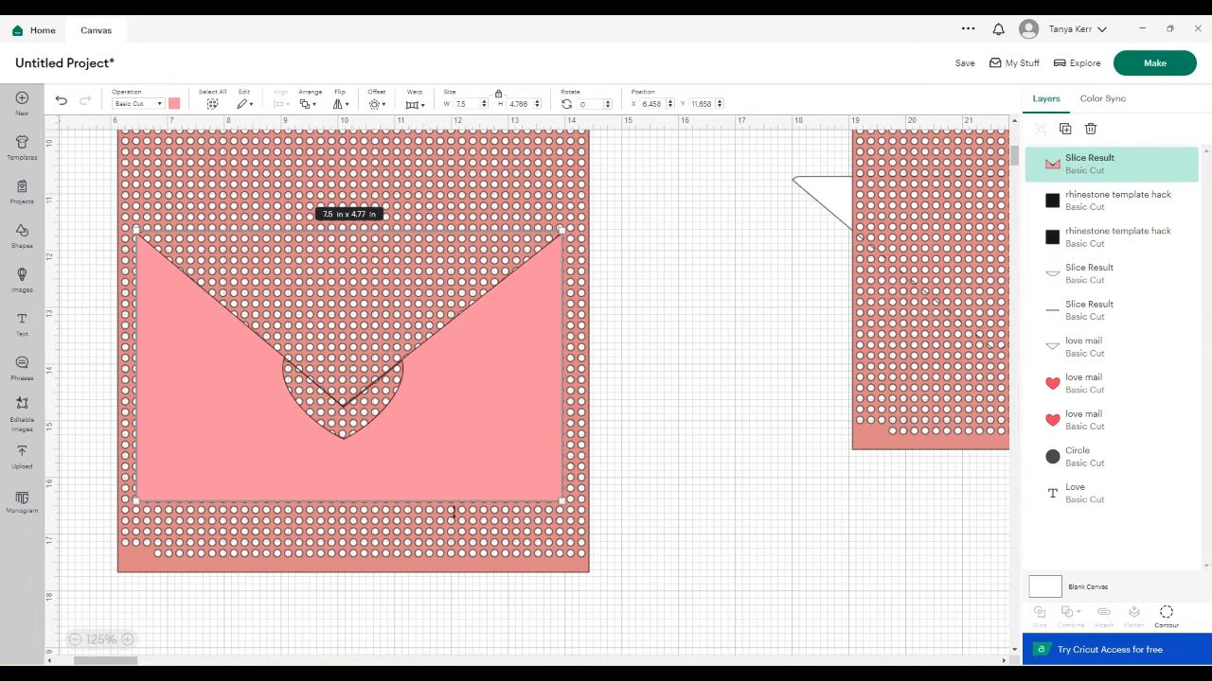
{"action": "left_click", "coordinate": [467, 492]}
{"action": "left_click_drag", "start_coordinate": [466, 490], "coordinate": [470, 493]}
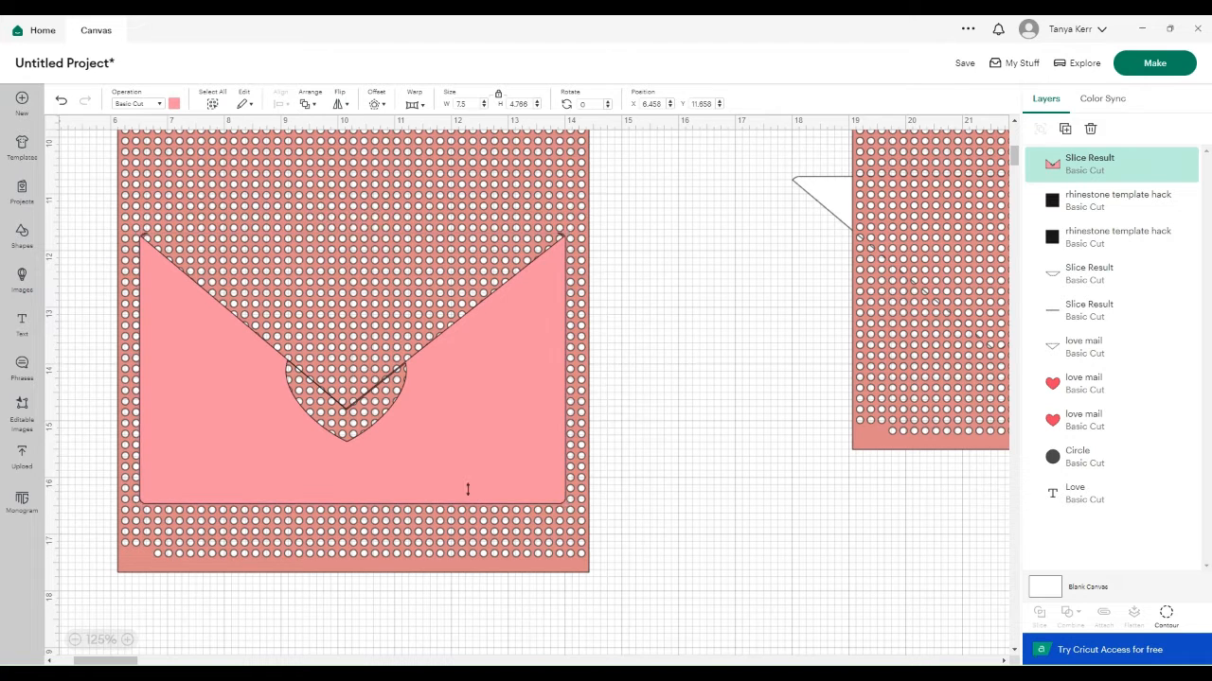
Send the pink envelope body to the back and slice it with the rhinestone template covering it
{"action": "left_click", "coordinate": [315, 106]}
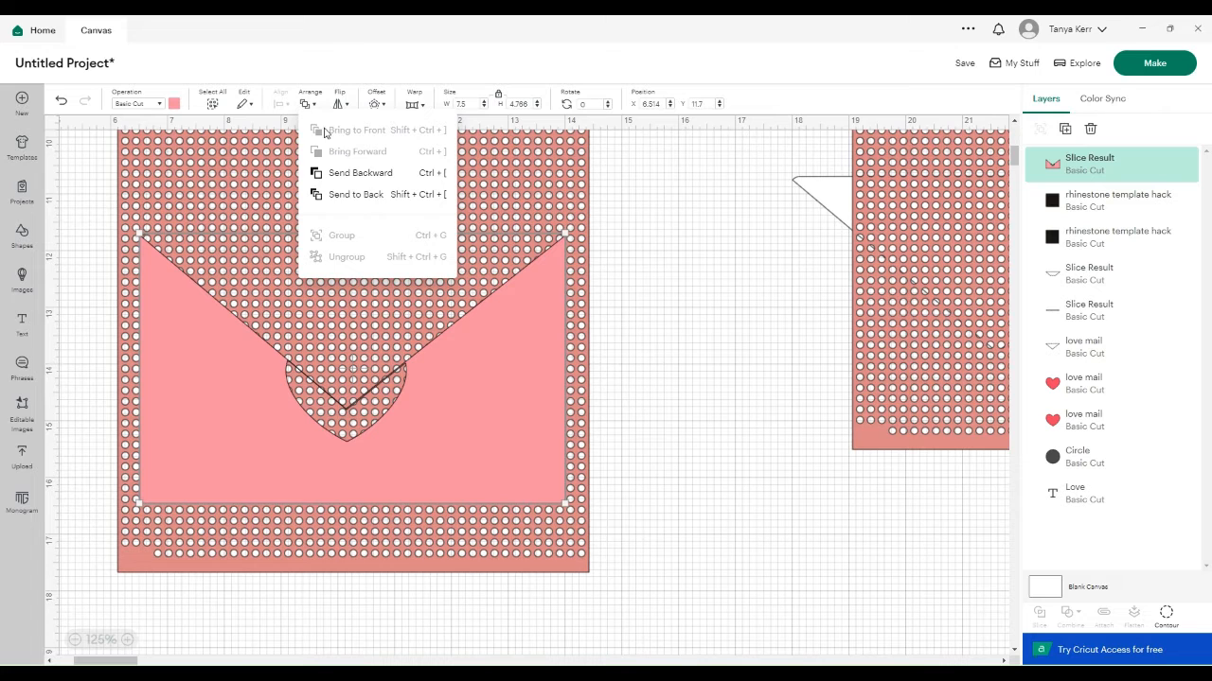
{"action": "left_click", "coordinate": [365, 177]}
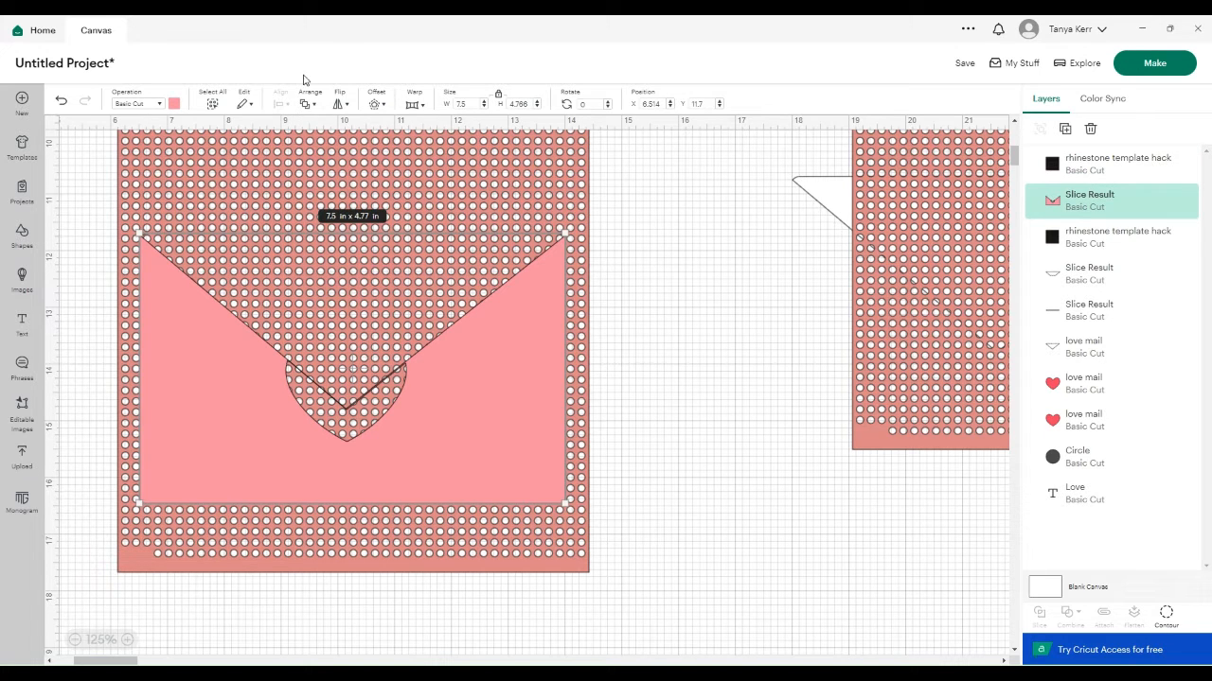
{"action": "left_click", "coordinate": [313, 104]}
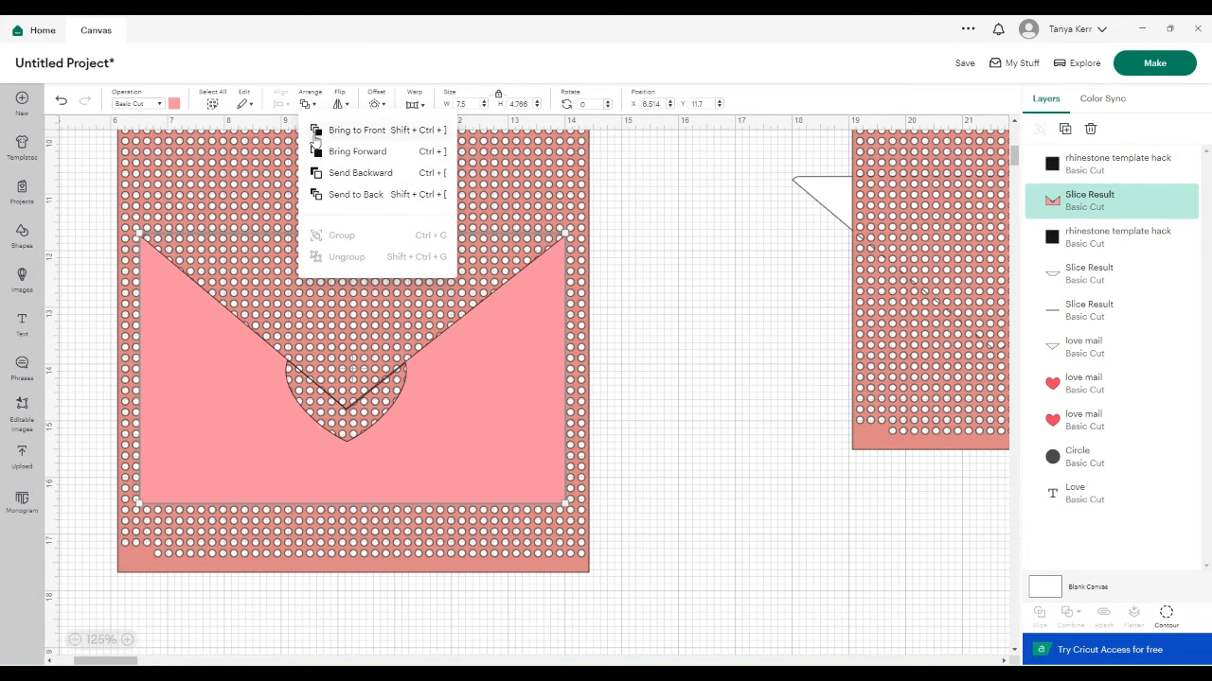
{"action": "left_click", "coordinate": [335, 196]}
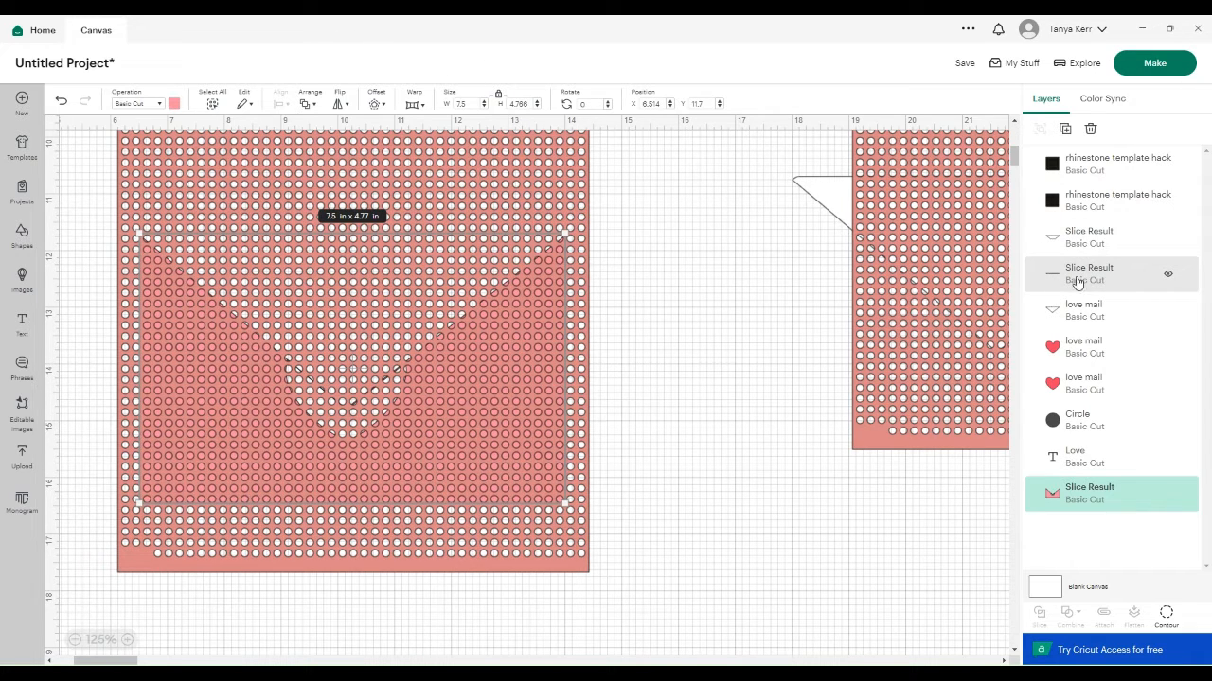
{"action": "left_click", "coordinate": [581, 161], "text": "shift"}
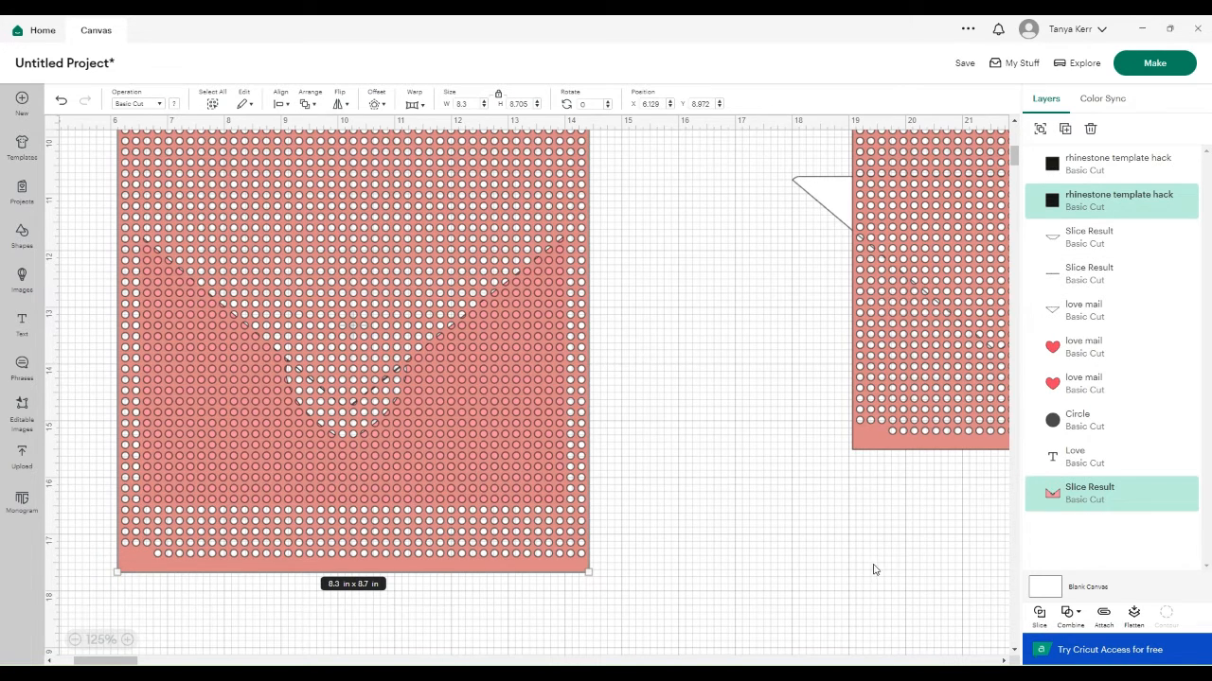
{"action": "left_click", "coordinate": [503, 438]}
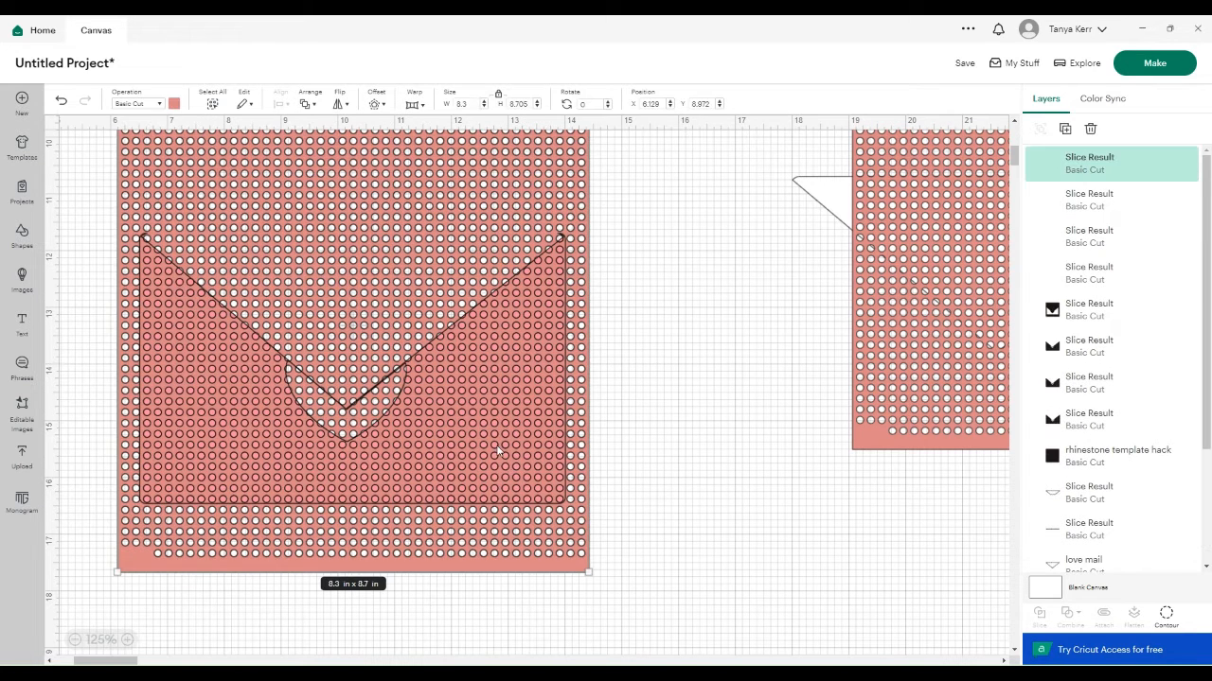
Pull the top template cutout and the perforated envelope piece off the slice stack and delete both
{"action": "mouse_move", "coordinate": [480, 440]}
{"action": "left_mouse_down"}
{"action": "mouse_move", "coordinate": [478, 516]}
{"action": "mouse_move", "coordinate": [684, 657]}
{"action": "mouse_move", "coordinate": [697, 652]}
{"action": "left_mouse_up"}
{"action": "left_click_drag", "start_coordinate": [697, 650], "coordinate": [771, 609]}
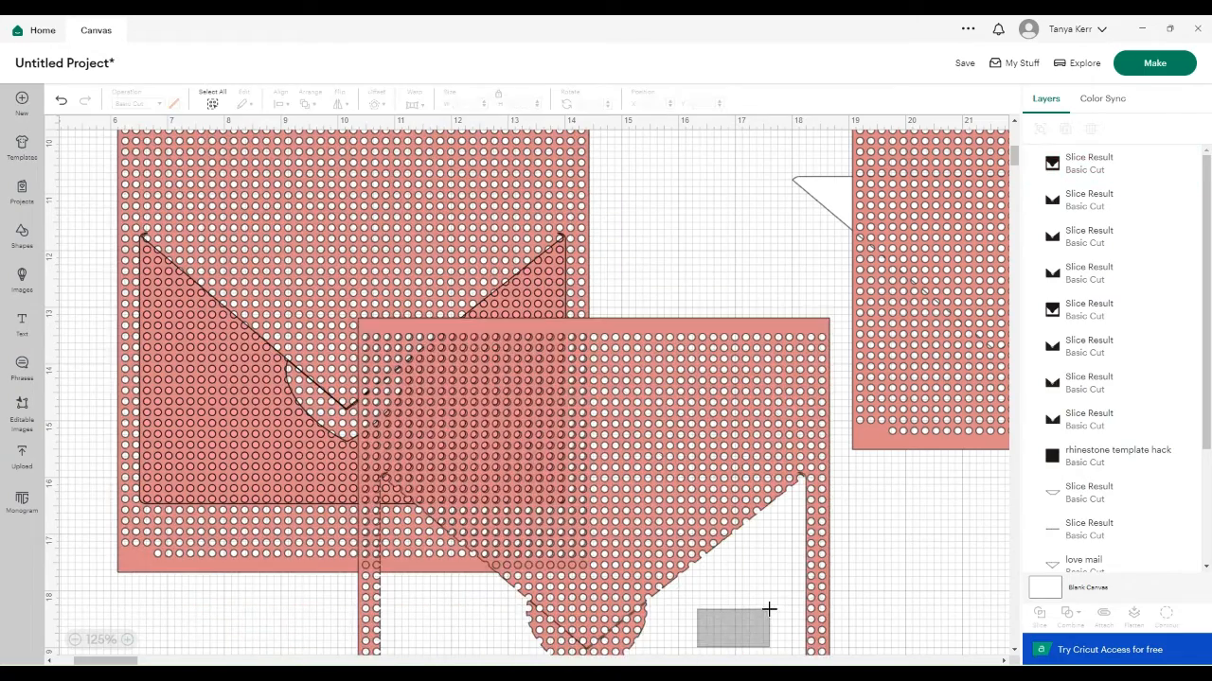
{"action": "left_click_drag", "start_coordinate": [648, 321], "coordinate": [969, 329]}
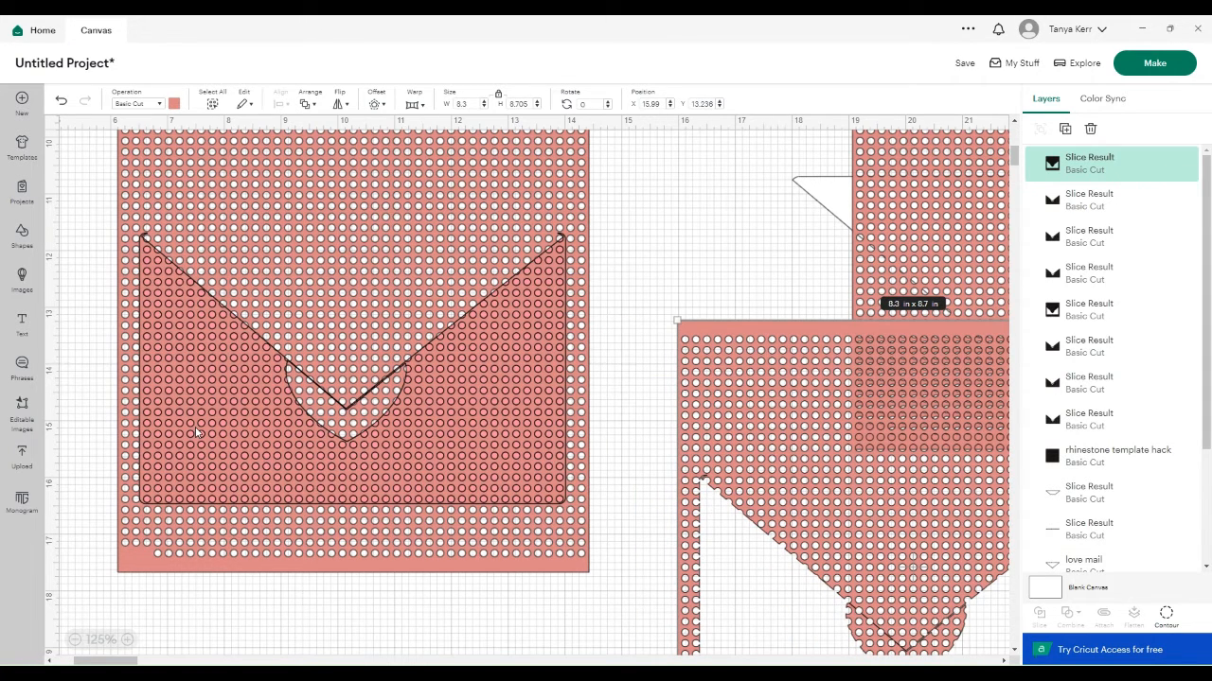
{"action": "left_click_drag", "start_coordinate": [215, 459], "coordinate": [225, 617]}
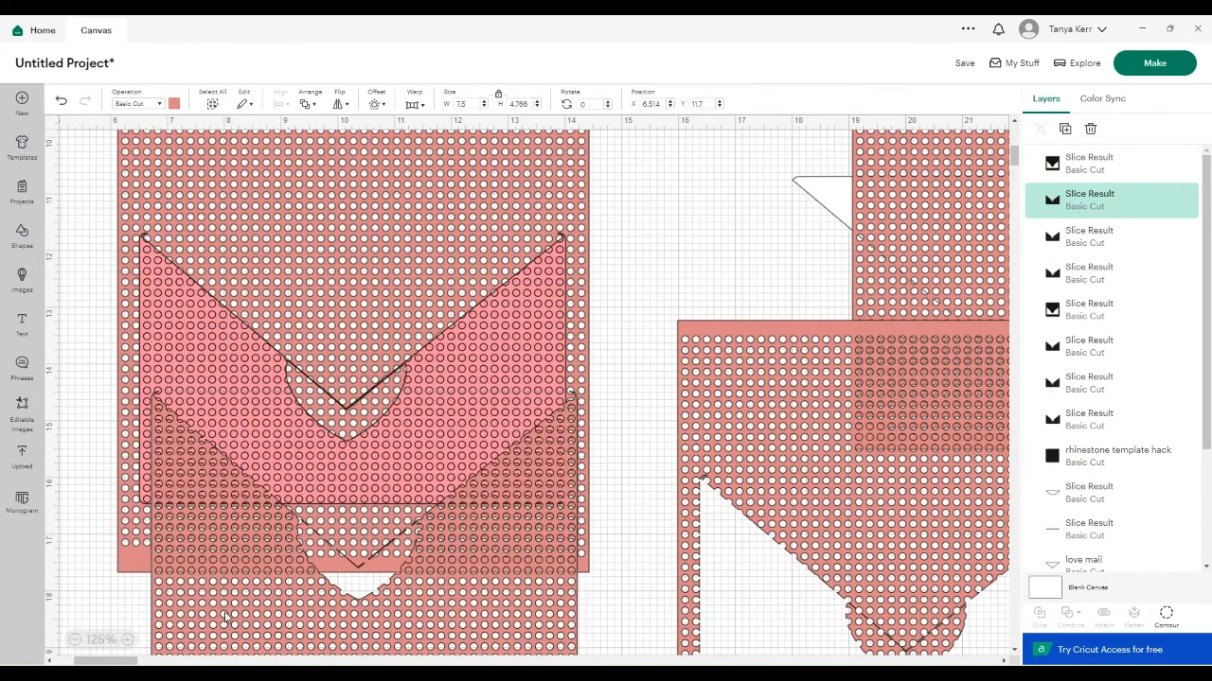
{"action": "left_click", "coordinate": [699, 323]}
{"action": "left_click_drag", "start_coordinate": [699, 323], "coordinate": [699, 325]}
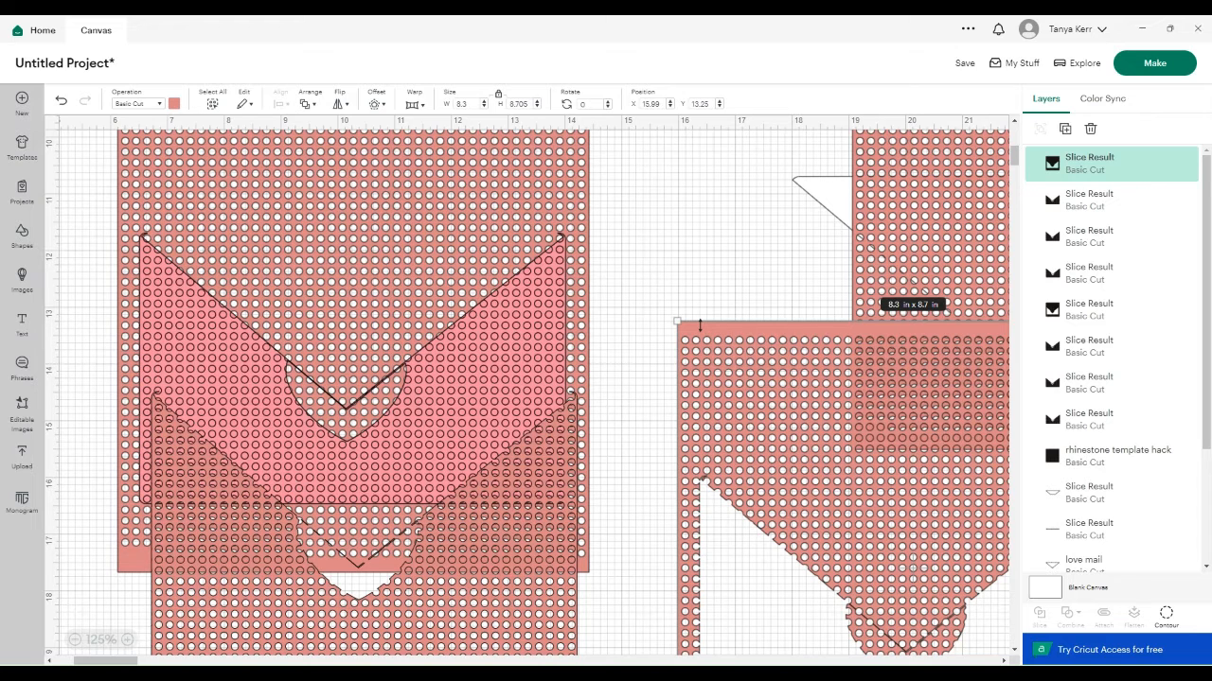
{"action": "key", "text": "Delete"}
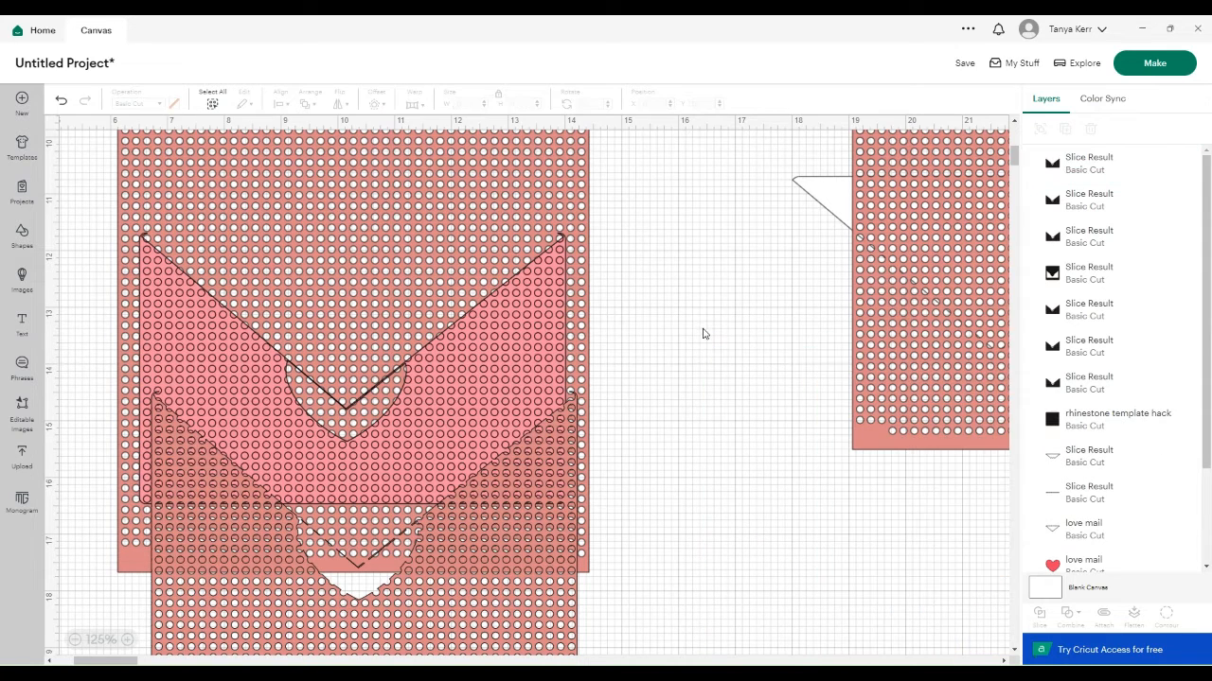
{"action": "left_click_drag", "start_coordinate": [460, 632], "coordinate": [538, 634]}
{"action": "key", "text": "Delete"}
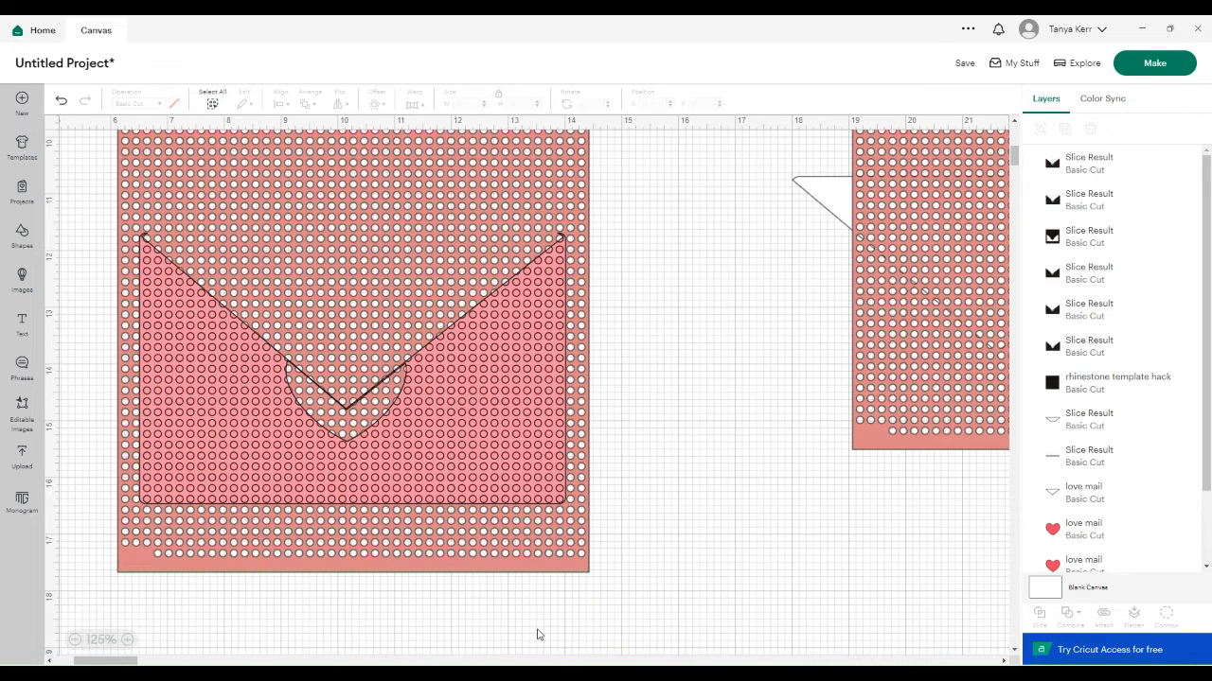
Delete the pink perforated envelope piece and move the pink envelope made of rhinestone circles to about X 15.889, Y 13.645
{"action": "left_click", "coordinate": [436, 413]}
{"action": "left_click_drag", "start_coordinate": [437, 413], "coordinate": [576, 444]}
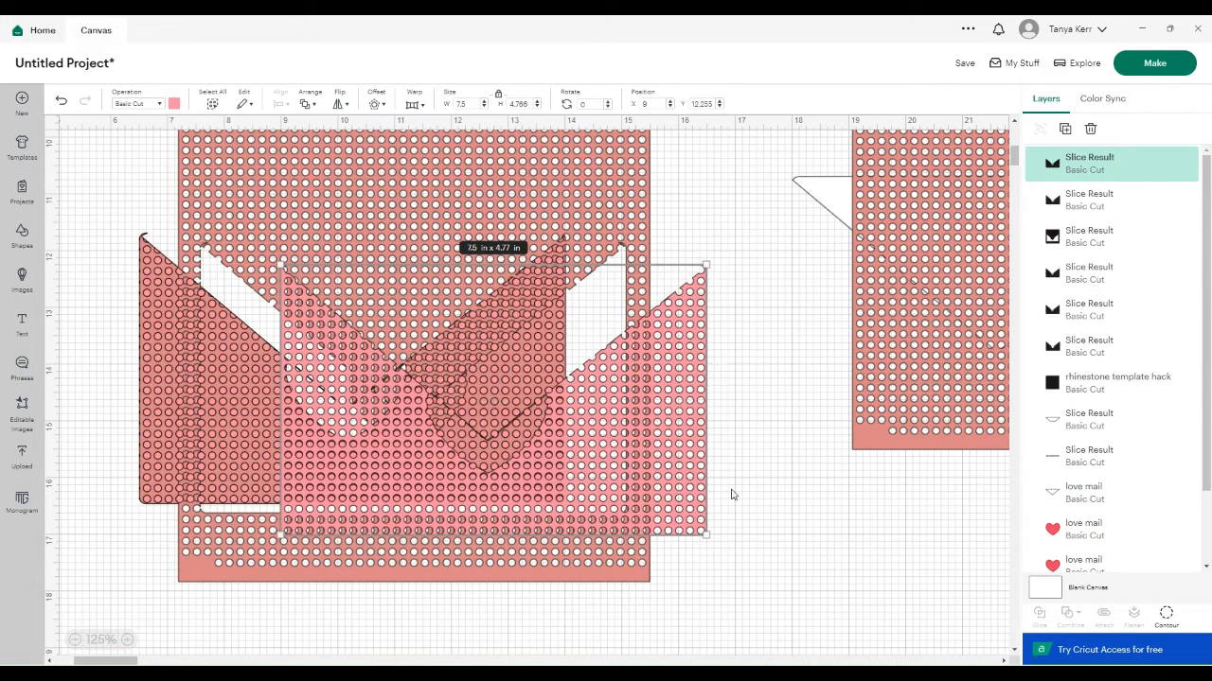
{"action": "key", "text": "Delete"}
{"action": "left_click", "coordinate": [438, 465]}
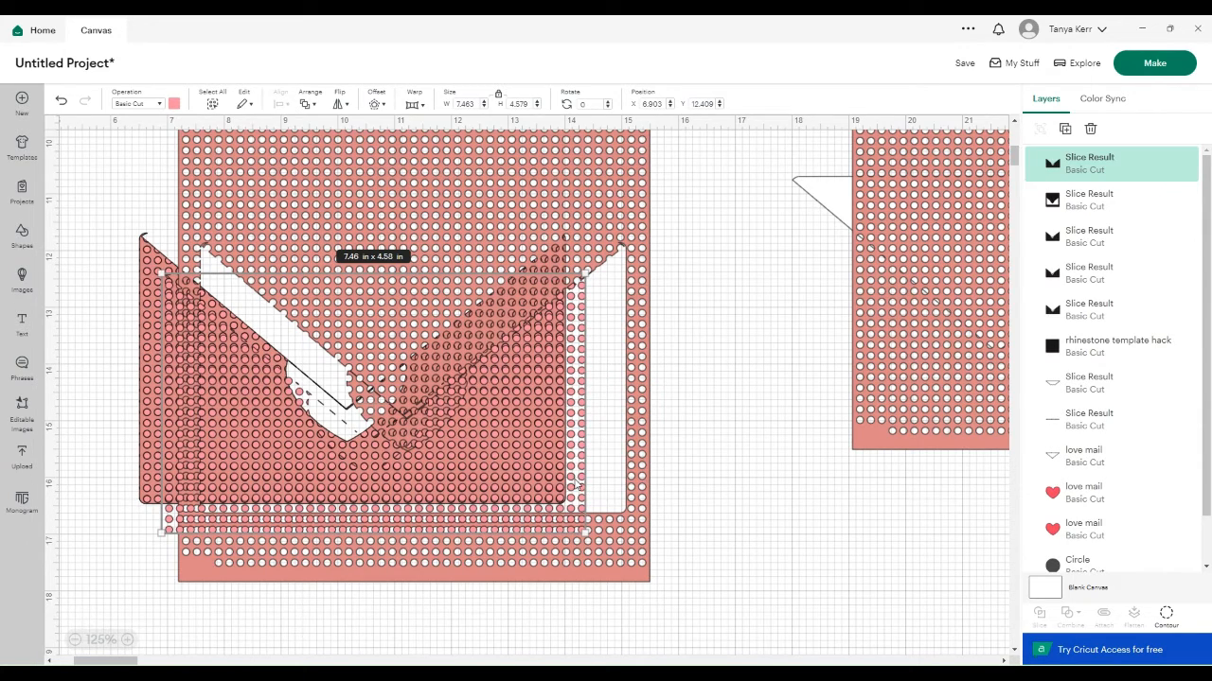
{"action": "left_click_drag", "start_coordinate": [576, 484], "coordinate": [1086, 555]}
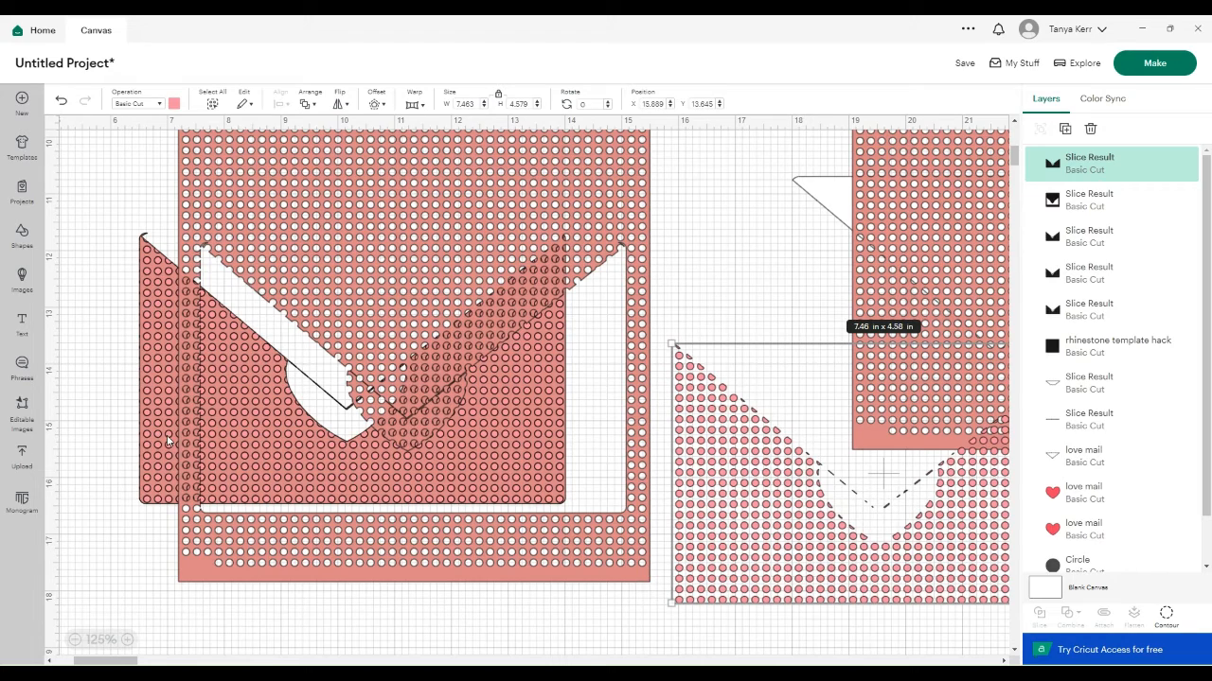
Delete the three leftover envelope slices overlapping the template with the envelope cutout
{"action": "left_click_drag", "start_coordinate": [154, 421], "coordinate": [39, 487]}
{"action": "key", "text": "Delete"}
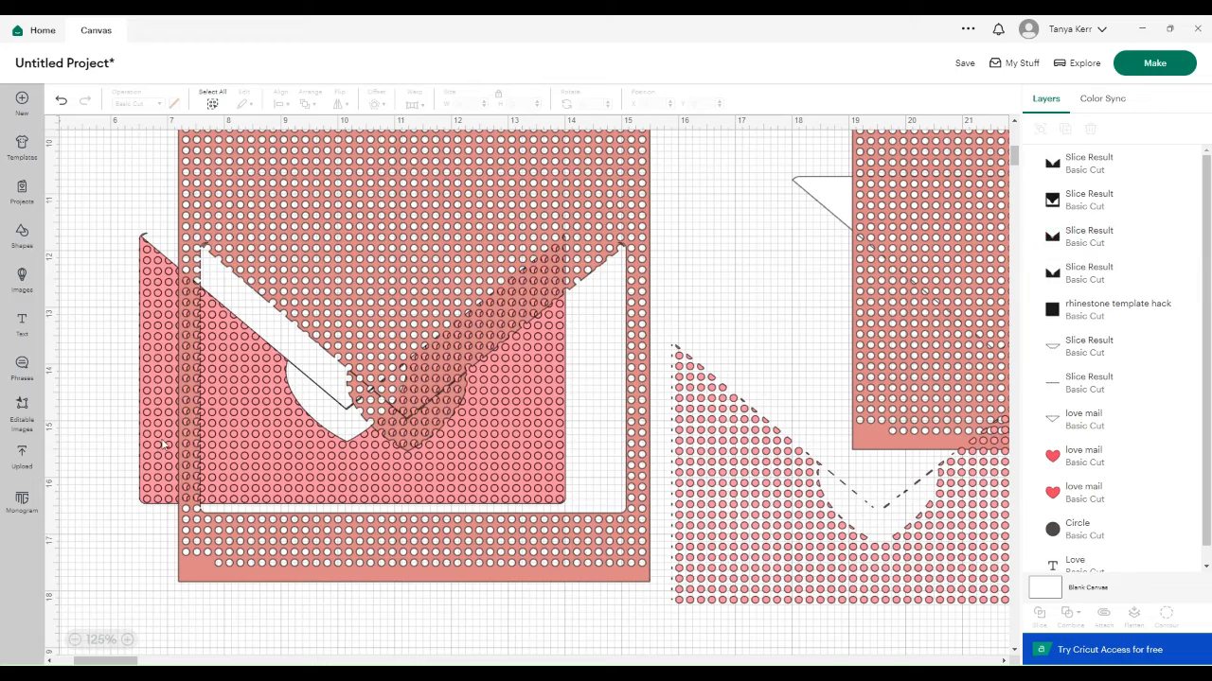
{"action": "left_click_drag", "start_coordinate": [164, 446], "coordinate": [138, 454]}
{"action": "key", "text": "Delete"}
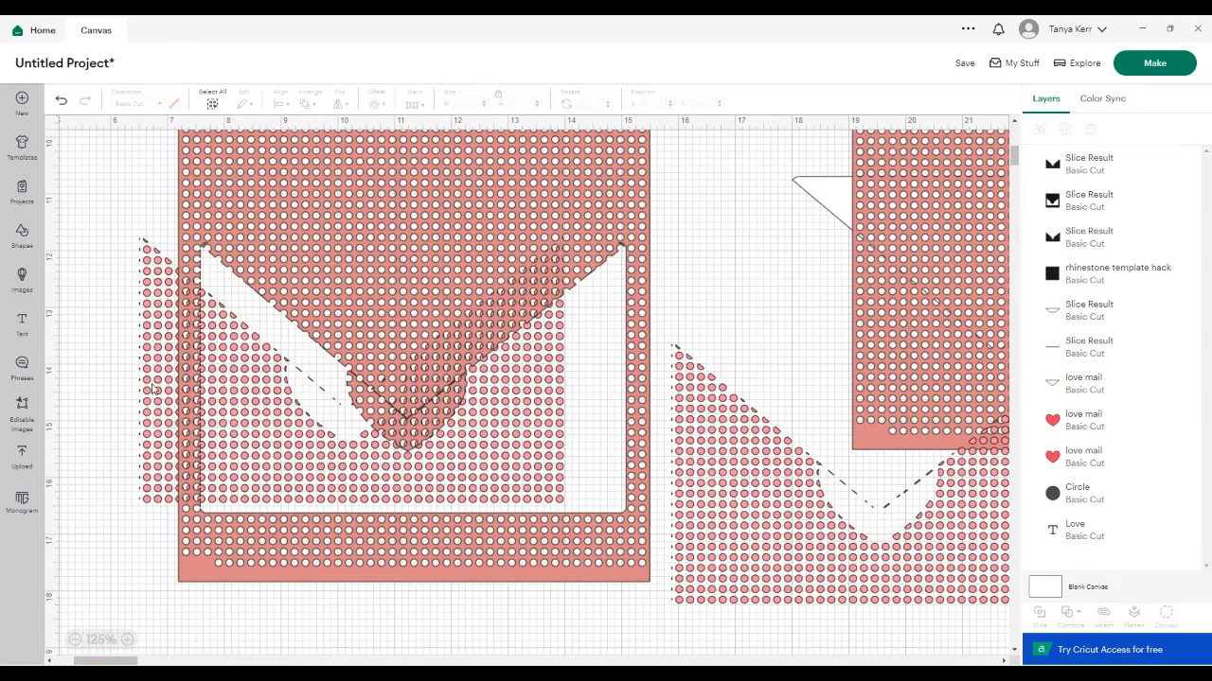
{"action": "left_click_drag", "start_coordinate": [156, 389], "coordinate": [160, 390]}
{"action": "key", "text": "Delete"}
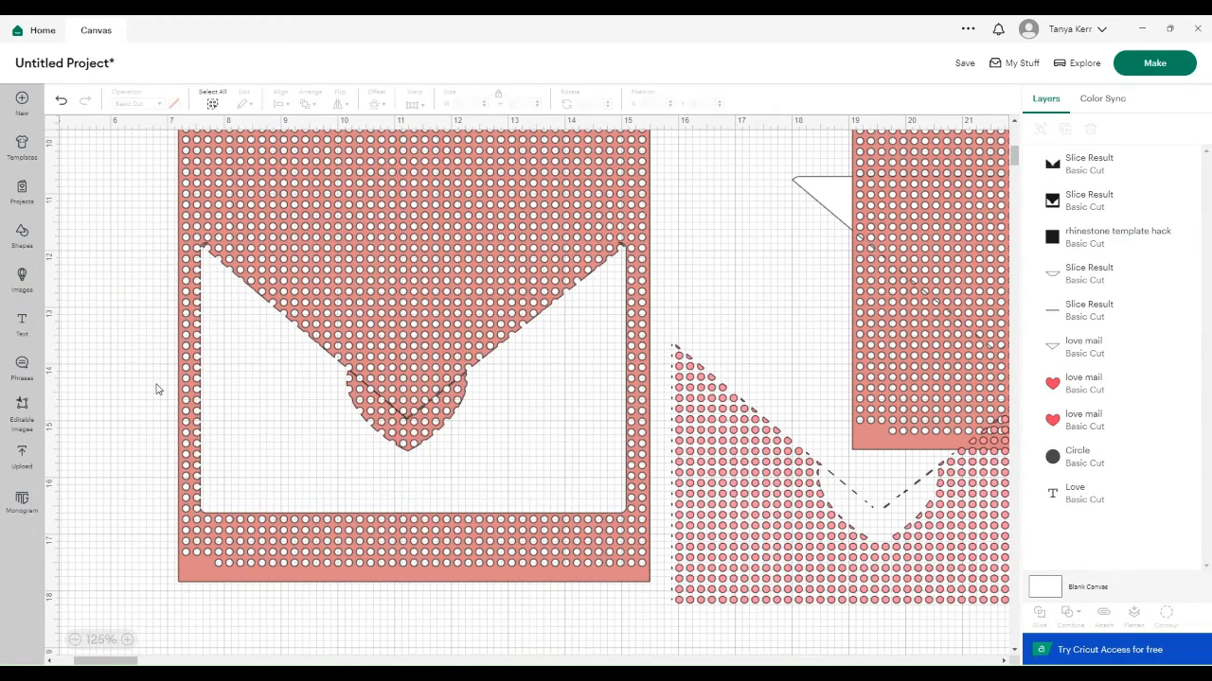
Move the template with the envelope cutout to about X 5.53, Y 10.22 and shift the rhinestone circle envelope slightly left and down
{"action": "left_click_drag", "start_coordinate": [453, 323], "coordinate": [358, 384]}
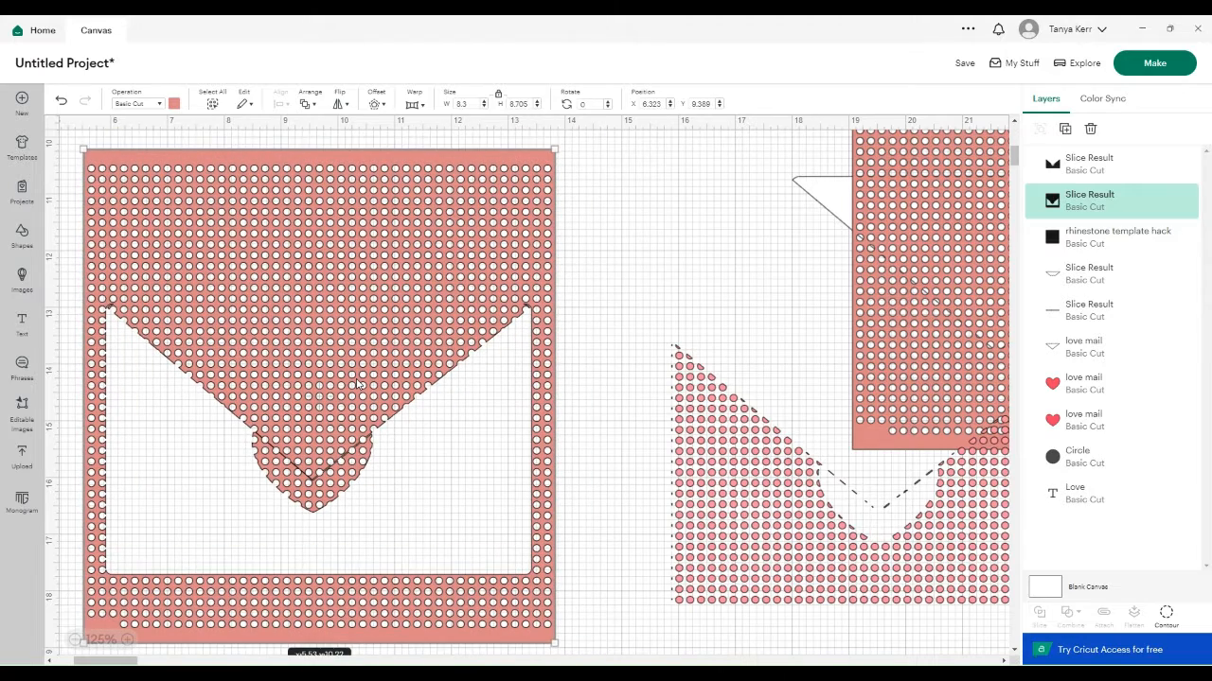
{"action": "left_click", "coordinate": [713, 563]}
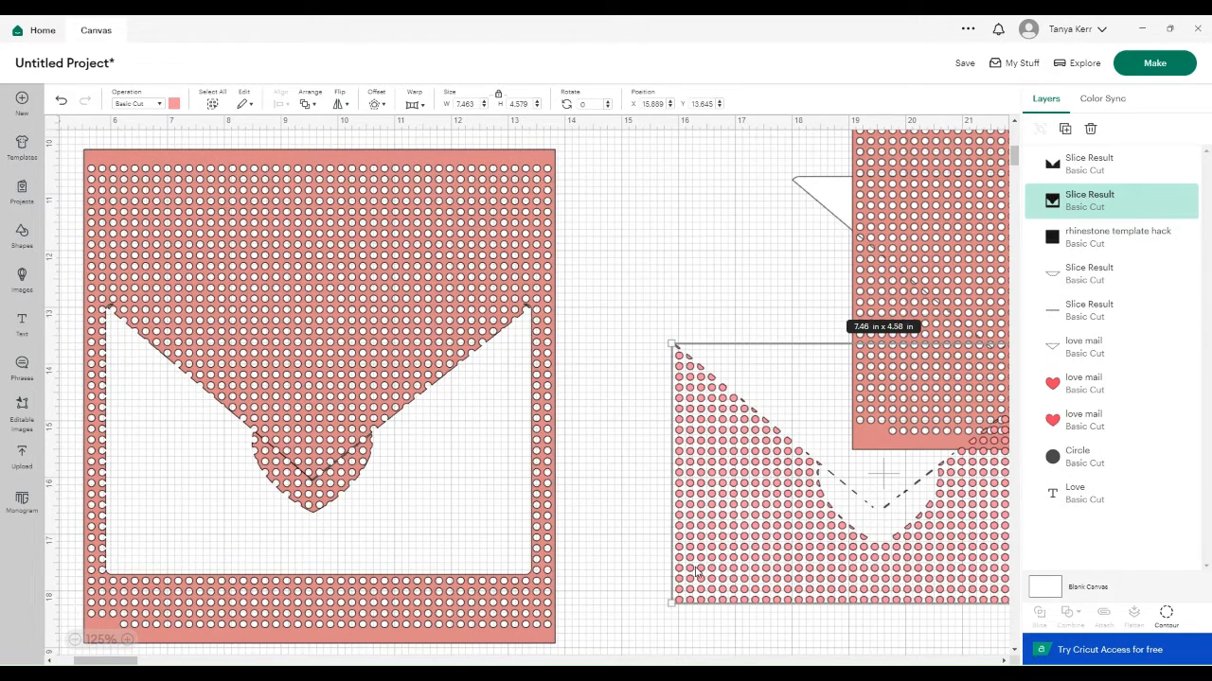
{"action": "left_click_drag", "start_coordinate": [798, 377], "coordinate": [752, 410]}
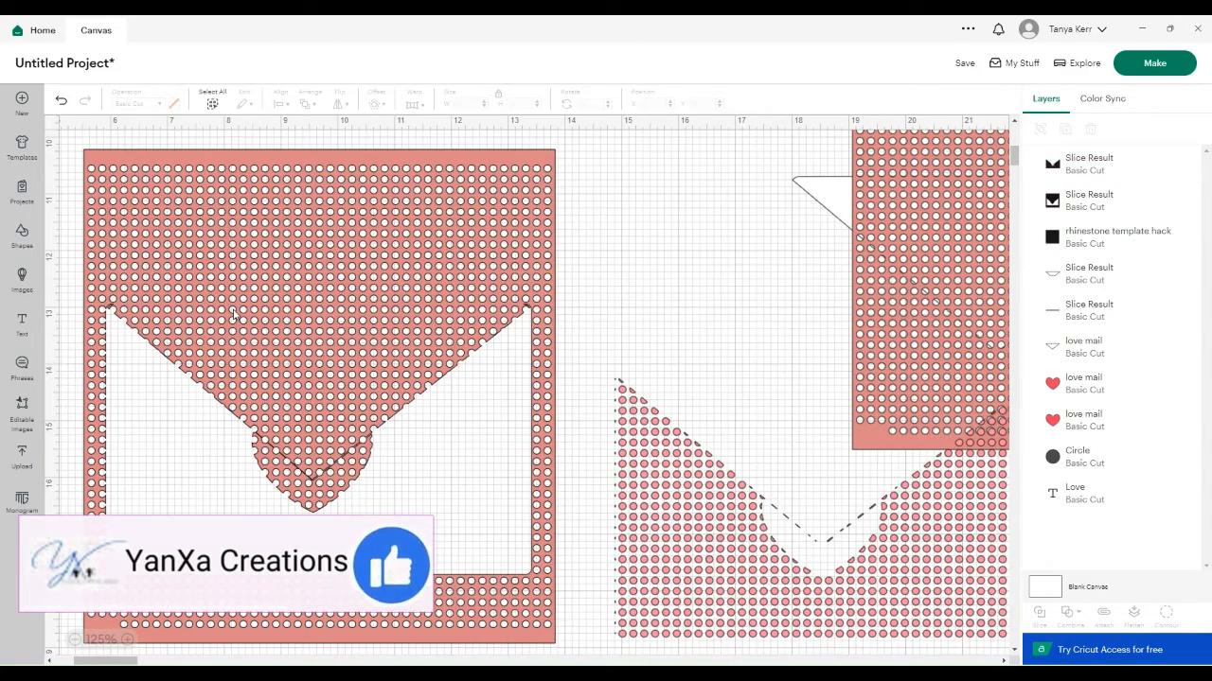
Place the red heart on the template between the envelope's upper corners at about X 8.597, Y 12.958, and slice it with the template
{"action": "scroll", "coordinate": [677, 253], "scroll_direction": "up", "scroll_amount": 5}
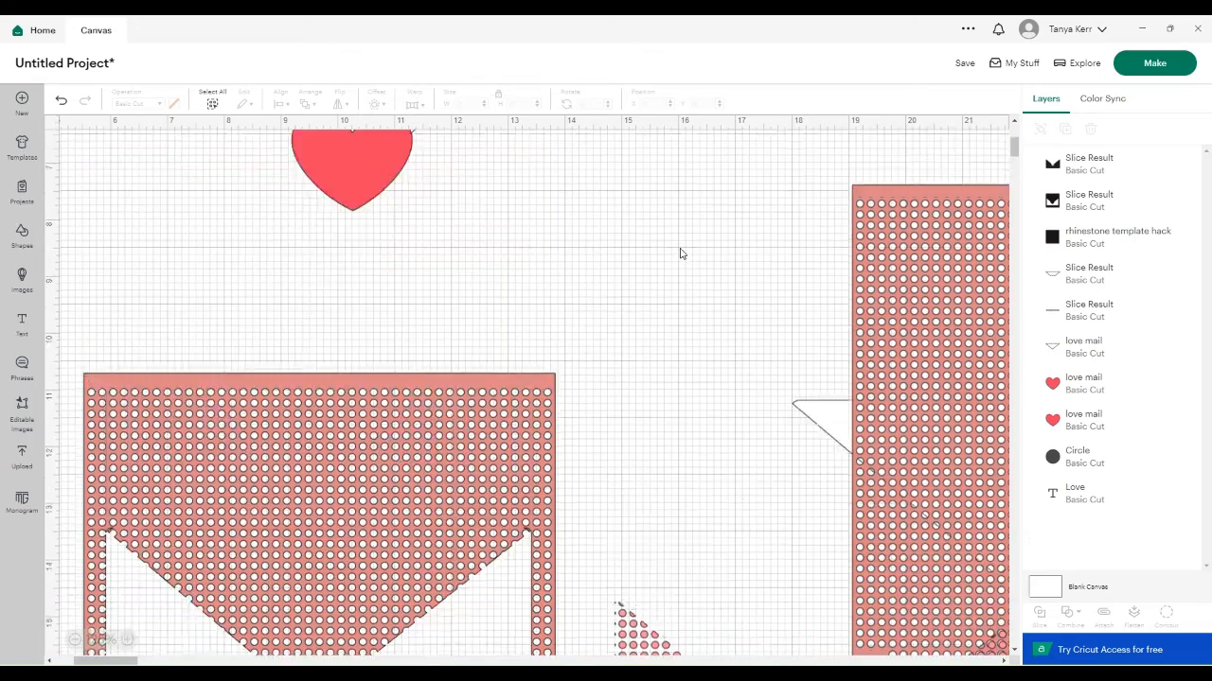
{"action": "scroll", "coordinate": [678, 253], "scroll_direction": "down", "scroll_amount": 2}
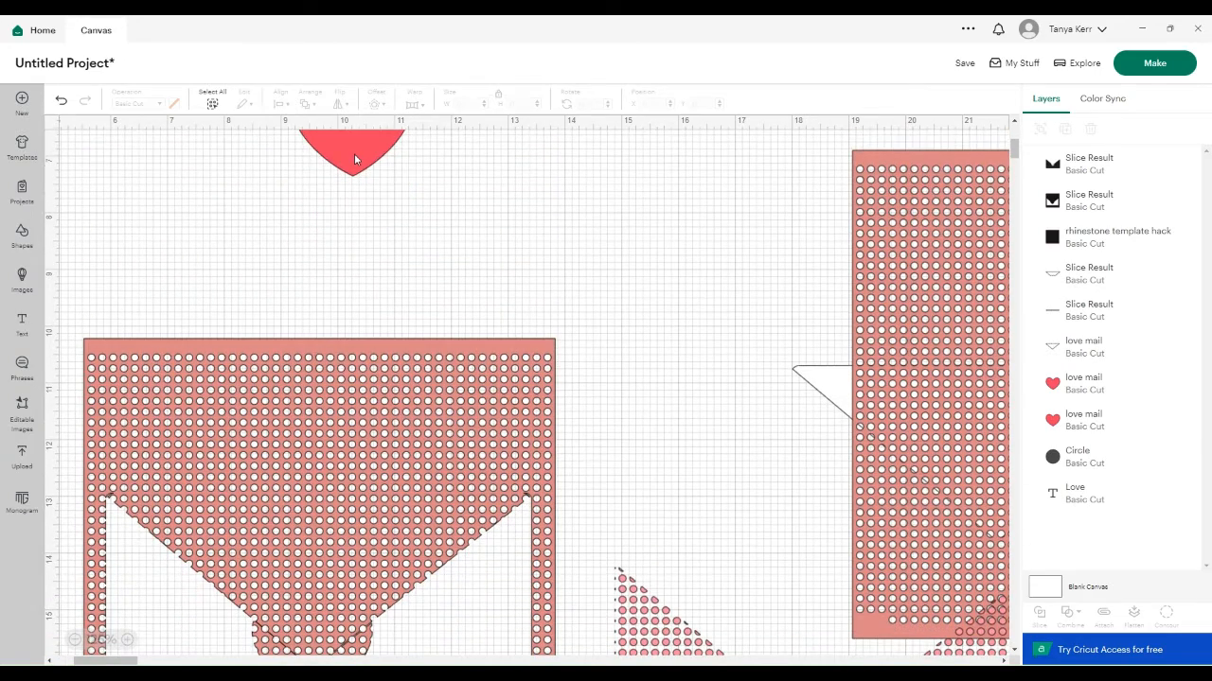
{"action": "left_click_drag", "start_coordinate": [354, 154], "coordinate": [322, 579]}
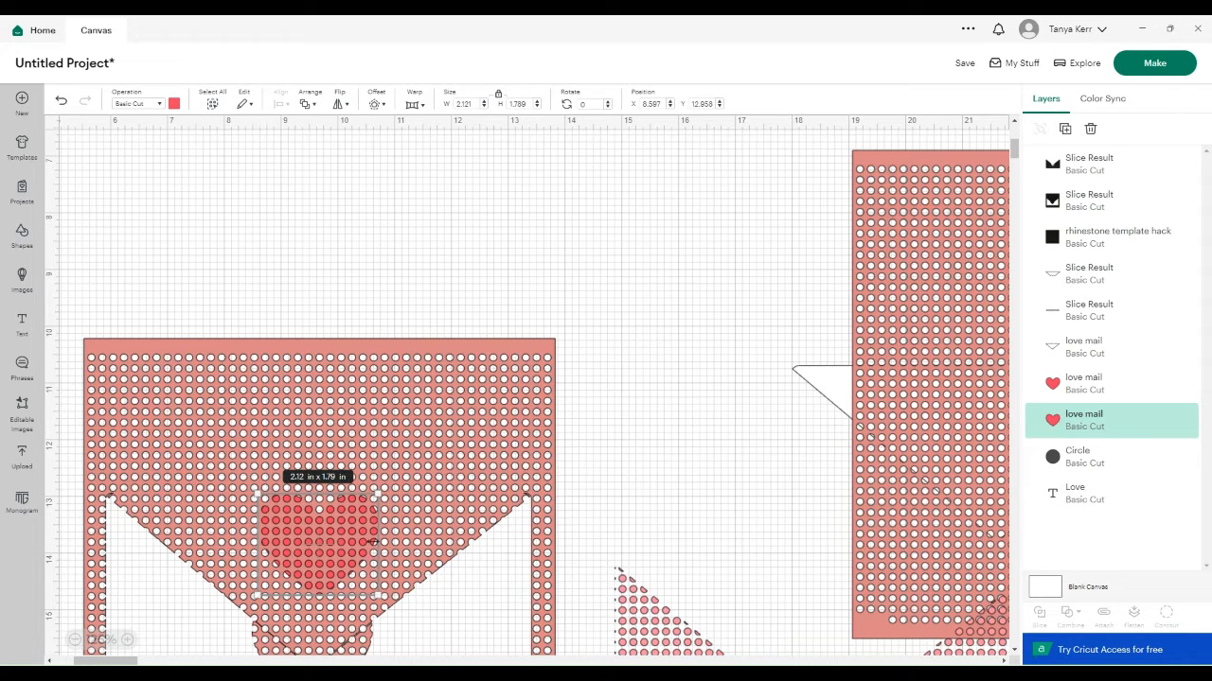
{"action": "left_click", "coordinate": [1087, 431]}
{"action": "left_click", "coordinate": [1087, 431]}
{"action": "left_click", "coordinate": [438, 353], "text": "shift"}
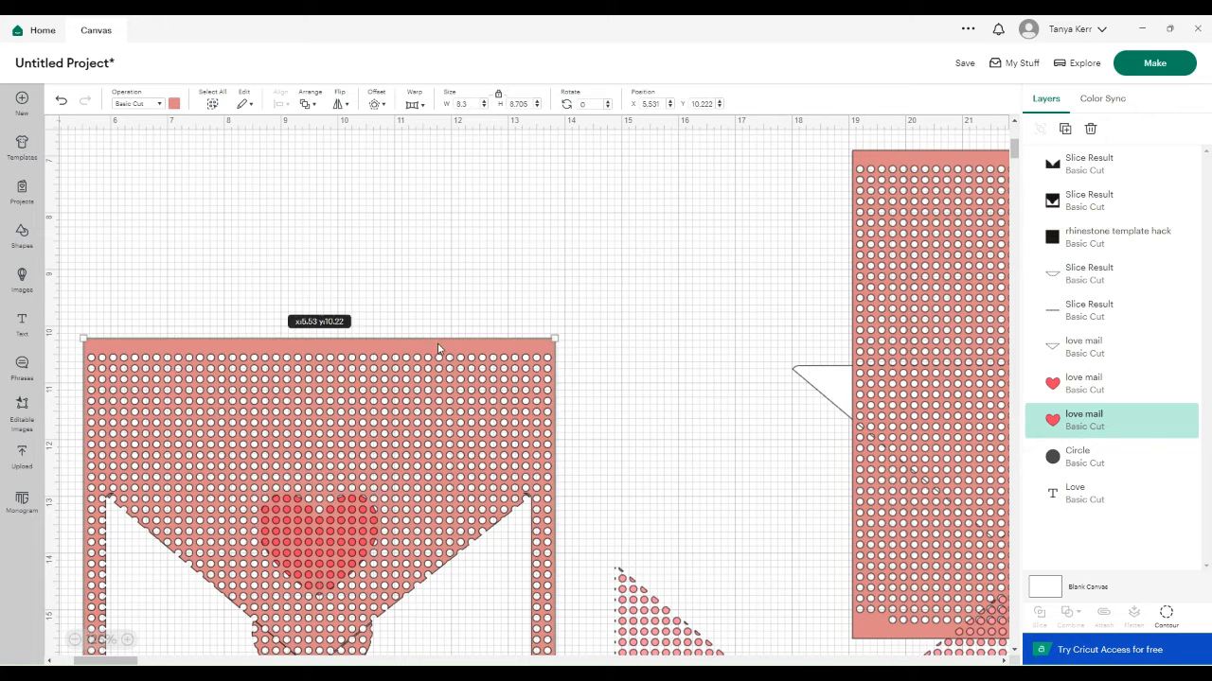
{"action": "left_click", "coordinate": [1039, 615]}
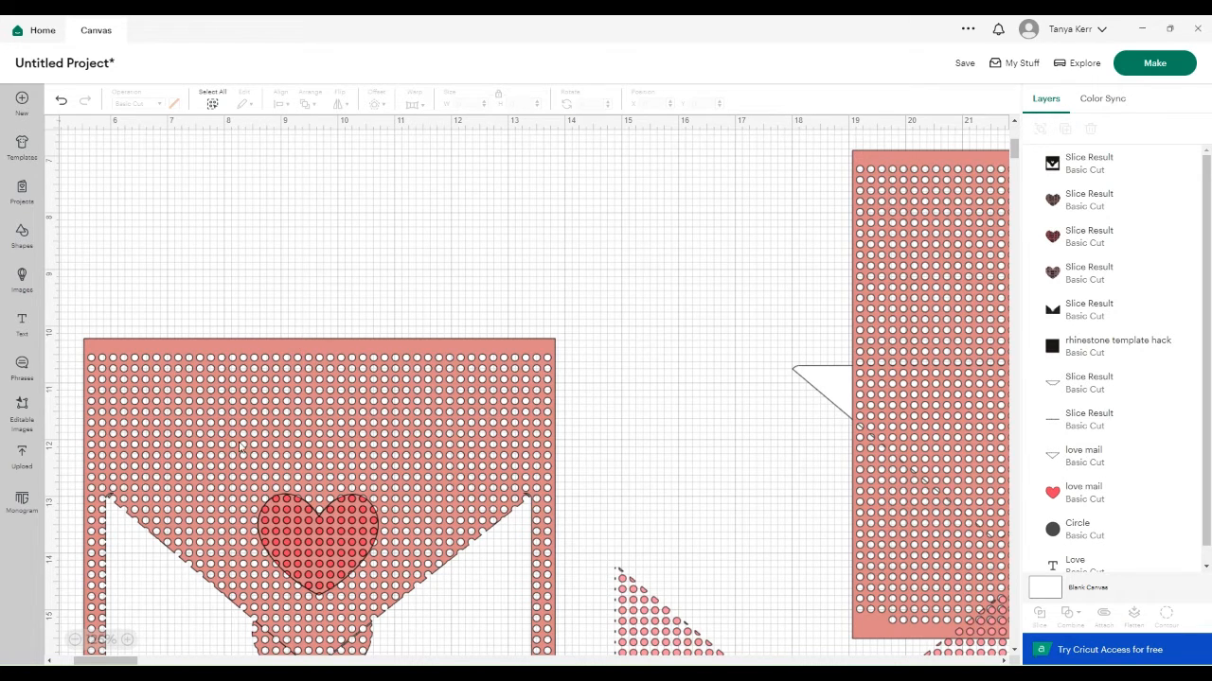
Move the template with the heart cutout up off the heart slices to about X 5.629, Y 8.819
{"action": "scroll", "coordinate": [774, 418], "scroll_direction": "up", "scroll_amount": 3}
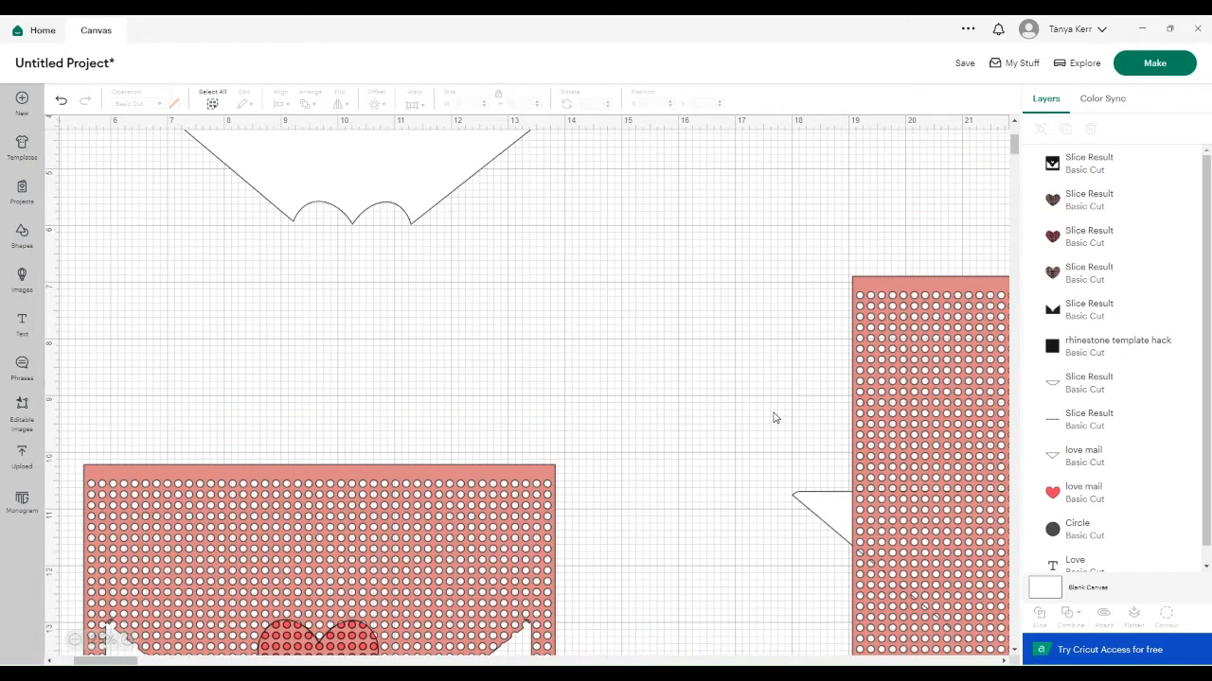
{"action": "scroll", "coordinate": [466, 379], "scroll_direction": "down", "scroll_amount": 6}
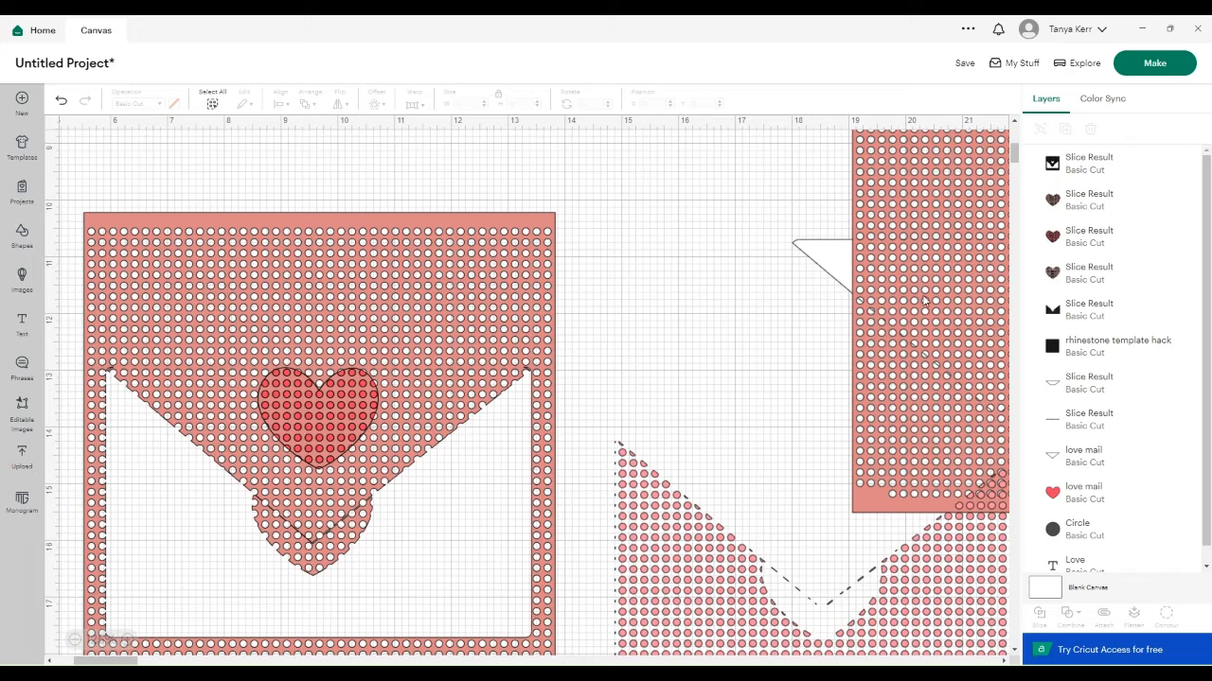
{"action": "left_click_drag", "start_coordinate": [314, 420], "coordinate": [320, 339]}
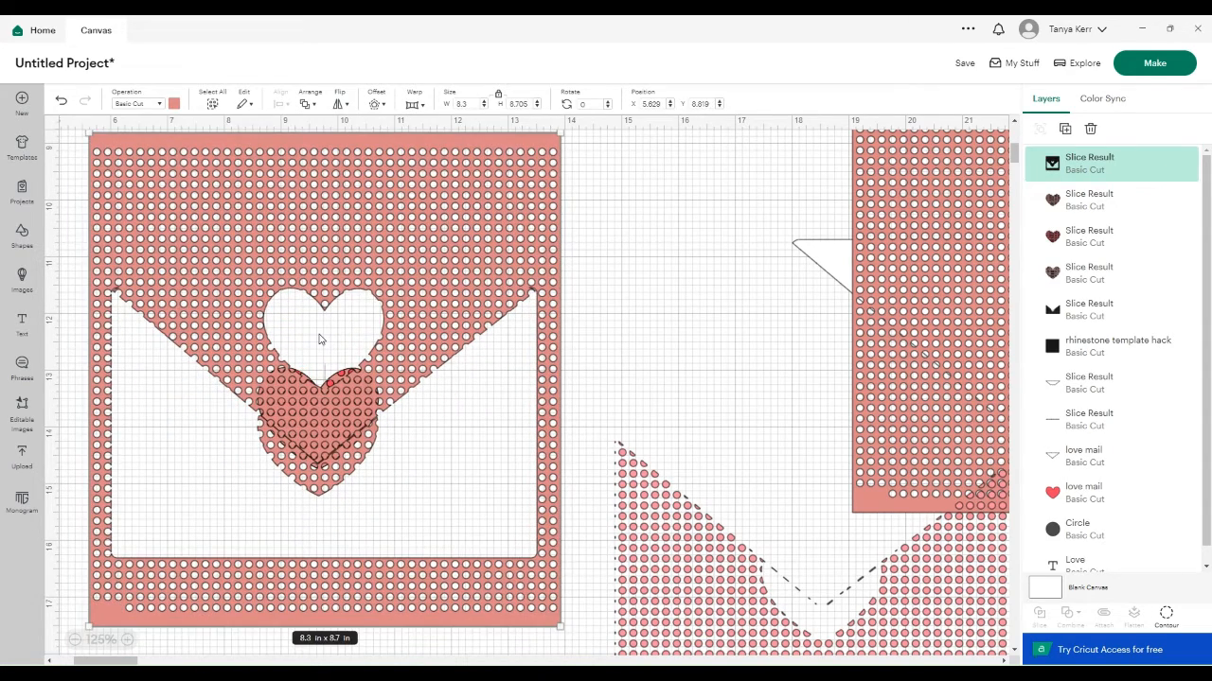
Delete the template with the heart cutout and the two leftover solid heart slices, keeping the heart made of rhinestone circles
{"action": "key", "text": "Delete"}
{"action": "left_click", "coordinate": [313, 417]}
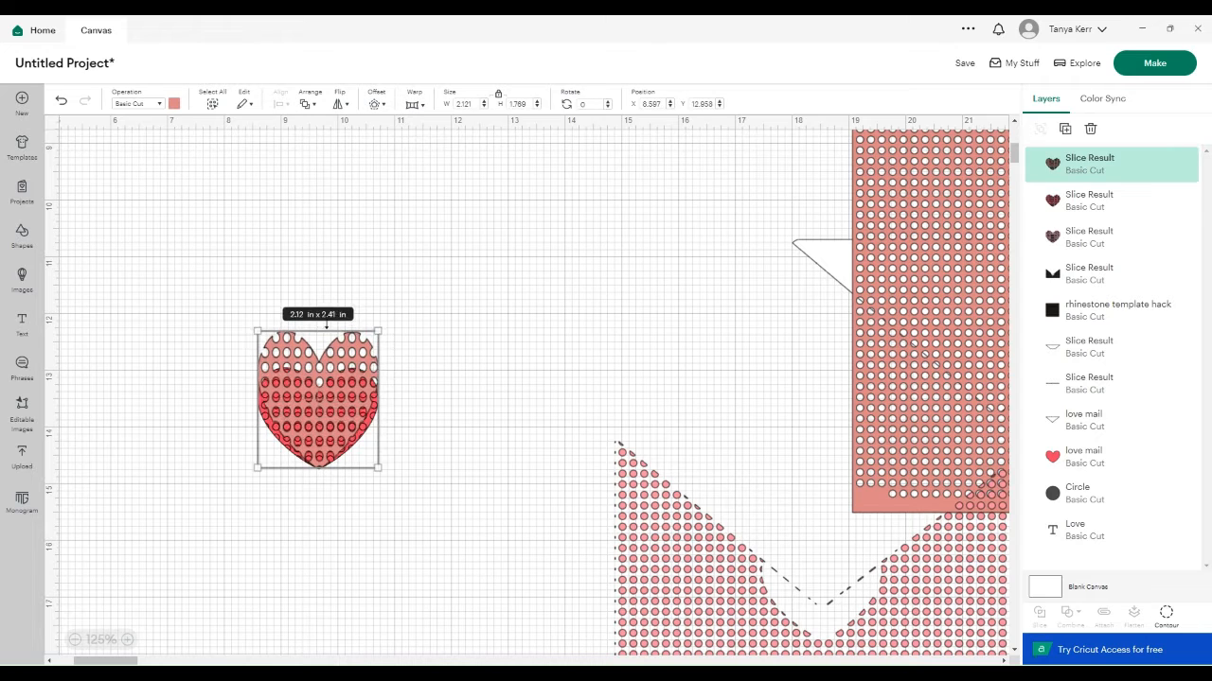
{"action": "left_click", "coordinate": [62, 107]}
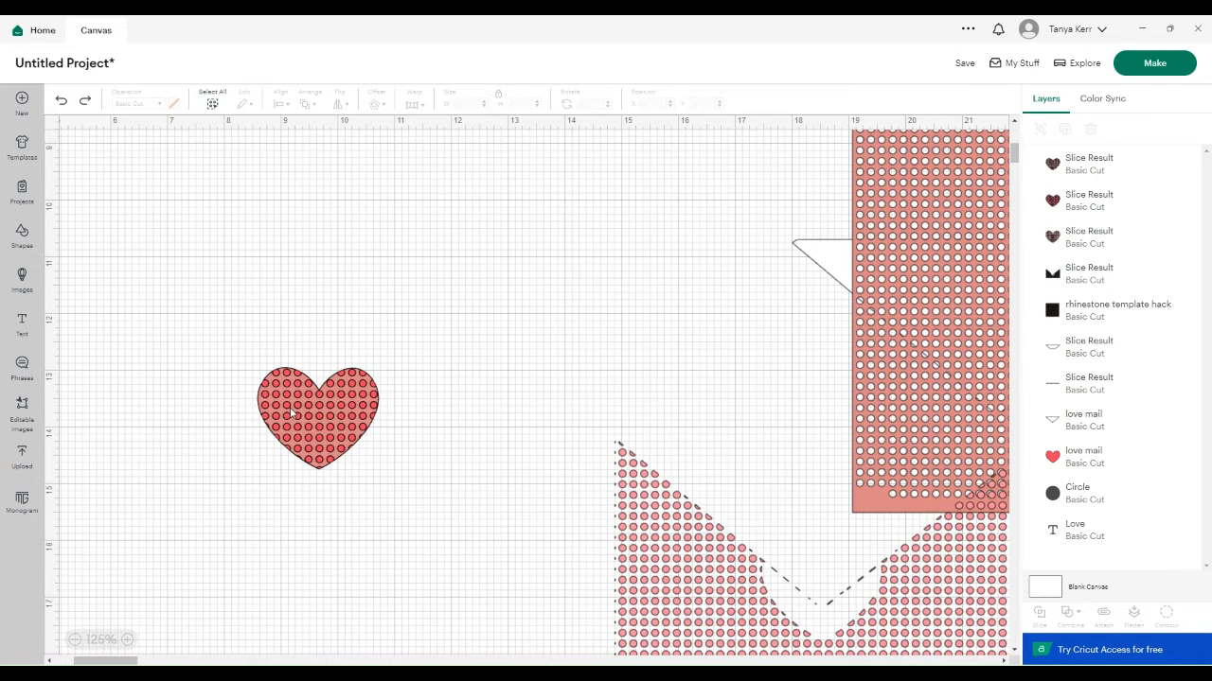
{"action": "left_click_drag", "start_coordinate": [292, 413], "coordinate": [174, 476]}
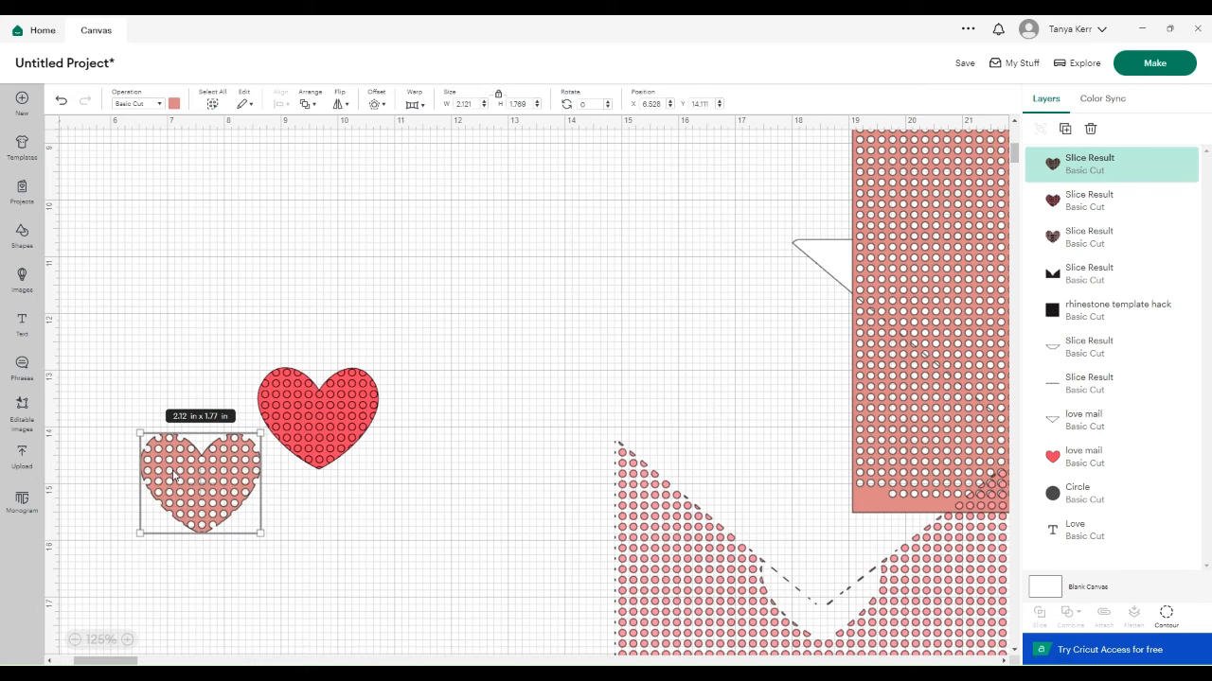
{"action": "key", "text": "Delete"}
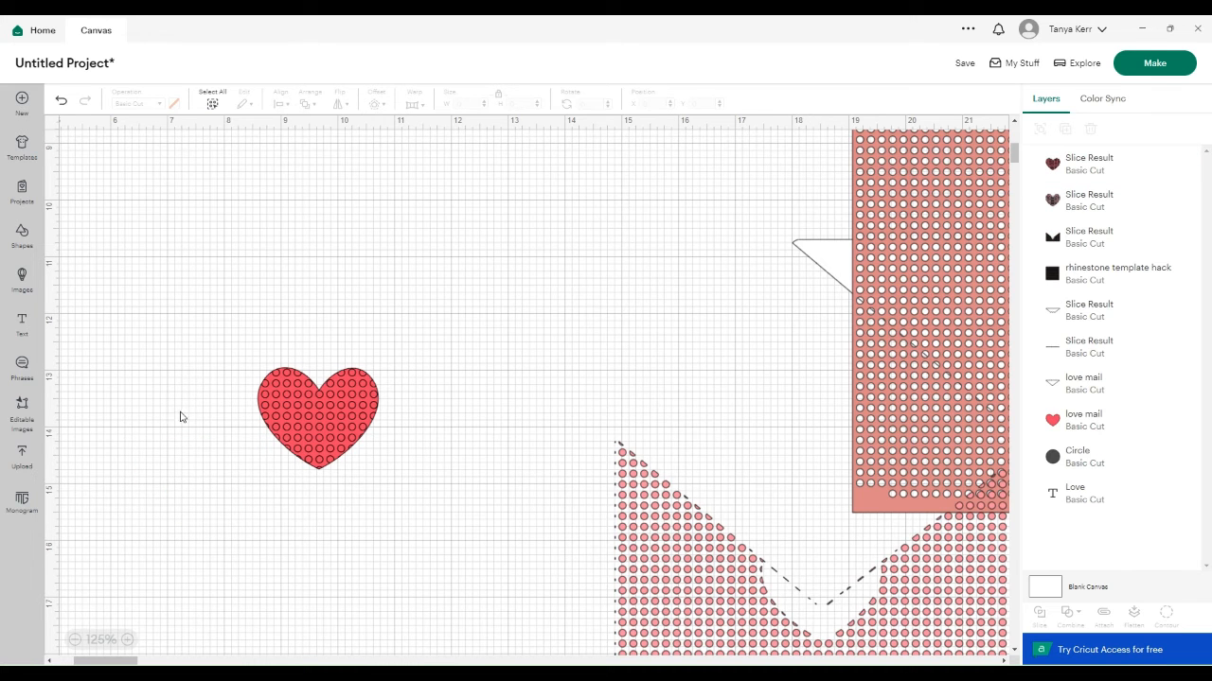
{"action": "left_click_drag", "start_coordinate": [270, 419], "coordinate": [137, 483]}
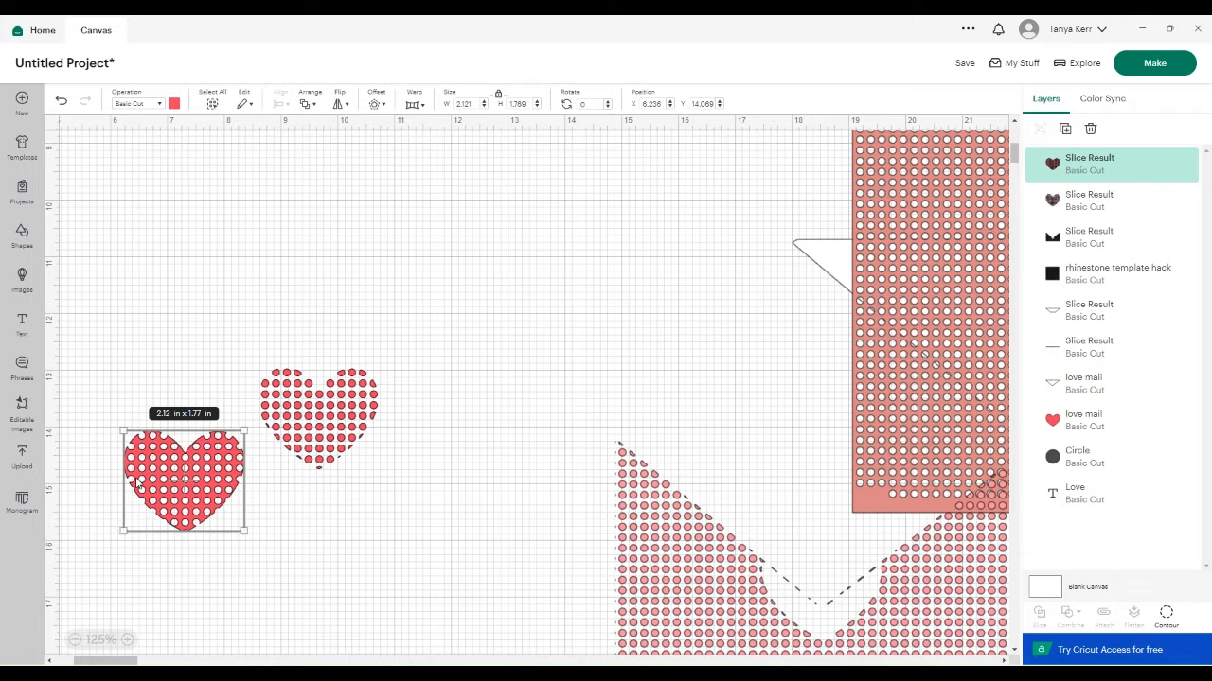
{"action": "key", "text": "Delete"}
Move the rhinestone circle heart to the empty canvas area between the envelope circles and the full template, at about X 15.6, Y 7.5
{"action": "left_click_drag", "start_coordinate": [305, 435], "coordinate": [320, 357]}
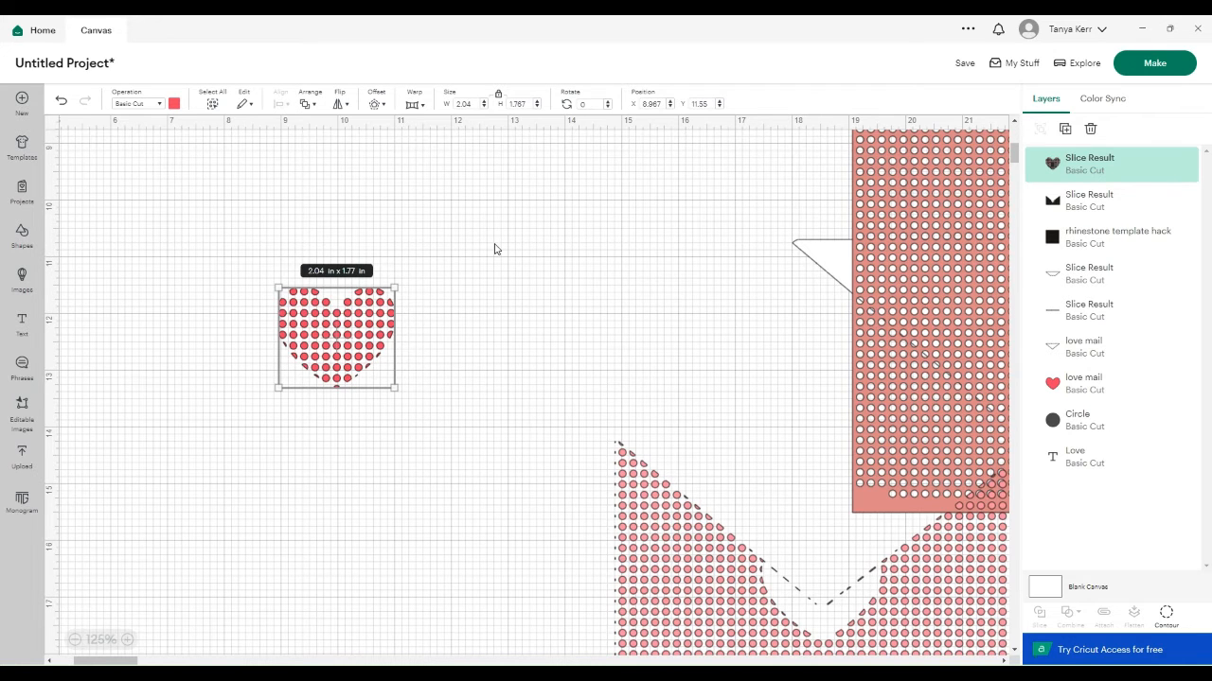
{"action": "scroll", "coordinate": [494, 249], "scroll_direction": "up", "scroll_amount": 4}
{"action": "scroll", "coordinate": [494, 249], "scroll_direction": "up", "scroll_amount": 5}
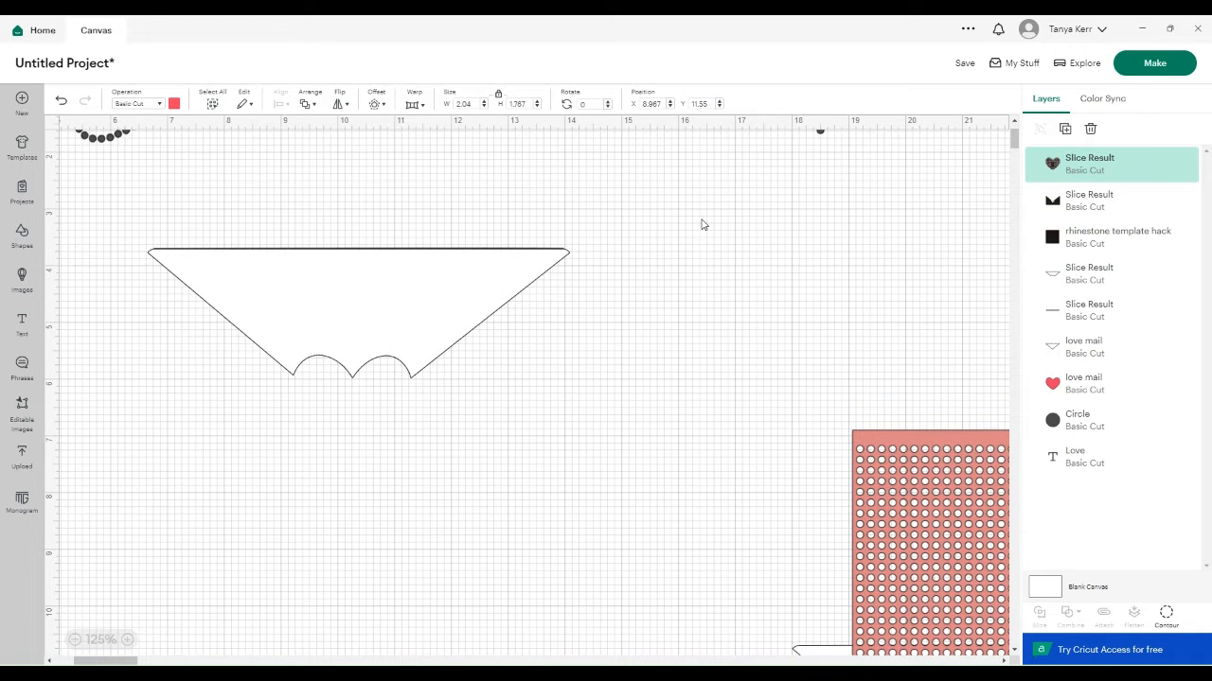
{"action": "scroll", "coordinate": [701, 224], "scroll_direction": "up", "scroll_amount": 2}
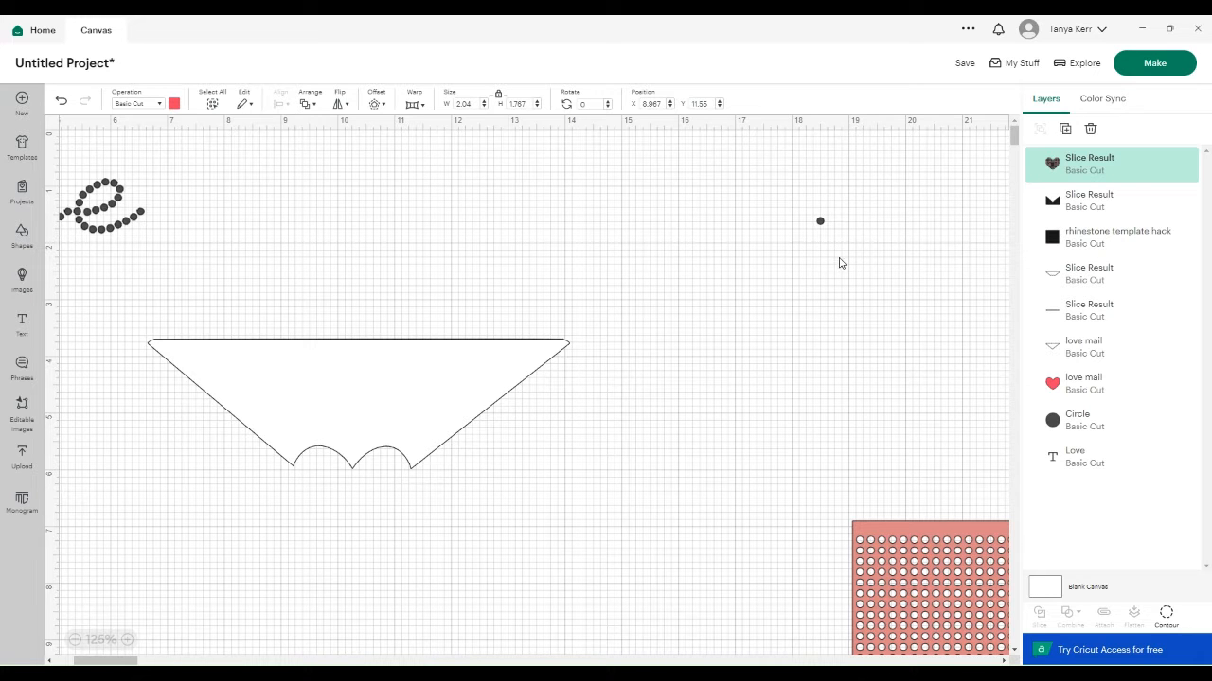
{"action": "scroll", "coordinate": [831, 273], "scroll_direction": "down", "scroll_amount": 8}
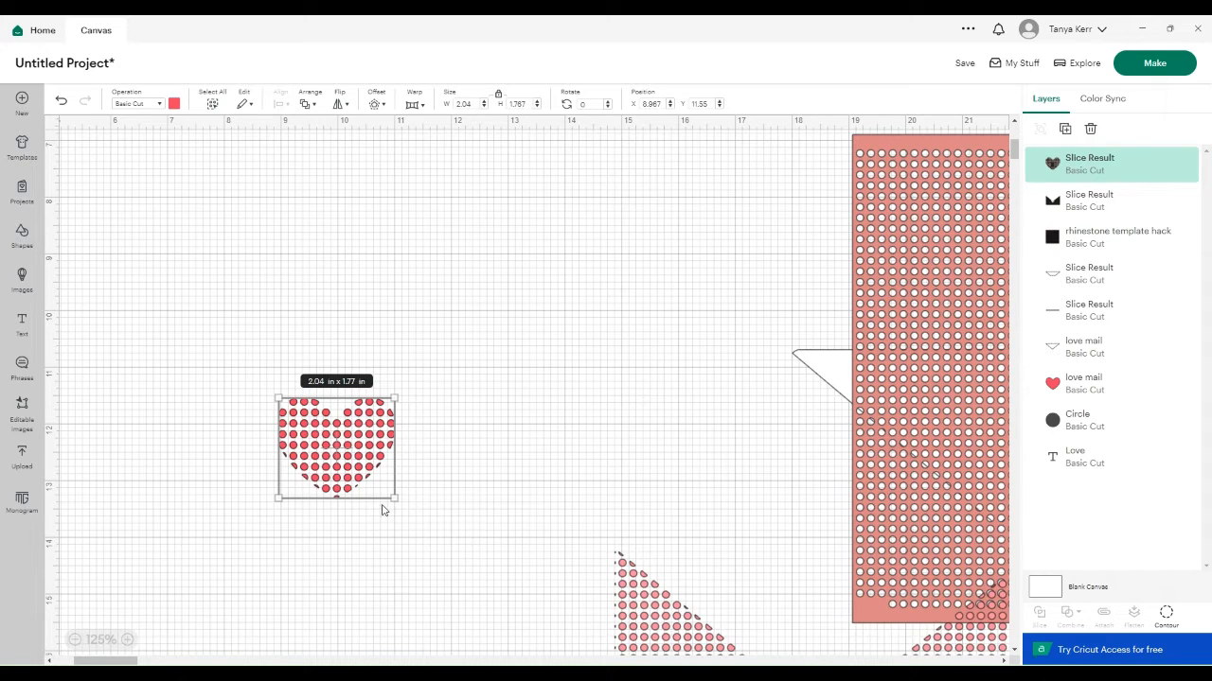
{"action": "left_click_drag", "start_coordinate": [367, 452], "coordinate": [744, 225]}
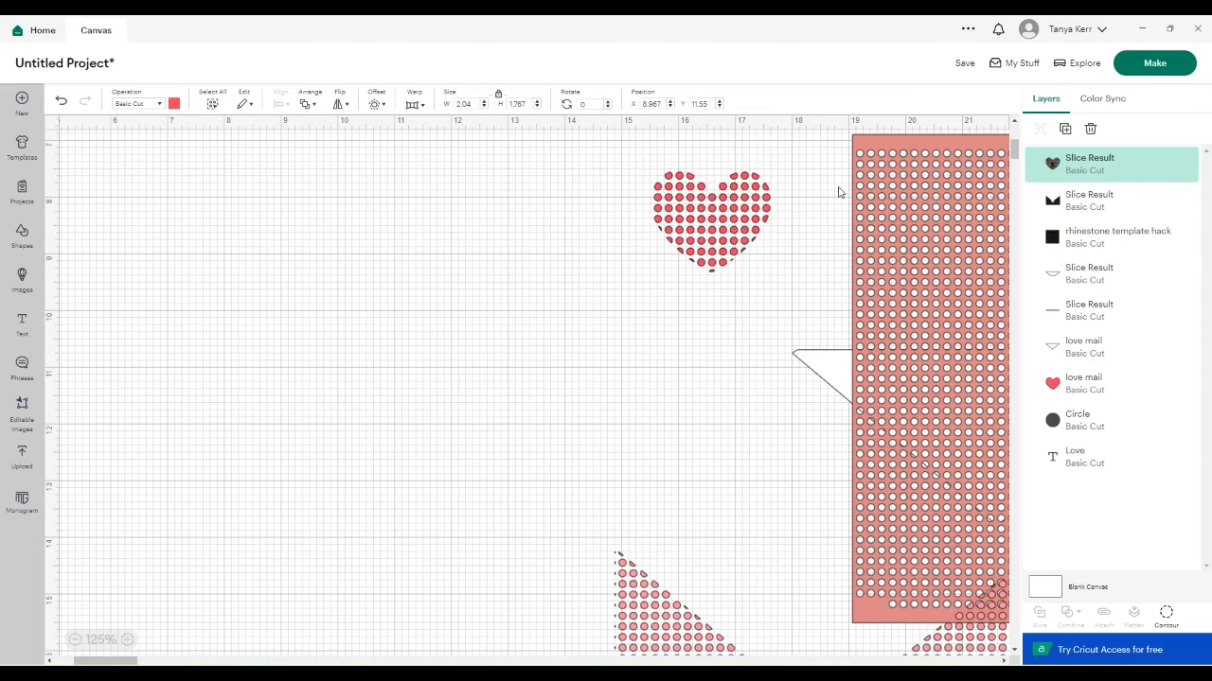
Position the full rhinestone template at about X 7.931, Y 4.349 over the white envelope flap at X 8.448, Y 5.144, and slice them
{"action": "left_click_drag", "start_coordinate": [944, 149], "coordinate": [173, 177]}
{"action": "scroll", "coordinate": [644, 452], "scroll_direction": "up", "scroll_amount": 5}
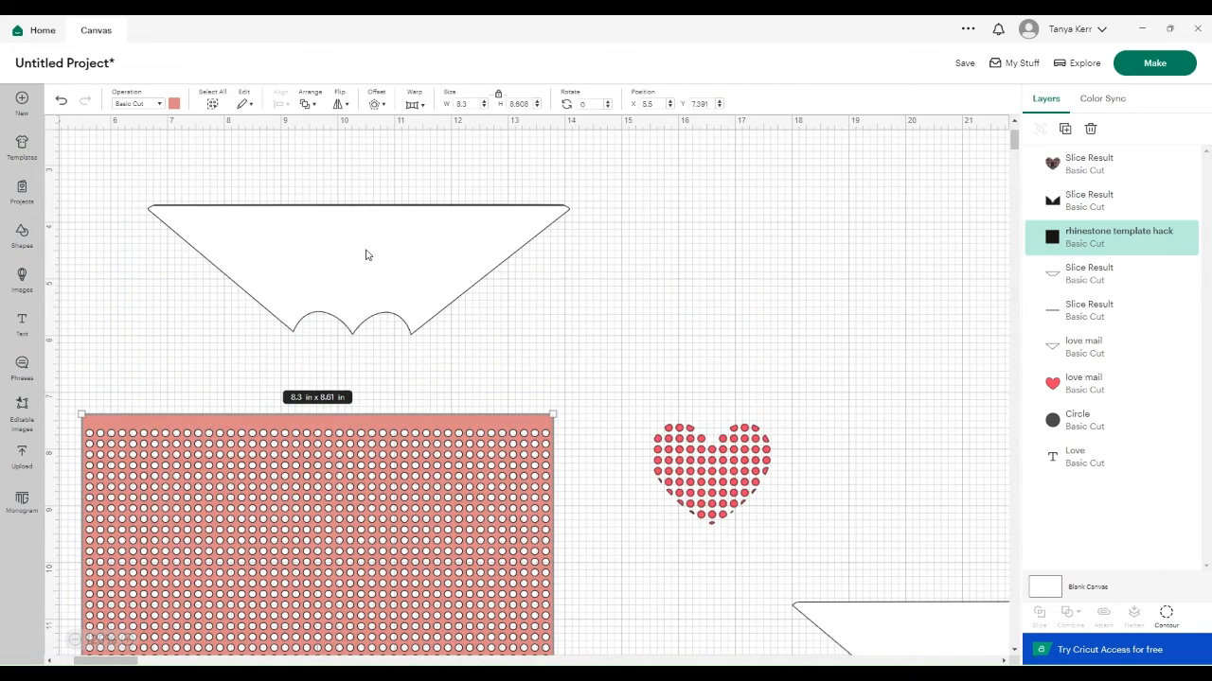
{"action": "left_click_drag", "start_coordinate": [368, 254], "coordinate": [324, 542]}
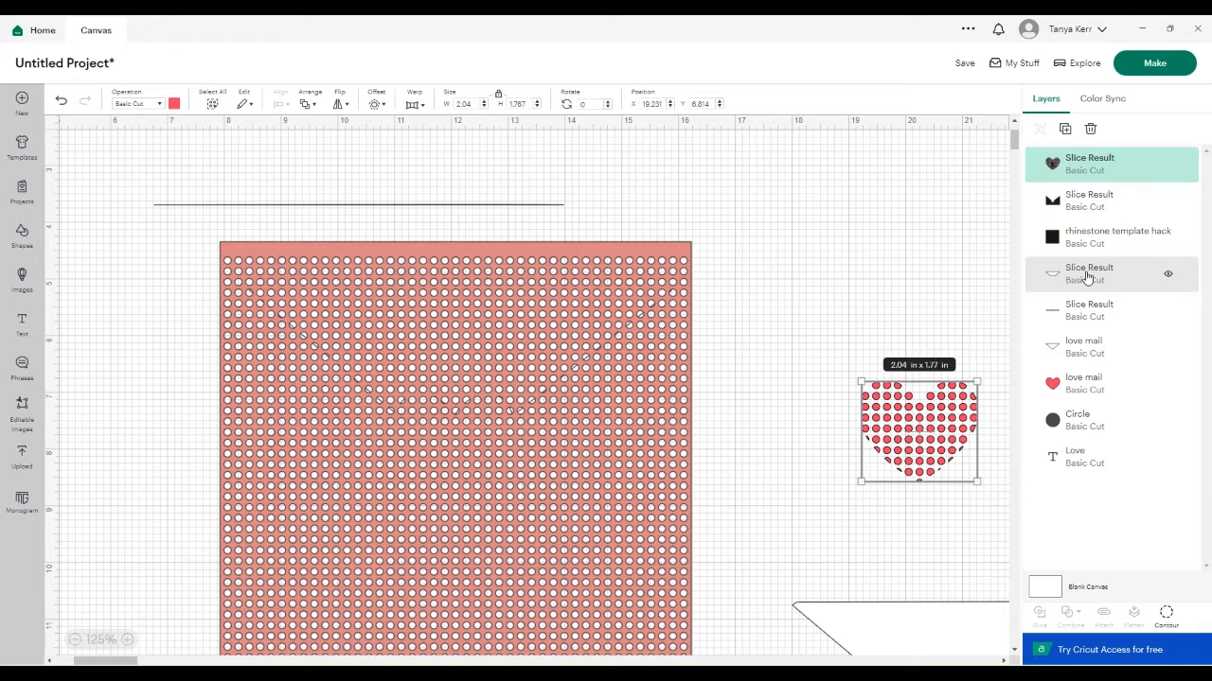
{"action": "left_click", "coordinate": [1086, 277]}
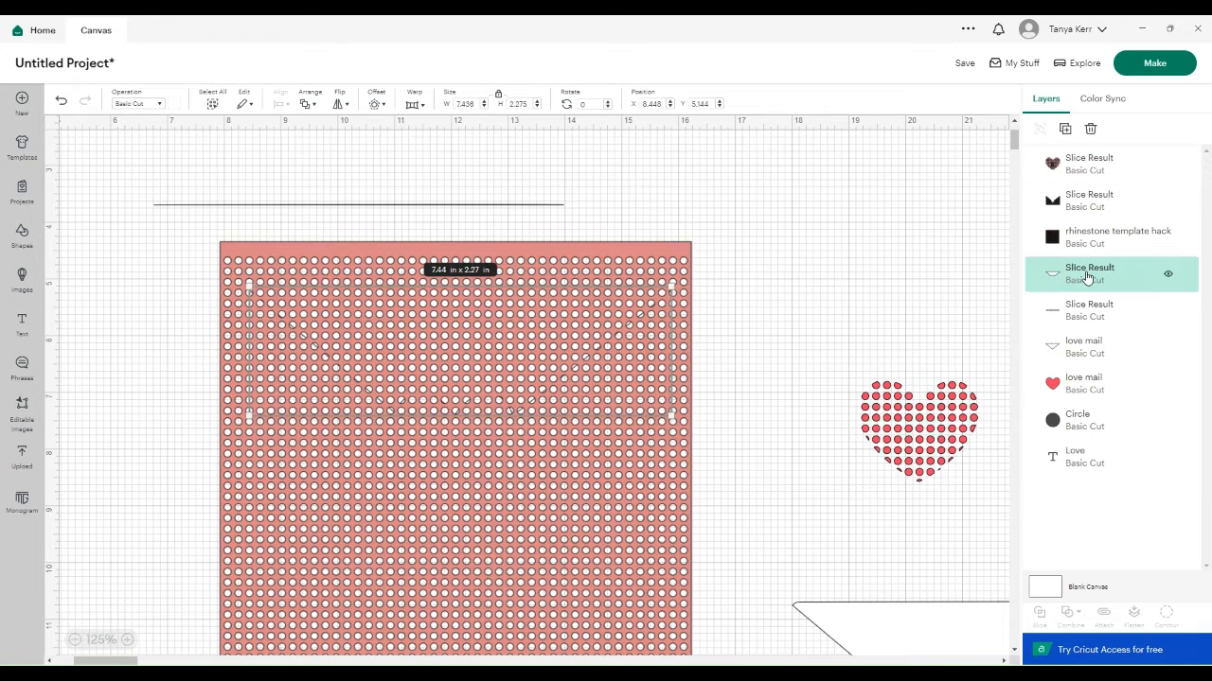
{"action": "left_click", "coordinate": [657, 244], "text": "shift"}
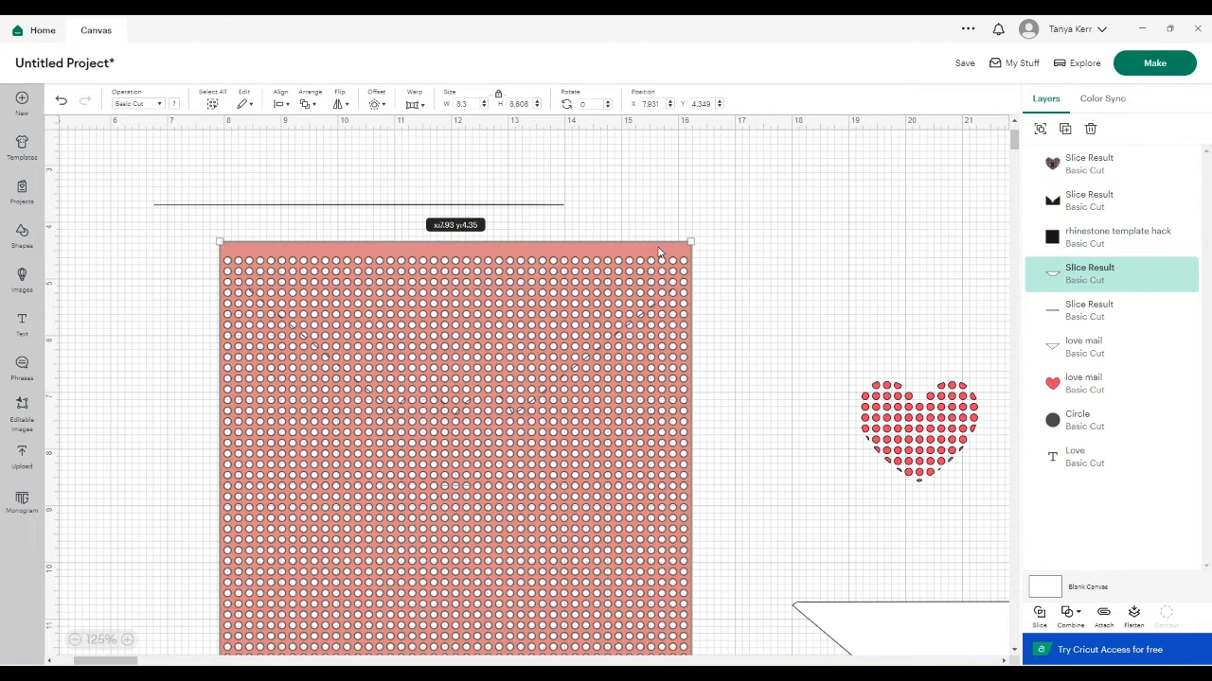
{"action": "left_click", "coordinate": [1039, 617]}
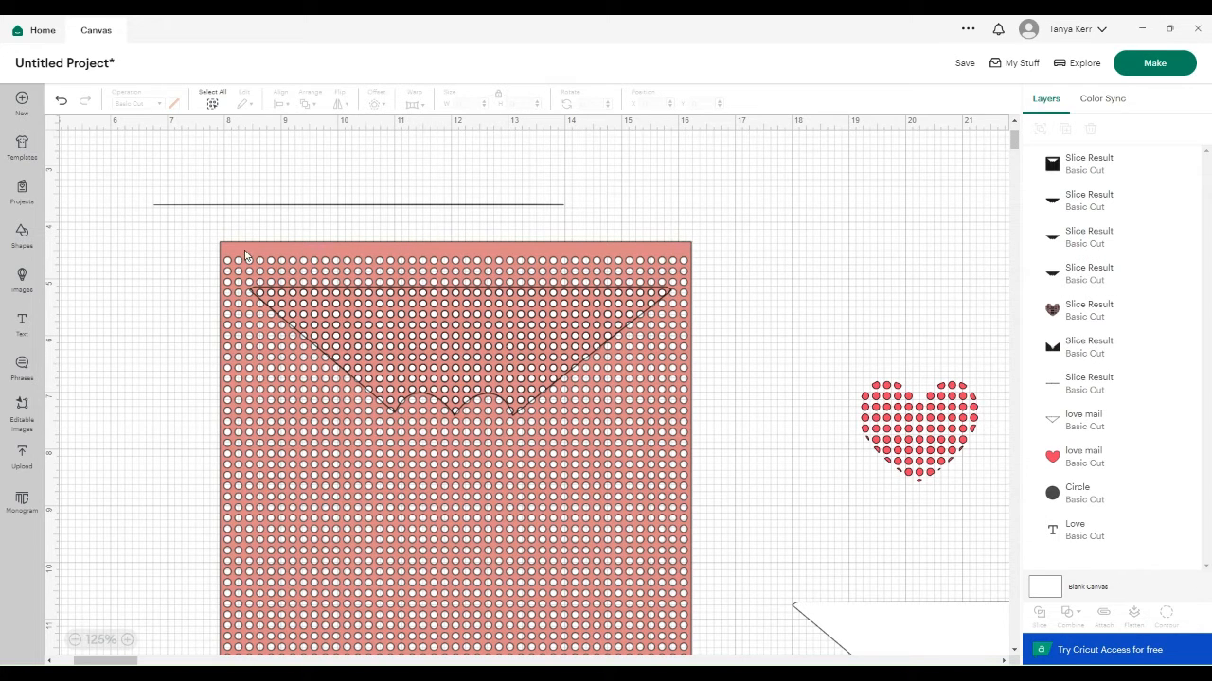
Move the template with the flap cutout down off the flap, and delete the two leftover solid flap slices
{"action": "left_click_drag", "start_coordinate": [245, 255], "coordinate": [118, 674]}
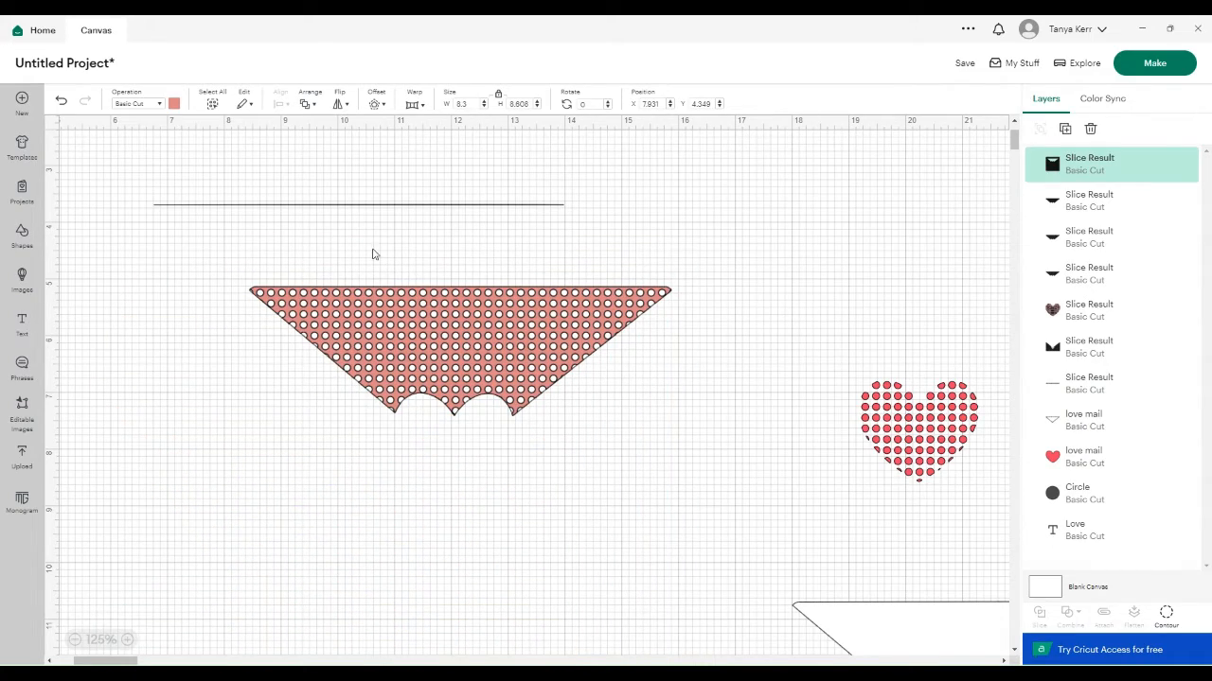
{"action": "left_click_drag", "start_coordinate": [379, 326], "coordinate": [322, 493]}
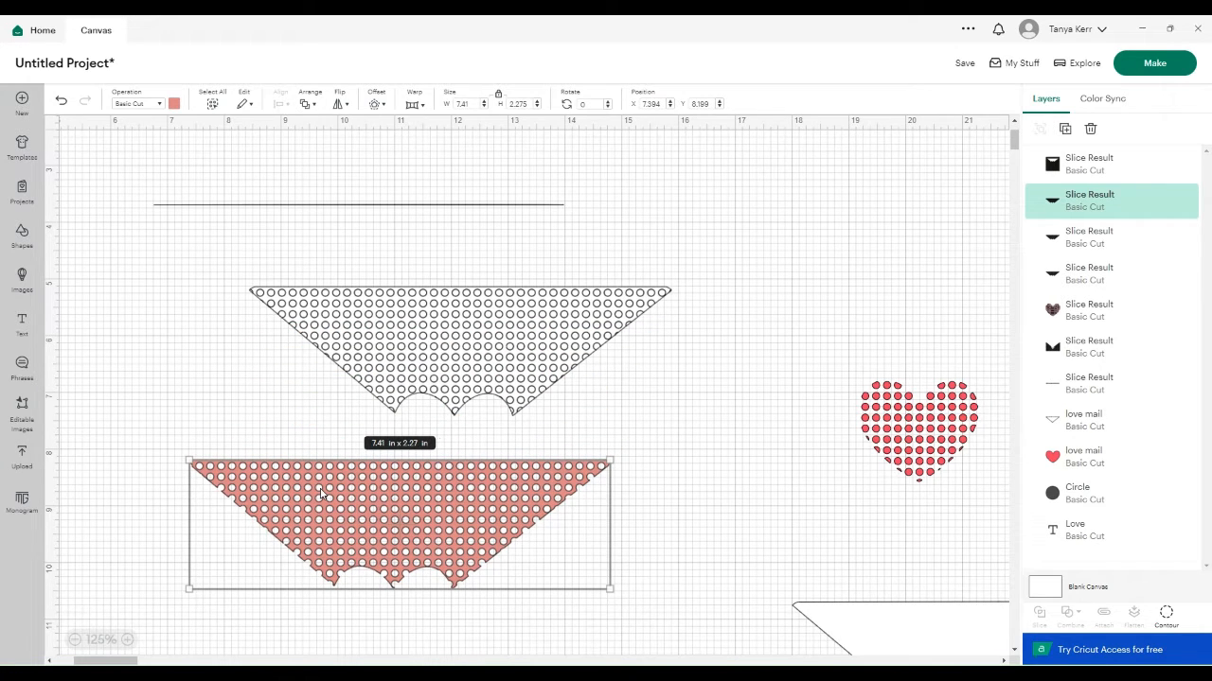
{"action": "key", "text": "Delete"}
{"action": "left_click_drag", "start_coordinate": [469, 363], "coordinate": [398, 565]}
{"action": "key", "text": "Delete"}
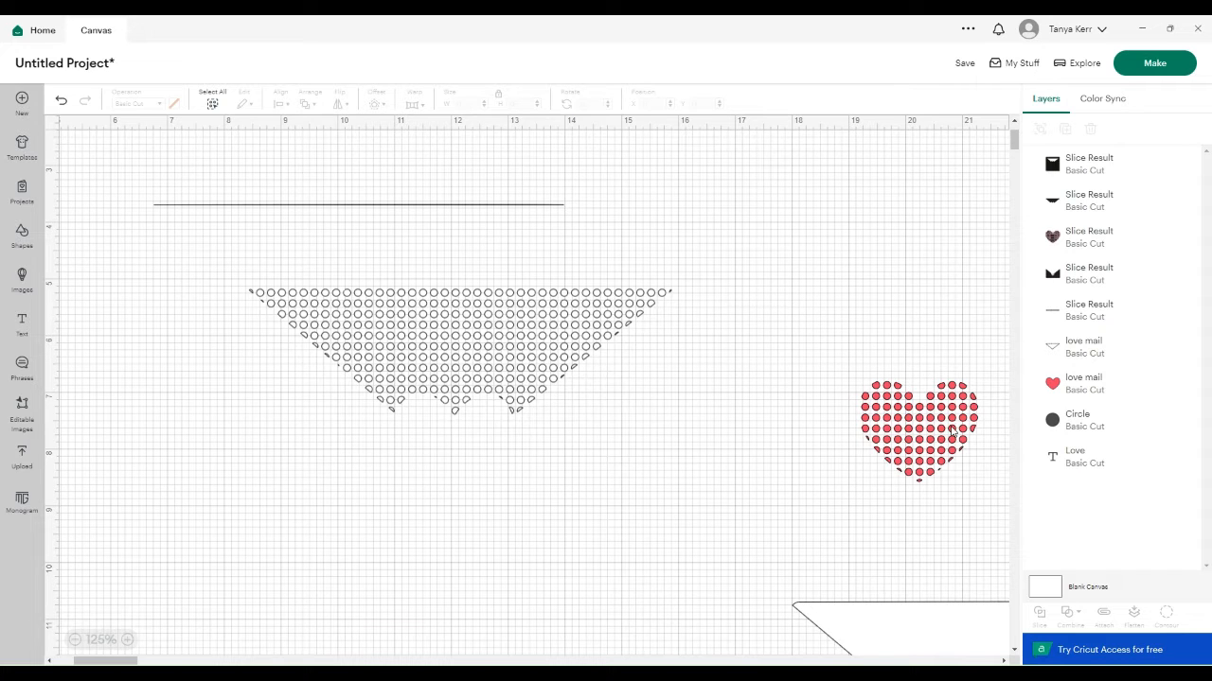
Place the rhinestone circle heart under the notch of the circle flap at about X 11.064, Y 7.064
{"action": "left_click_drag", "start_coordinate": [934, 447], "coordinate": [455, 471]}
{"action": "left_click_drag", "start_coordinate": [465, 462], "coordinate": [478, 462]}
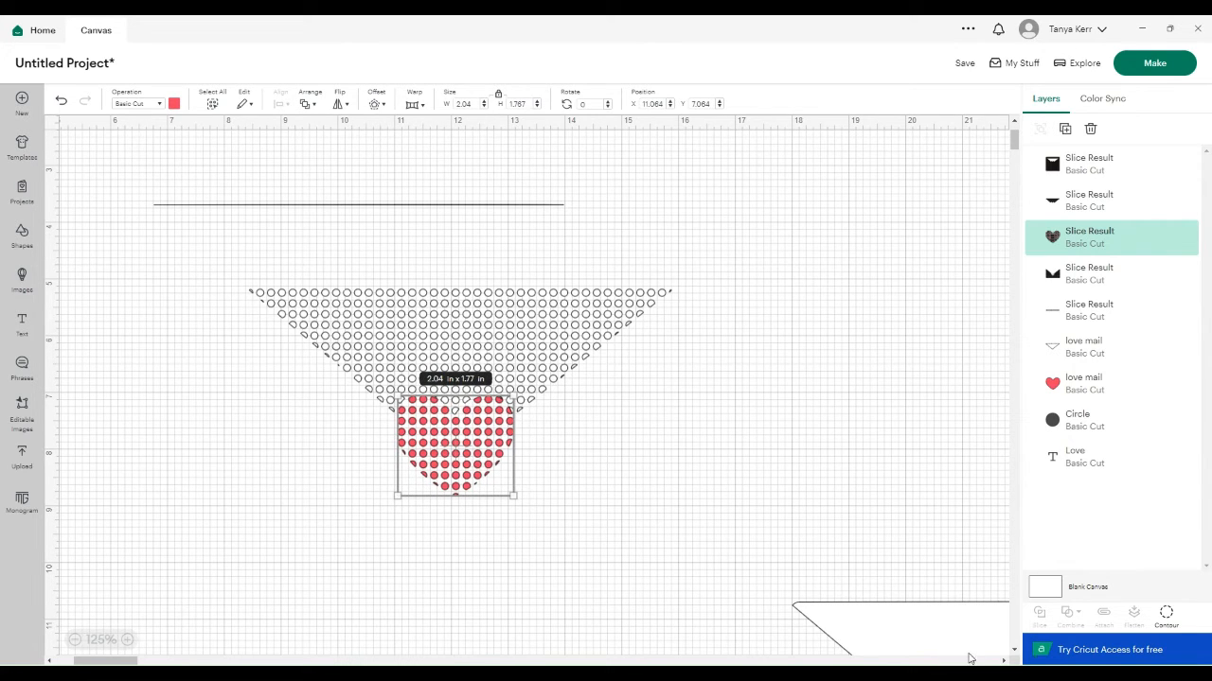
{"action": "left_click", "coordinate": [918, 634]}
Move the pink rhinestone circle envelope up around the circle flap and heart to about X 8.333, Y 5.264
{"action": "scroll", "coordinate": [604, 549], "scroll_direction": "down", "scroll_amount": 4}
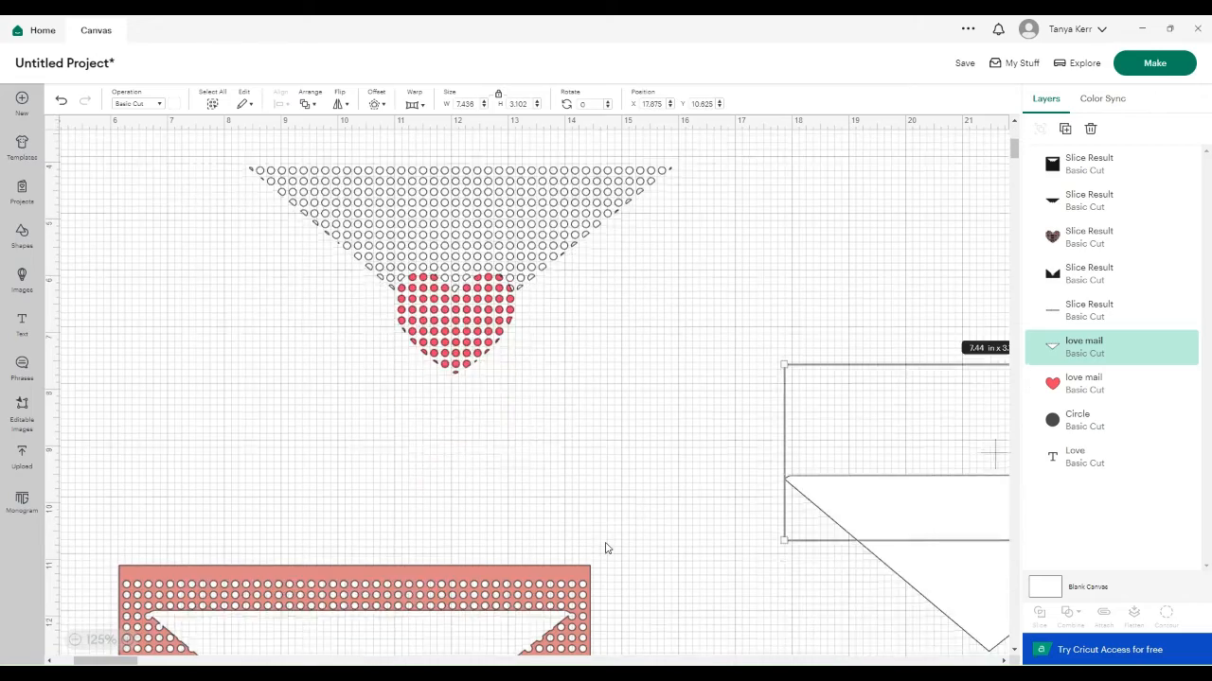
{"action": "left_click_drag", "start_coordinate": [657, 646], "coordinate": [276, 210]}
{"action": "scroll", "coordinate": [478, 393], "scroll_direction": "up", "scroll_amount": 3}
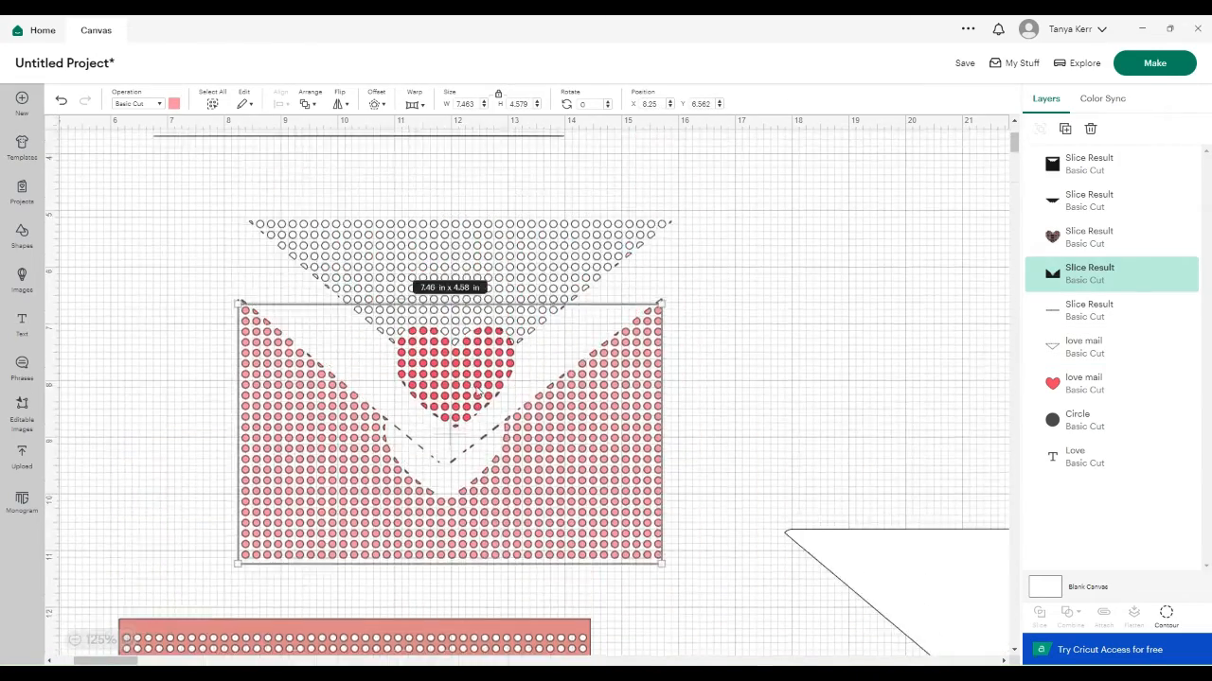
{"action": "left_click_drag", "start_coordinate": [559, 505], "coordinate": [564, 430]}
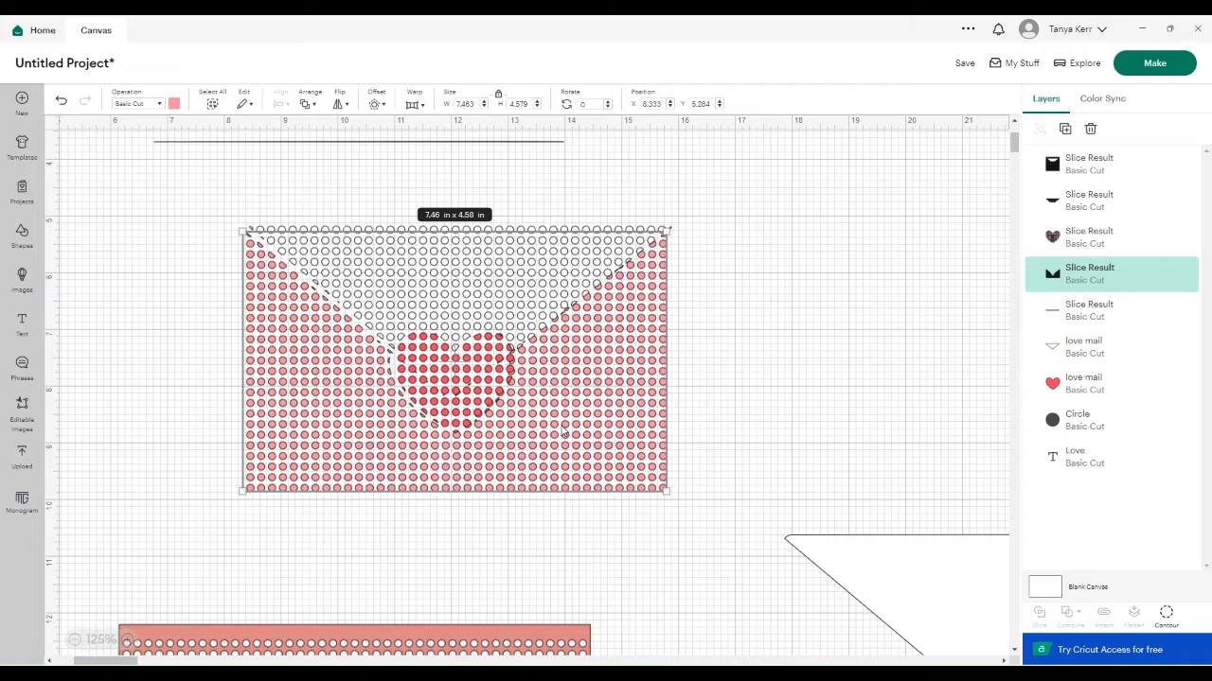
{"action": "left_click", "coordinate": [887, 375]}
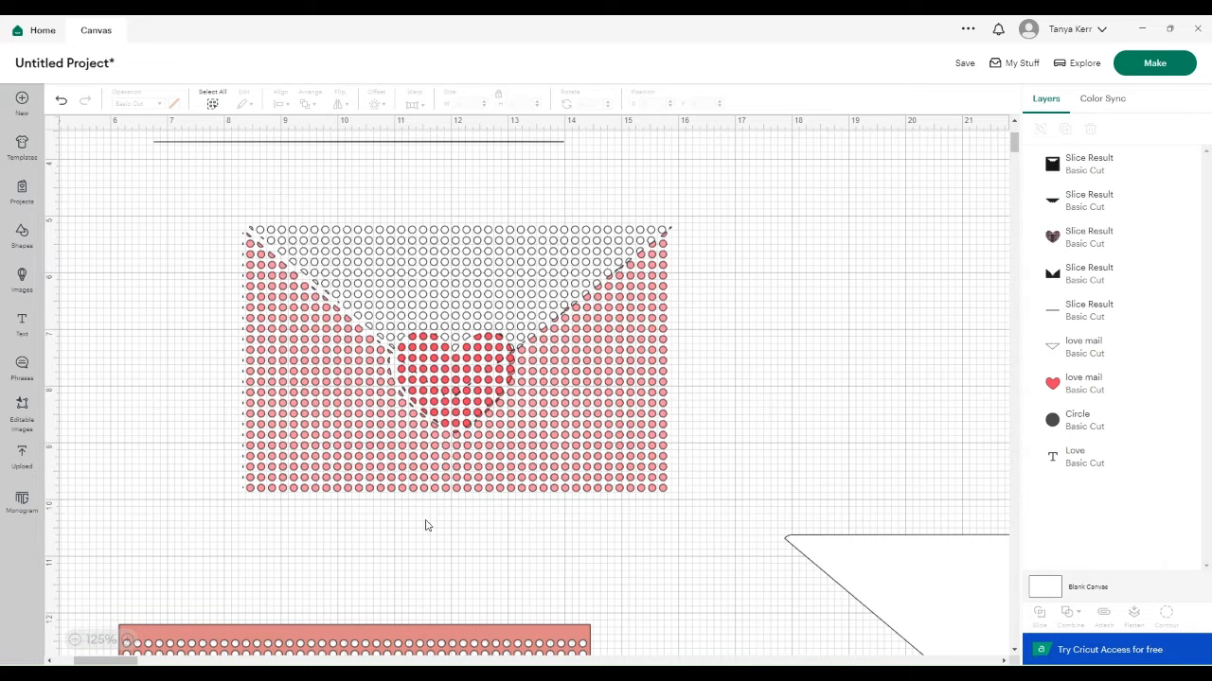
Fine-tune the pink circle envelope's alignment with the flap and heart, nudging it to about X 8.393, Y 5.243
{"action": "left_click", "coordinate": [290, 445]}
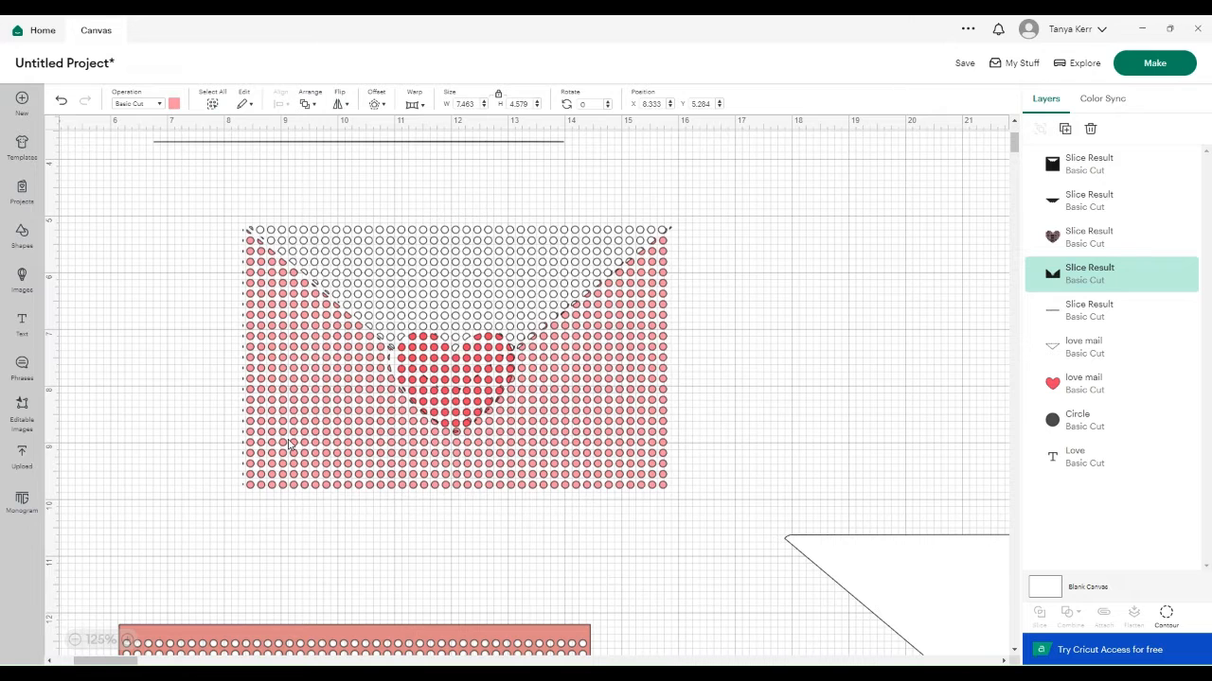
{"action": "left_click", "coordinate": [756, 292]}
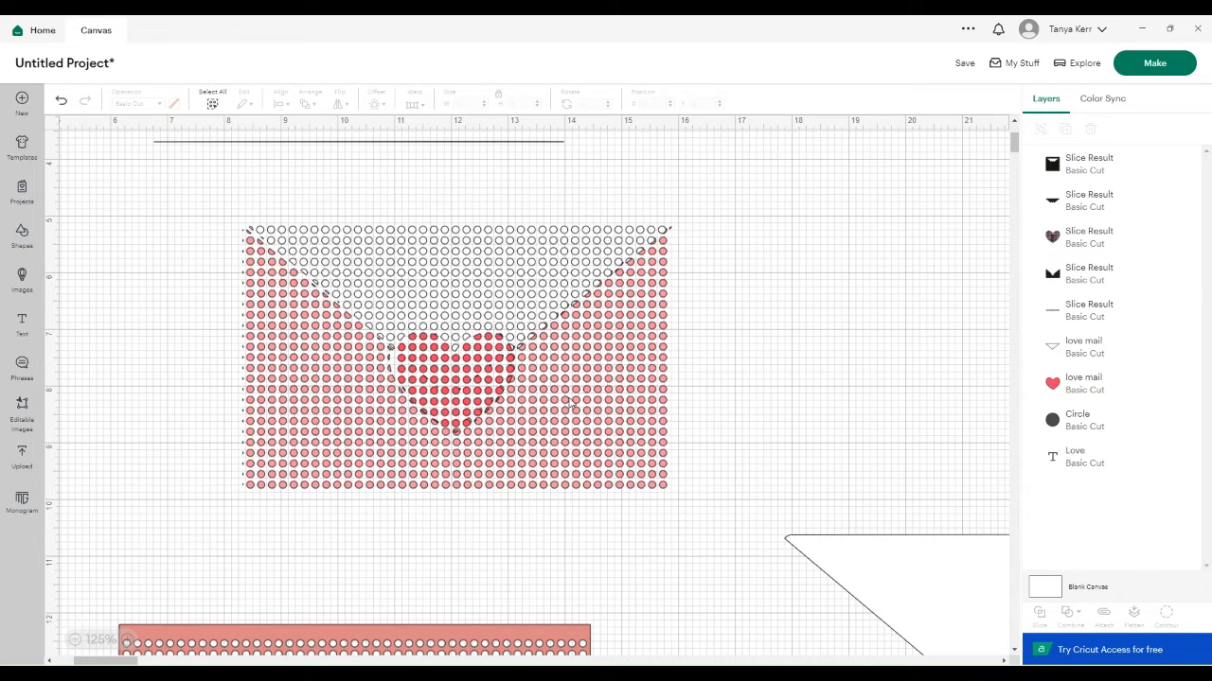
{"action": "left_click", "coordinate": [572, 405]}
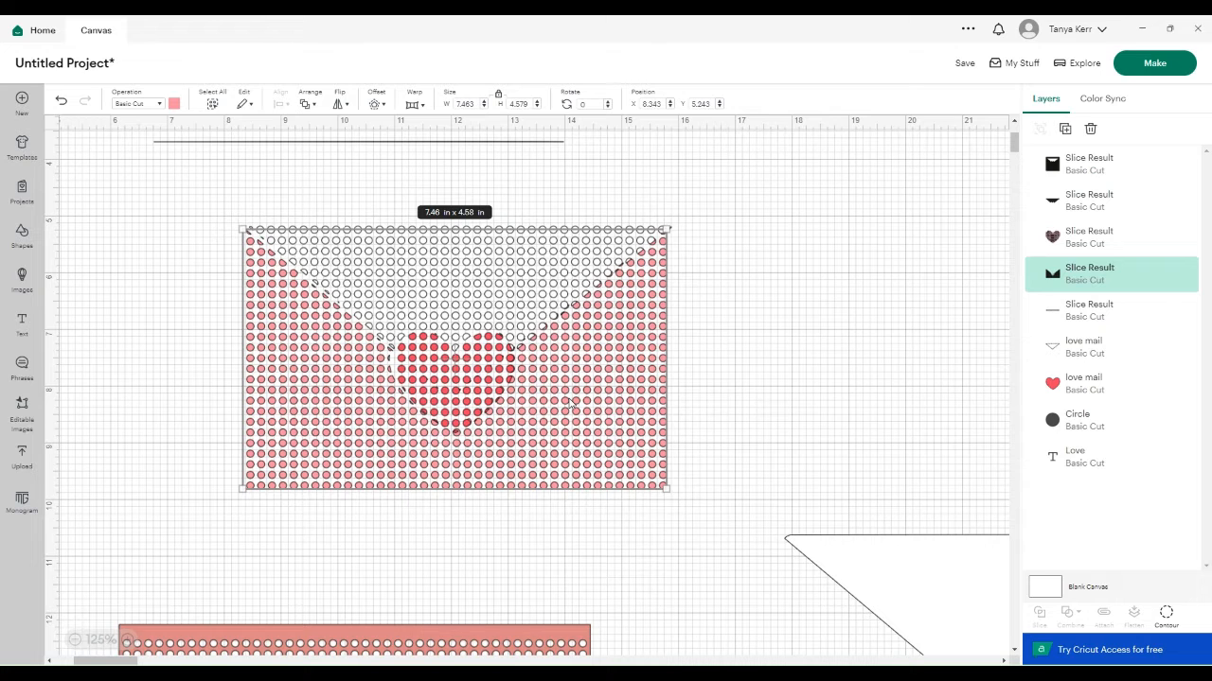
{"action": "left_click_drag", "start_coordinate": [572, 405], "coordinate": [577, 400]}
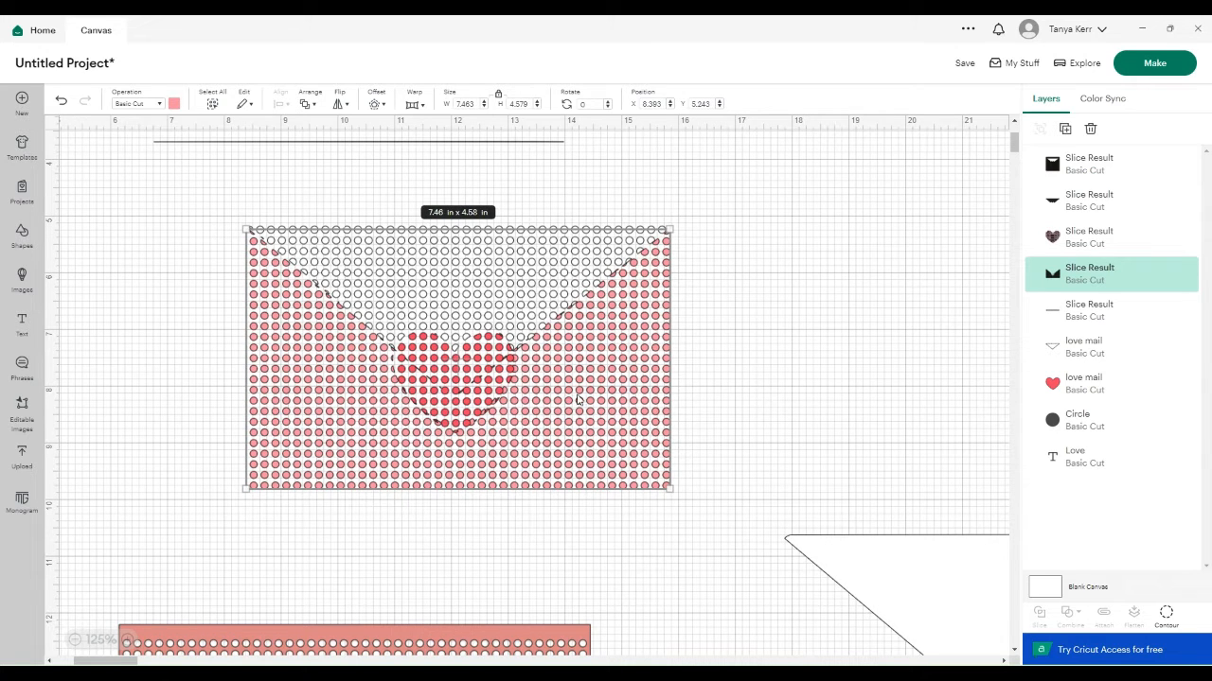
{"action": "left_click", "coordinate": [717, 338]}
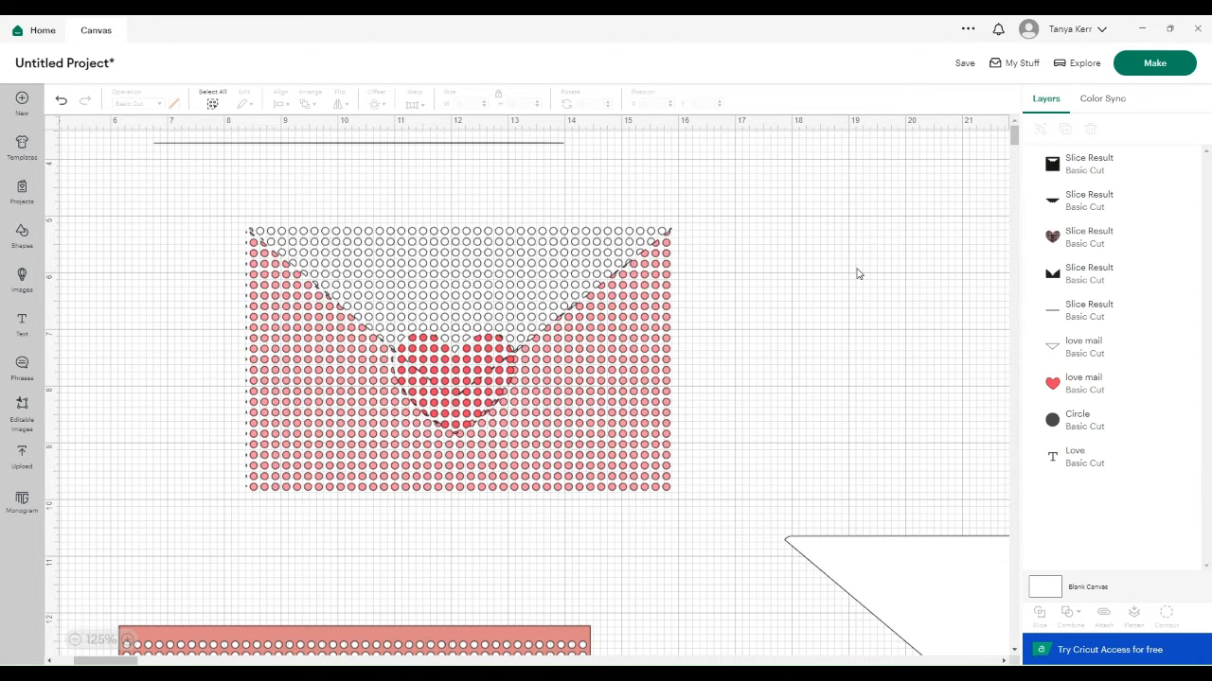
Edit the pink circle envelope's contour and hide the partial circles around its heart cutout
{"action": "scroll", "coordinate": [856, 273], "scroll_direction": "up", "scroll_amount": 3}
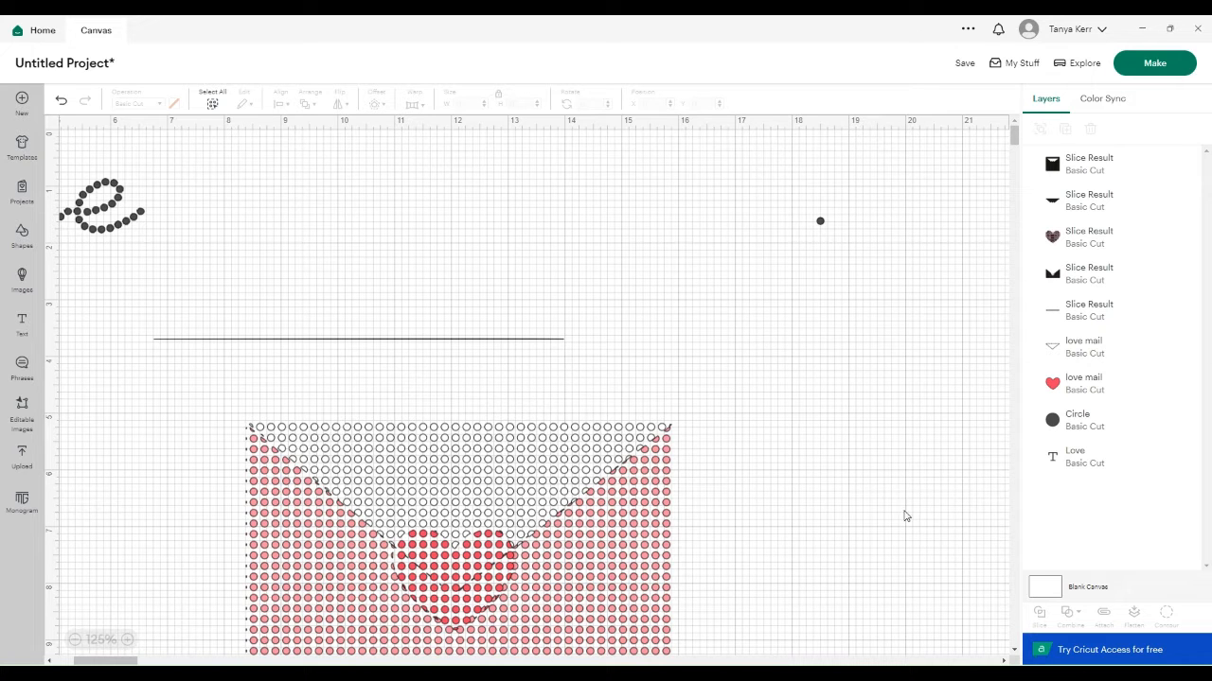
{"action": "scroll", "coordinate": [862, 515], "scroll_direction": "down", "scroll_amount": 5}
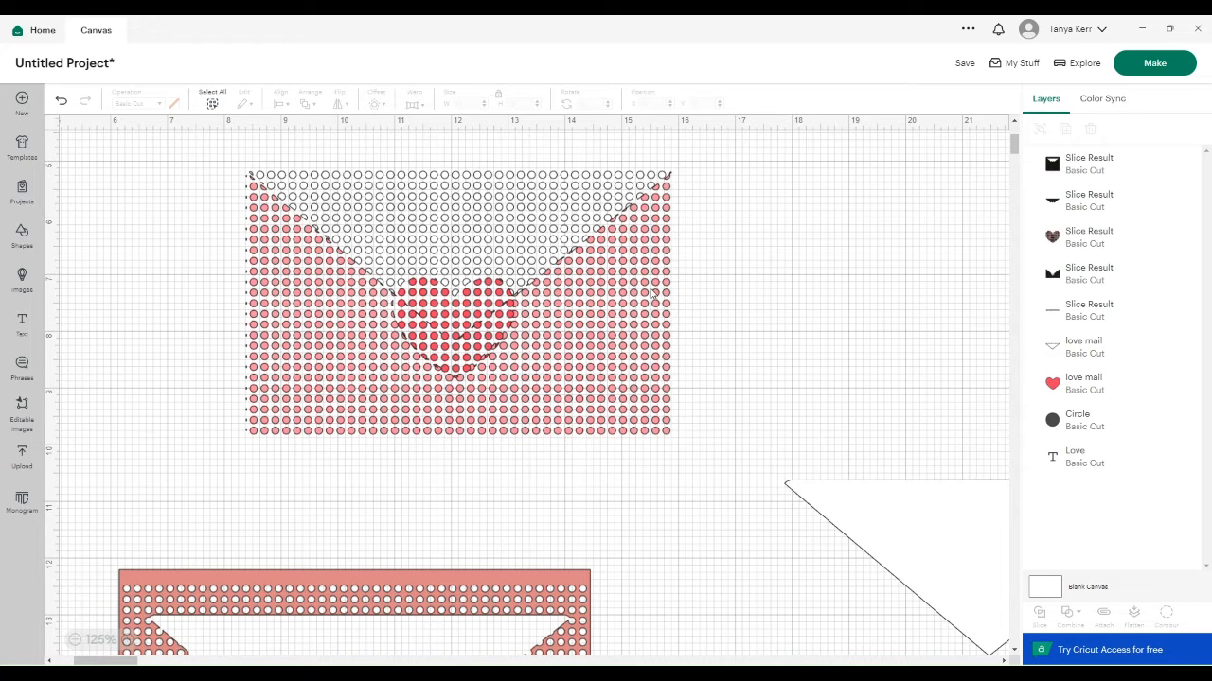
{"action": "left_click", "coordinate": [653, 341]}
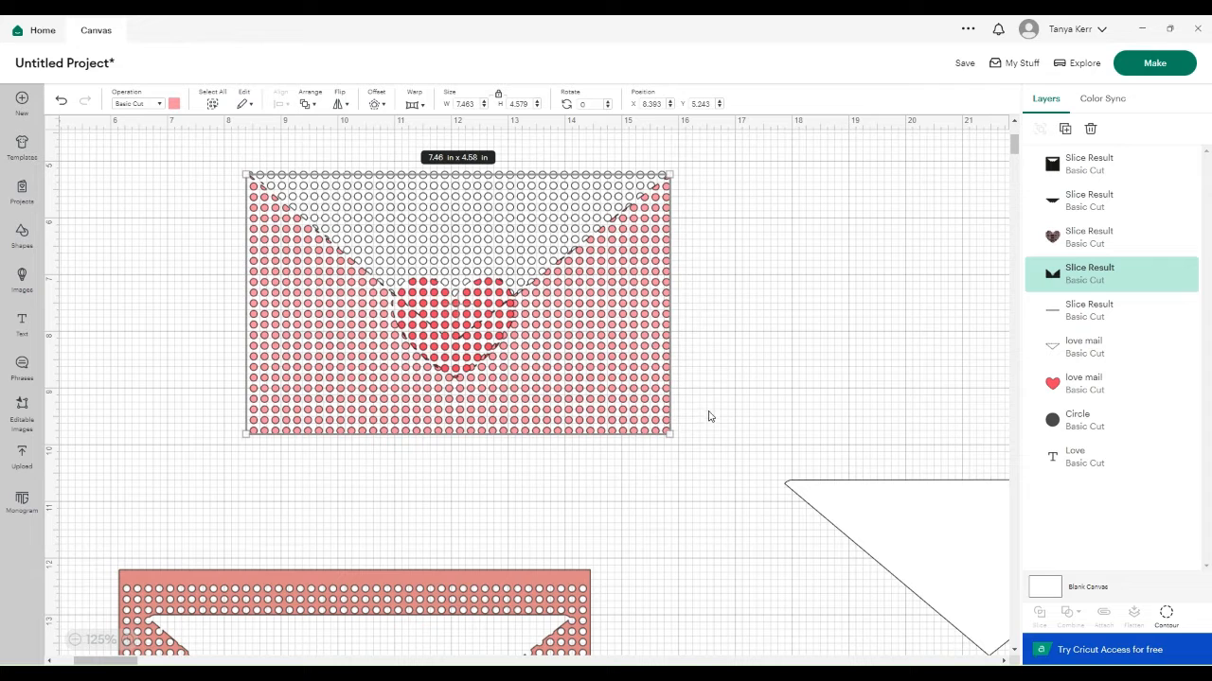
{"action": "left_click", "coordinate": [1167, 615]}
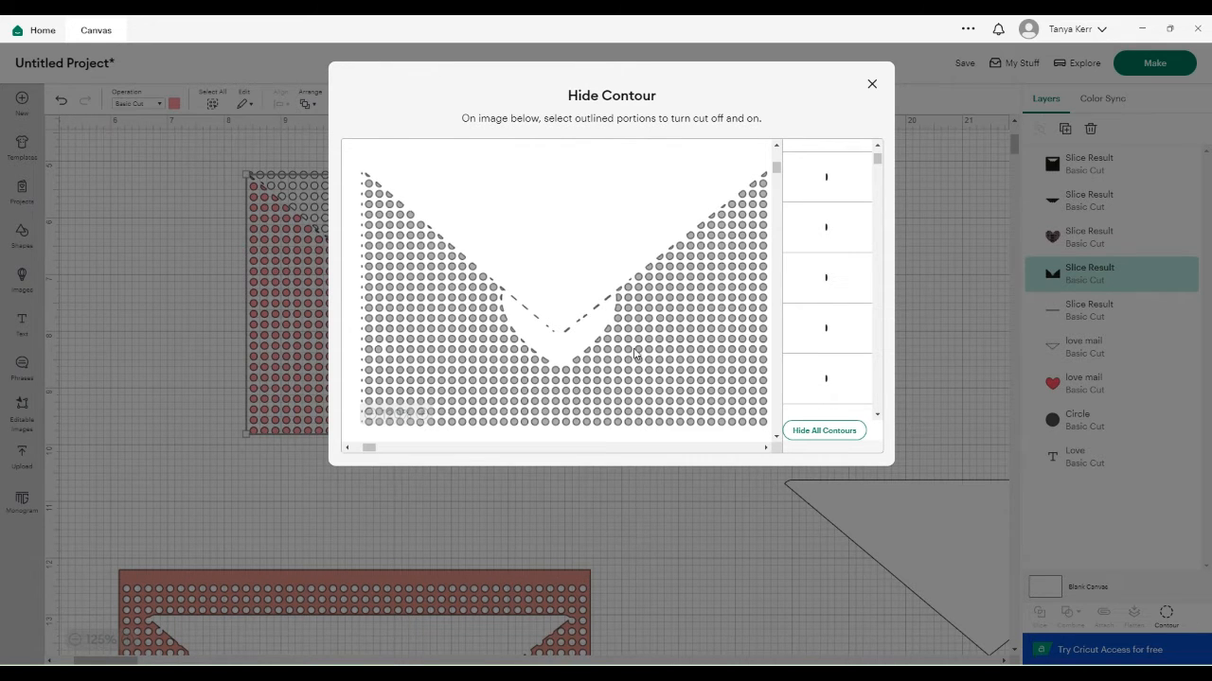
{"action": "scroll", "coordinate": [833, 300], "scroll_direction": "down", "scroll_amount": 1}
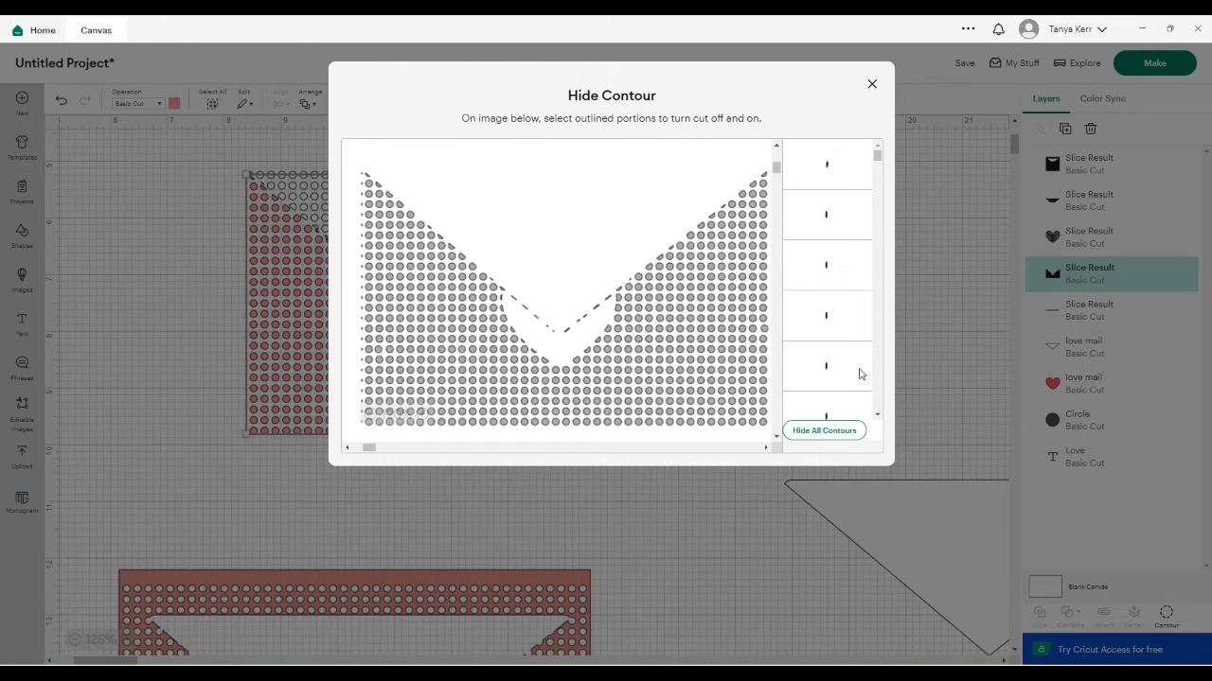
{"action": "left_click", "coordinate": [691, 235]}
{"action": "left_click", "coordinate": [691, 245]}
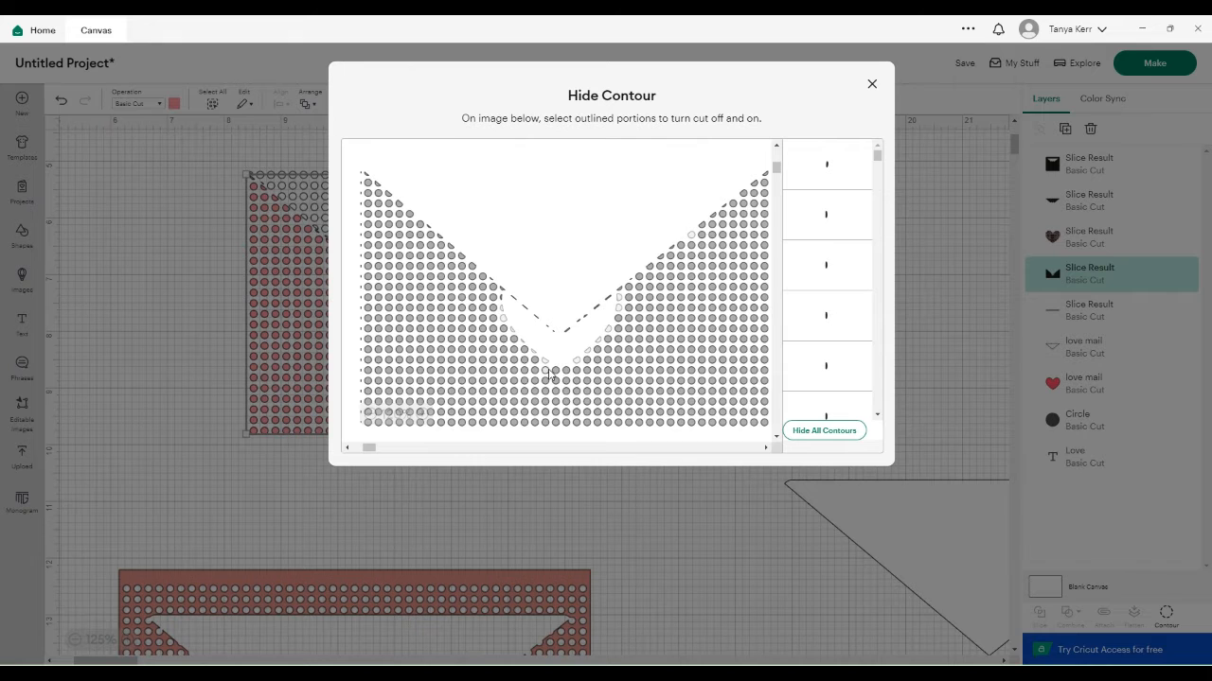
Hide the remaining slivers and partial circles along the pink envelope's left side and slanted flap edges, and finish contour editing
{"action": "left_click", "coordinate": [825, 177]}
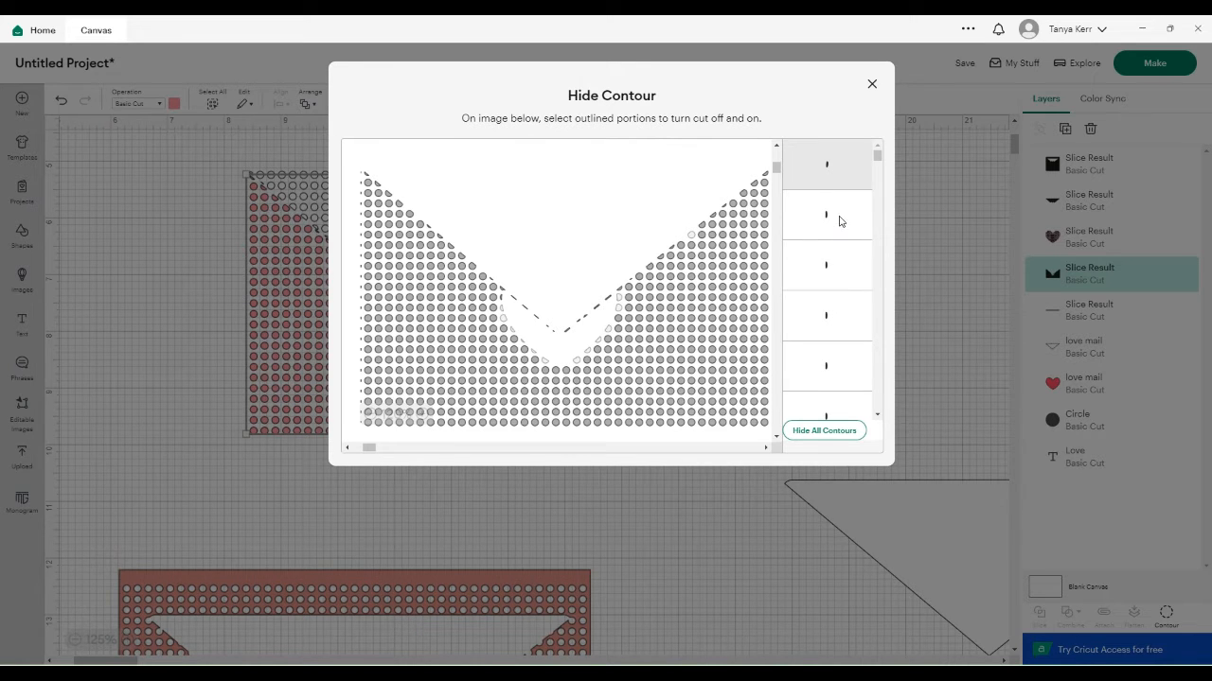
{"action": "left_click", "coordinate": [838, 220]}
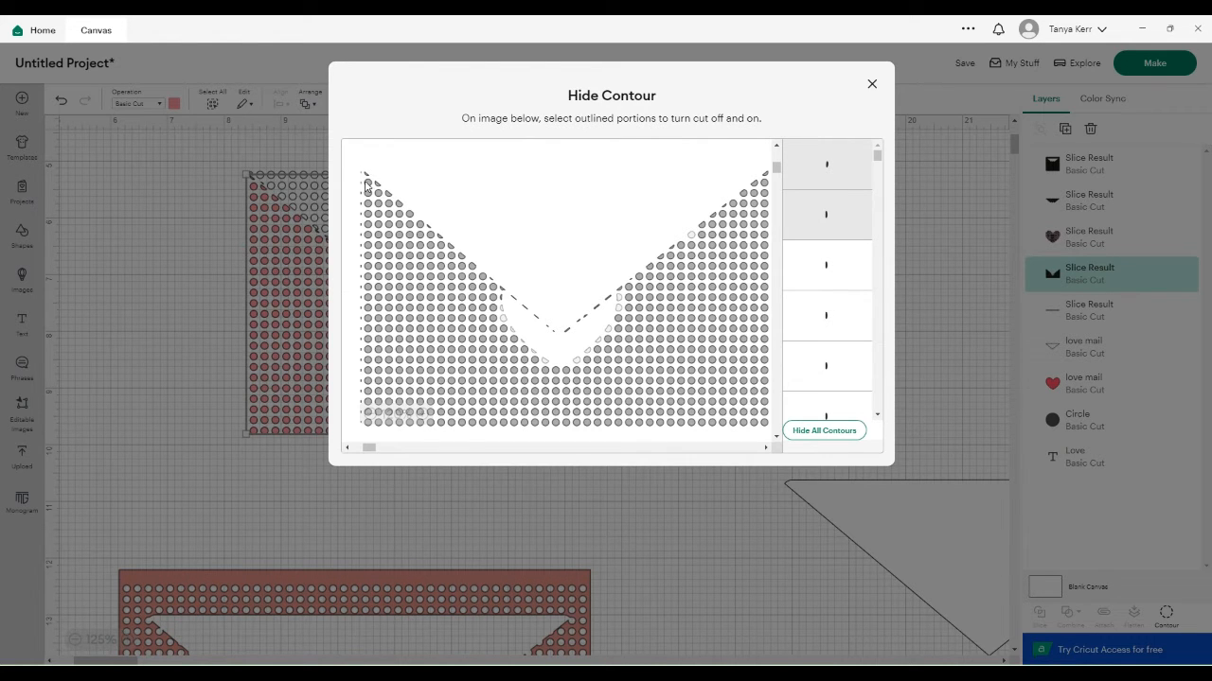
{"action": "left_click", "coordinate": [824, 279]}
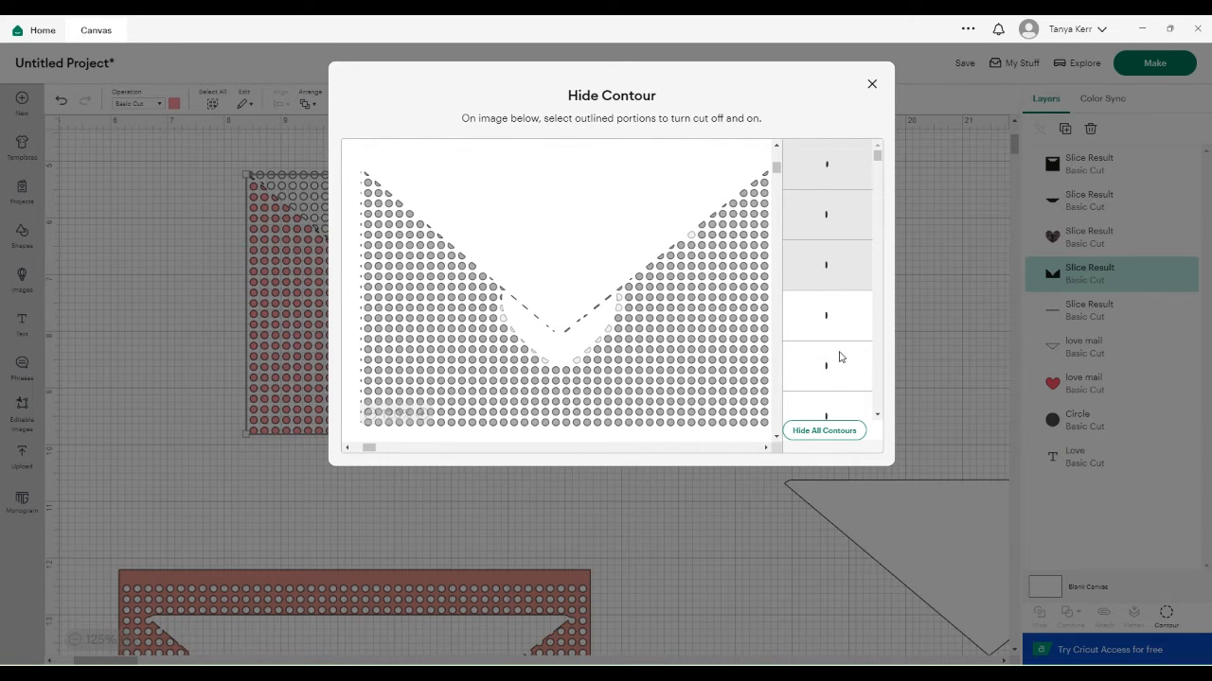
{"action": "left_click", "coordinate": [831, 328]}
{"action": "left_click", "coordinate": [836, 371]}
{"action": "left_click", "coordinate": [832, 407]}
{"action": "left_click", "coordinate": [877, 416]}
{"action": "left_click", "coordinate": [829, 195]}
{"action": "left_click", "coordinate": [831, 244]}
{"action": "left_click", "coordinate": [833, 294]}
{"action": "left_click", "coordinate": [835, 350]}
{"action": "scroll", "coordinate": [840, 341], "scroll_direction": "down", "scroll_amount": 10}
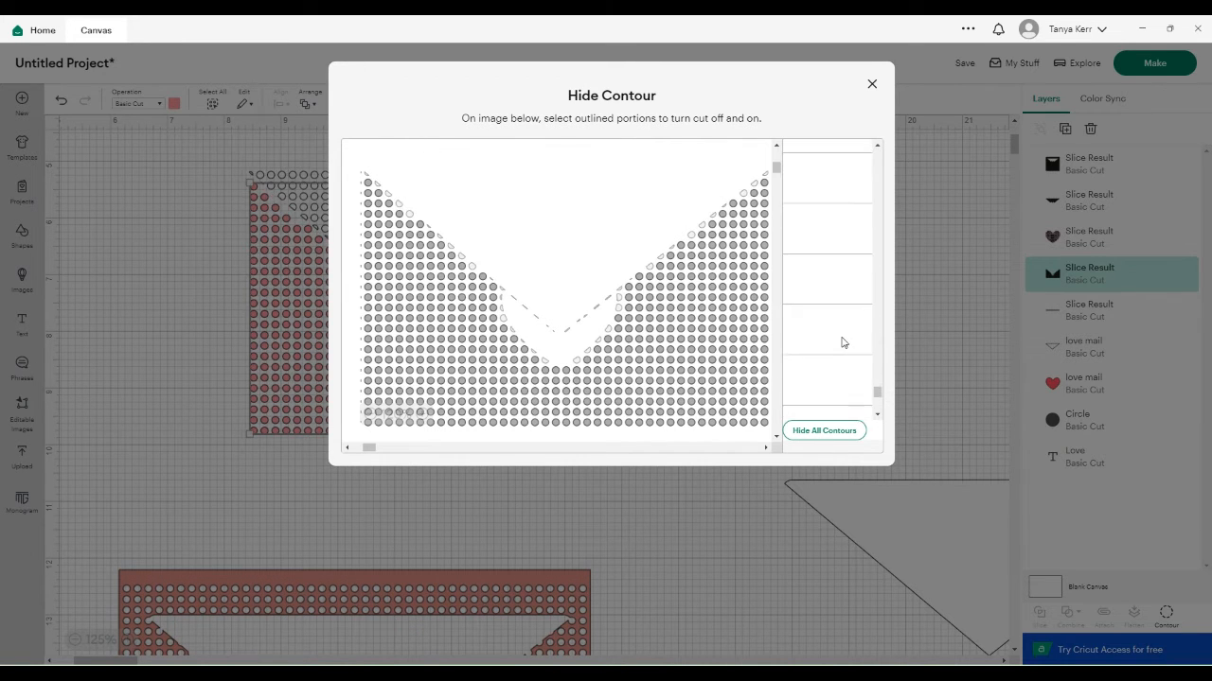
{"action": "scroll", "coordinate": [842, 343], "scroll_direction": "down", "scroll_amount": 10}
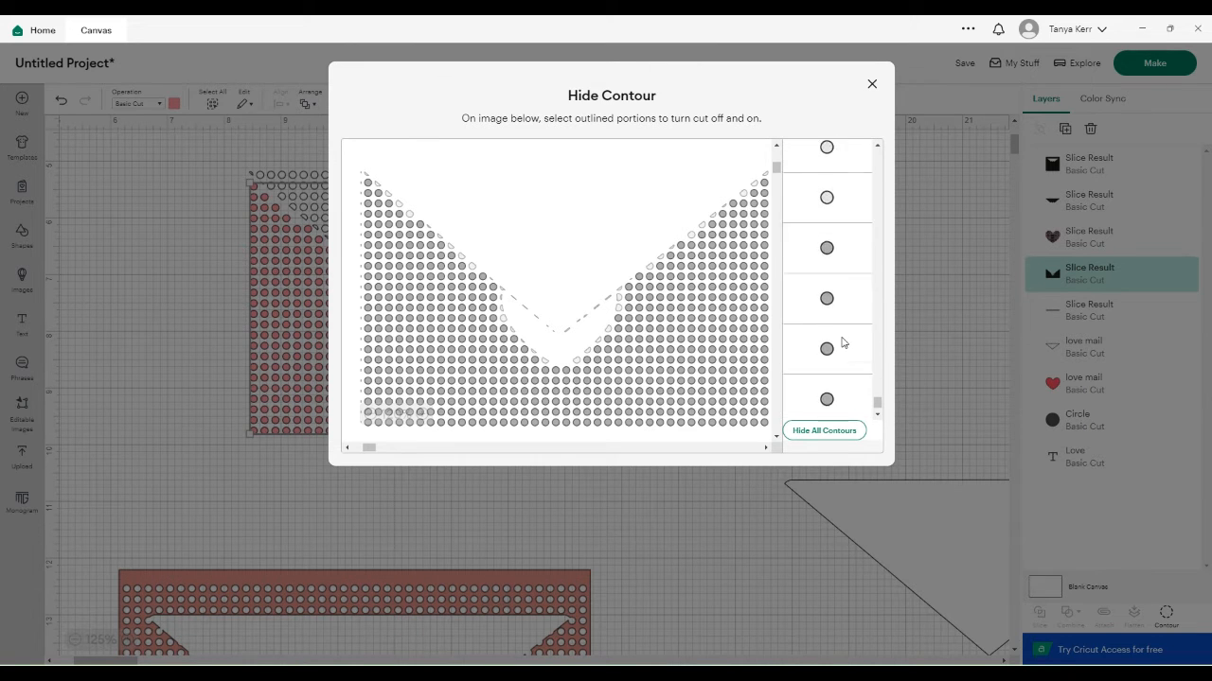
{"action": "scroll", "coordinate": [842, 343], "scroll_direction": "down", "scroll_amount": 2}
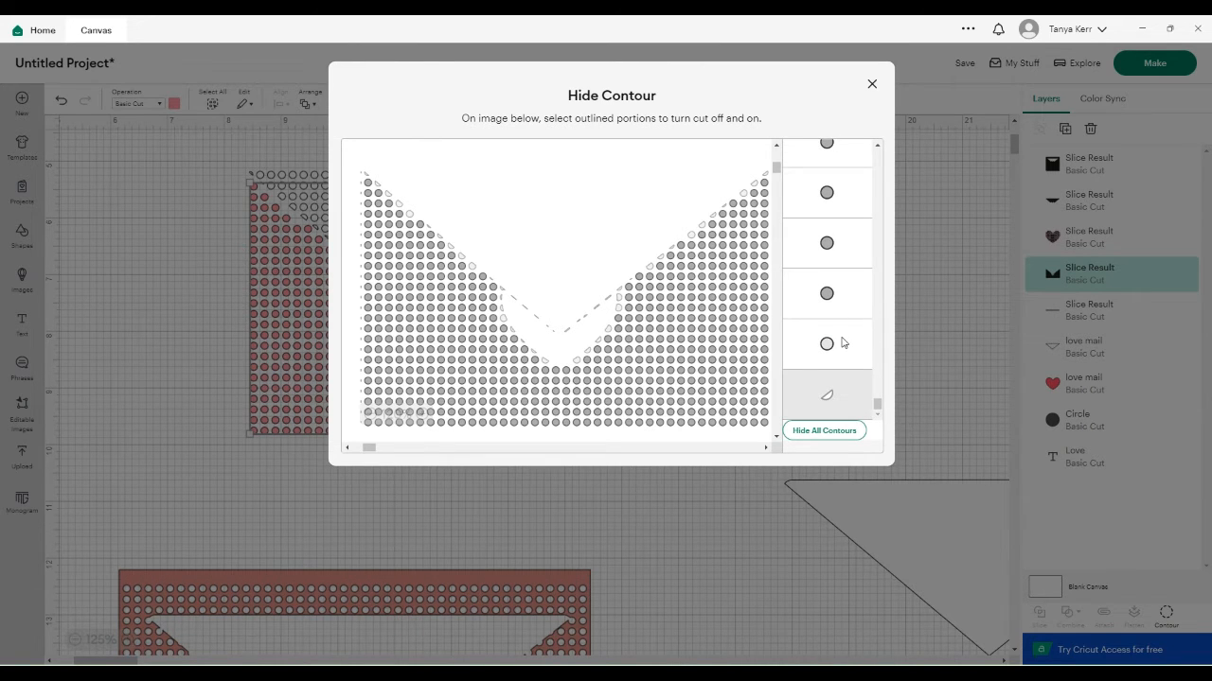
{"action": "left_click", "coordinate": [841, 342]}
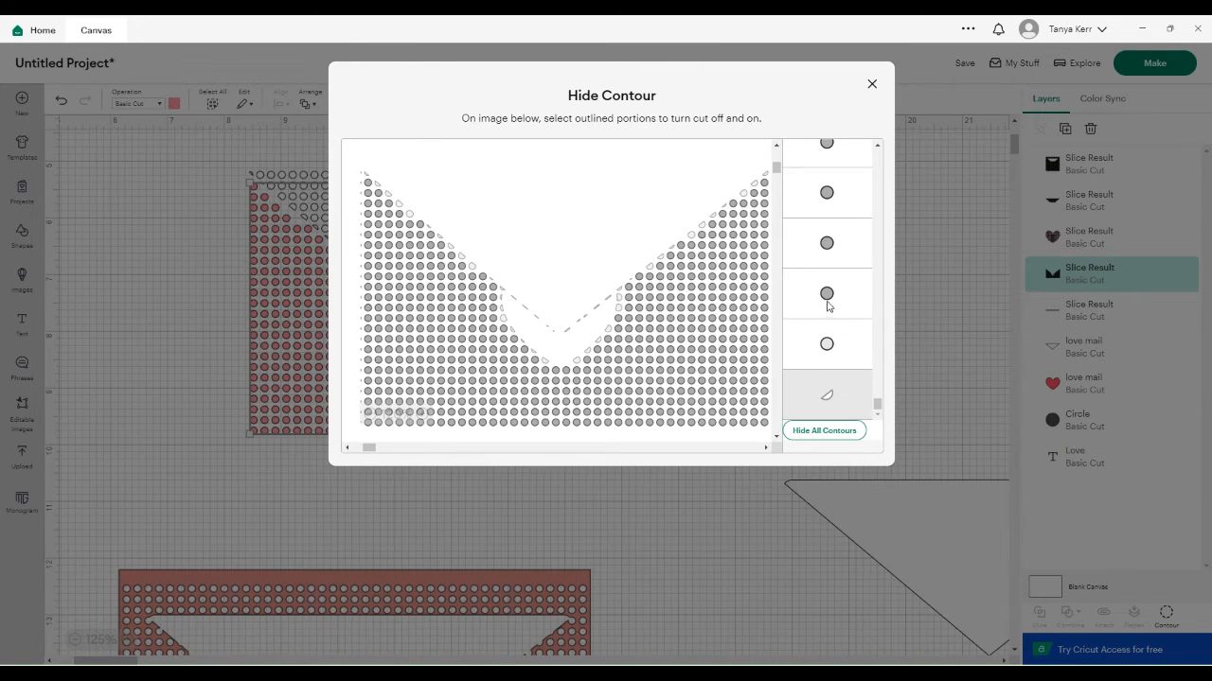
{"action": "left_click", "coordinate": [871, 86]}
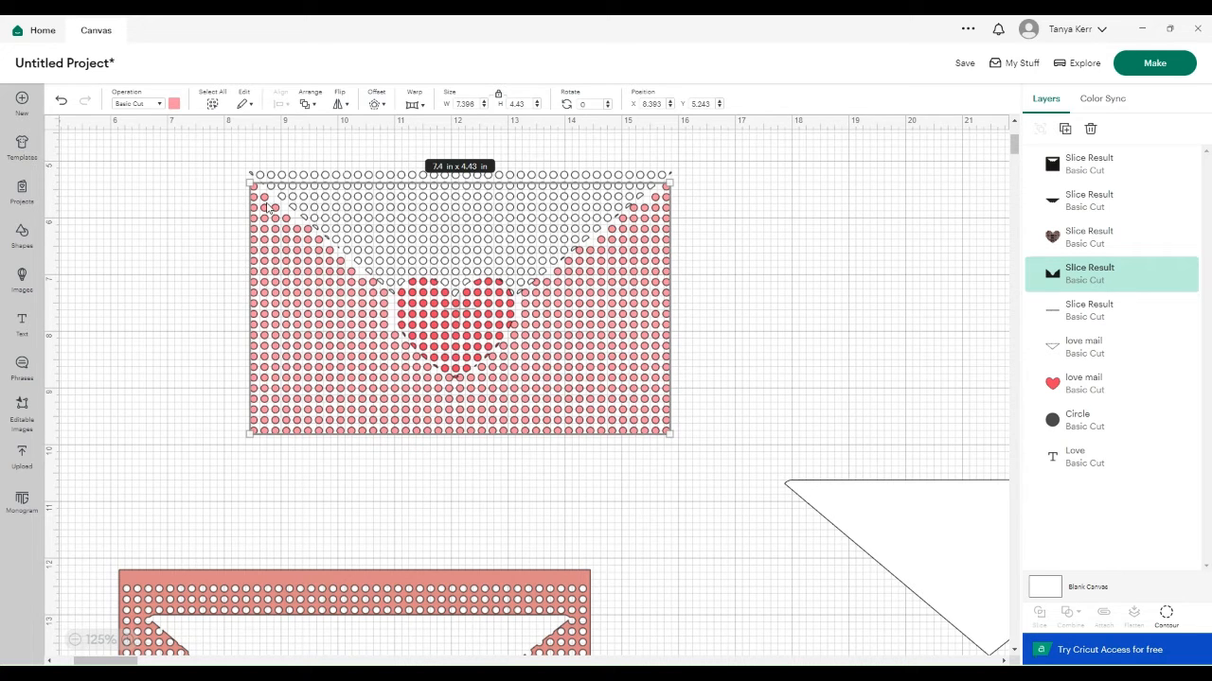
Hide the partial circles along the white circle flap's slanted edges and heart notches with Contour
{"action": "left_click", "coordinate": [742, 324]}
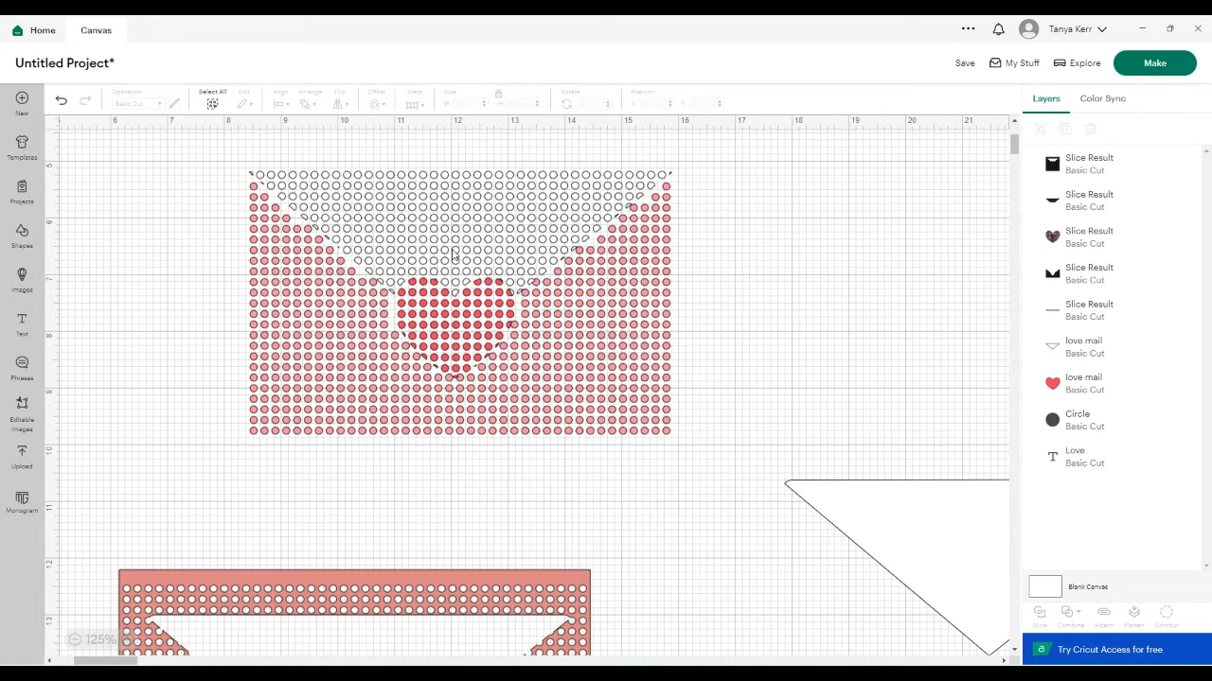
{"action": "left_click", "coordinate": [495, 246]}
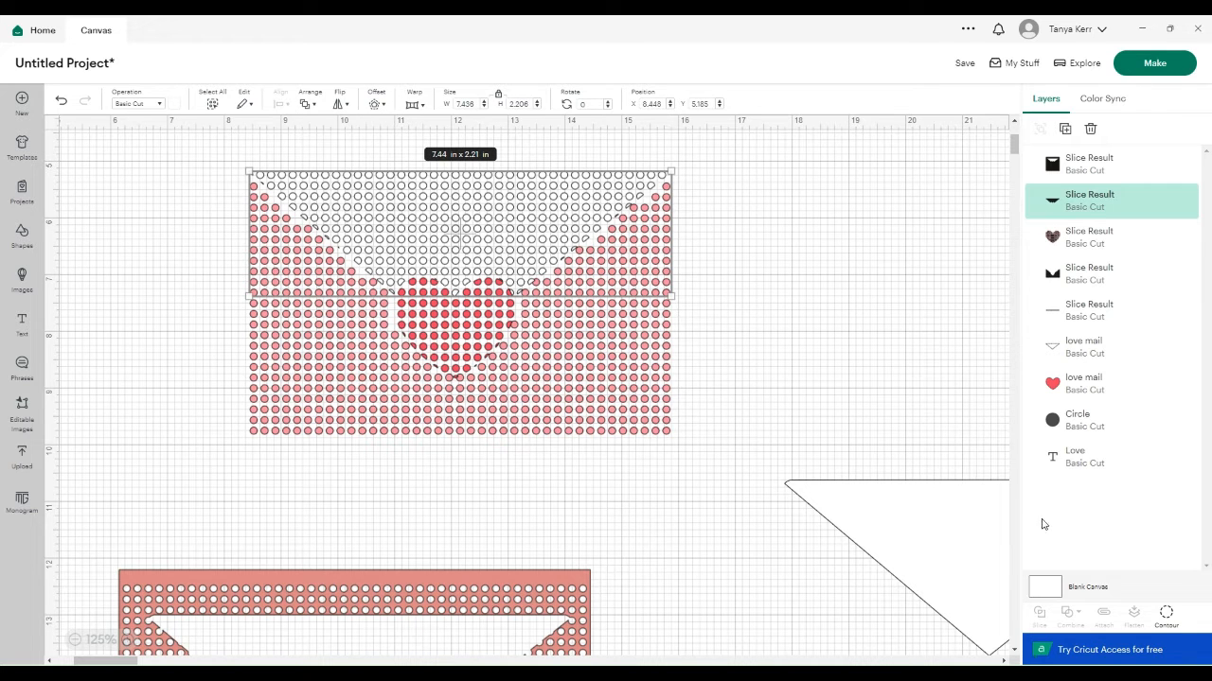
{"action": "left_click", "coordinate": [1167, 617]}
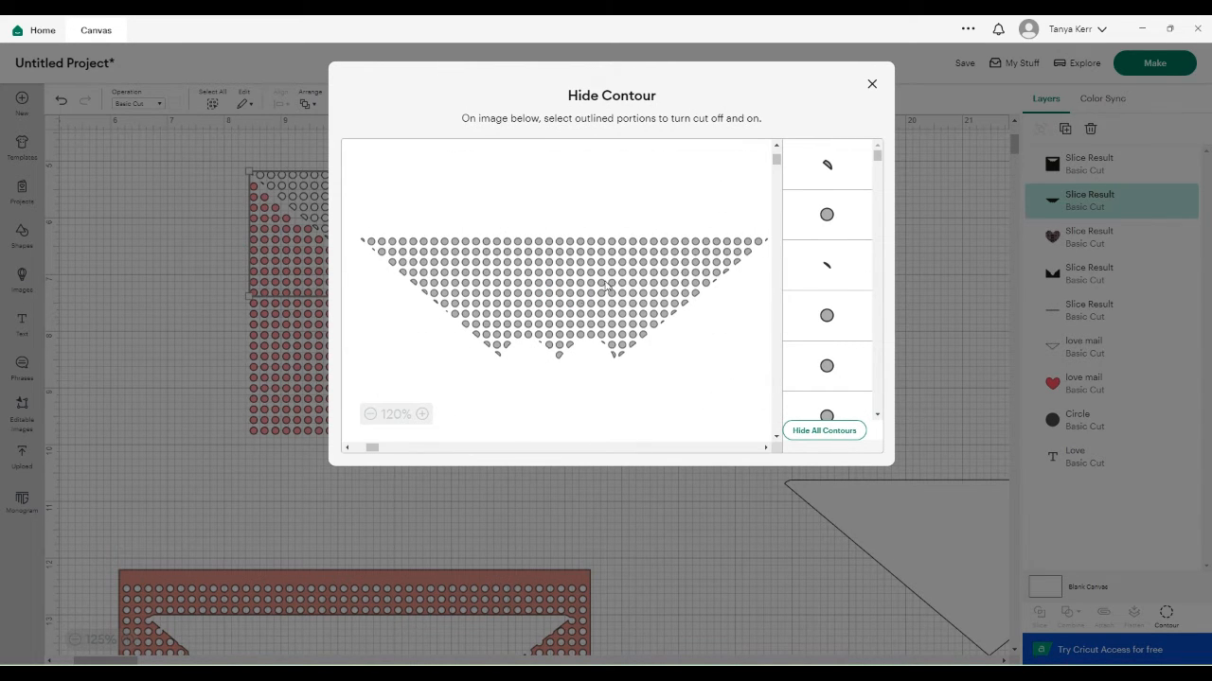
{"action": "scroll", "coordinate": [461, 303], "scroll_direction": "up", "scroll_amount": 1}
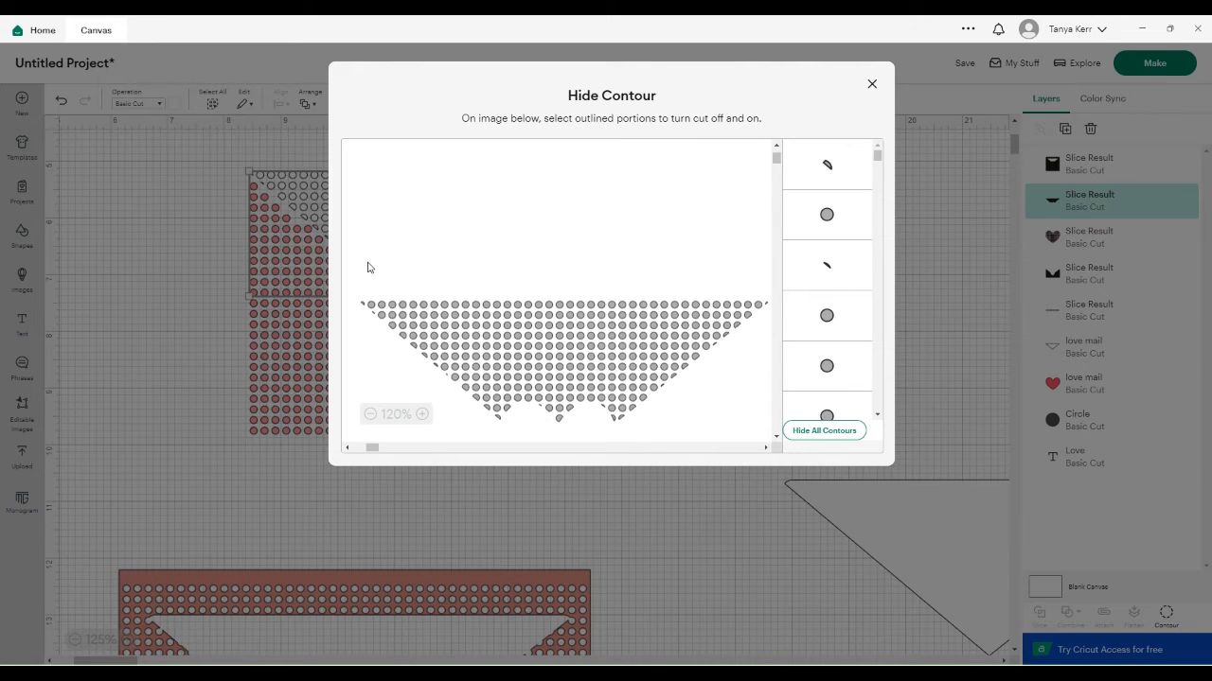
{"action": "scroll", "coordinate": [508, 325], "scroll_direction": "down", "scroll_amount": 3}
{"action": "scroll", "coordinate": [509, 325], "scroll_direction": "up", "scroll_amount": 1}
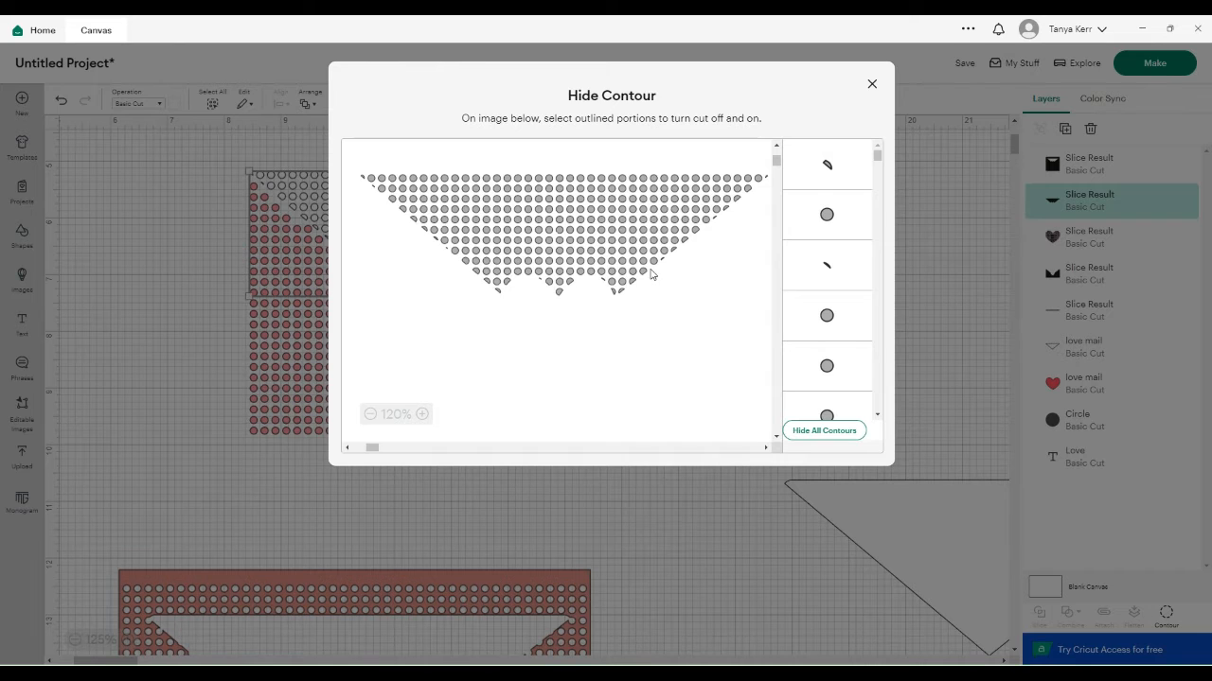
{"action": "left_click", "coordinate": [696, 231]}
{"action": "left_click", "coordinate": [838, 168]}
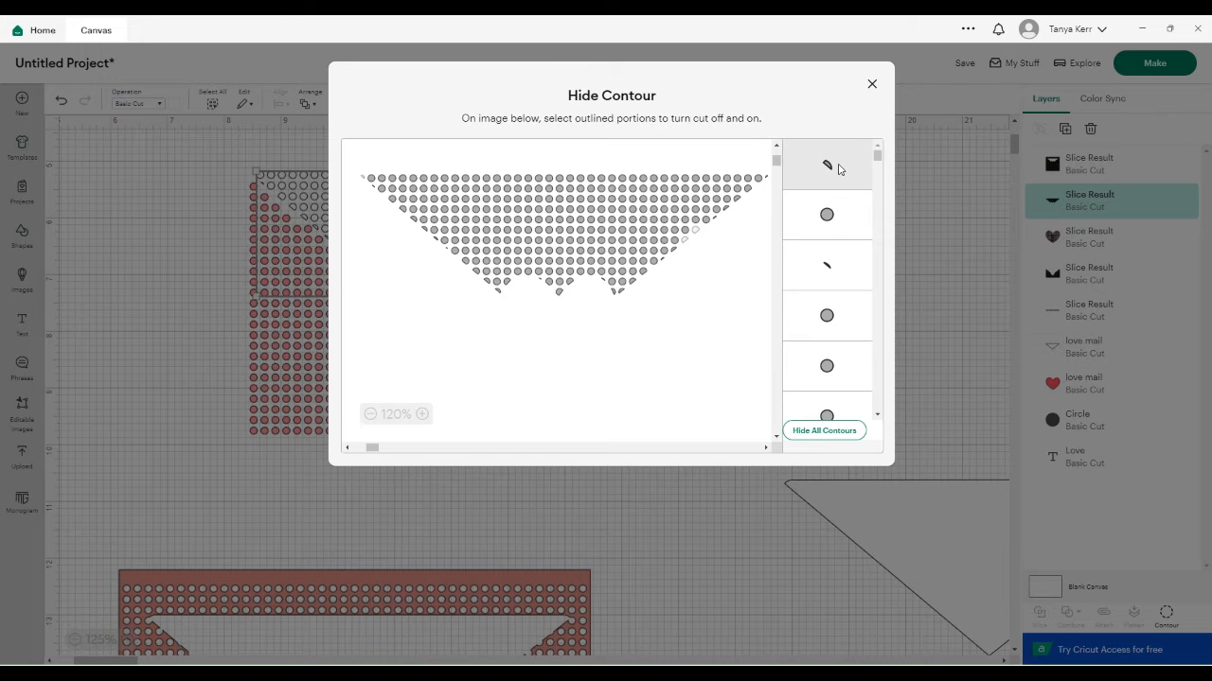
{"action": "left_click", "coordinate": [827, 280]}
{"action": "scroll", "coordinate": [835, 338], "scroll_direction": "down", "scroll_amount": 1}
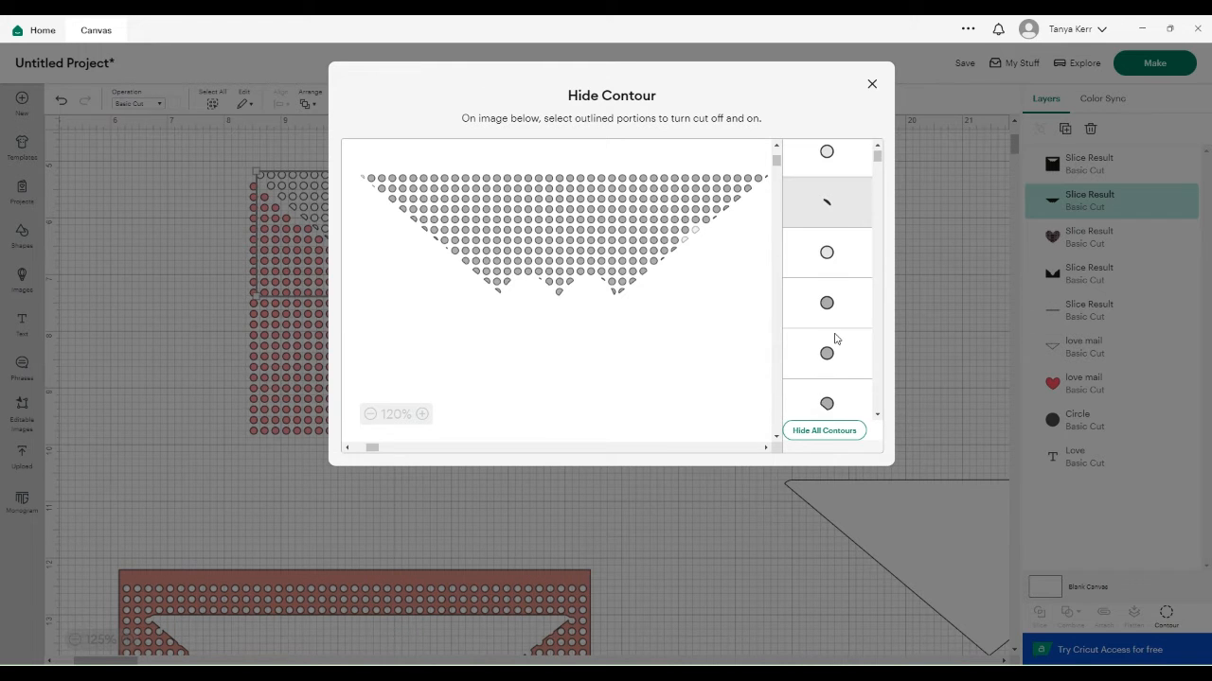
{"action": "scroll", "coordinate": [829, 359], "scroll_direction": "down", "scroll_amount": 20}
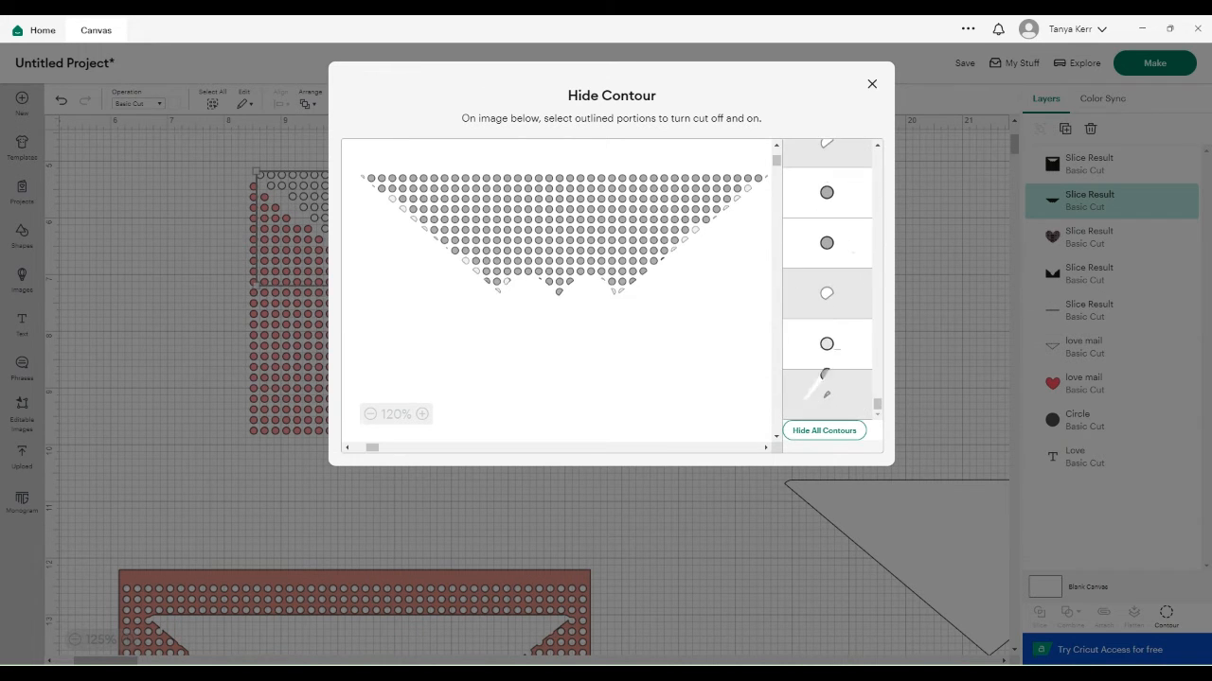
{"action": "left_click", "coordinate": [872, 86]}
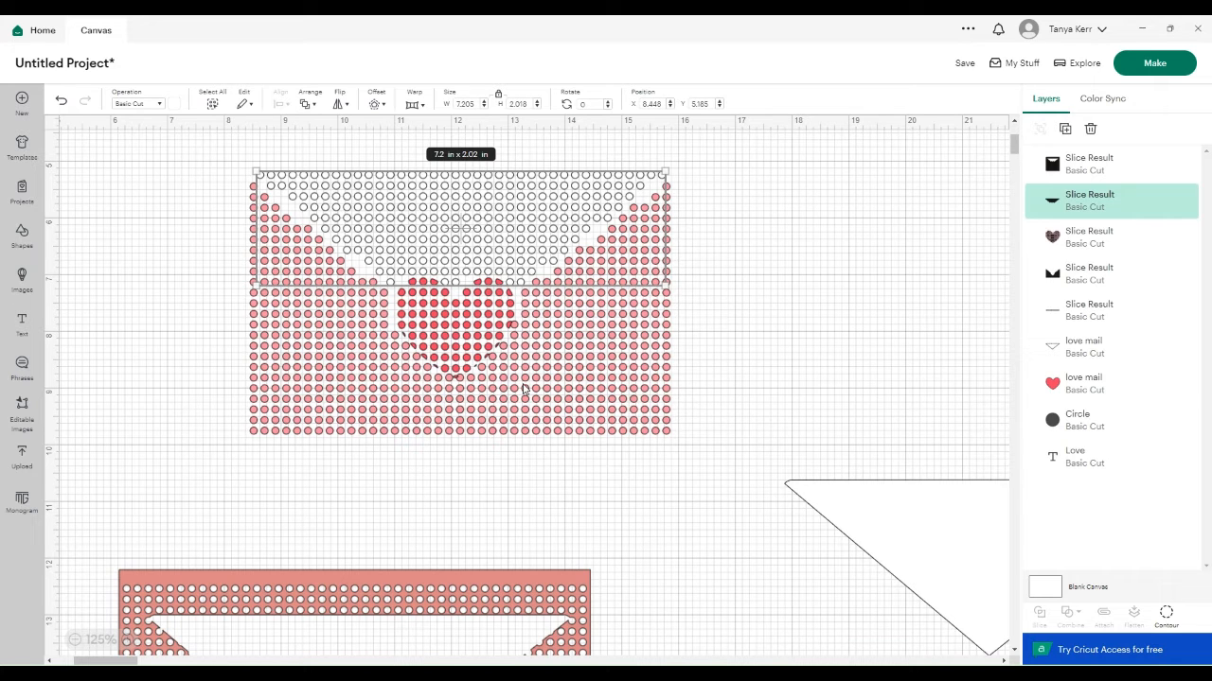
{"action": "left_click", "coordinate": [478, 478]}
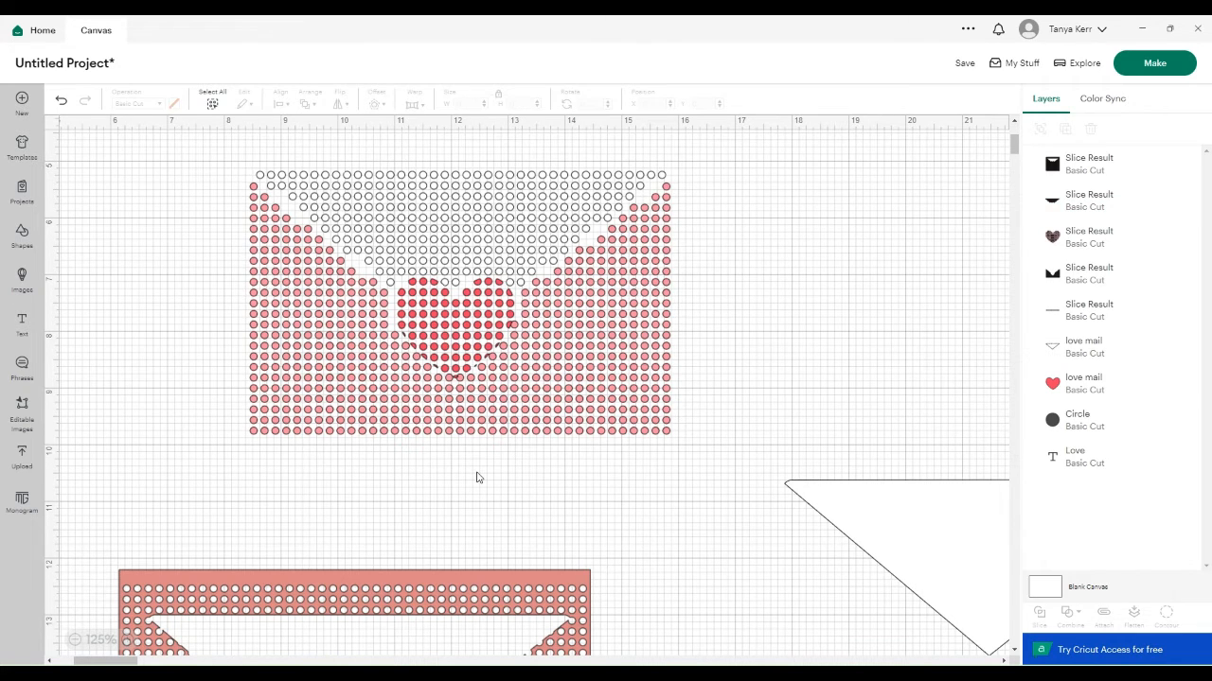
Duplicate the rhinestone circle heart
{"action": "left_click", "coordinate": [478, 237]}
{"action": "left_click", "coordinate": [793, 258]}
{"action": "left_click", "coordinate": [461, 325]}
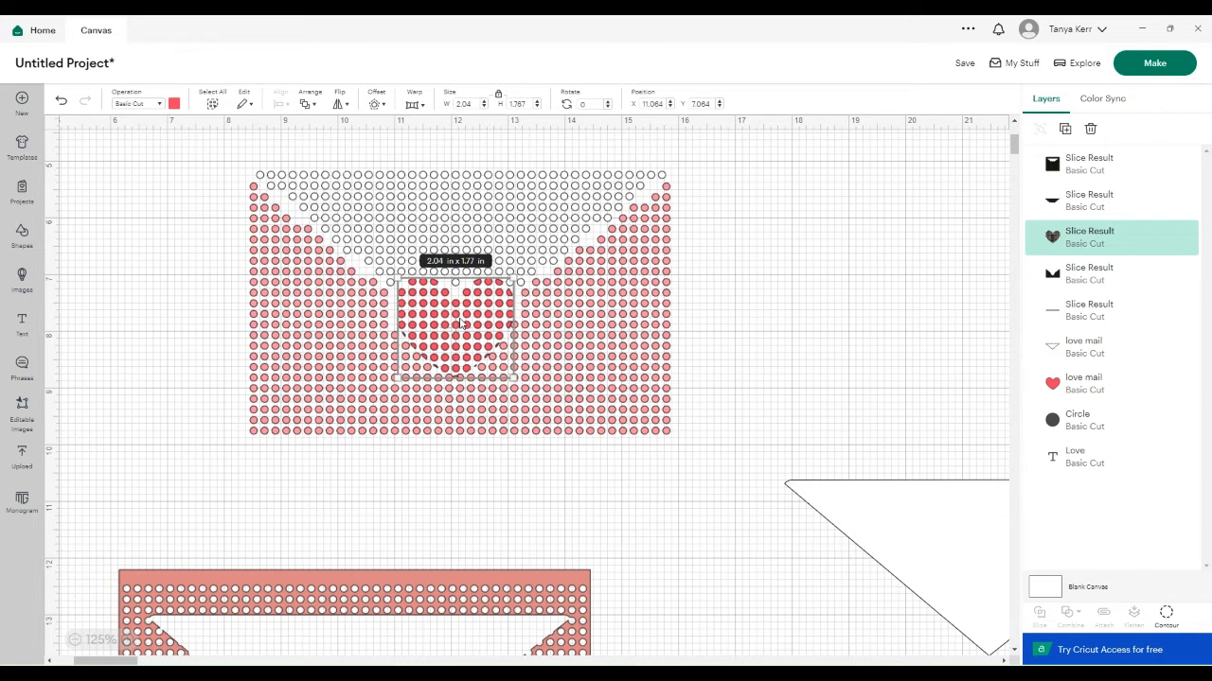
{"action": "left_click", "coordinate": [1065, 132]}
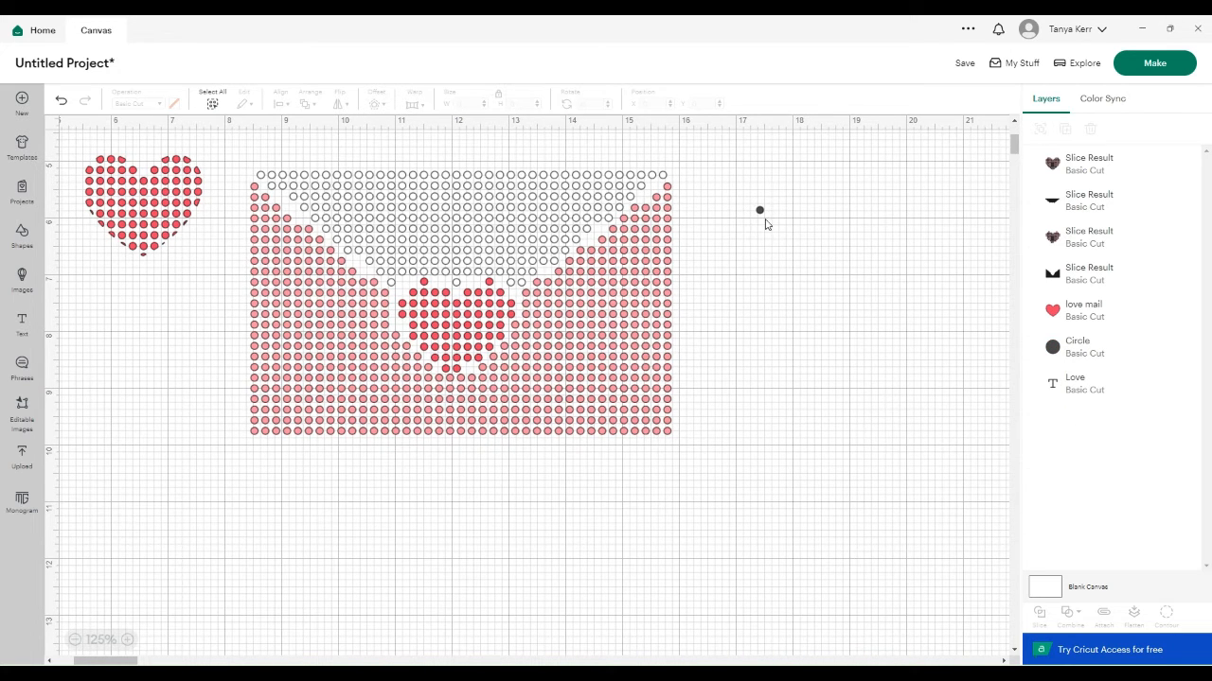
Make six duplicates of the single dark 0.123 in circle beside the envelope
{"action": "left_click", "coordinate": [759, 210]}
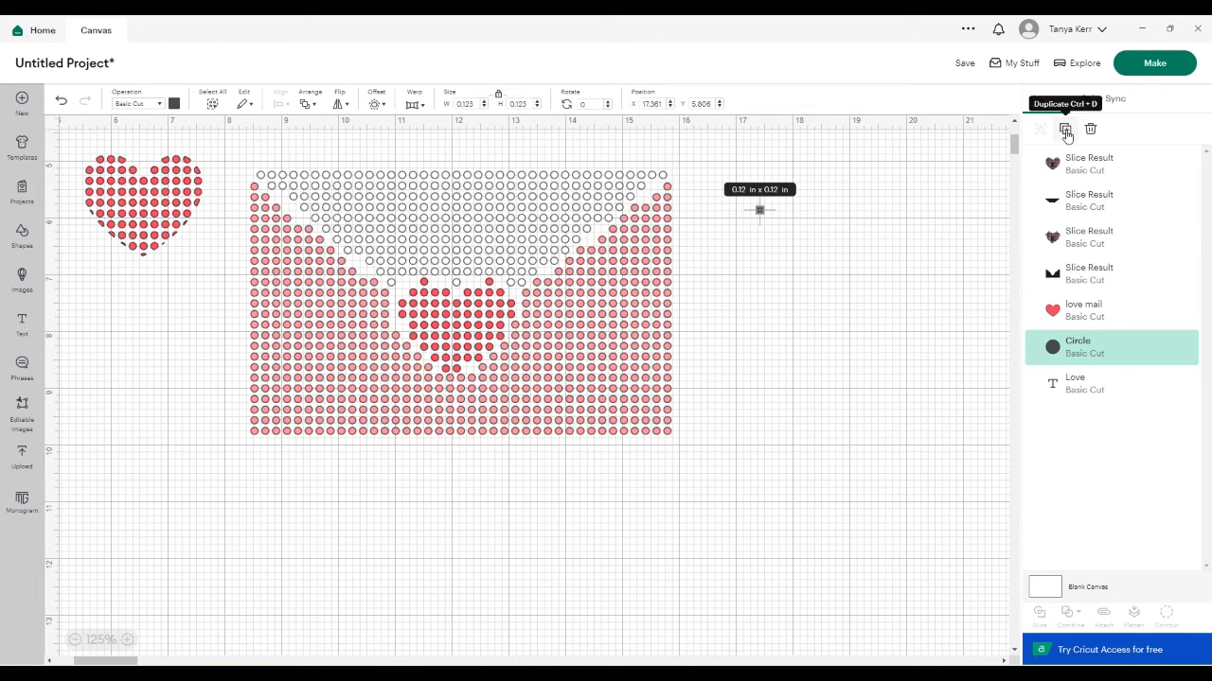
{"action": "left_click", "coordinate": [1065, 130]}
{"action": "left_click", "coordinate": [1065, 129]}
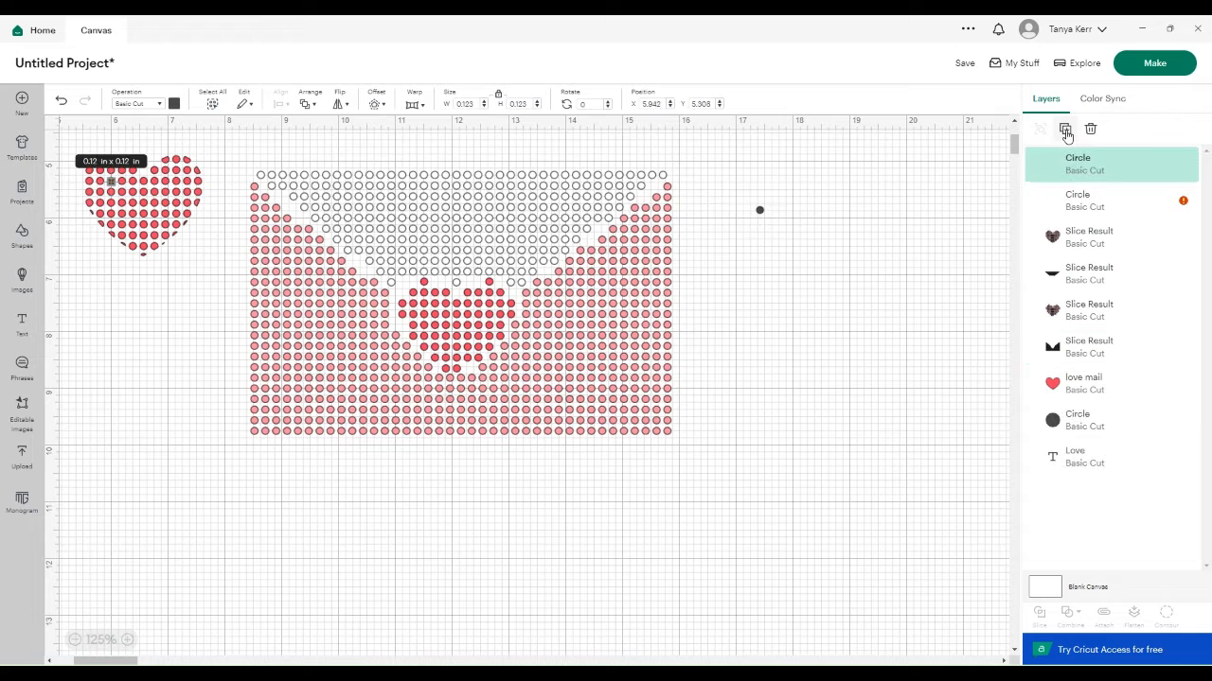
{"action": "left_click", "coordinate": [1065, 130]}
{"action": "left_click", "coordinate": [1065, 130]}
{"action": "left_click", "coordinate": [1065, 130]}
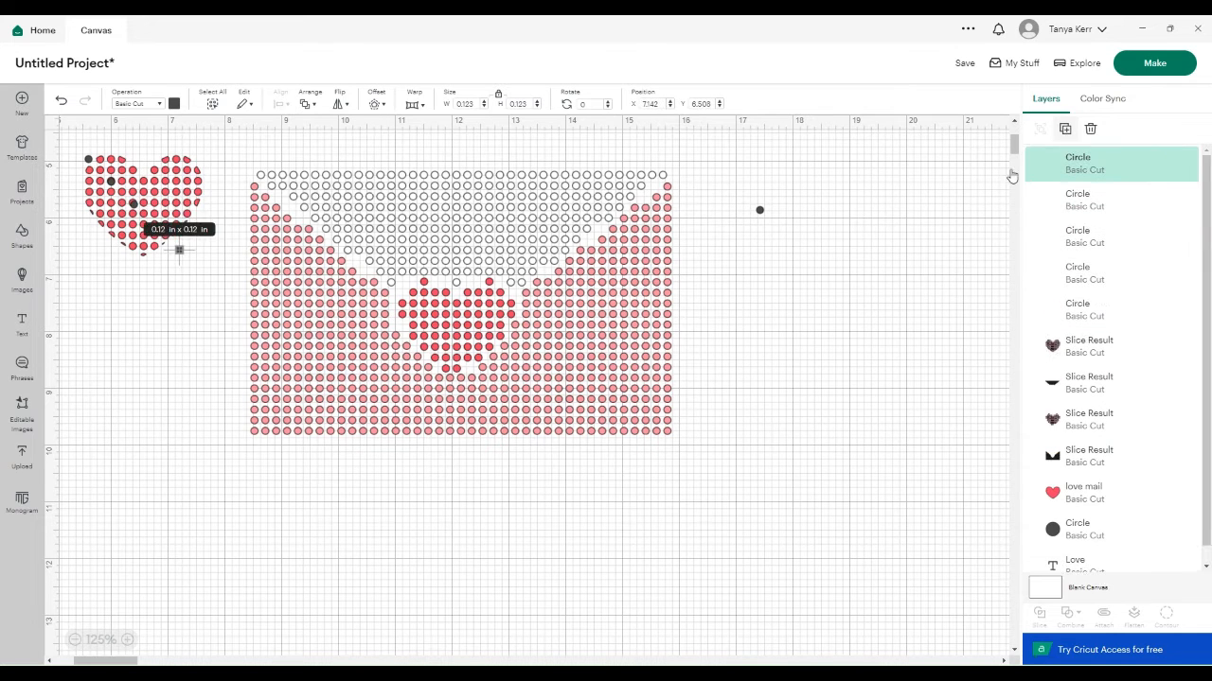
{"action": "left_click", "coordinate": [1064, 129]}
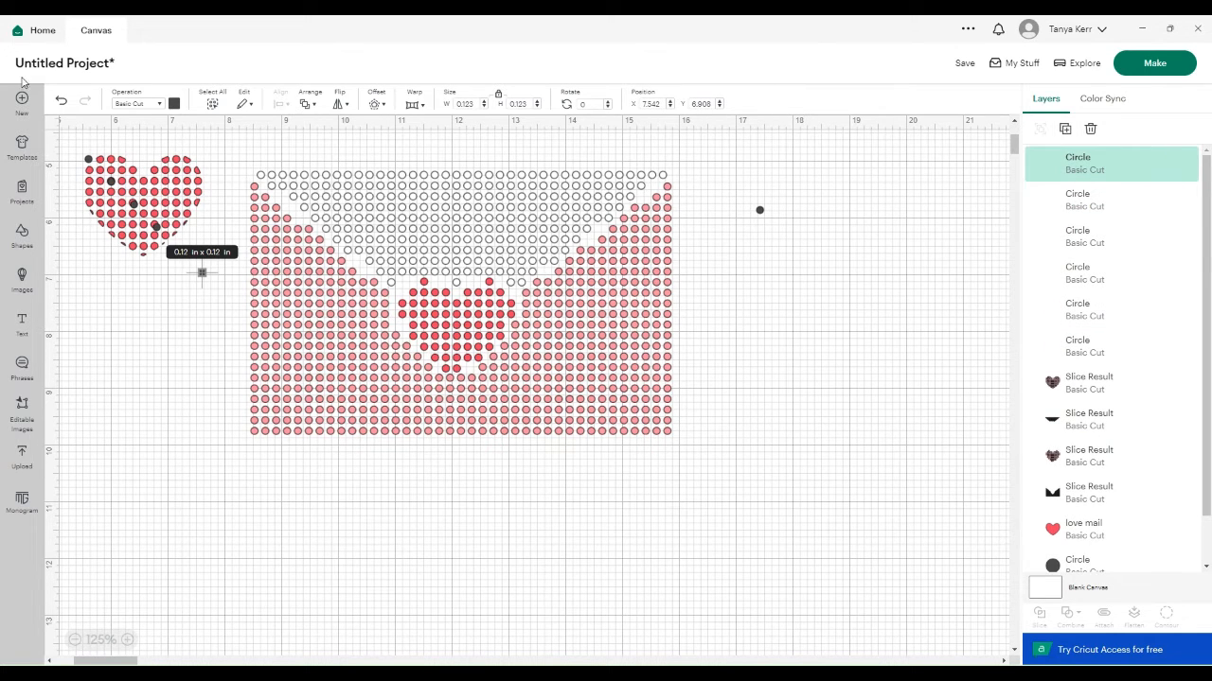
{"action": "left_click", "coordinate": [135, 334]}
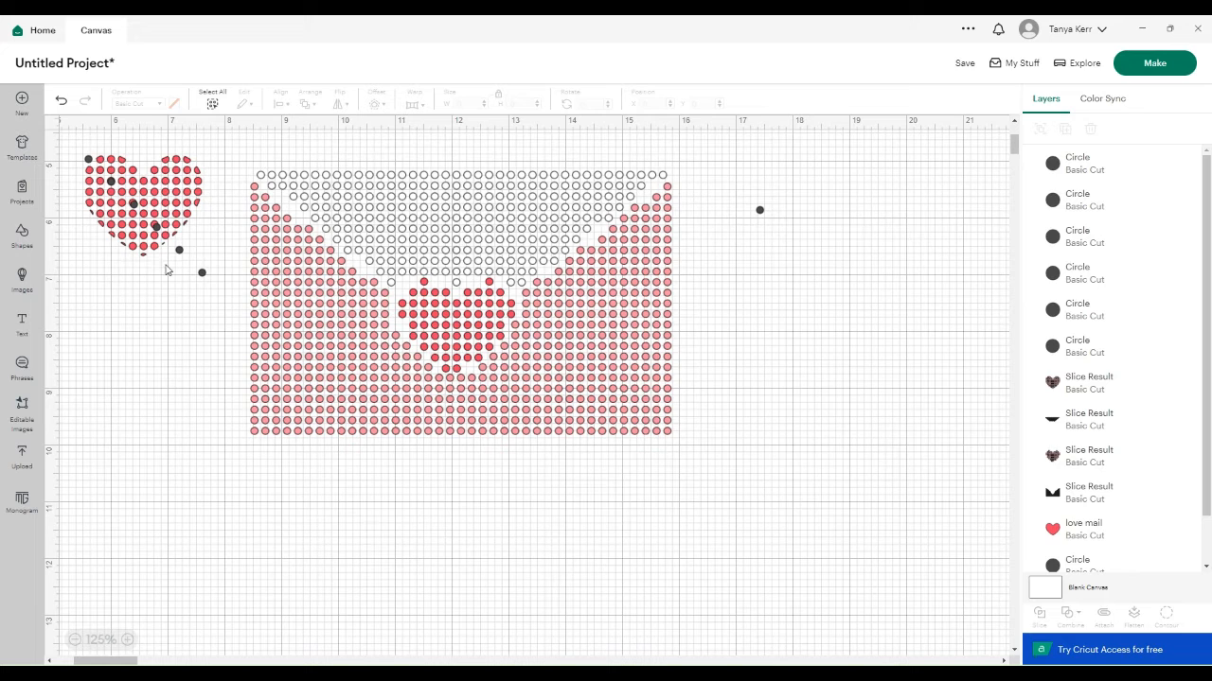
Place three duplicate circles in the gaps along the upper part of the white flap's left slanted edge
{"action": "left_click", "coordinate": [201, 274]}
{"action": "left_click_drag", "start_coordinate": [202, 273], "coordinate": [230, 215]}
{"action": "left_click_drag", "start_coordinate": [230, 216], "coordinate": [282, 196]}
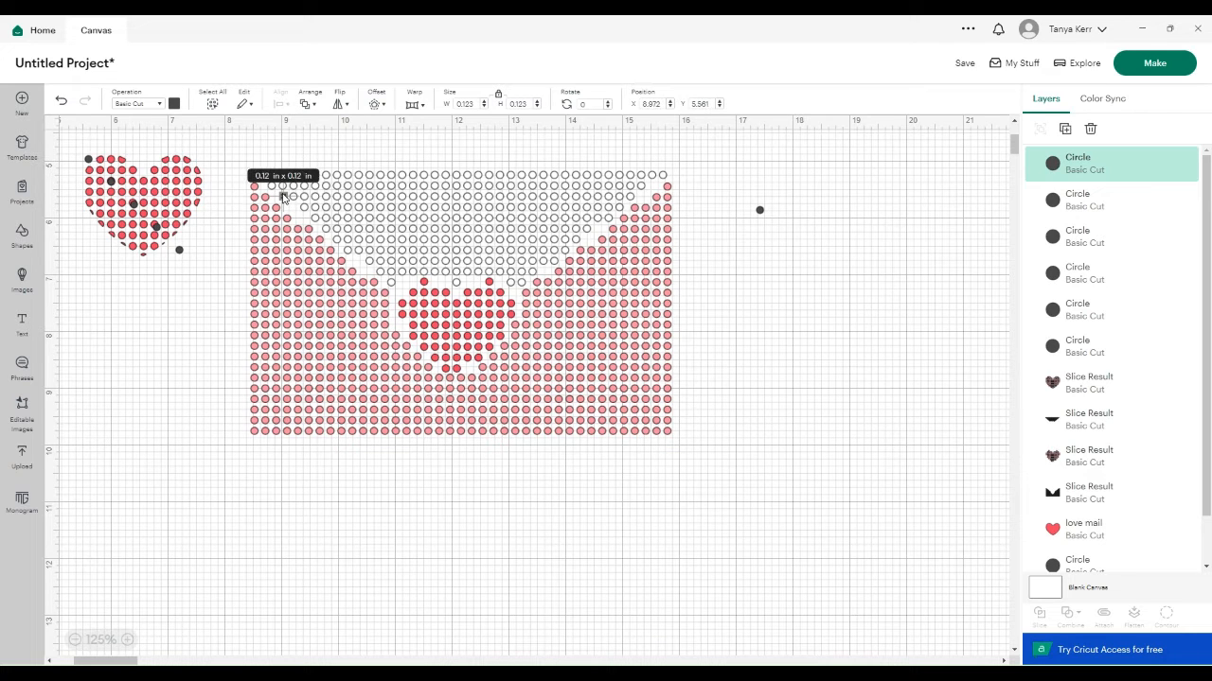
{"action": "left_click", "coordinate": [133, 323]}
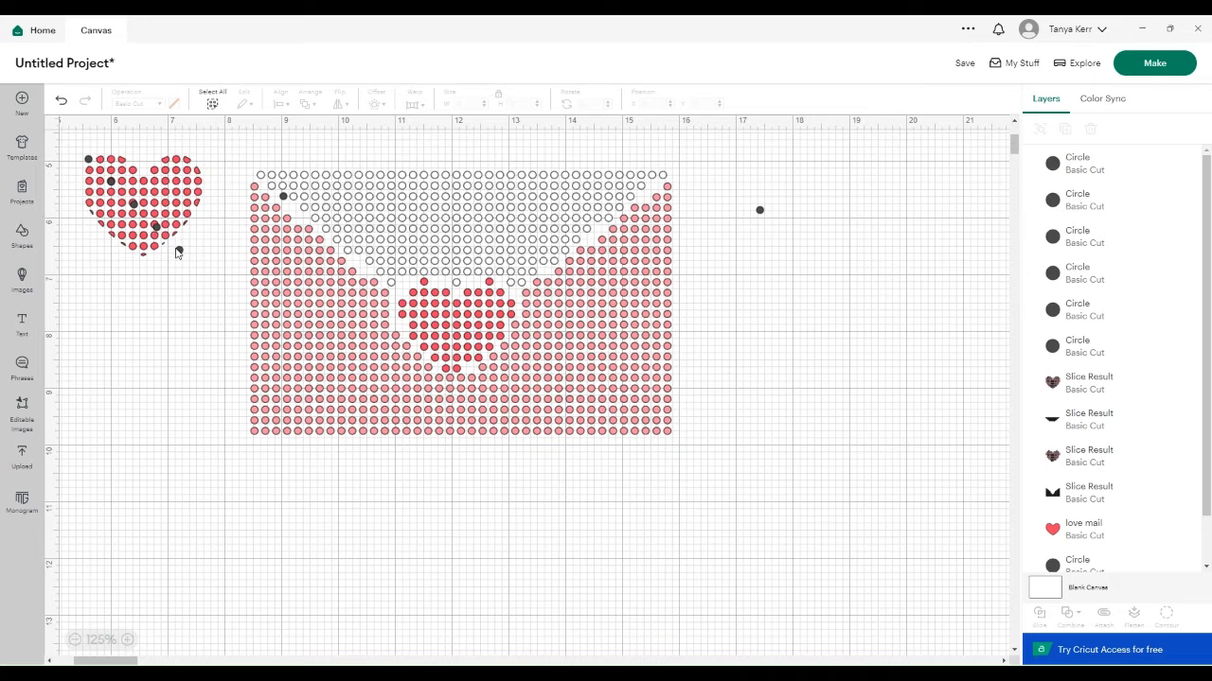
{"action": "left_click_drag", "start_coordinate": [178, 251], "coordinate": [294, 210]}
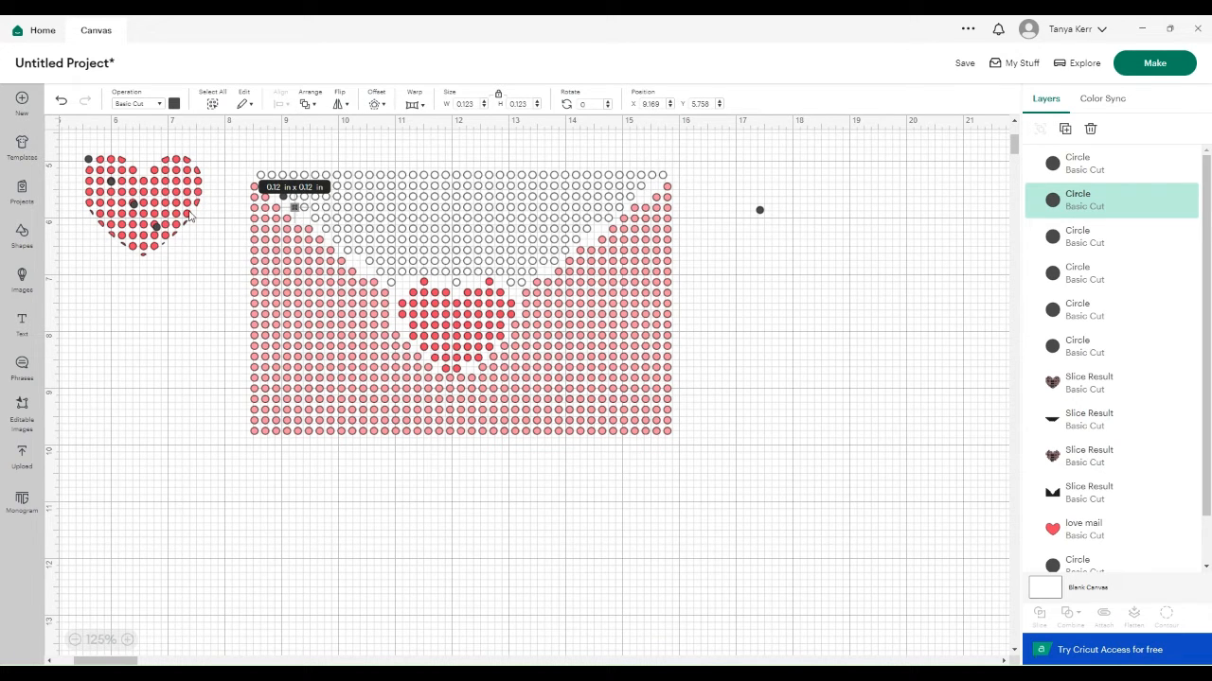
{"action": "left_click_drag", "start_coordinate": [158, 230], "coordinate": [305, 220]}
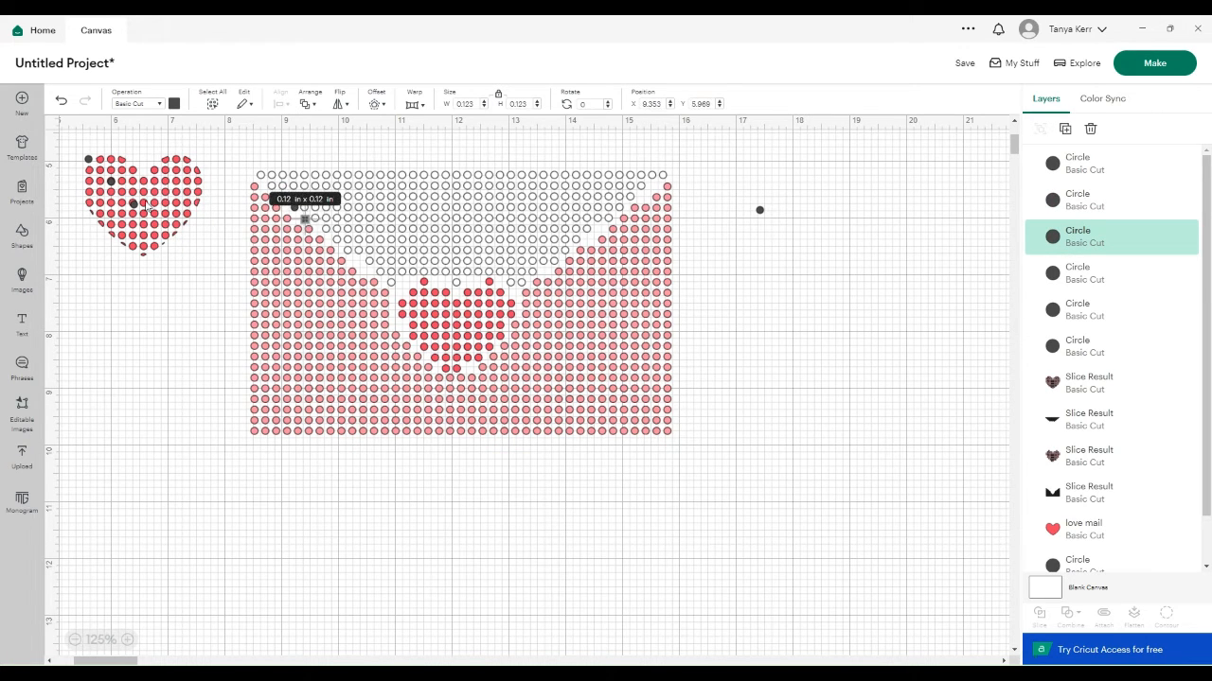
Place the three remaining duplicate circles in the gaps farther down the white flap's left slanted edge
{"action": "left_click_drag", "start_coordinate": [135, 205], "coordinate": [317, 230]}
{"action": "left_click", "coordinate": [323, 228]}
{"action": "left_click", "coordinate": [318, 229]}
{"action": "left_click", "coordinate": [217, 342]}
{"action": "left_click", "coordinate": [318, 231]}
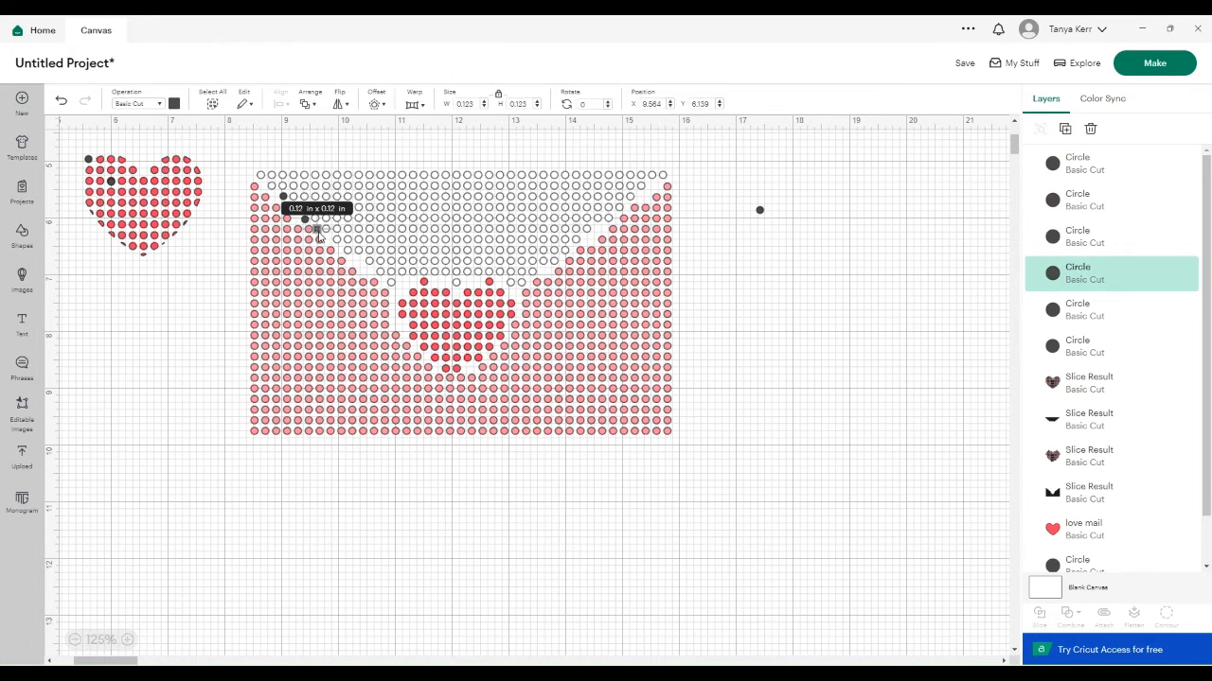
{"action": "left_click_drag", "start_coordinate": [112, 182], "coordinate": [329, 239]}
{"action": "left_click", "coordinate": [210, 253]}
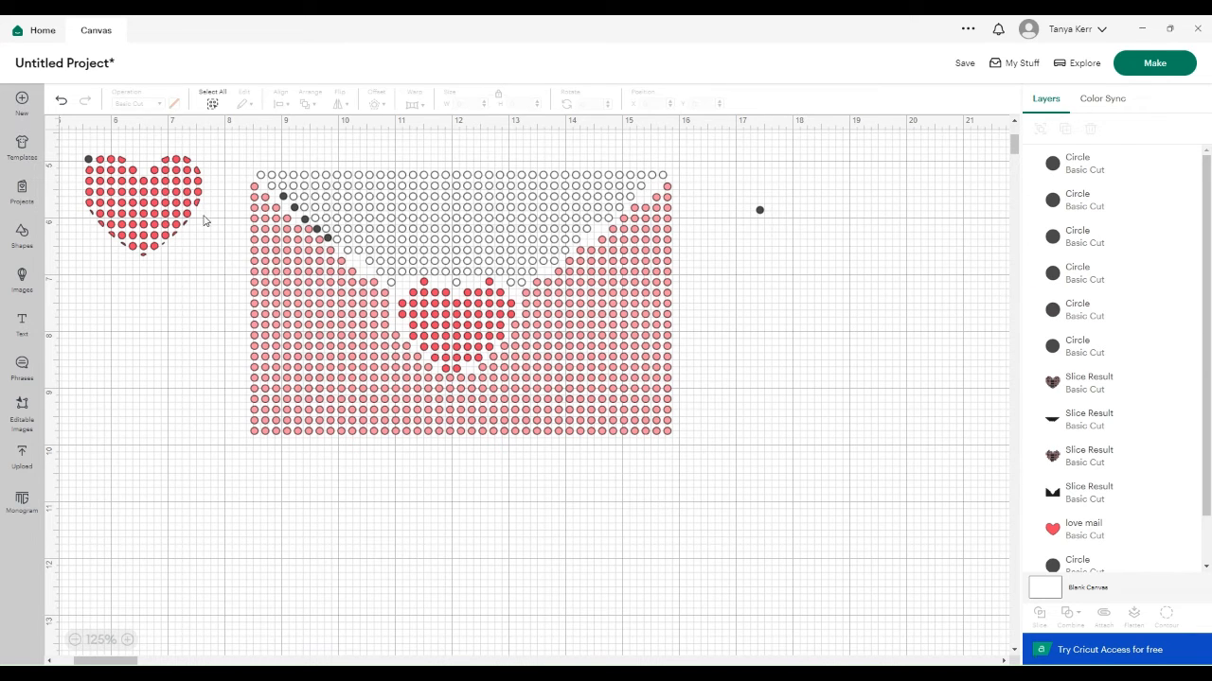
{"action": "left_click_drag", "start_coordinate": [91, 161], "coordinate": [355, 262]}
{"action": "left_click", "coordinate": [137, 339]}
Make more duplicates of the single dark 0.123 in circle beside the envelope for the remaining flap gaps
{"action": "left_click", "coordinate": [759, 210]}
{"action": "left_click", "coordinate": [1066, 130]}
{"action": "left_click", "coordinate": [1065, 130]}
{"action": "left_click", "coordinate": [1066, 130]}
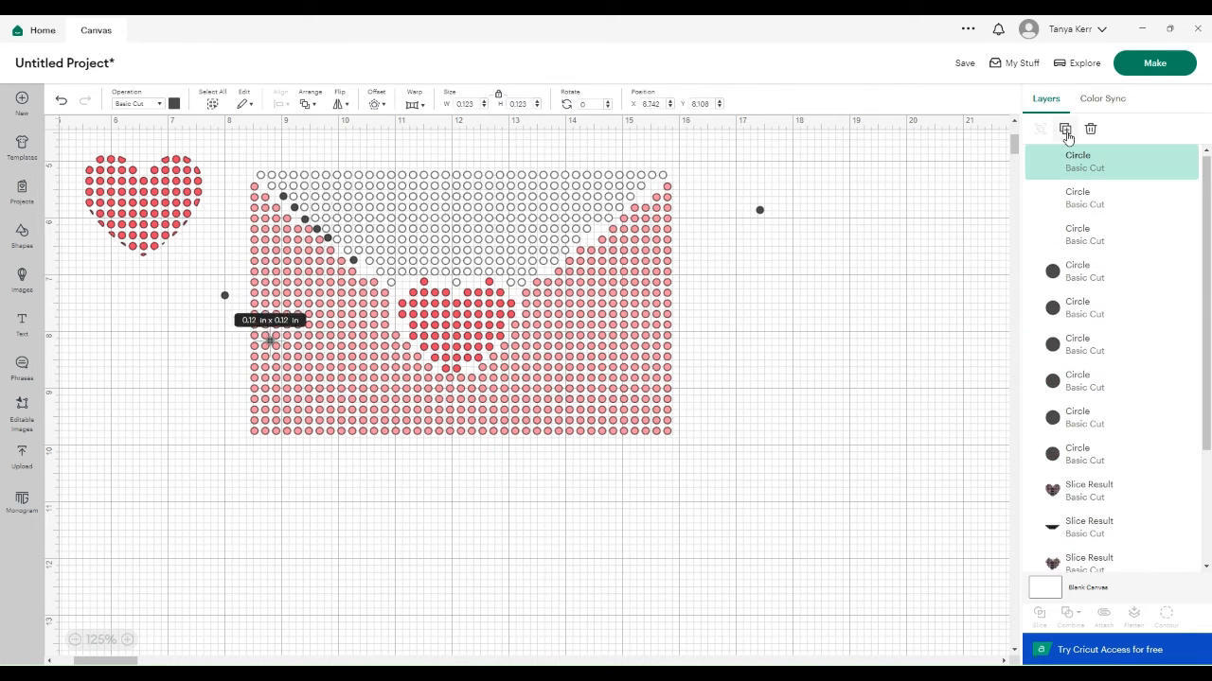
{"action": "left_click", "coordinate": [1066, 130]}
{"action": "left_click", "coordinate": [1066, 129]}
{"action": "left_click", "coordinate": [1066, 130]}
Fill the gap near the bottom of the flap's left edge and five gaps along its right slanted edge with circles
{"action": "left_click_drag", "start_coordinate": [474, 545], "coordinate": [365, 270]}
{"action": "left_click_drag", "start_coordinate": [452, 522], "coordinate": [652, 185]}
{"action": "left_click_drag", "start_coordinate": [429, 500], "coordinate": [641, 196]}
{"action": "left_click_drag", "start_coordinate": [406, 477], "coordinate": [598, 228]}
{"action": "left_click_drag", "start_coordinate": [383, 455], "coordinate": [588, 239]}
{"action": "left_click_drag", "start_coordinate": [361, 432], "coordinate": [544, 270]}
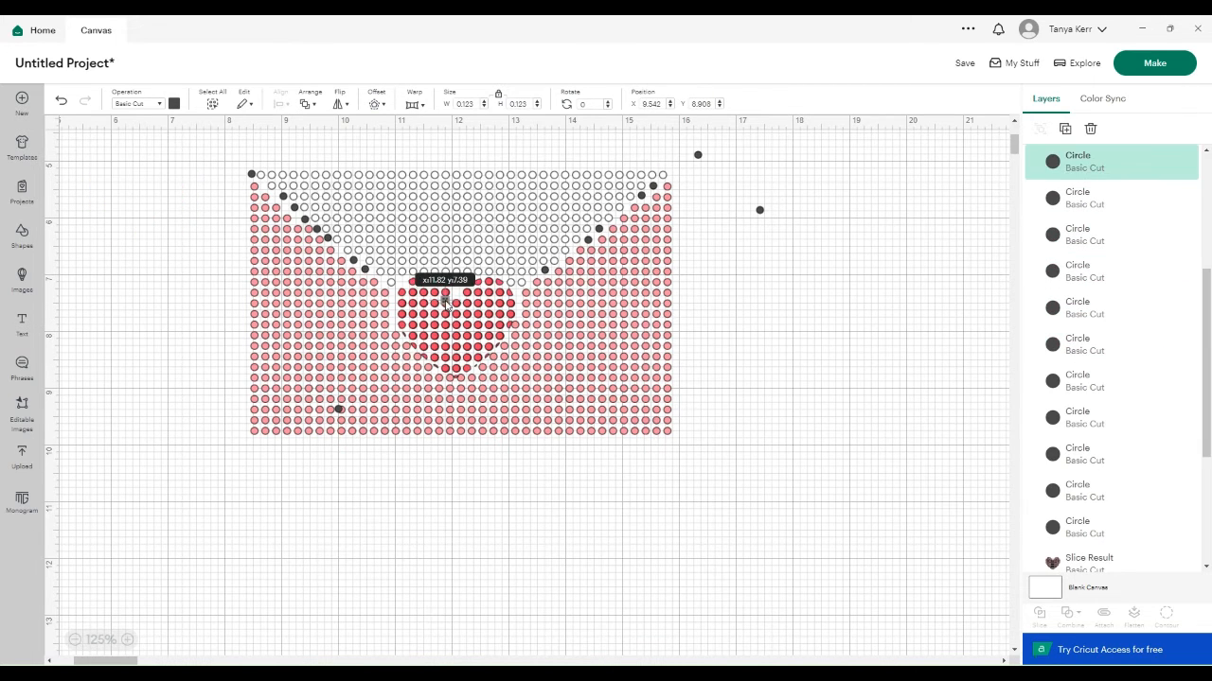
Place circles in the flap gaps at the heart's notch and upper-left lobe, and move the duplicate rhinestone heart below the envelope
{"action": "left_click_drag", "start_coordinate": [446, 301], "coordinate": [457, 295]}
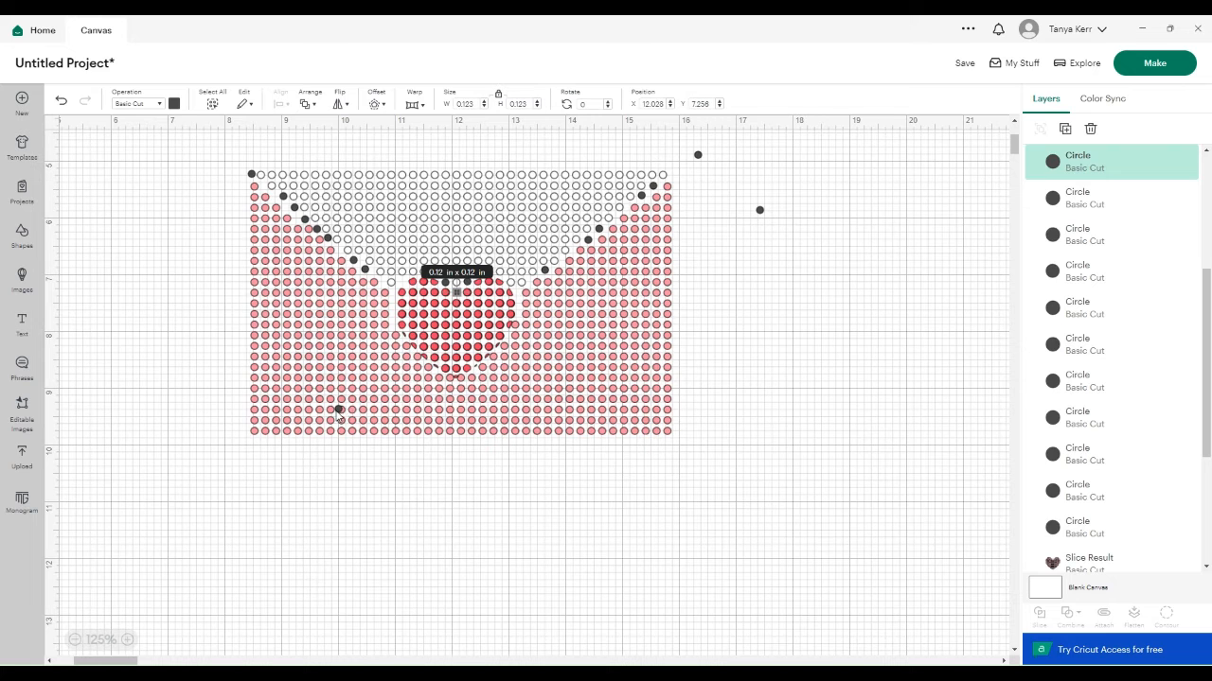
{"action": "left_click_drag", "start_coordinate": [338, 409], "coordinate": [403, 284]}
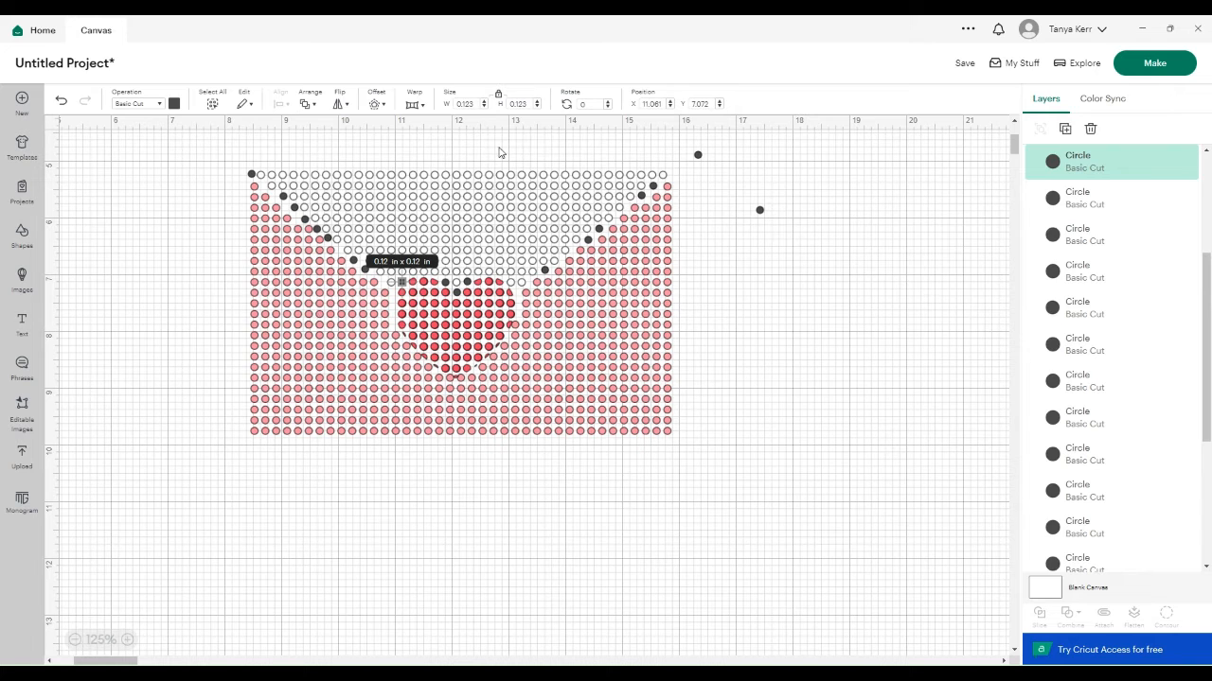
{"action": "left_click", "coordinate": [454, 338]}
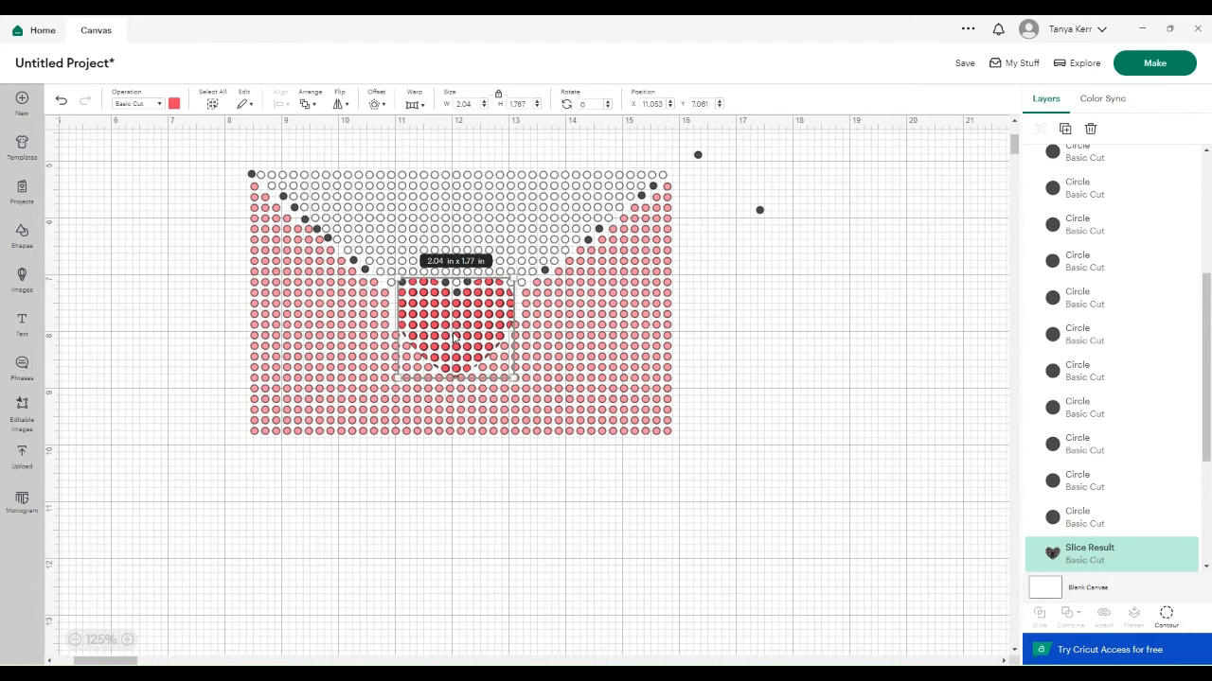
{"action": "left_click_drag", "start_coordinate": [455, 338], "coordinate": [318, 587]}
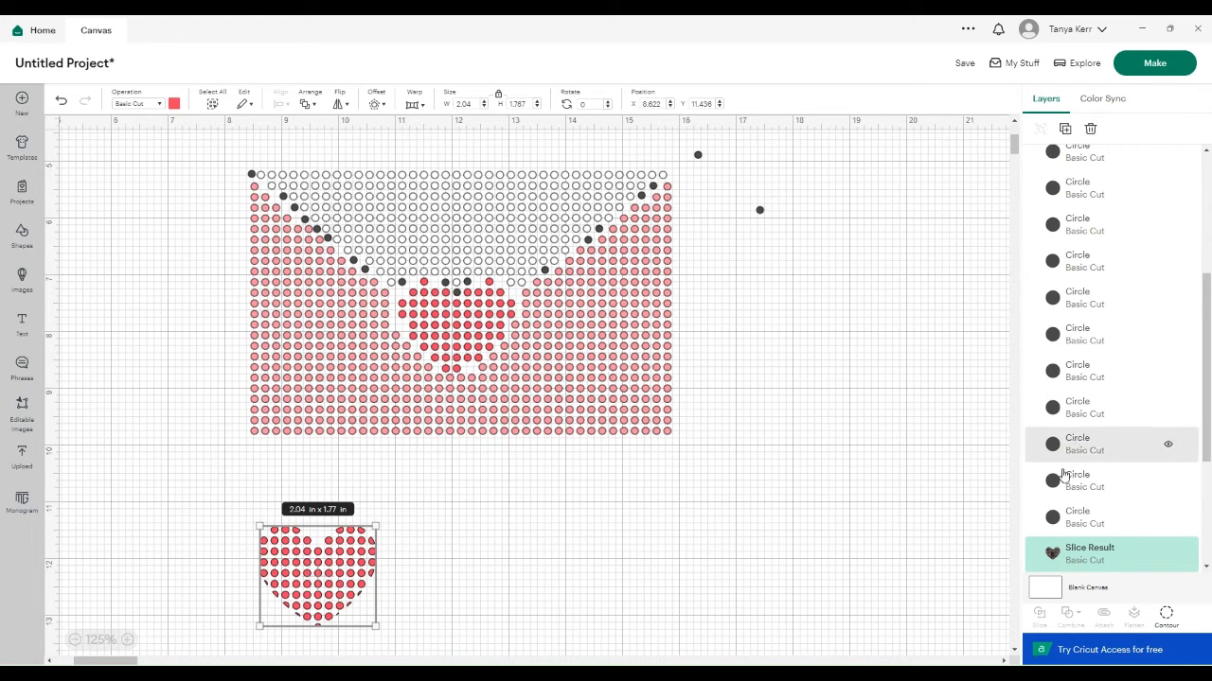
Select the filler circles together with the white flap layer and weld them into one shape
{"action": "left_click", "coordinate": [1060, 526]}
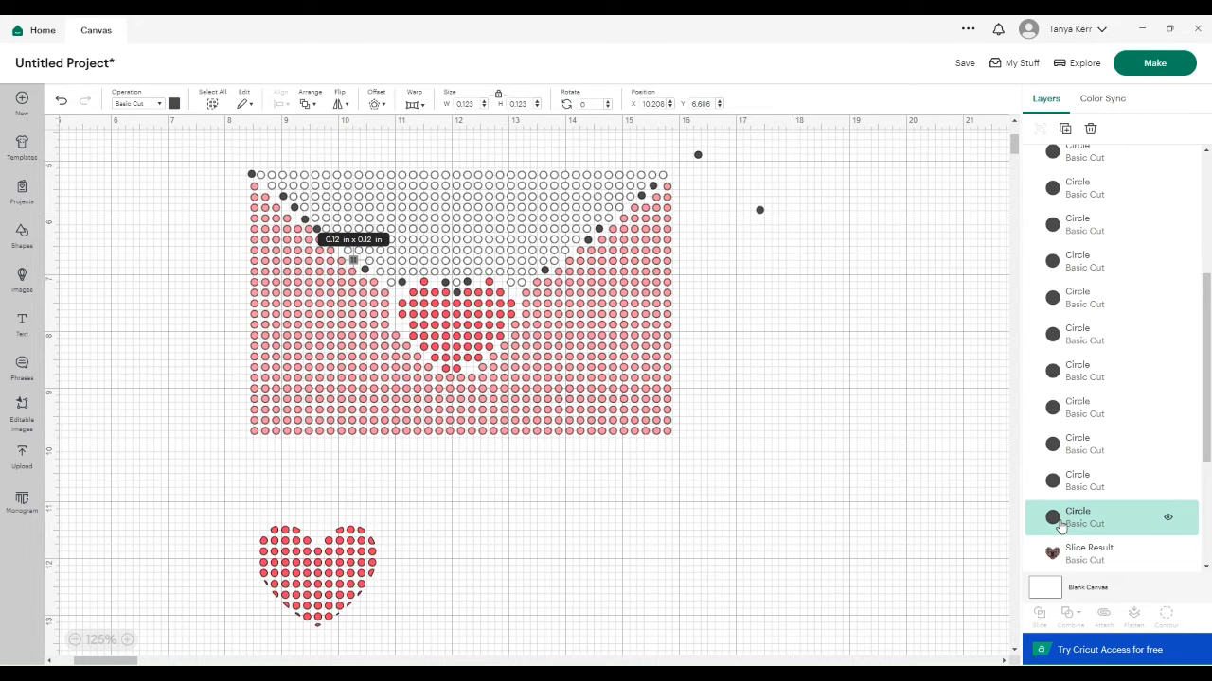
{"action": "left_click_drag", "start_coordinate": [705, 150], "coordinate": [249, 292]}
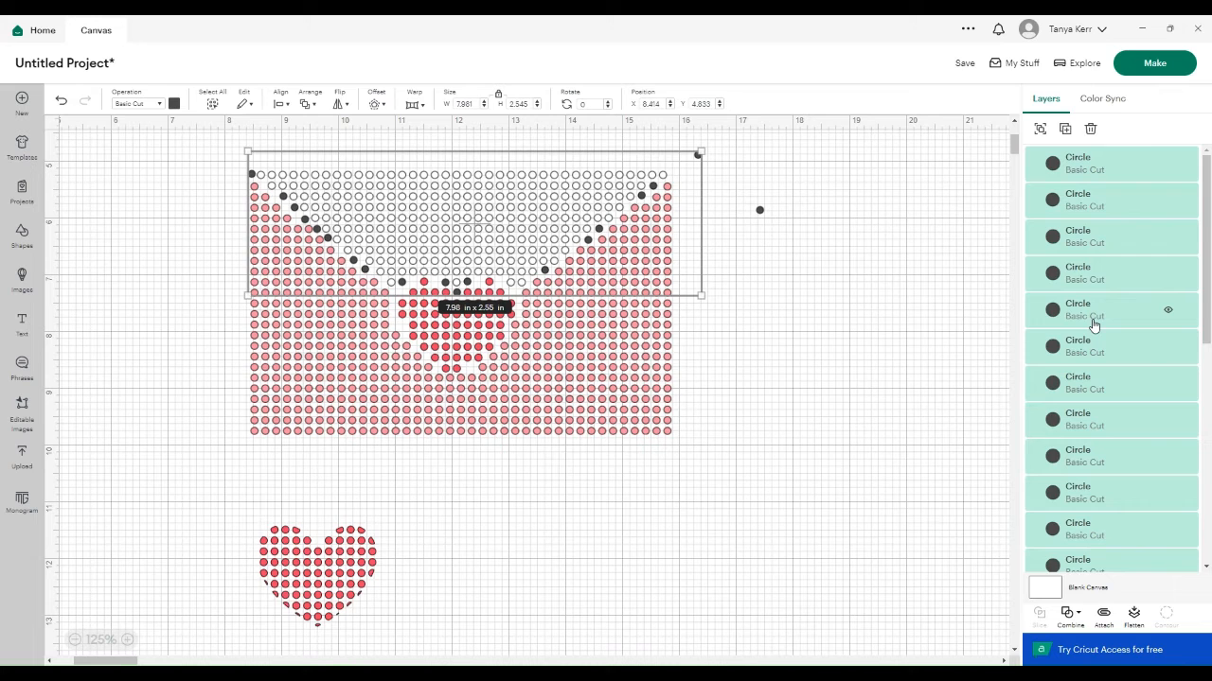
{"action": "scroll", "coordinate": [1207, 298], "scroll_direction": "down", "scroll_amount": 1}
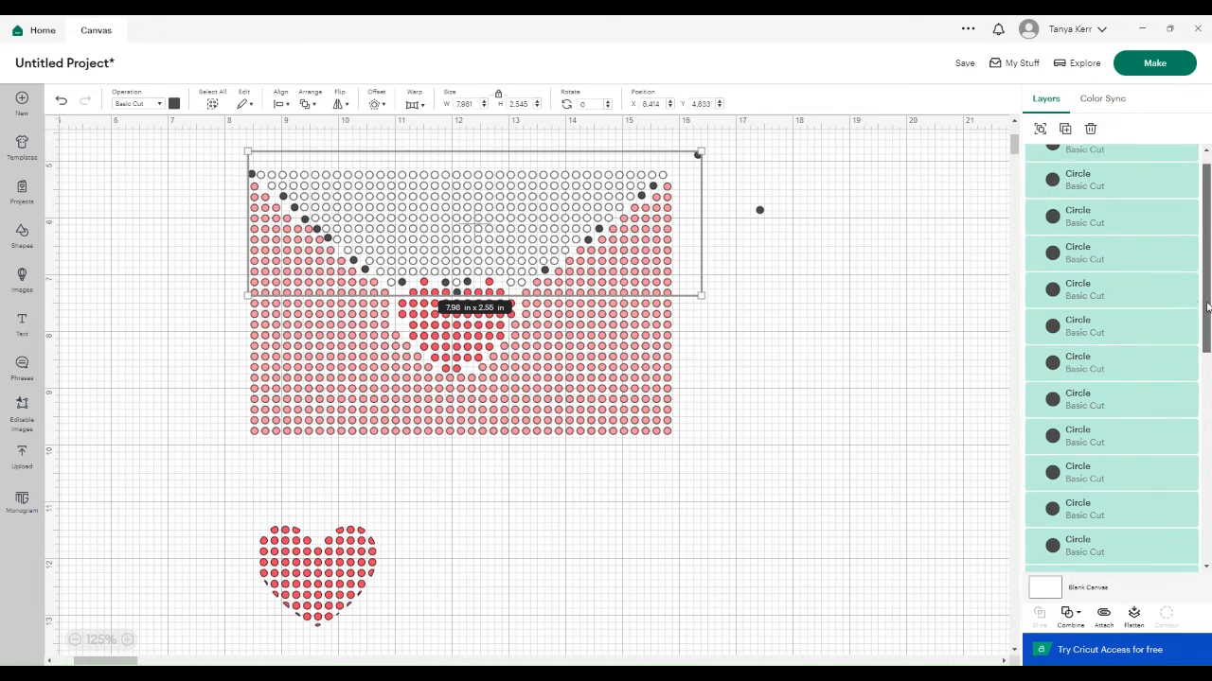
{"action": "scroll", "coordinate": [1207, 301], "scroll_direction": "up", "scroll_amount": 1}
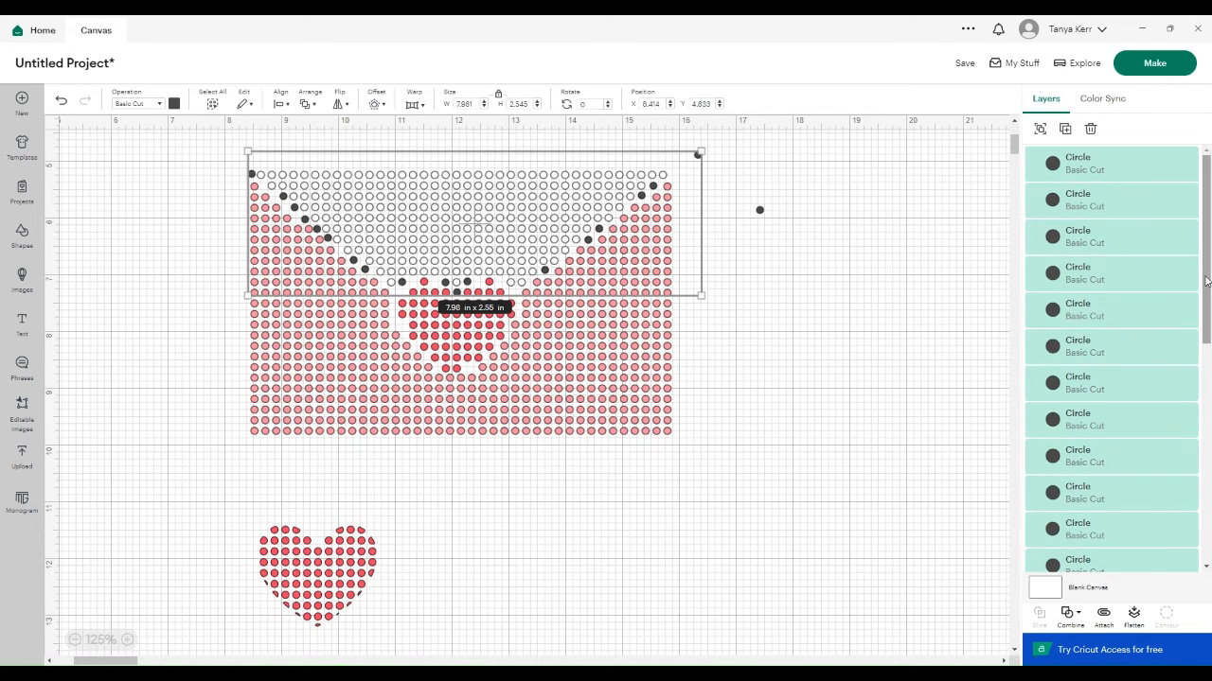
{"action": "left_click_drag", "start_coordinate": [1207, 335], "coordinate": [1193, 555]}
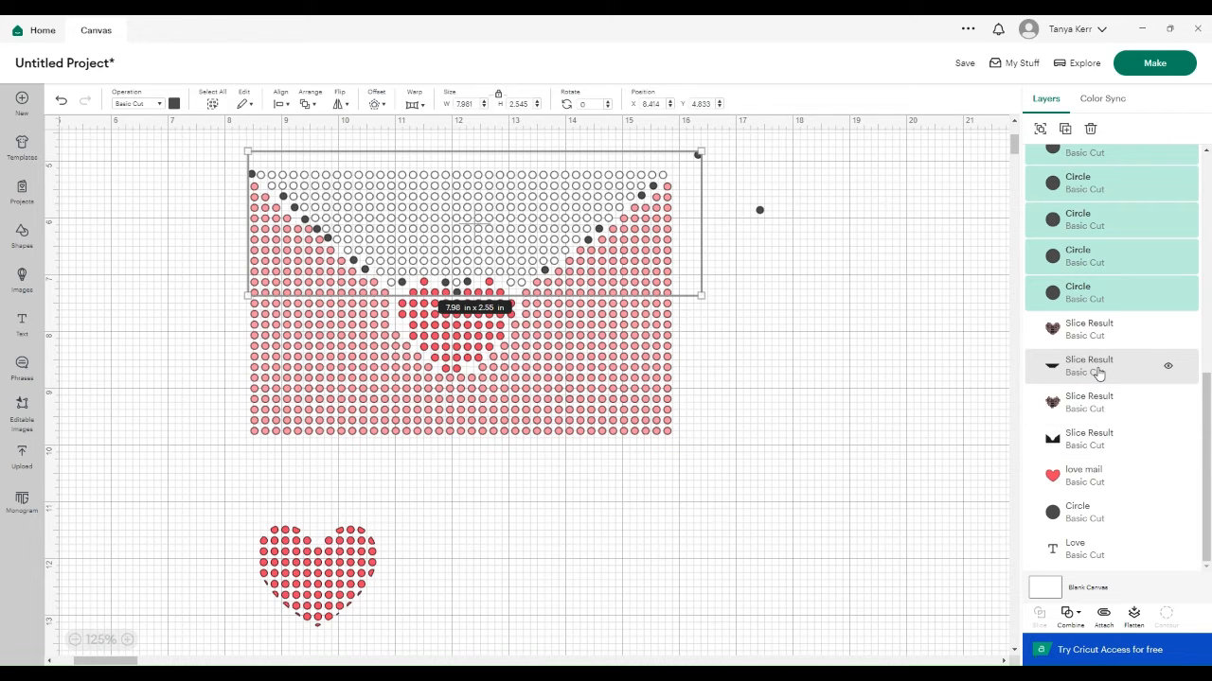
{"action": "scroll", "coordinate": [1098, 374], "scroll_direction": "up", "scroll_amount": 5}
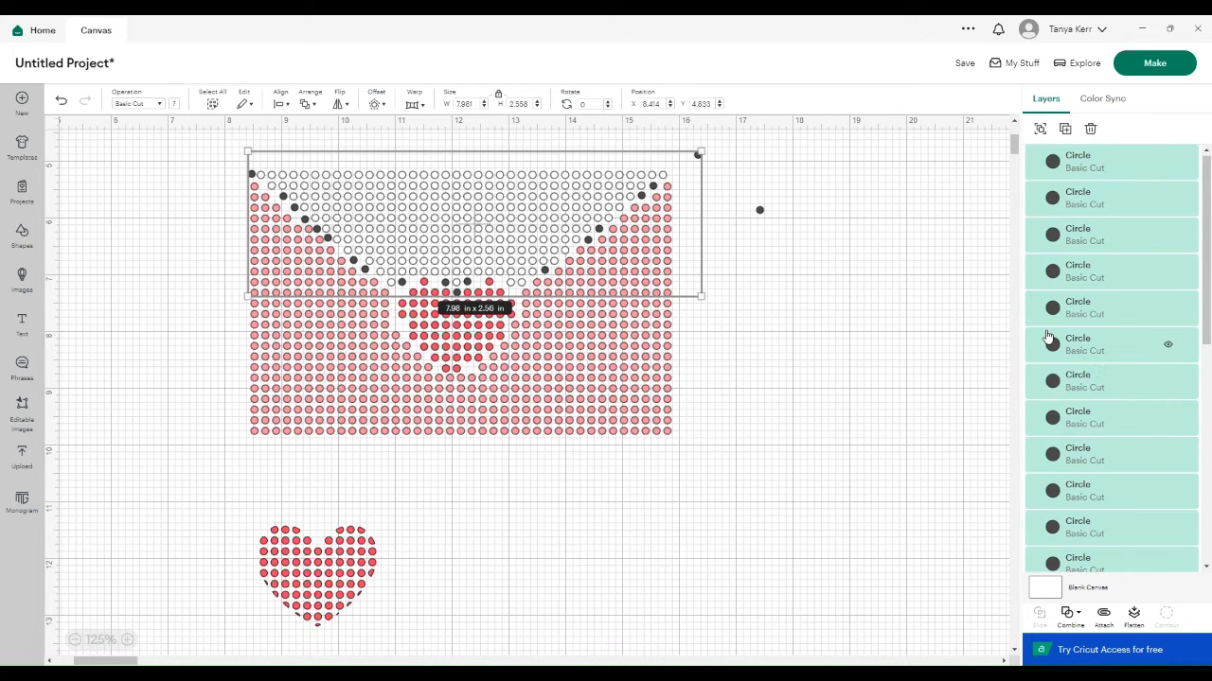
{"action": "left_click", "coordinate": [1079, 617]}
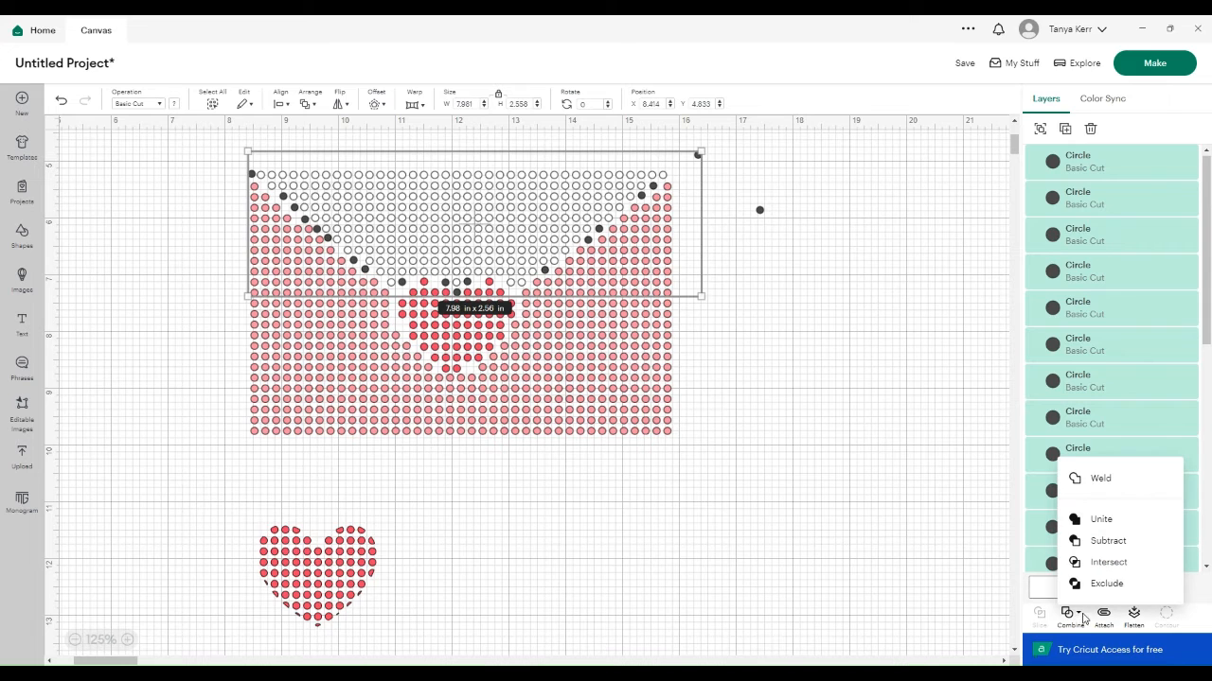
{"action": "left_click", "coordinate": [1107, 482]}
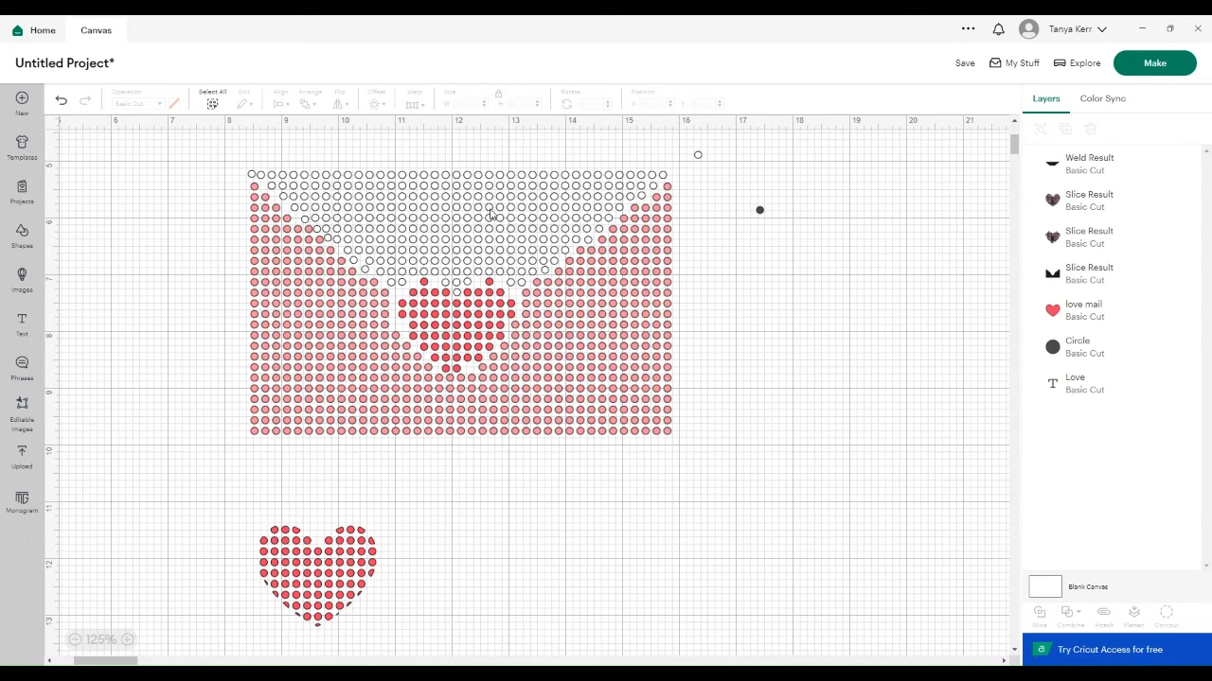
Test-move the welded flap, undo the move, and place the duplicate rhinestone heart back over the envelope's heart
{"action": "left_click_drag", "start_coordinate": [491, 220], "coordinate": [491, 202]}
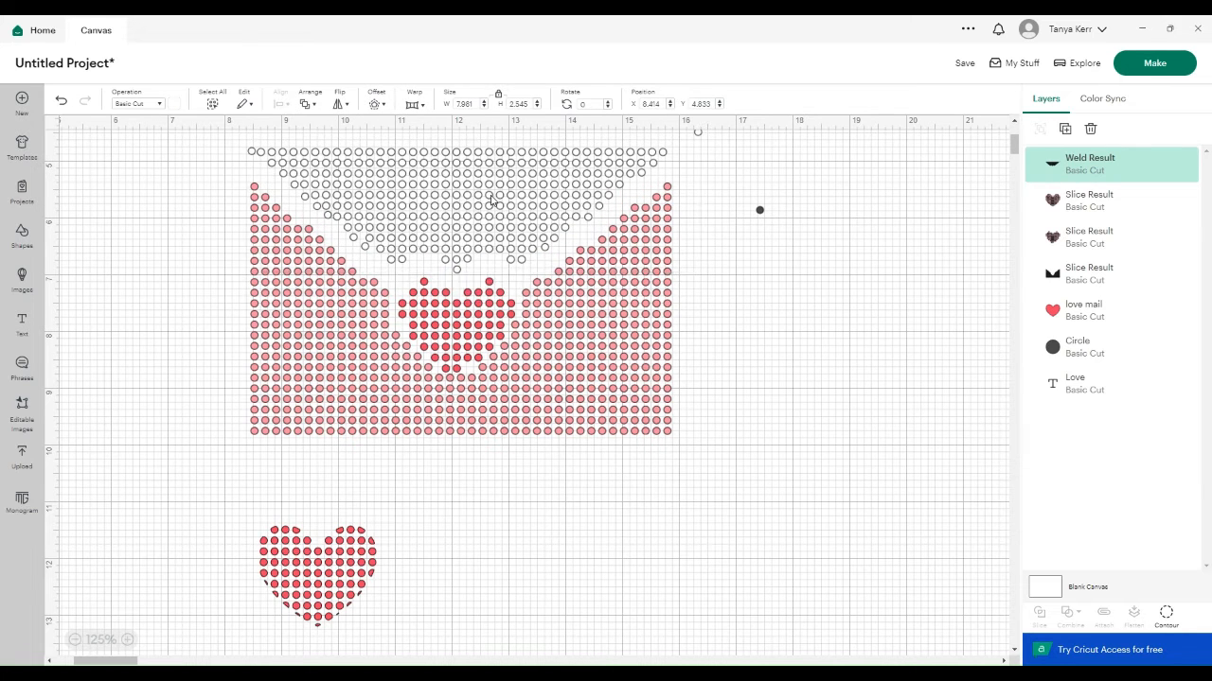
{"action": "left_click", "coordinate": [60, 103]}
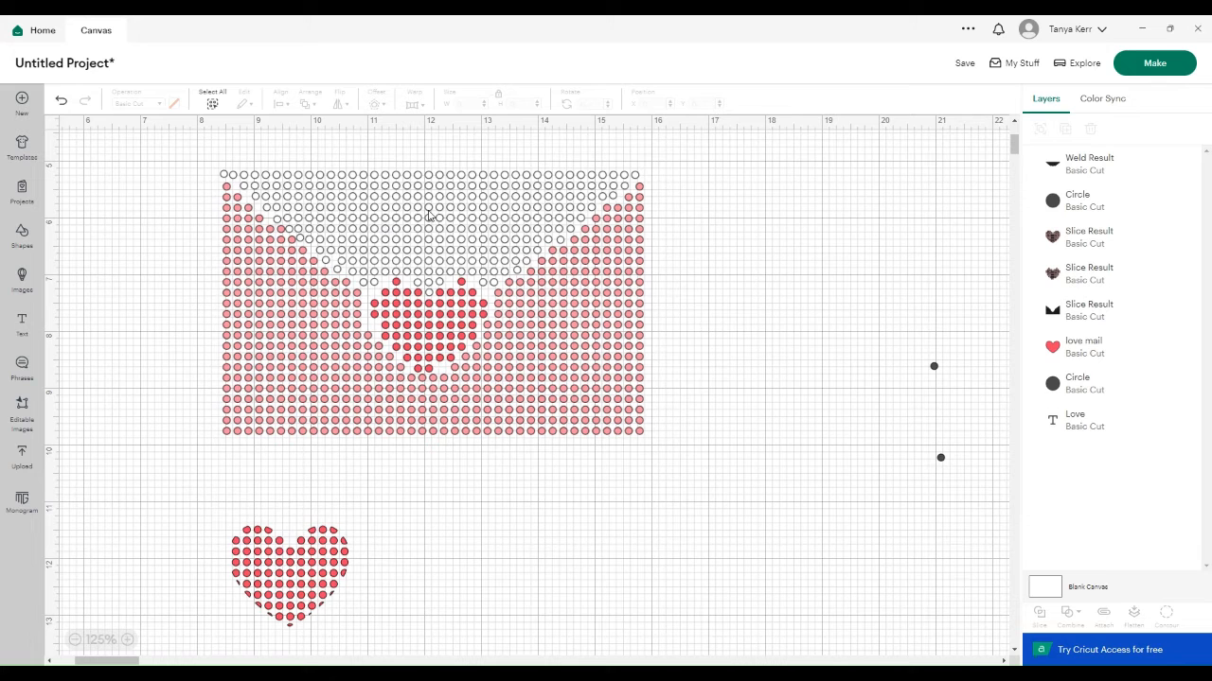
{"action": "left_click_drag", "start_coordinate": [307, 606], "coordinate": [446, 357]}
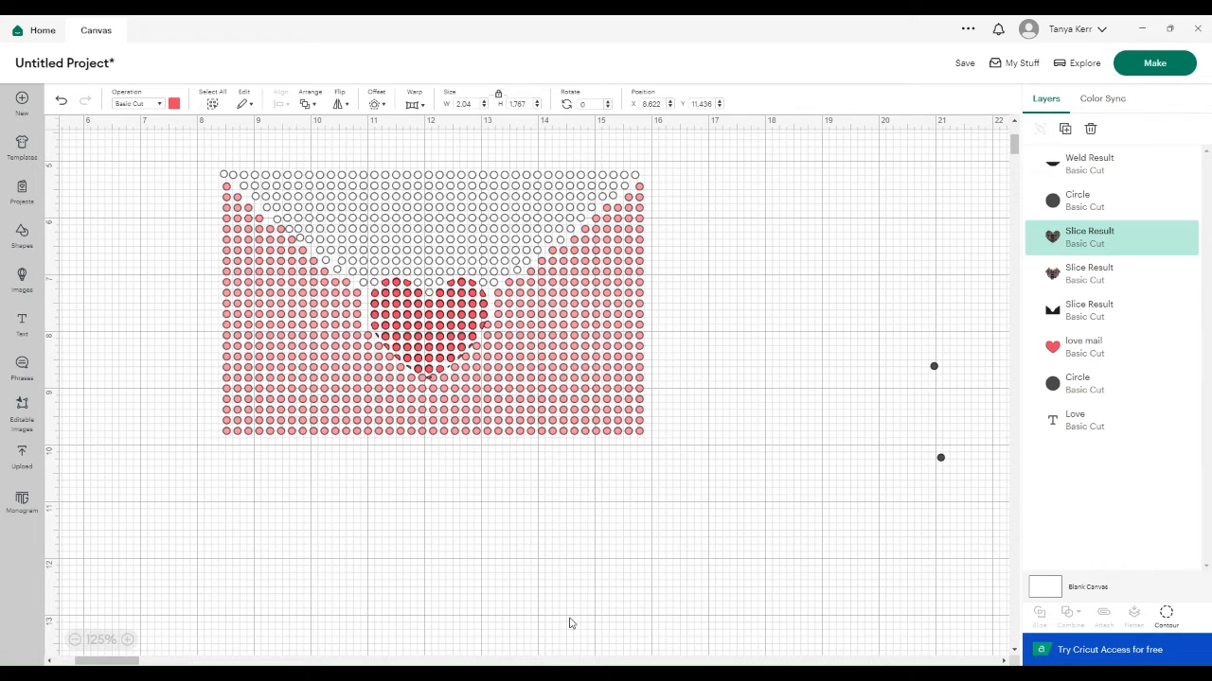
{"action": "left_click", "coordinate": [485, 577]}
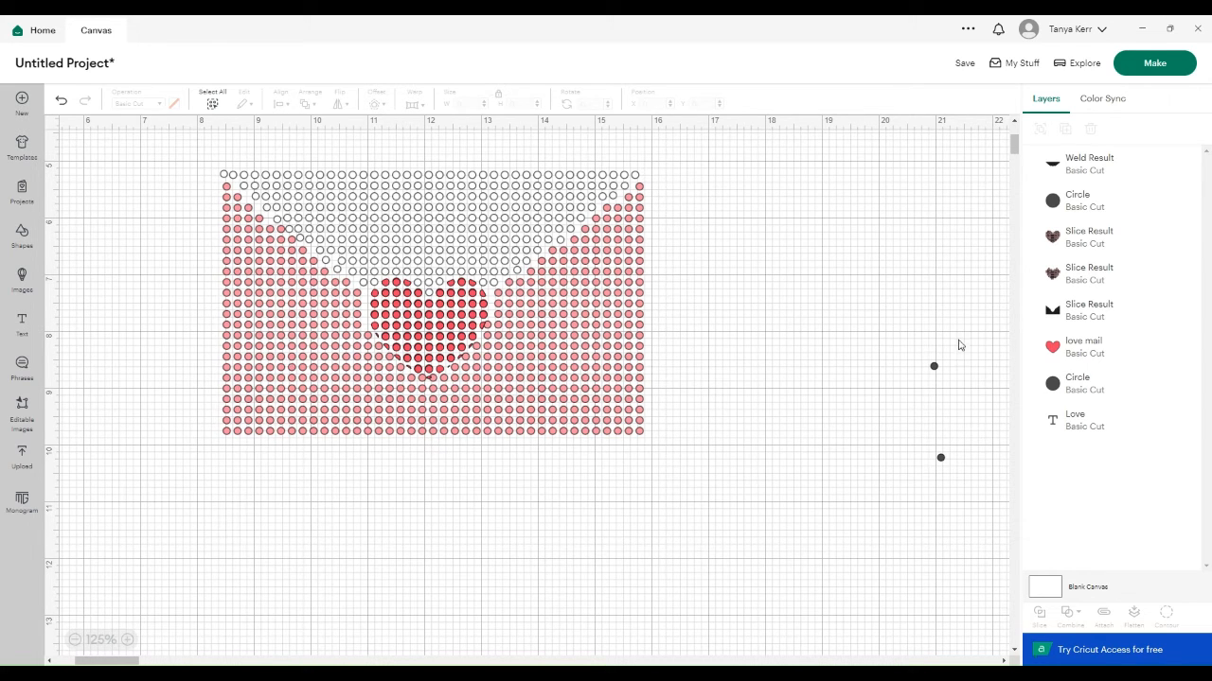
Make seven duplicates of the dark 0.123 in circle to the right of the envelope
{"action": "left_click", "coordinate": [933, 369]}
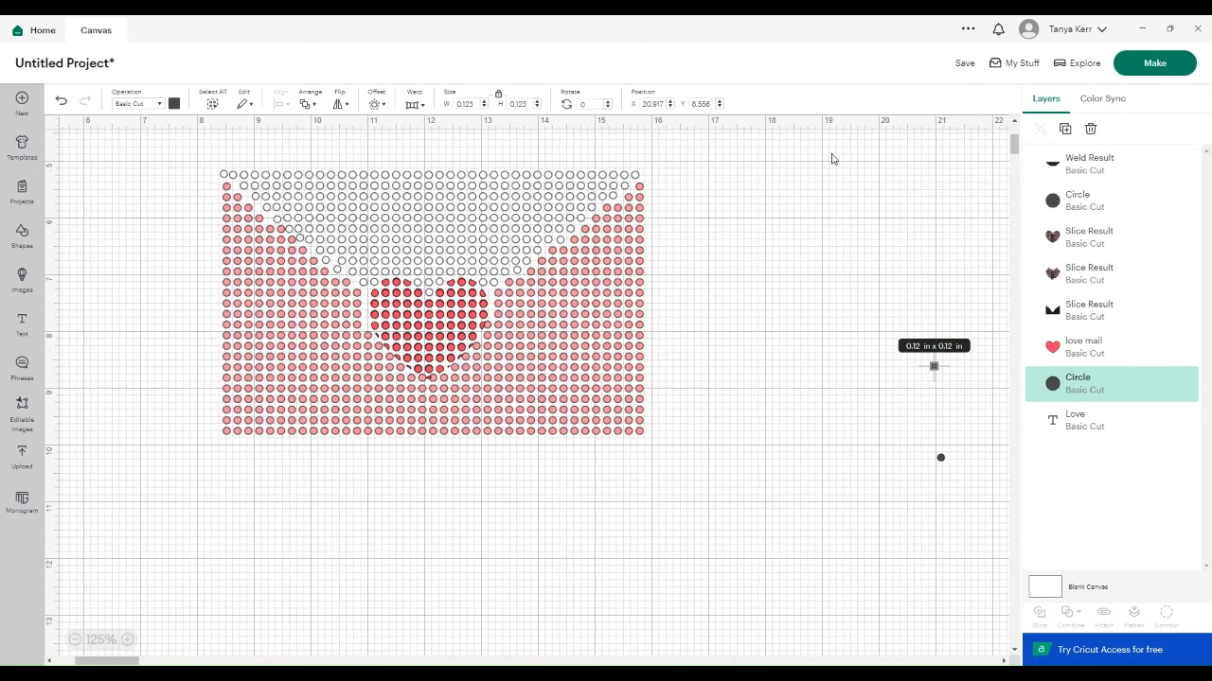
{"action": "left_click", "coordinate": [1066, 131]}
{"action": "left_click", "coordinate": [1066, 131]}
{"action": "left_click", "coordinate": [1067, 132]}
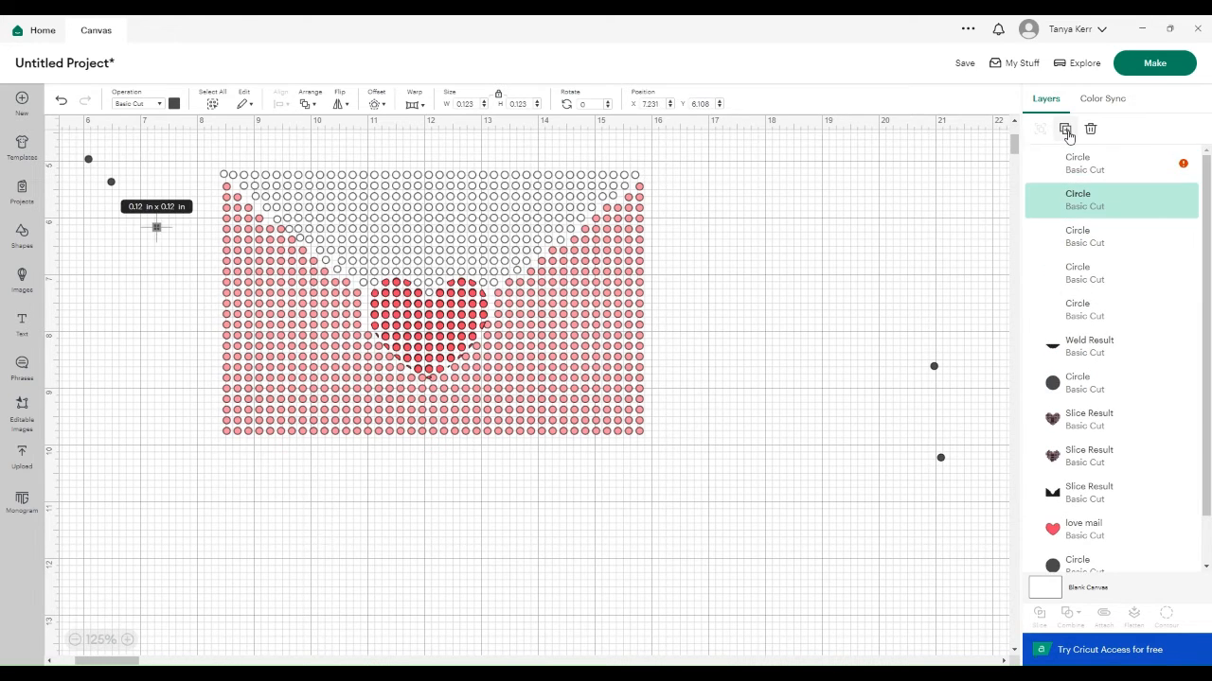
{"action": "left_click", "coordinate": [1067, 132]}
{"action": "left_click", "coordinate": [1066, 132]}
{"action": "left_click", "coordinate": [1067, 131]}
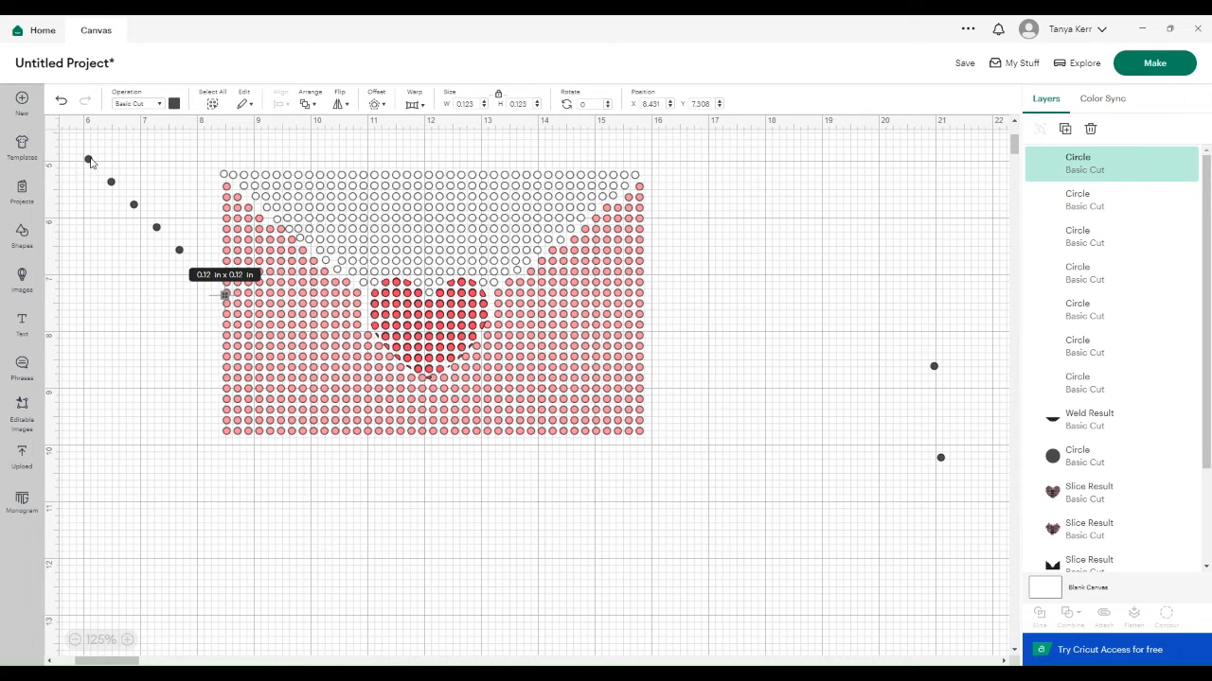
Fill three gaps along the upper part of the pink envelope's left slanted edge with duplicate circles
{"action": "left_click_drag", "start_coordinate": [90, 162], "coordinate": [260, 211]}
{"action": "left_click", "coordinate": [149, 298]}
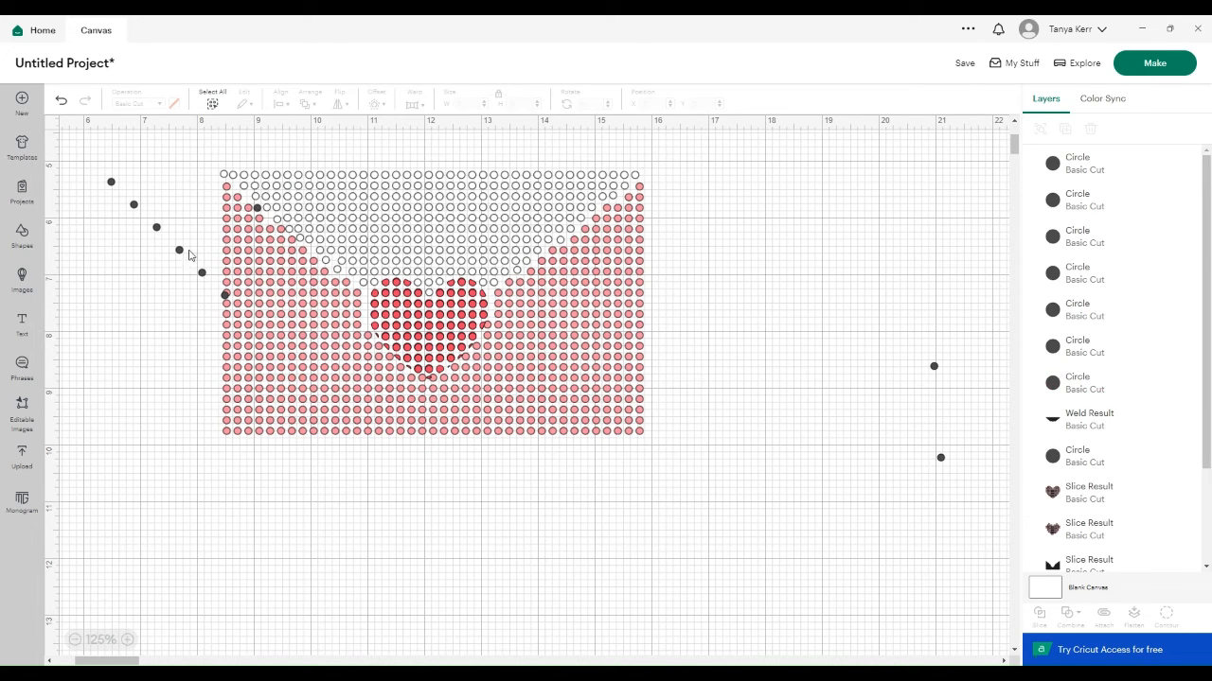
{"action": "left_click_drag", "start_coordinate": [156, 227], "coordinate": [248, 199]}
{"action": "left_click", "coordinate": [133, 344]}
{"action": "left_click_drag", "start_coordinate": [179, 250], "coordinate": [269, 222]}
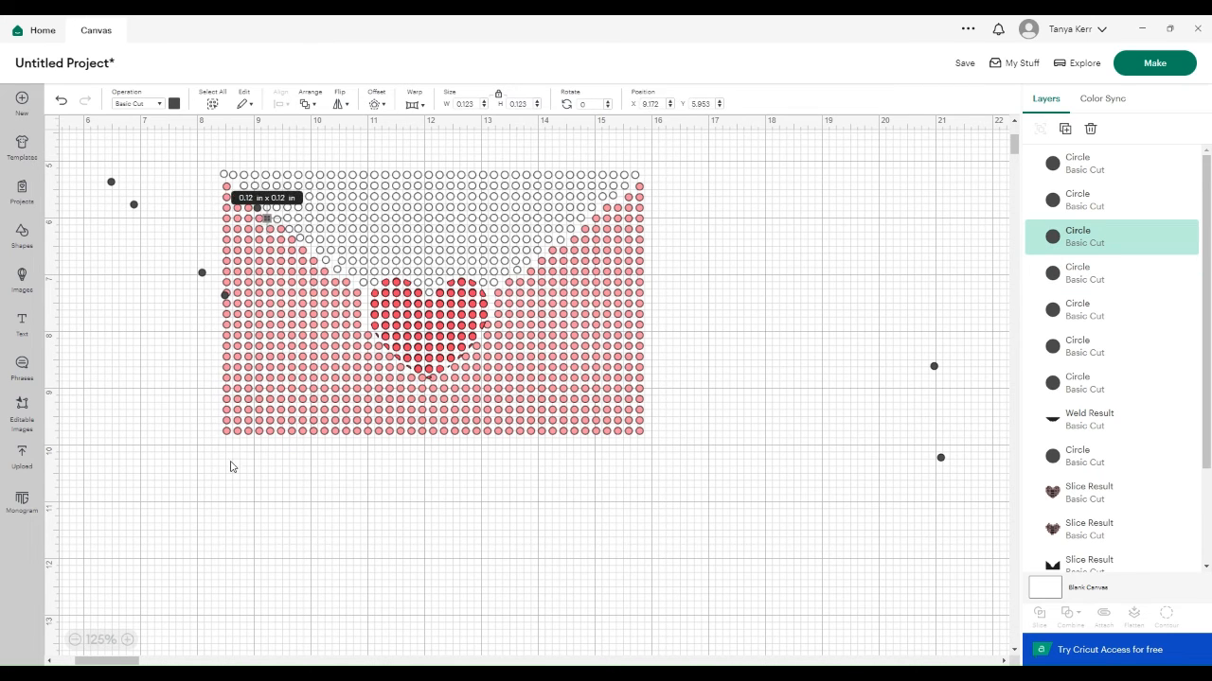
{"action": "left_click", "coordinate": [151, 329]}
Stack four duplicate circles down the gap in the pink layer along the heart's left side, undoing misplaced moves
{"action": "left_click_drag", "start_coordinate": [202, 273], "coordinate": [366, 293]}
{"action": "left_click_drag", "start_coordinate": [226, 297], "coordinate": [372, 308]}
{"action": "left_click", "coordinate": [62, 104]}
{"action": "mouse_move", "coordinate": [359, 318]}
{"action": "left_mouse_down"}
{"action": "mouse_move", "coordinate": [348, 312]}
{"action": "mouse_move", "coordinate": [367, 305]}
{"action": "left_mouse_up"}
{"action": "left_click", "coordinate": [249, 571]}
{"action": "left_click_drag", "start_coordinate": [267, 307], "coordinate": [272, 305]}
{"action": "left_click", "coordinate": [62, 102]}
{"action": "left_click_drag", "start_coordinate": [134, 205], "coordinate": [366, 313]}
{"action": "left_click_drag", "start_coordinate": [111, 182], "coordinate": [366, 326]}
{"action": "left_click", "coordinate": [535, 482]}
Make seven more duplicates of the single dark circle to the right of the envelope for the pink layer
{"action": "left_click", "coordinate": [933, 368]}
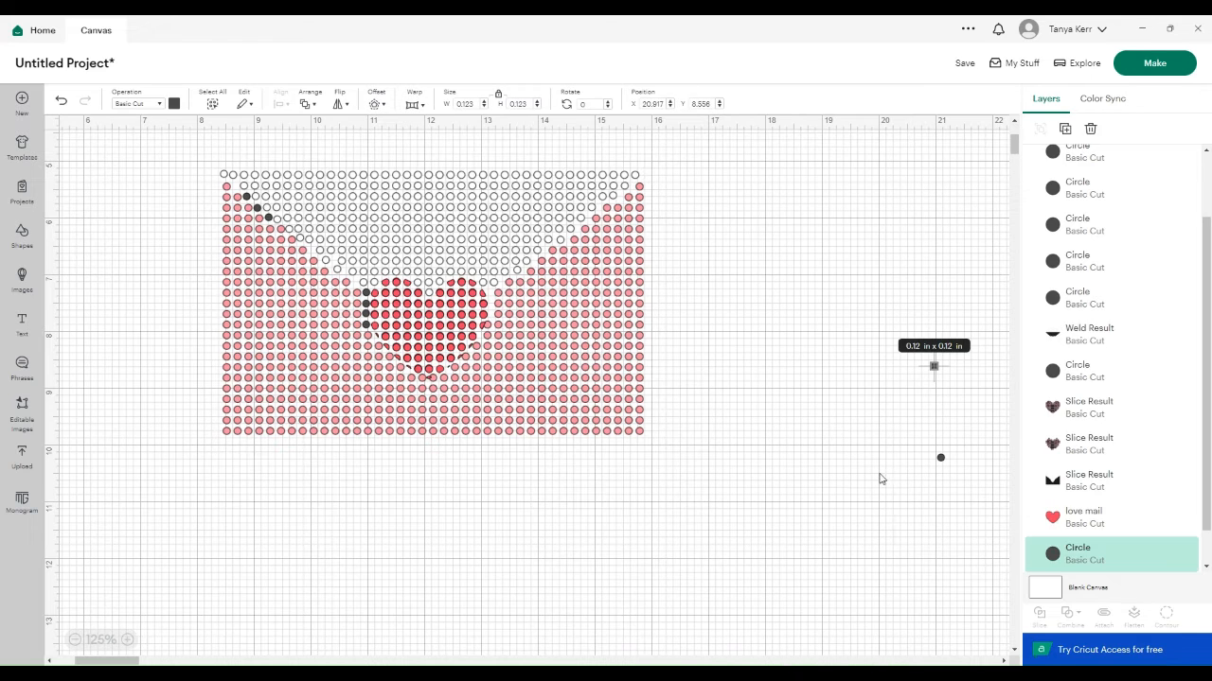
{"action": "left_click", "coordinate": [1065, 129]}
{"action": "left_click", "coordinate": [1065, 129]}
{"action": "double_click", "coordinate": [1065, 129]}
{"action": "double_click", "coordinate": [1065, 129]}
{"action": "left_click", "coordinate": [1065, 129]}
{"action": "left_click", "coordinate": [920, 292]}
{"action": "left_click", "coordinate": [940, 458]}
{"action": "left_click", "coordinate": [934, 367]}
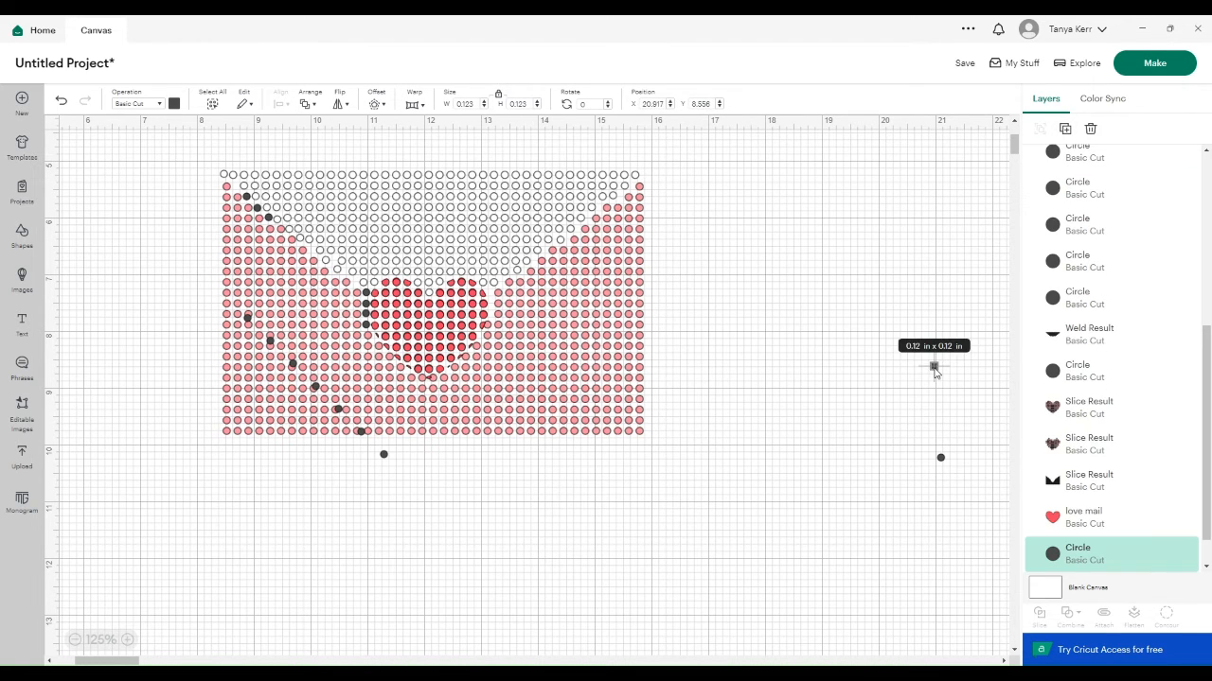
Place two dark circles in the pink layer's gap along the heart's upper-right side
{"action": "left_click_drag", "start_coordinate": [934, 372], "coordinate": [490, 299]}
{"action": "left_click", "coordinate": [752, 335]}
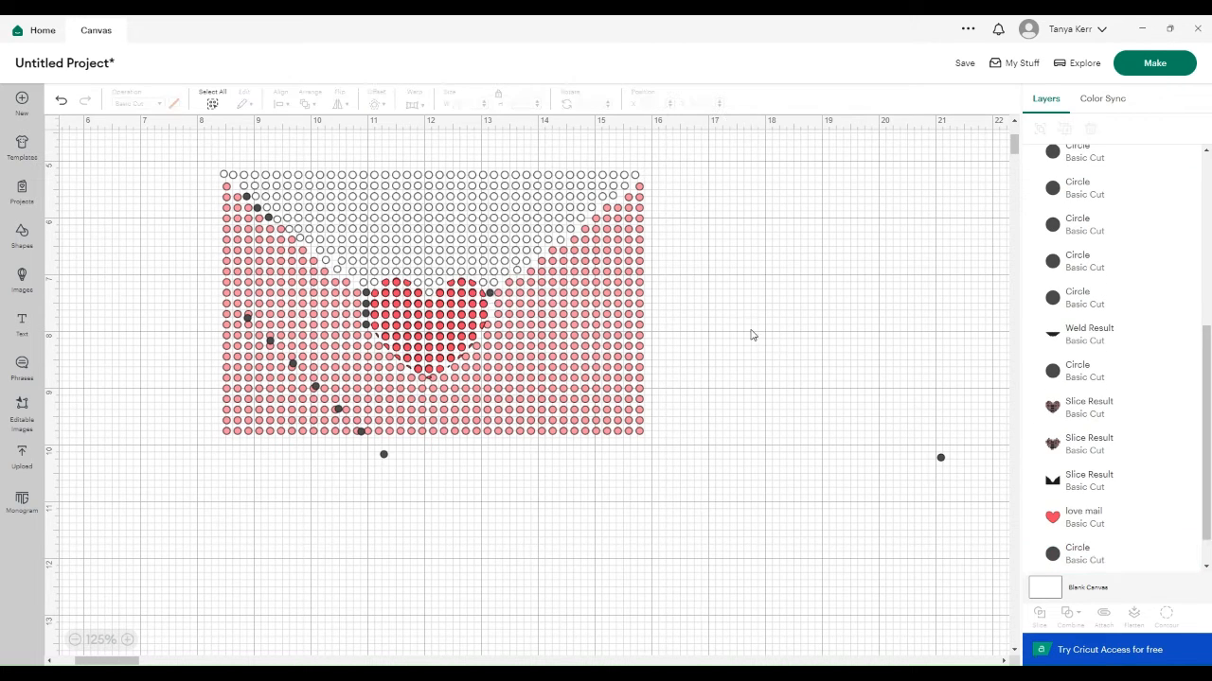
{"action": "left_click", "coordinate": [491, 296]}
{"action": "left_click", "coordinate": [383, 440]}
{"action": "left_click_drag", "start_coordinate": [384, 456], "coordinate": [492, 305]}
{"action": "left_click", "coordinate": [645, 338]}
{"action": "left_click", "coordinate": [493, 304]}
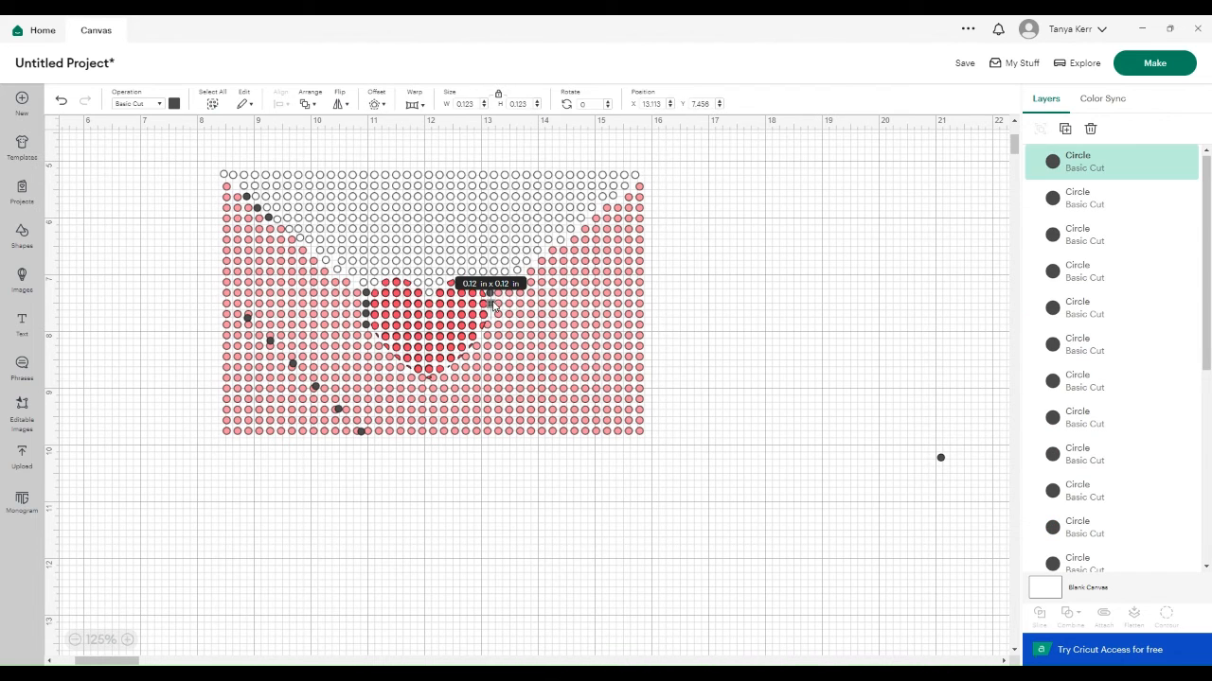
{"action": "left_click", "coordinate": [805, 320]}
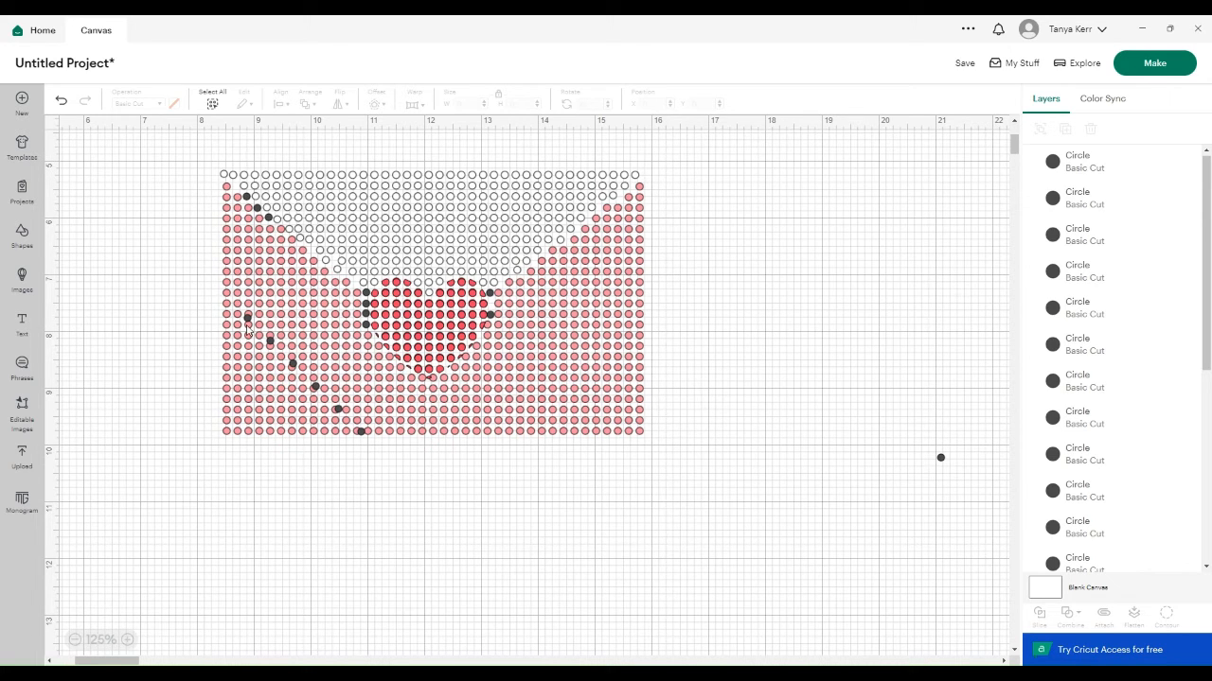
Move the spare dark circles off the pink layer to the empty canvas below the envelope
{"action": "left_click_drag", "start_coordinate": [247, 322], "coordinate": [280, 630]}
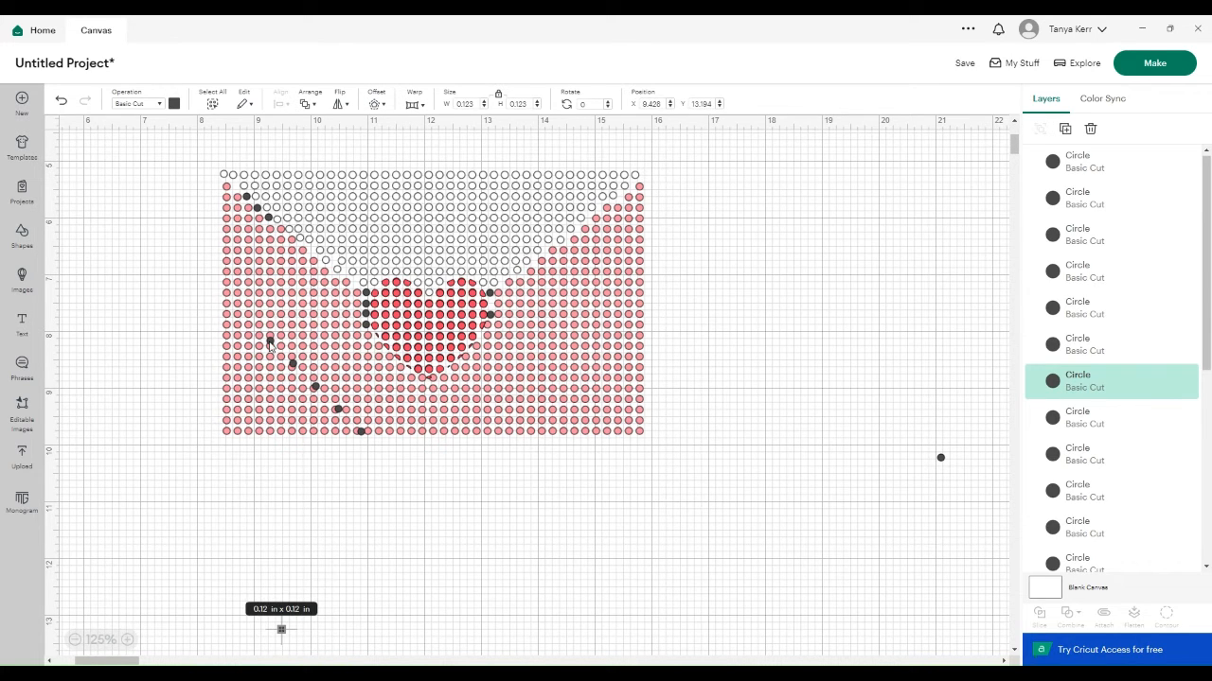
{"action": "left_click_drag", "start_coordinate": [270, 343], "coordinate": [334, 626]}
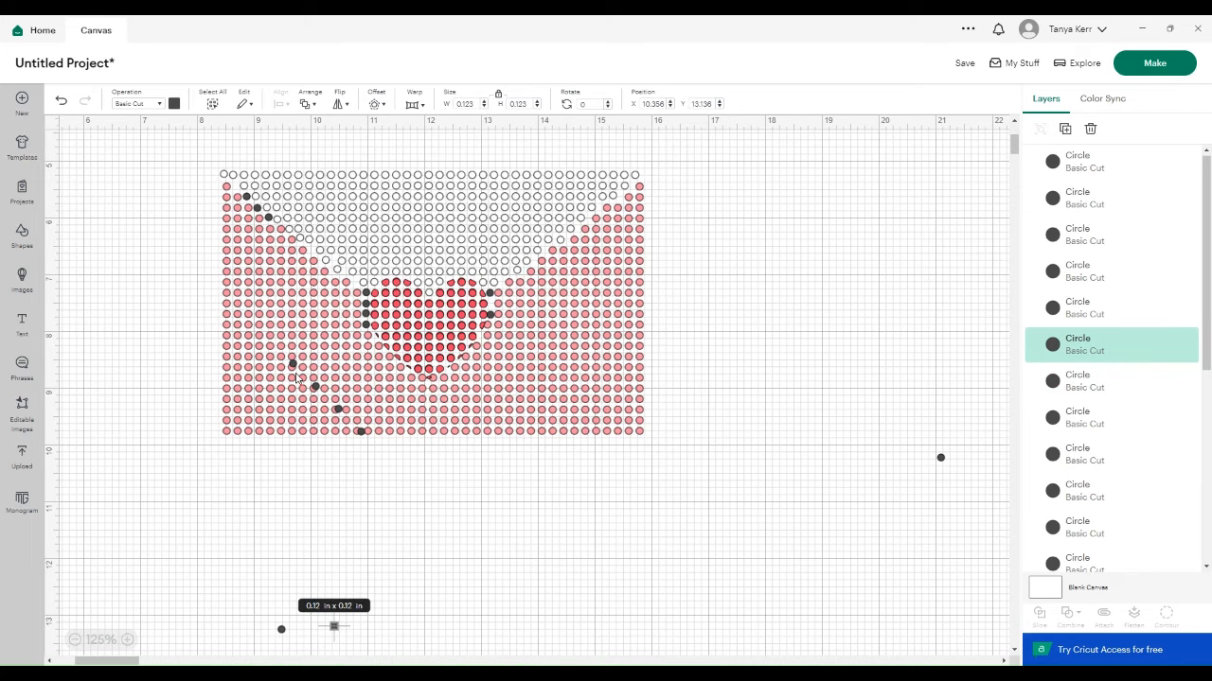
{"action": "left_click_drag", "start_coordinate": [293, 365], "coordinate": [287, 482]}
{"action": "left_click_drag", "start_coordinate": [287, 482], "coordinate": [301, 618]}
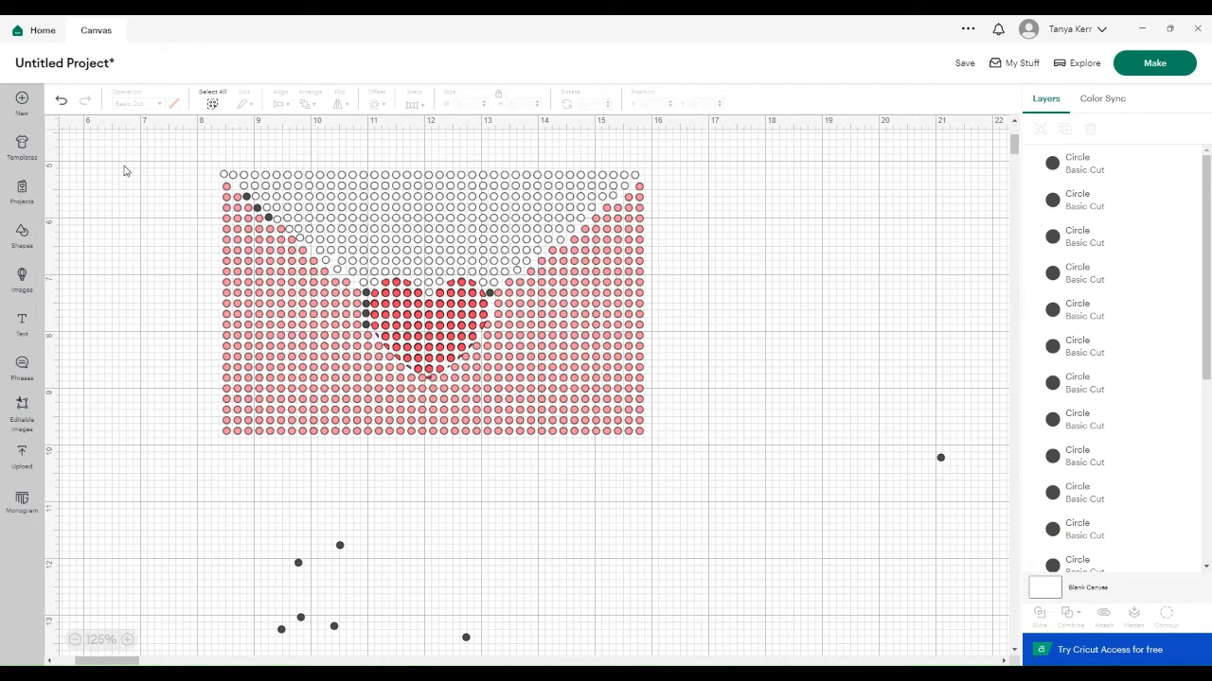
Weld the three circles on the left slanted edge and the five beside the heart to the pink envelope layer
{"action": "left_click", "coordinate": [246, 199]}
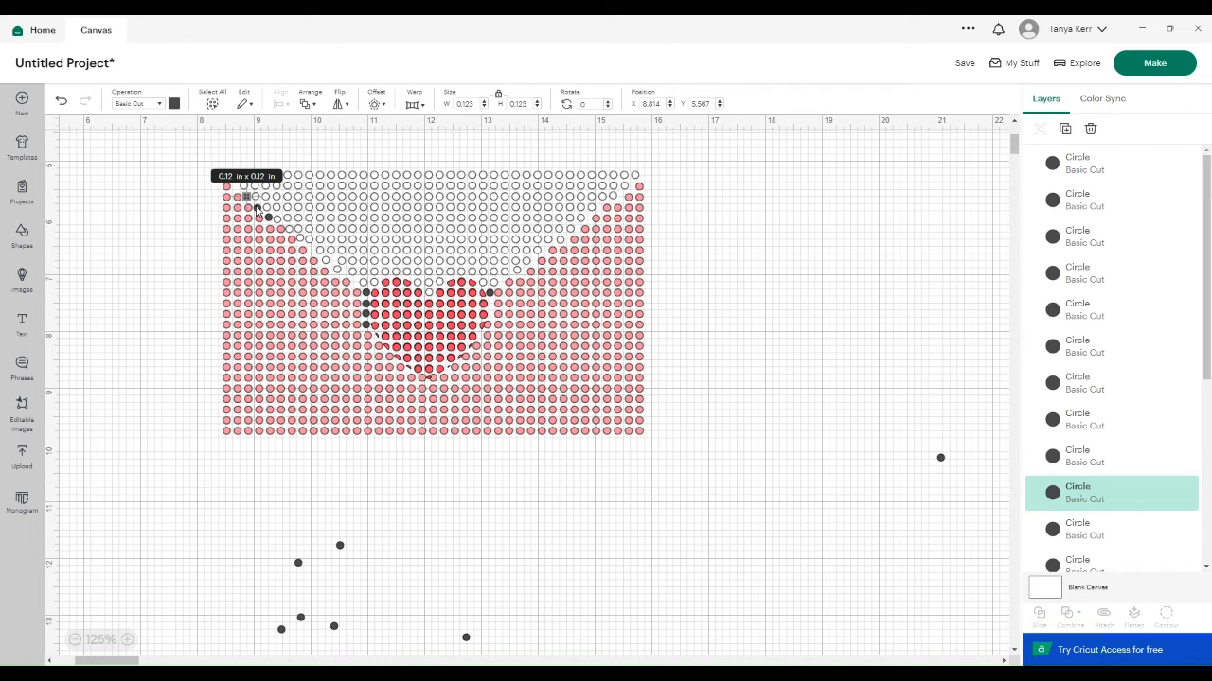
{"action": "left_click", "coordinate": [257, 208], "text": "shift"}
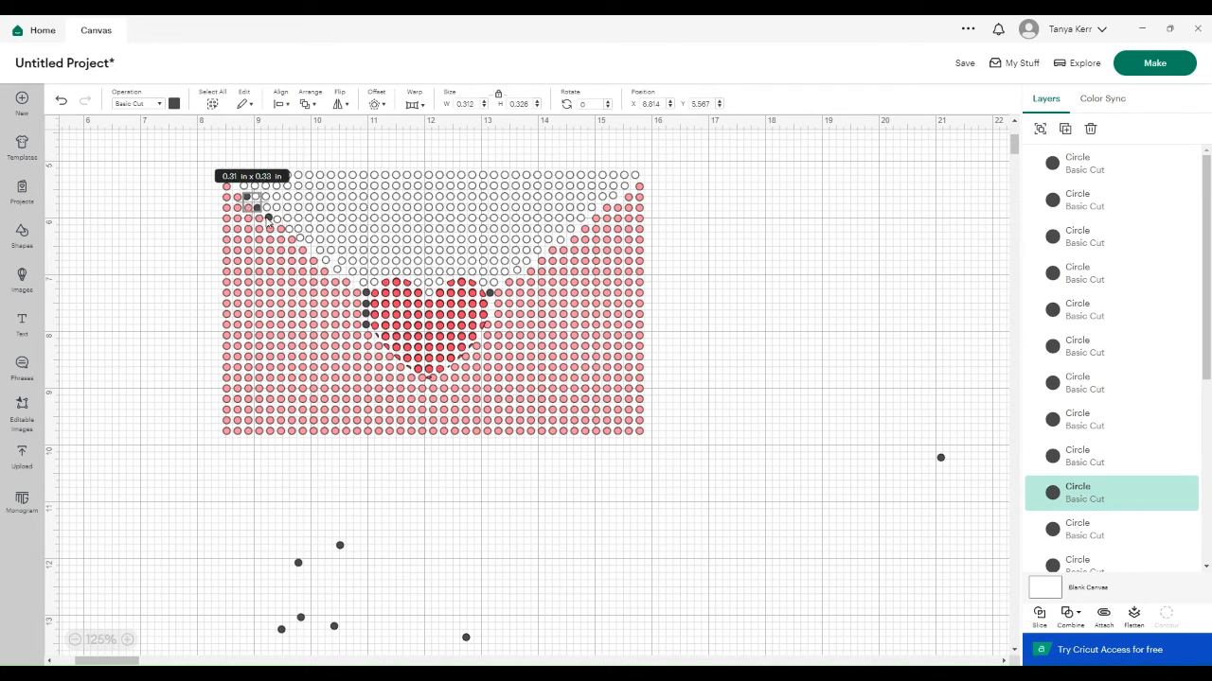
{"action": "left_click", "coordinate": [269, 220], "text": "shift"}
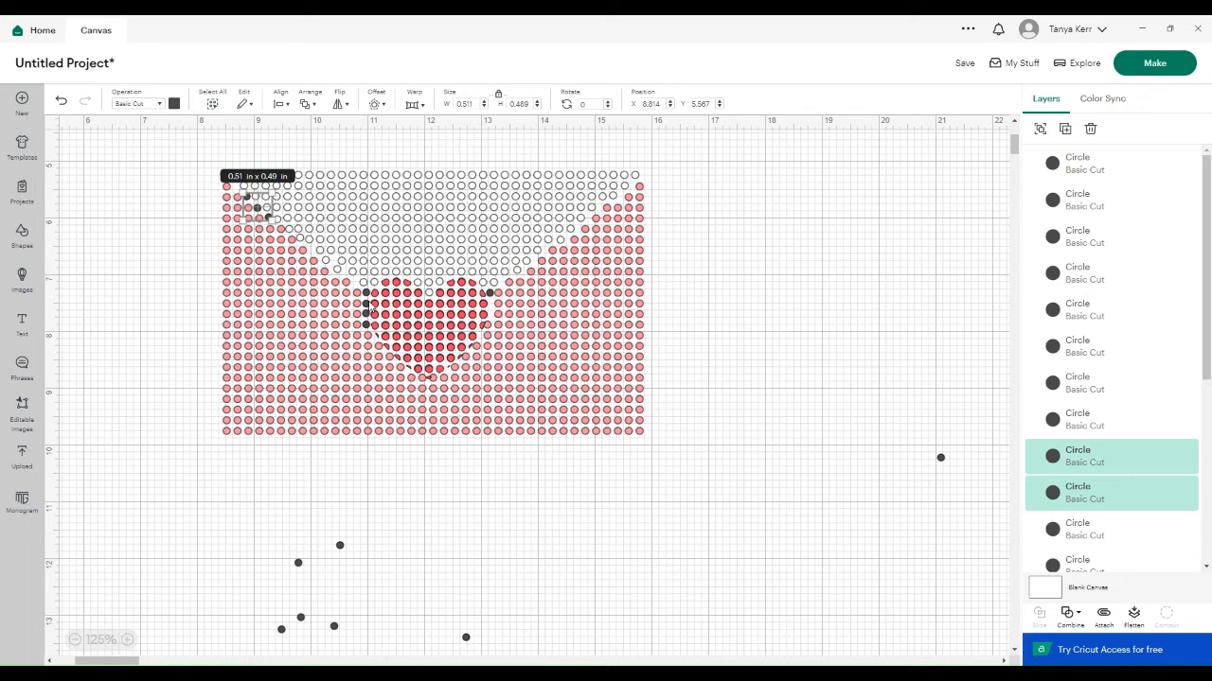
{"action": "left_click", "coordinate": [366, 293], "text": "shift"}
{"action": "left_click", "coordinate": [367, 304], "text": "shift"}
{"action": "left_click", "coordinate": [366, 315], "text": "shift"}
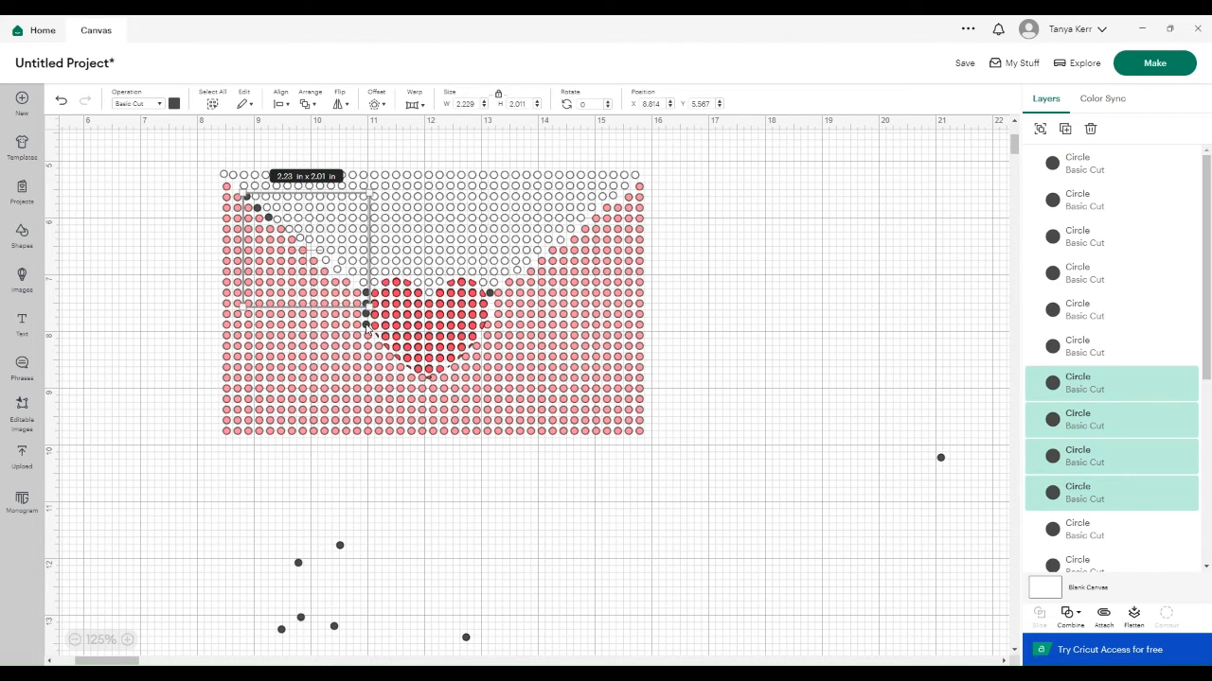
{"action": "left_click", "coordinate": [366, 325], "text": "shift"}
{"action": "left_click", "coordinate": [490, 294], "text": "shift"}
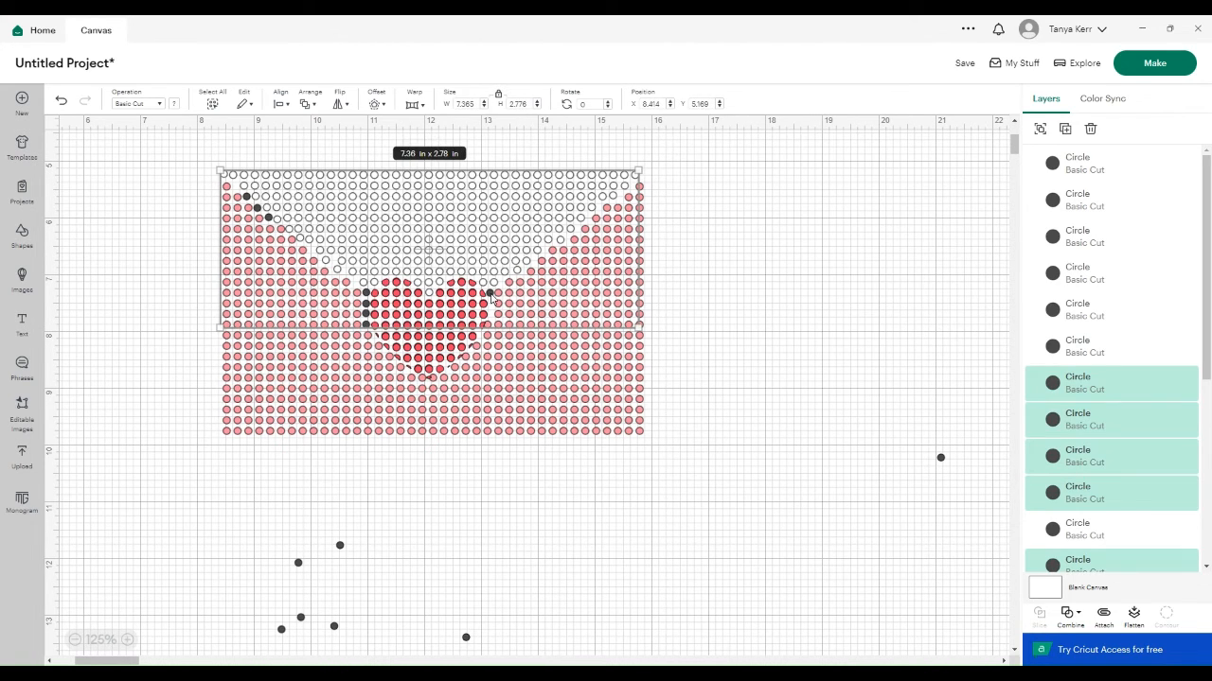
{"action": "left_click", "coordinate": [624, 435], "text": "shift"}
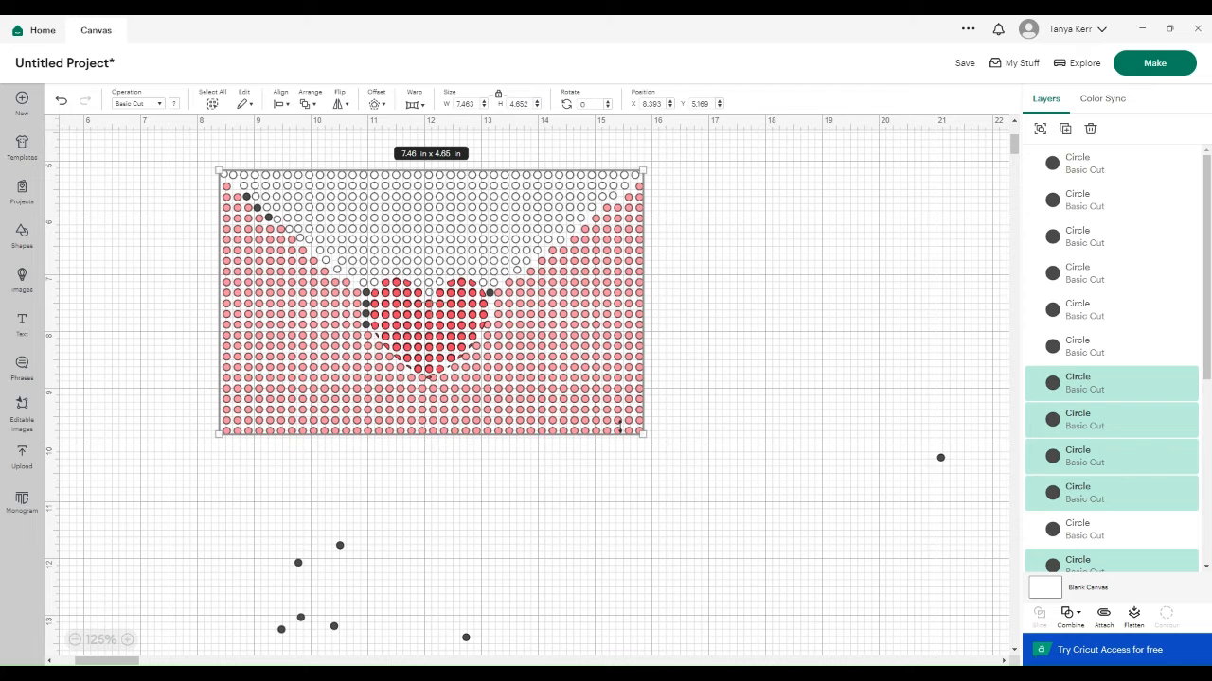
{"action": "left_click", "coordinate": [1080, 617]}
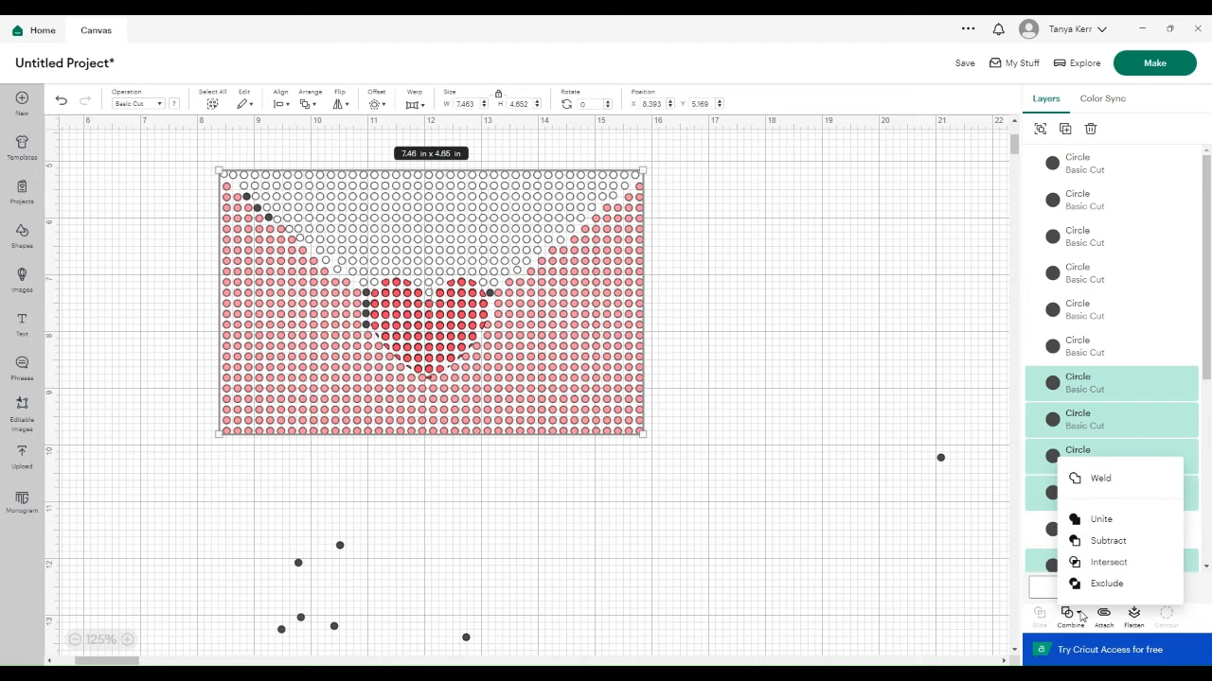
{"action": "left_click", "coordinate": [1096, 477]}
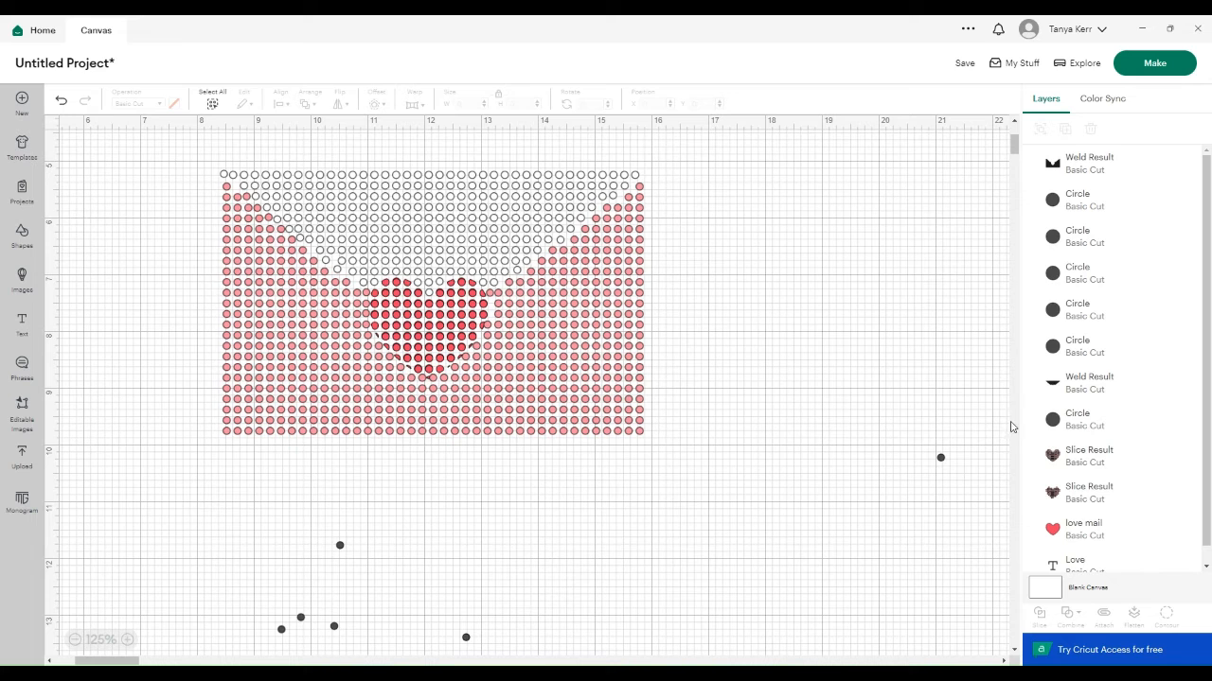
Move the upper heart Slice Result off the envelope to the empty canvas at its lower left
{"action": "left_click", "coordinate": [1090, 461]}
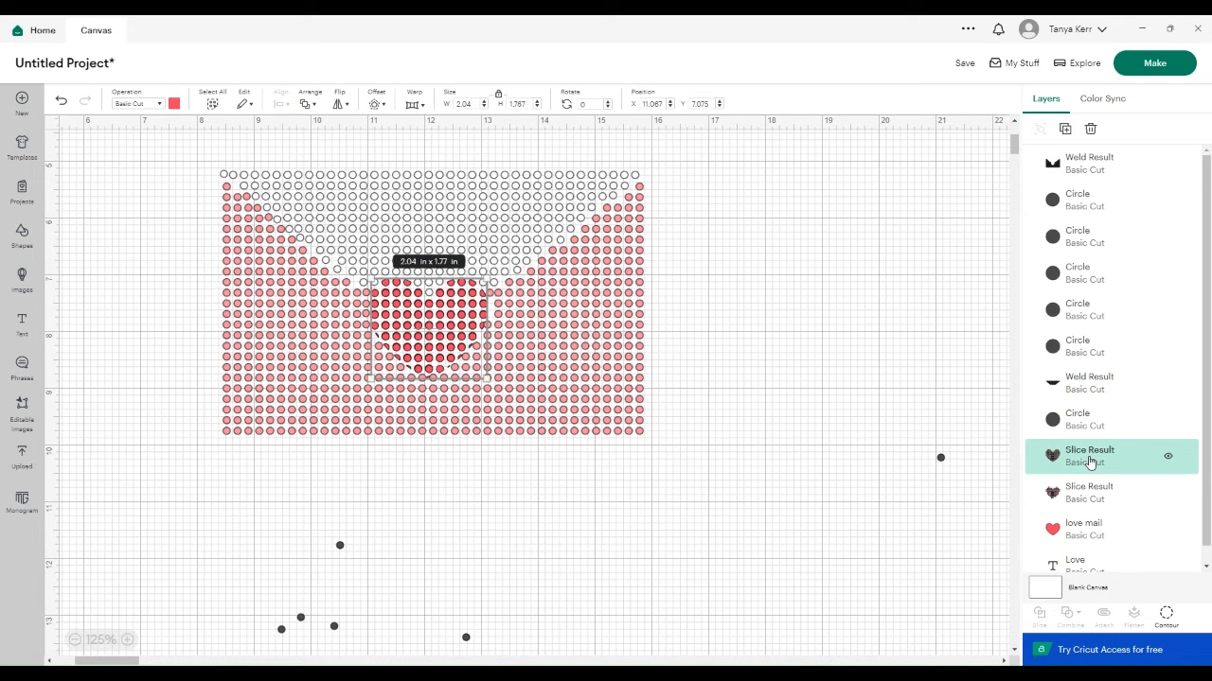
{"action": "key", "text": "Down"}
{"action": "key", "text": "Down"}
{"action": "key", "text": "Down"}
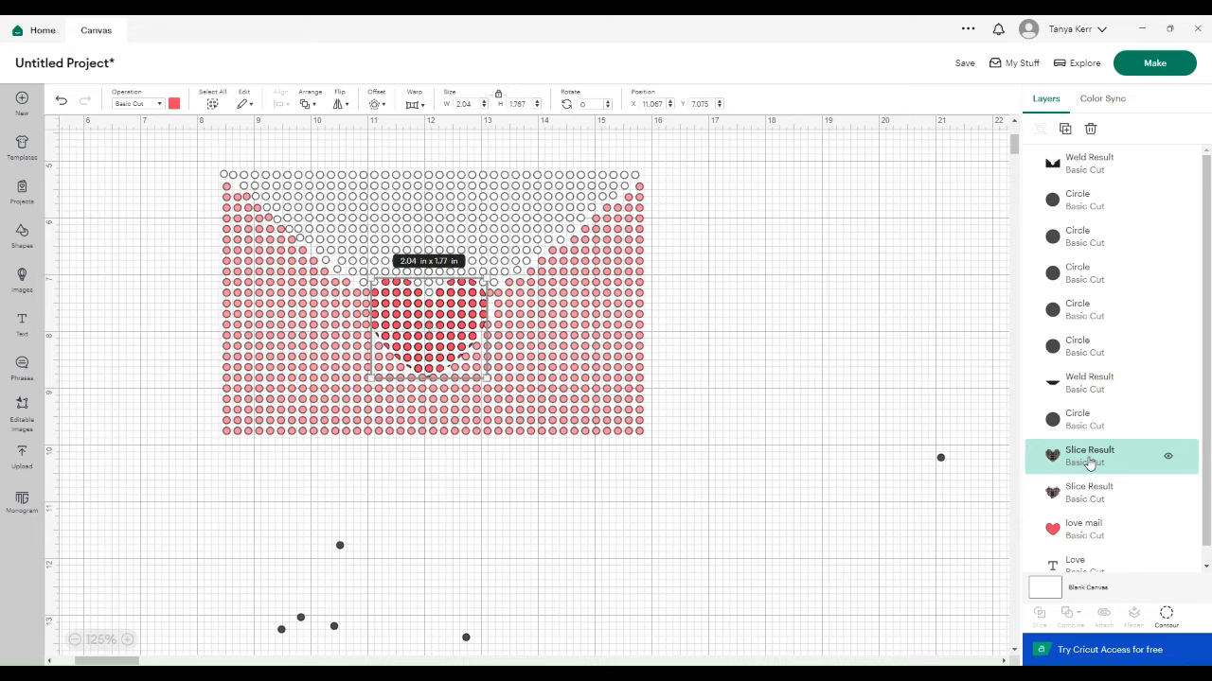
{"action": "key", "text": "Down"}
{"action": "key", "text": "Down"}
{"action": "key", "text": "Down"}
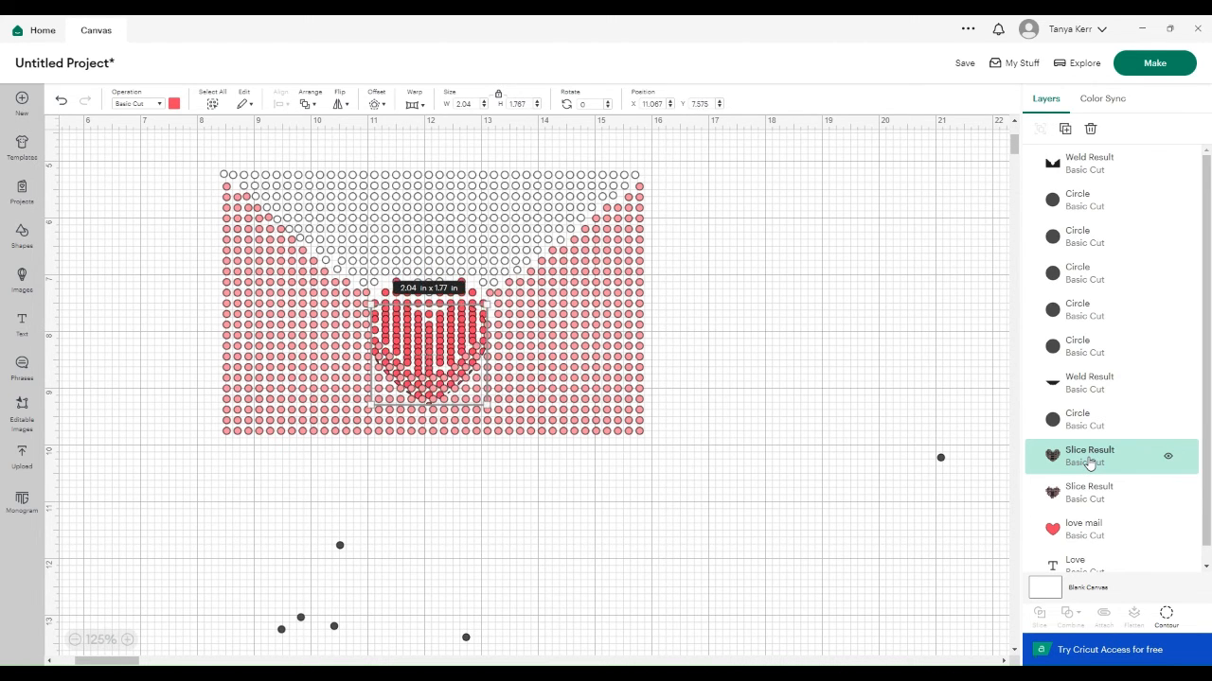
{"action": "key", "text": "Down"}
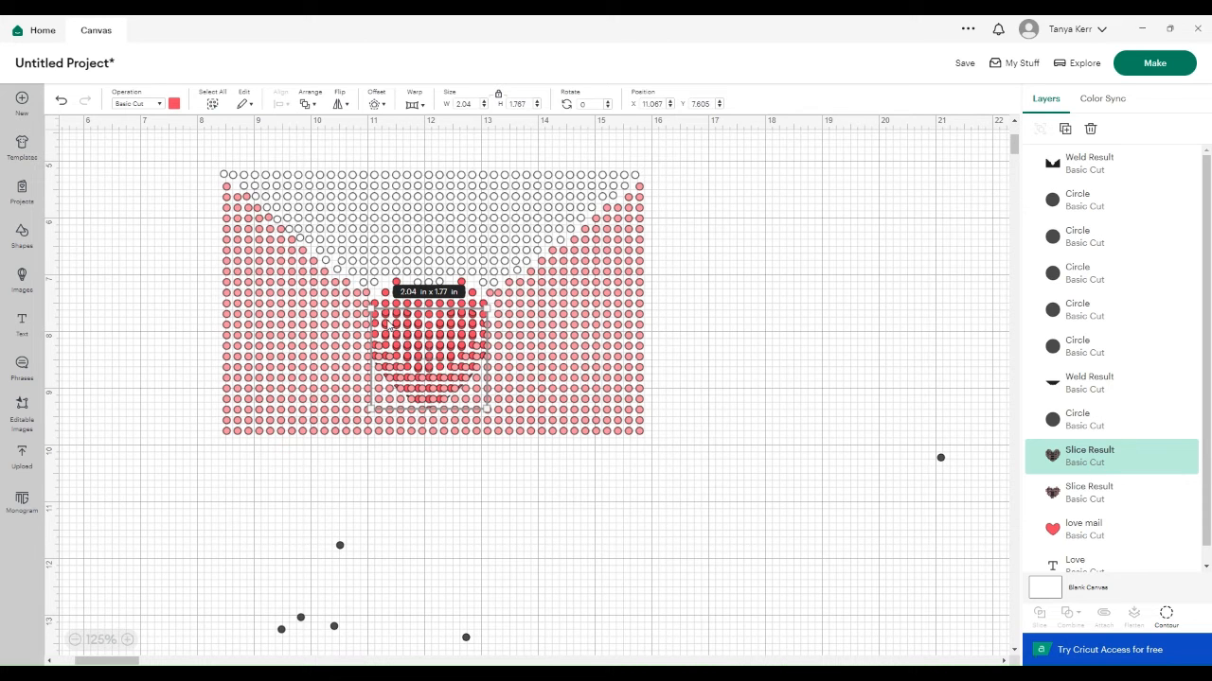
{"action": "left_click_drag", "start_coordinate": [397, 324], "coordinate": [107, 507]}
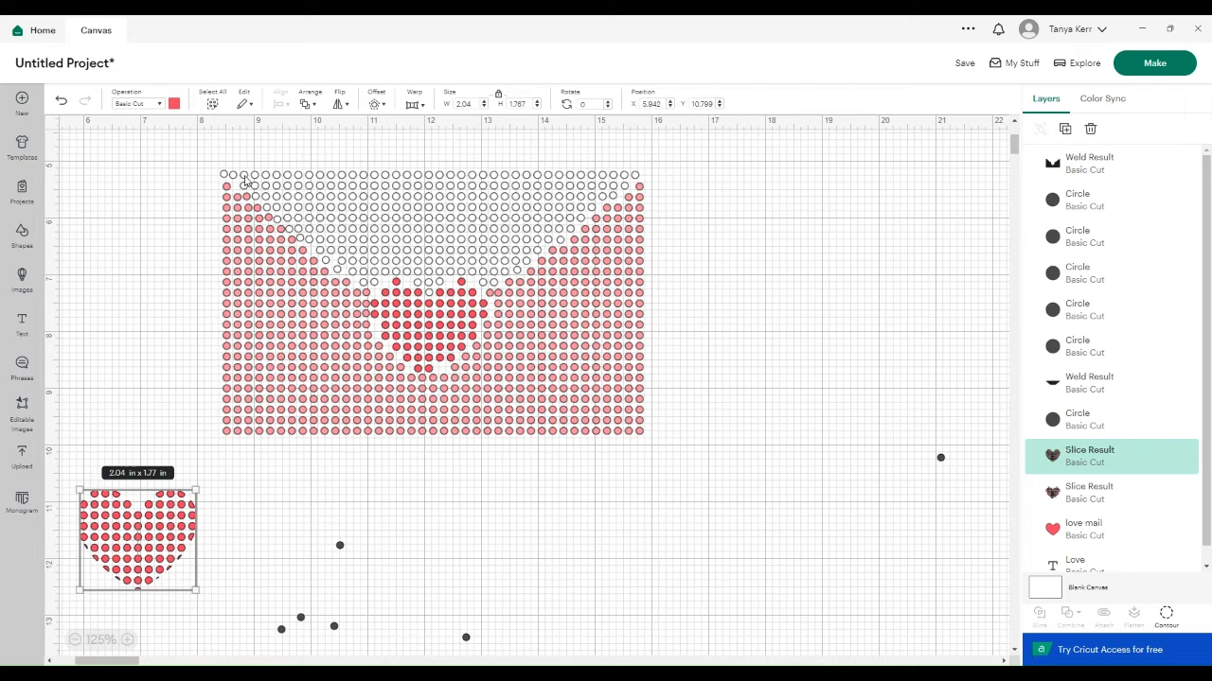
Place five spare dark circles in the gaps along the top edge and upper-left shoulder of the red heart
{"action": "left_click", "coordinate": [434, 223]}
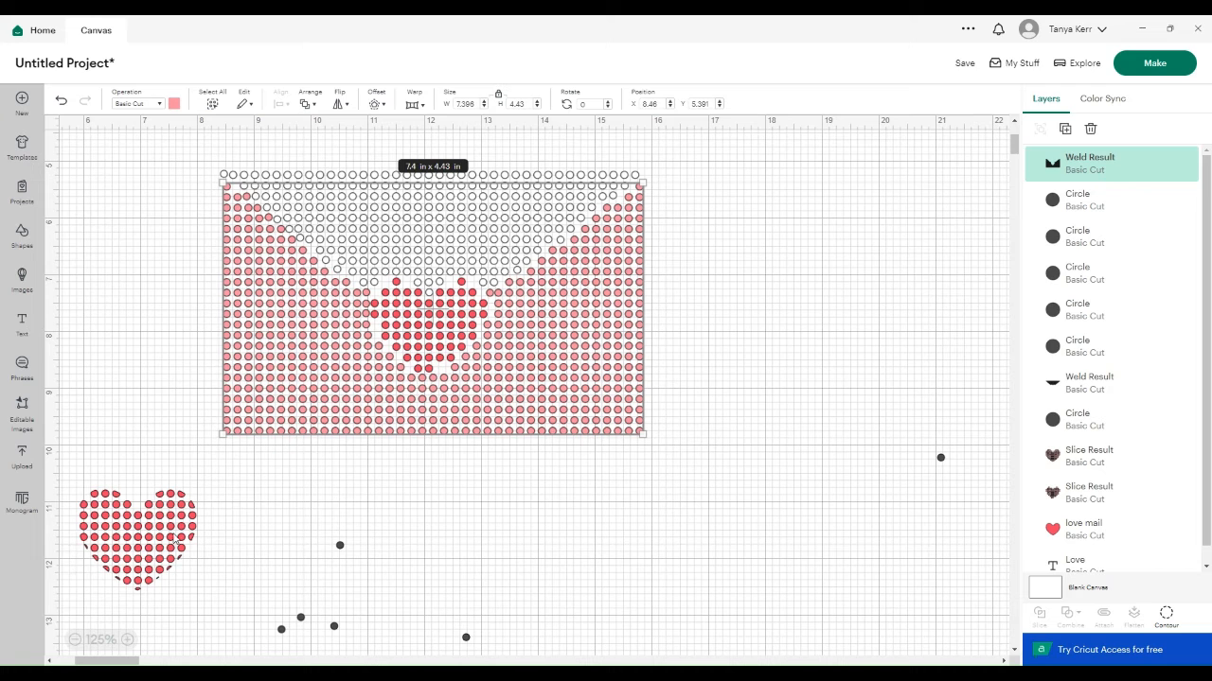
{"action": "left_click", "coordinate": [377, 530]}
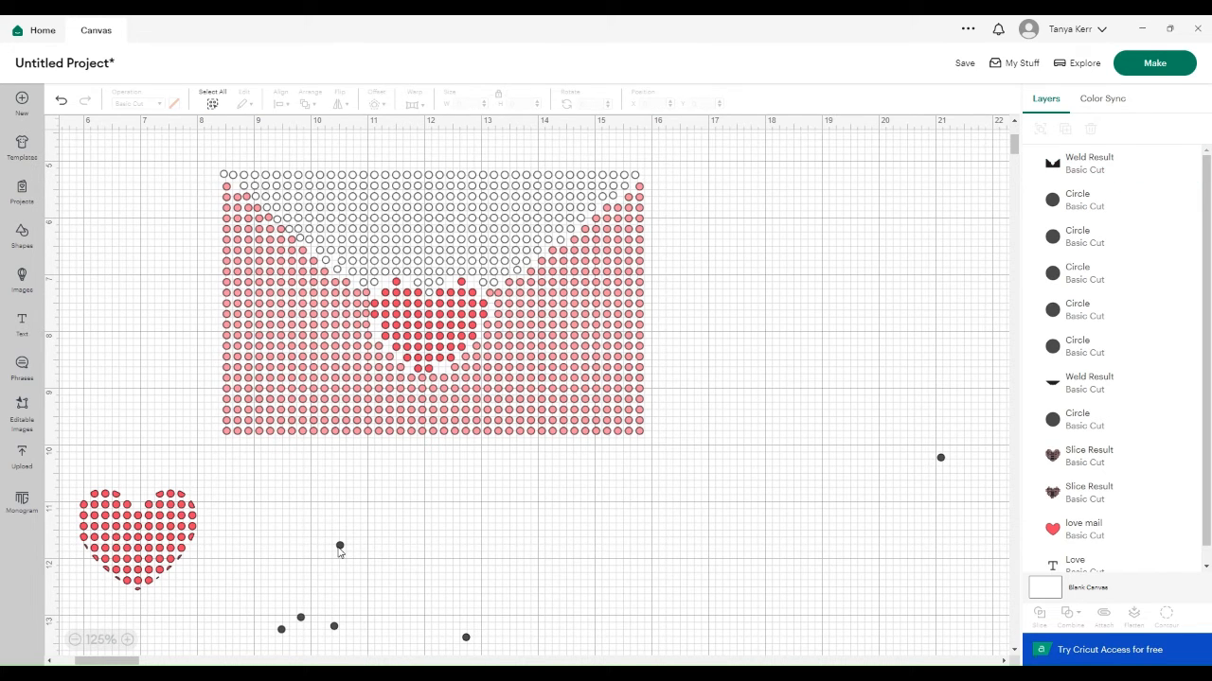
{"action": "left_click_drag", "start_coordinate": [340, 547], "coordinate": [407, 282]}
{"action": "left_click_drag", "start_coordinate": [334, 626], "coordinate": [450, 282]}
{"action": "left_click_drag", "start_coordinate": [466, 638], "coordinate": [472, 282]}
{"action": "left_click_drag", "start_coordinate": [301, 618], "coordinate": [376, 293]}
Make seven duplicates of the single dark circle to the right of the envelope for the red heart
{"action": "left_click", "coordinate": [512, 563]}
{"action": "left_click", "coordinate": [941, 459]}
{"action": "left_click", "coordinate": [1065, 129]}
{"action": "left_click", "coordinate": [1065, 130]}
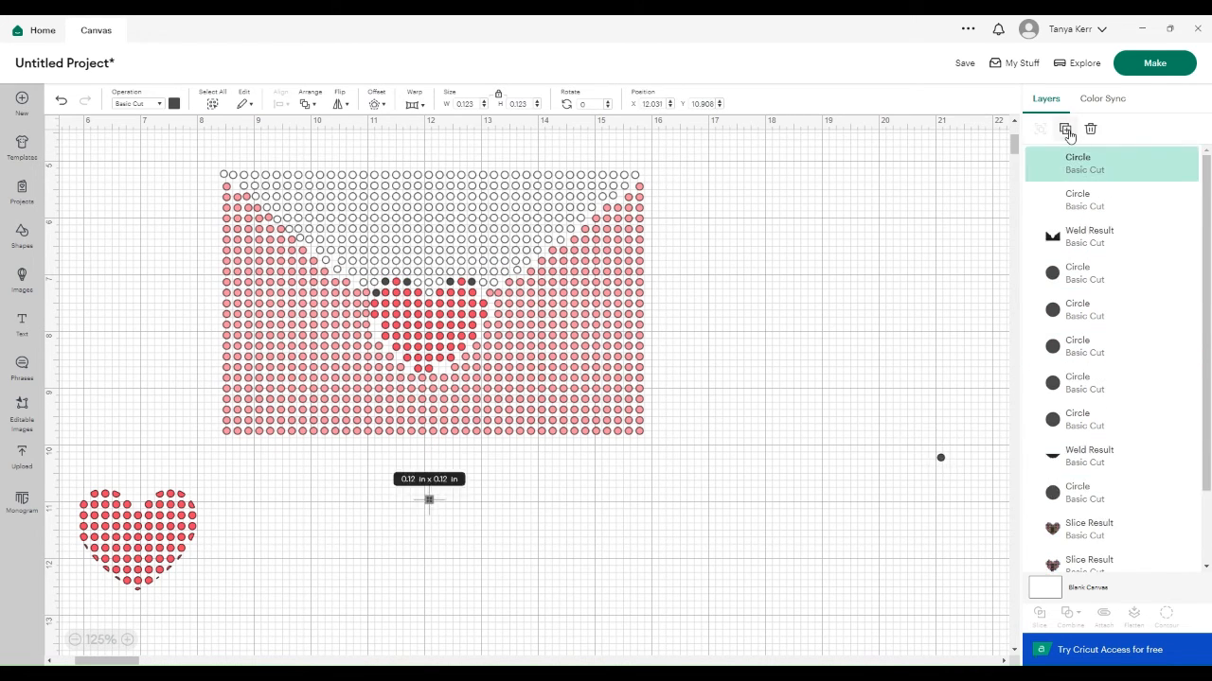
{"action": "left_click", "coordinate": [1065, 129]}
{"action": "left_click", "coordinate": [1065, 130]}
{"action": "left_click", "coordinate": [1065, 129]}
{"action": "left_click", "coordinate": [1065, 129]}
Fill the red heart's remaining gaps with five duplicates: three down its left side, one near the bottom tip, one at the upper right
{"action": "left_click_drag", "start_coordinate": [111, 182], "coordinate": [441, 368]}
{"action": "left_click_drag", "start_coordinate": [407, 478], "coordinate": [377, 326]}
{"action": "left_click_drag", "start_coordinate": [430, 501], "coordinate": [377, 336]}
{"action": "left_click", "coordinate": [778, 253]}
{"action": "left_click_drag", "start_coordinate": [452, 522], "coordinate": [389, 346]}
{"action": "left_click", "coordinate": [609, 488]}
{"action": "left_click_drag", "start_coordinate": [474, 545], "coordinate": [480, 296]}
{"action": "left_click", "coordinate": [595, 492]}
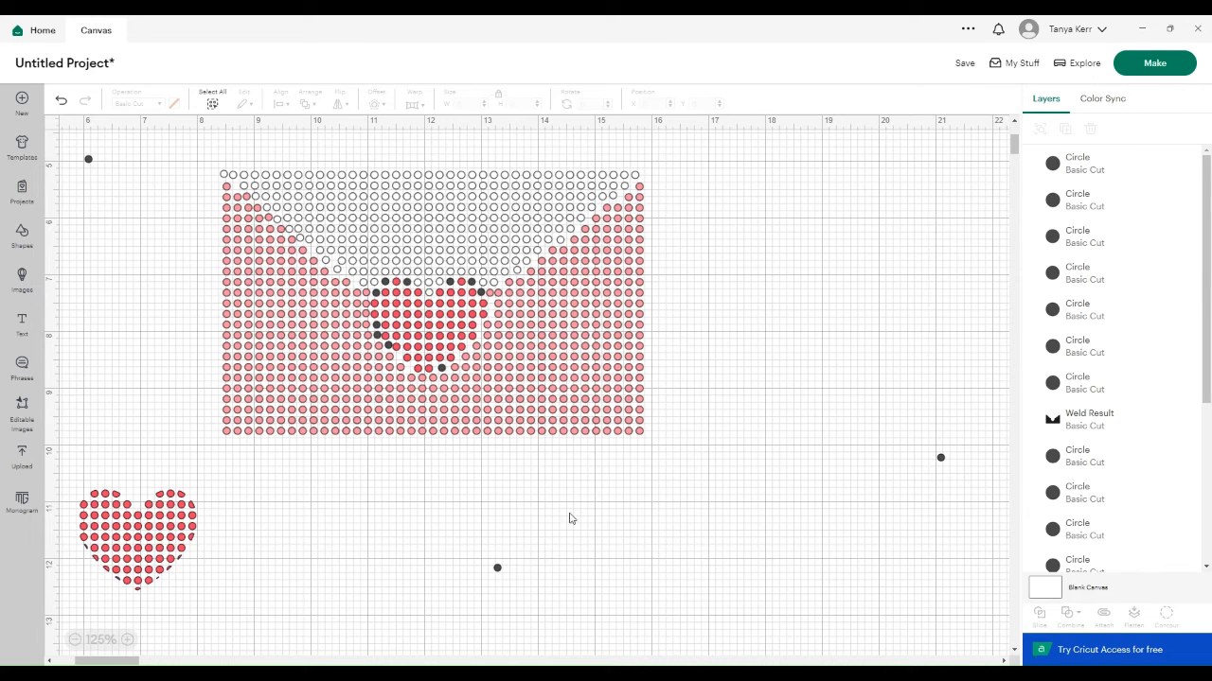
Delete the three leftover dark circles lying outside the envelope
{"action": "left_click", "coordinate": [497, 568]}
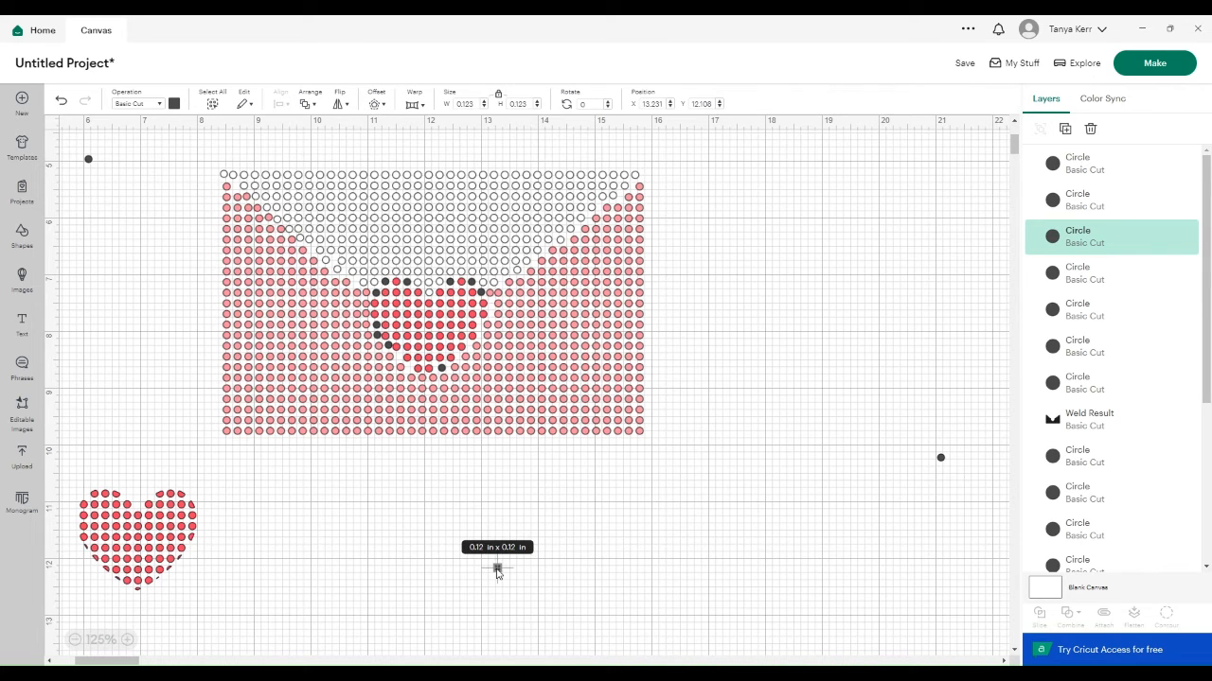
{"action": "key", "text": "Delete"}
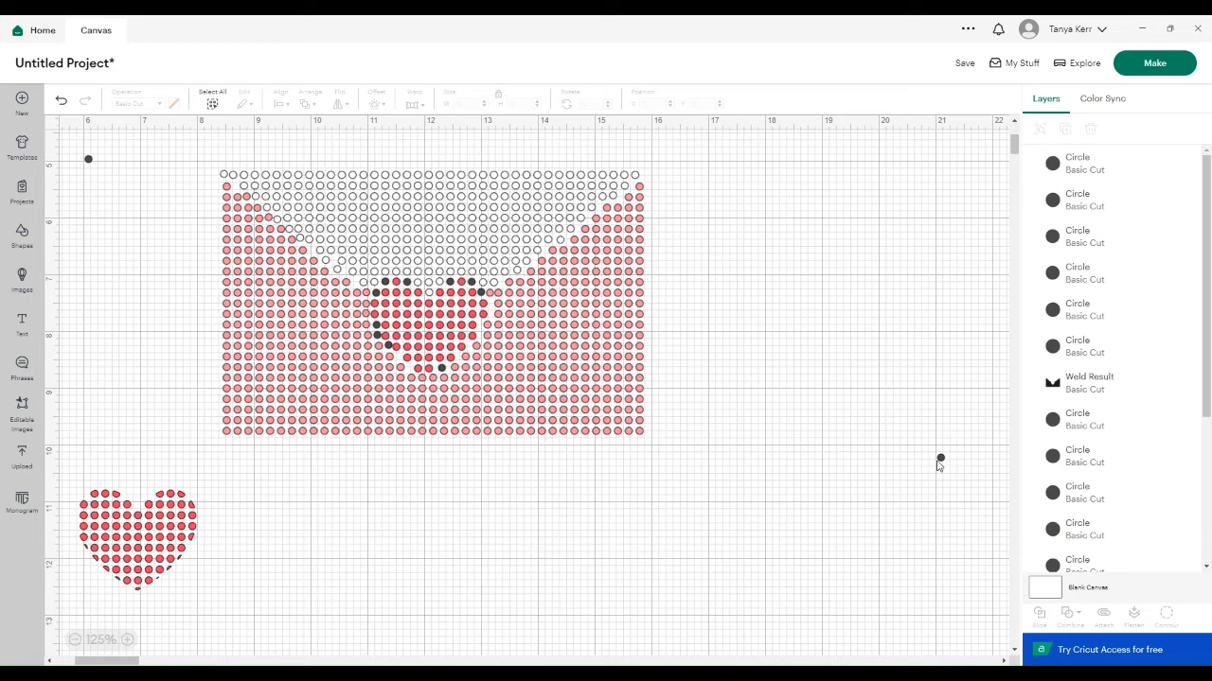
{"action": "left_click", "coordinate": [940, 460]}
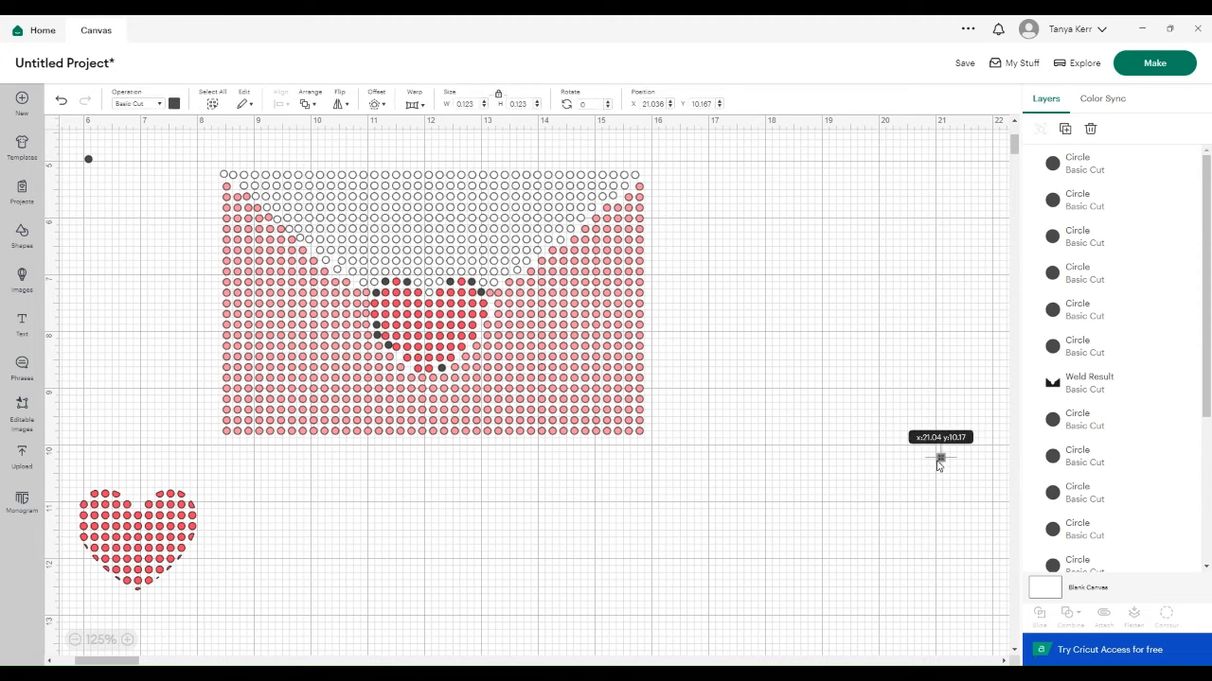
{"action": "left_click", "coordinate": [898, 580]}
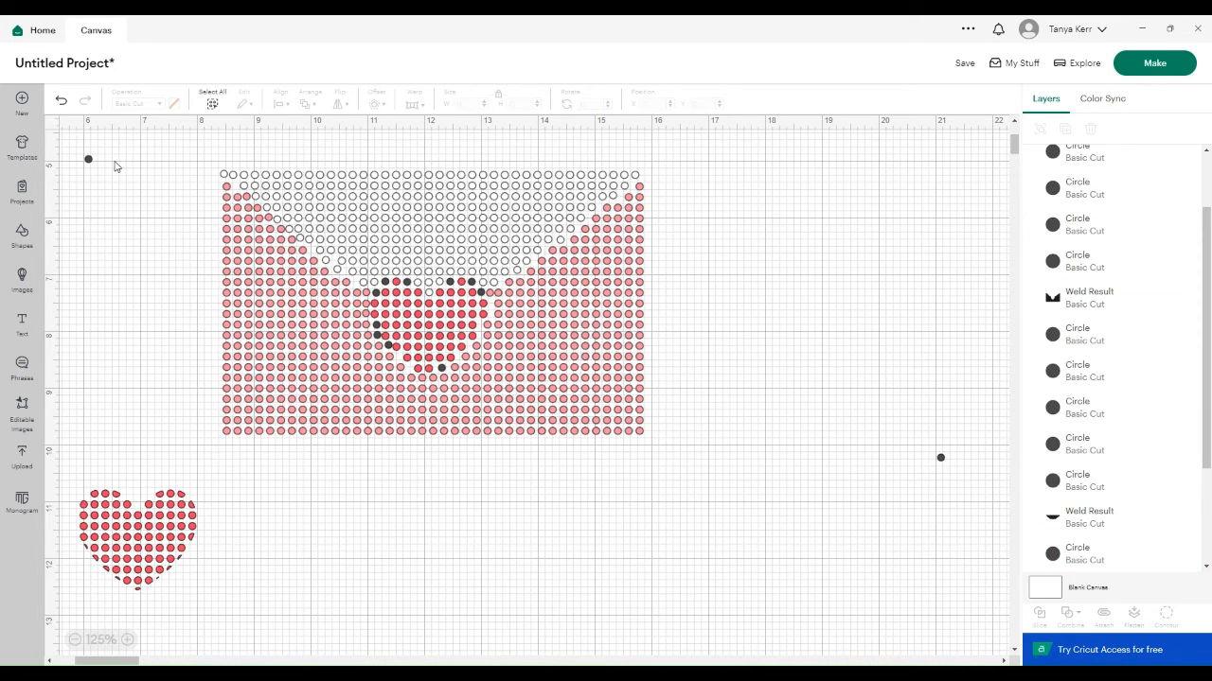
{"action": "left_click", "coordinate": [88, 159]}
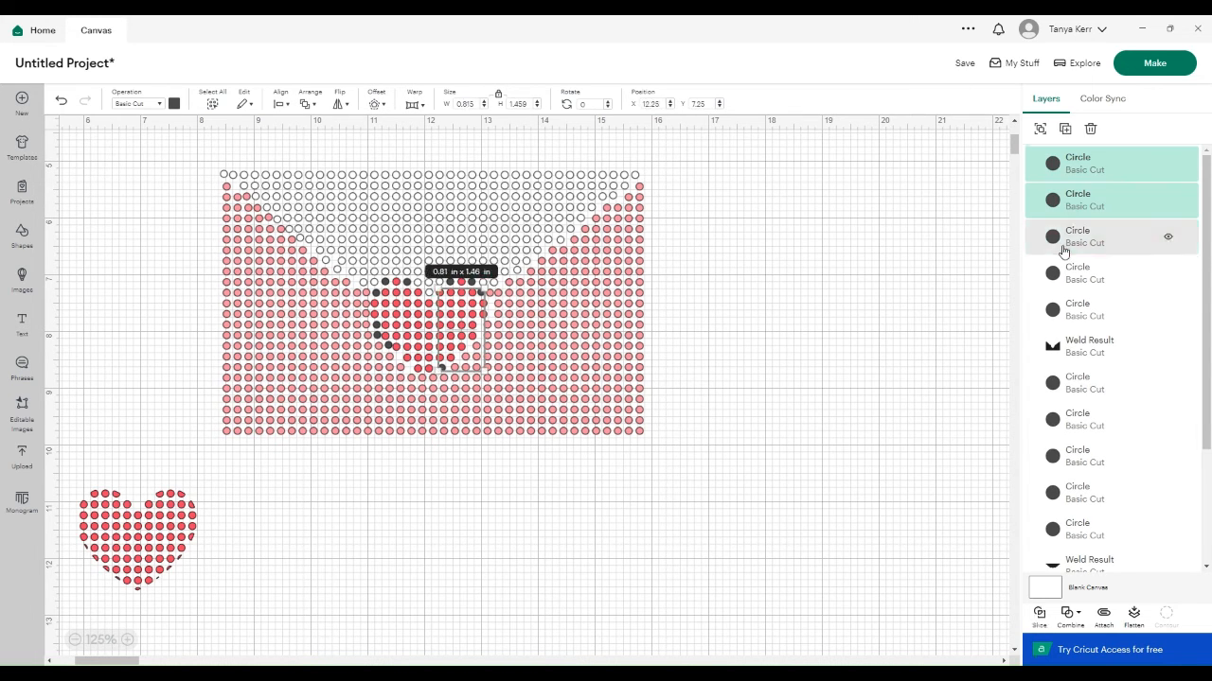
Select all ten dark filler circles with the heart Slice Result on the envelope and weld them together
{"action": "left_click", "coordinate": [1064, 248], "text": "ctrl"}
{"action": "left_click", "coordinate": [1066, 276], "text": "ctrl"}
{"action": "left_click", "coordinate": [1067, 311], "text": "ctrl"}
{"action": "left_click", "coordinate": [1070, 386], "text": "ctrl"}
{"action": "left_click", "coordinate": [1070, 421], "text": "ctrl"}
{"action": "left_click", "coordinate": [1071, 458], "text": "ctrl"}
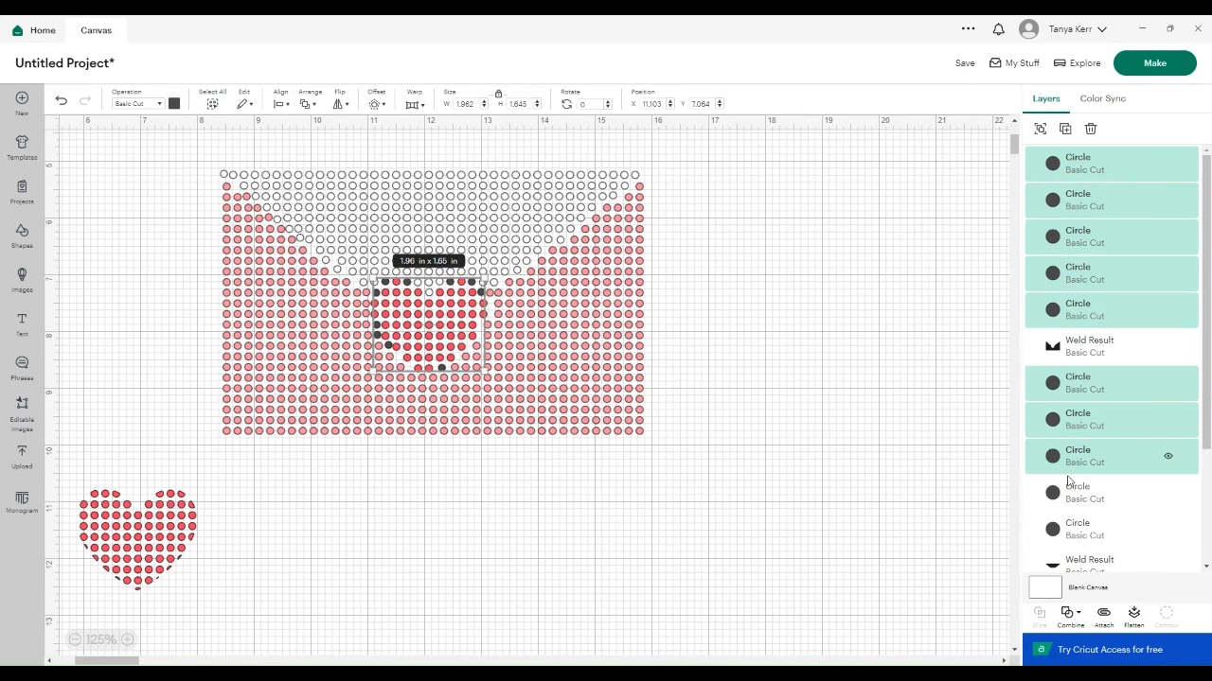
{"action": "left_click", "coordinate": [1073, 494], "text": "ctrl"}
{"action": "left_click", "coordinate": [1074, 531], "text": "ctrl"}
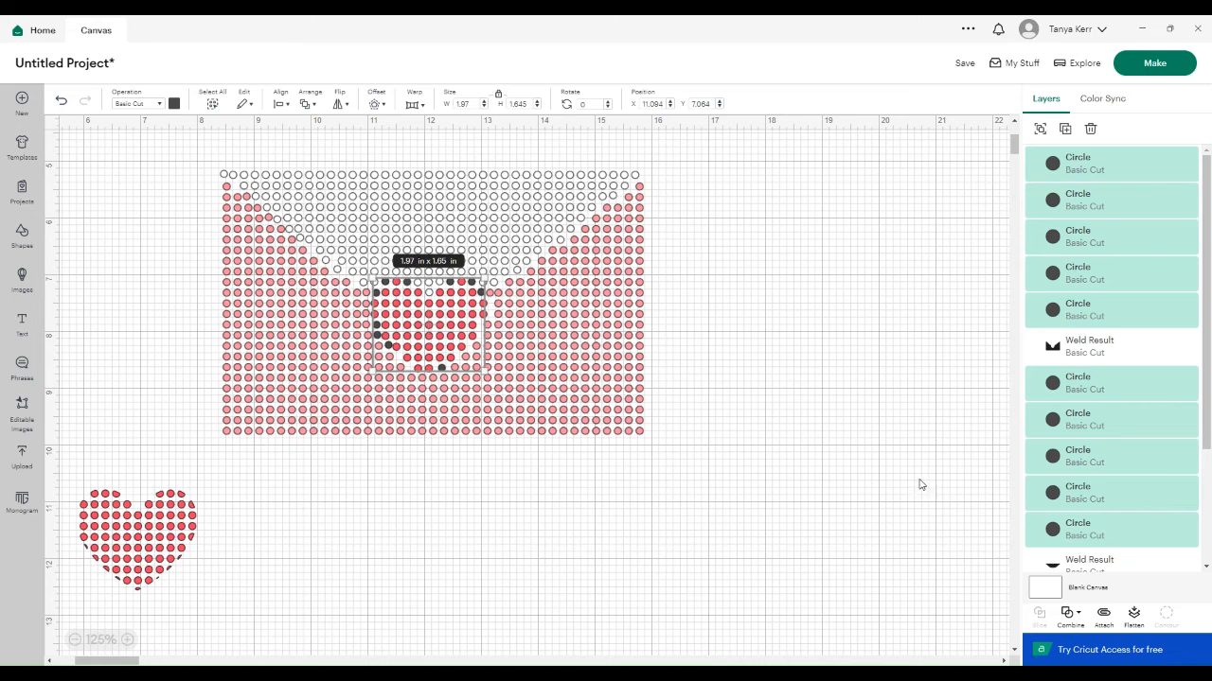
{"action": "scroll", "coordinate": [889, 459], "scroll_direction": "down", "scroll_amount": 3}
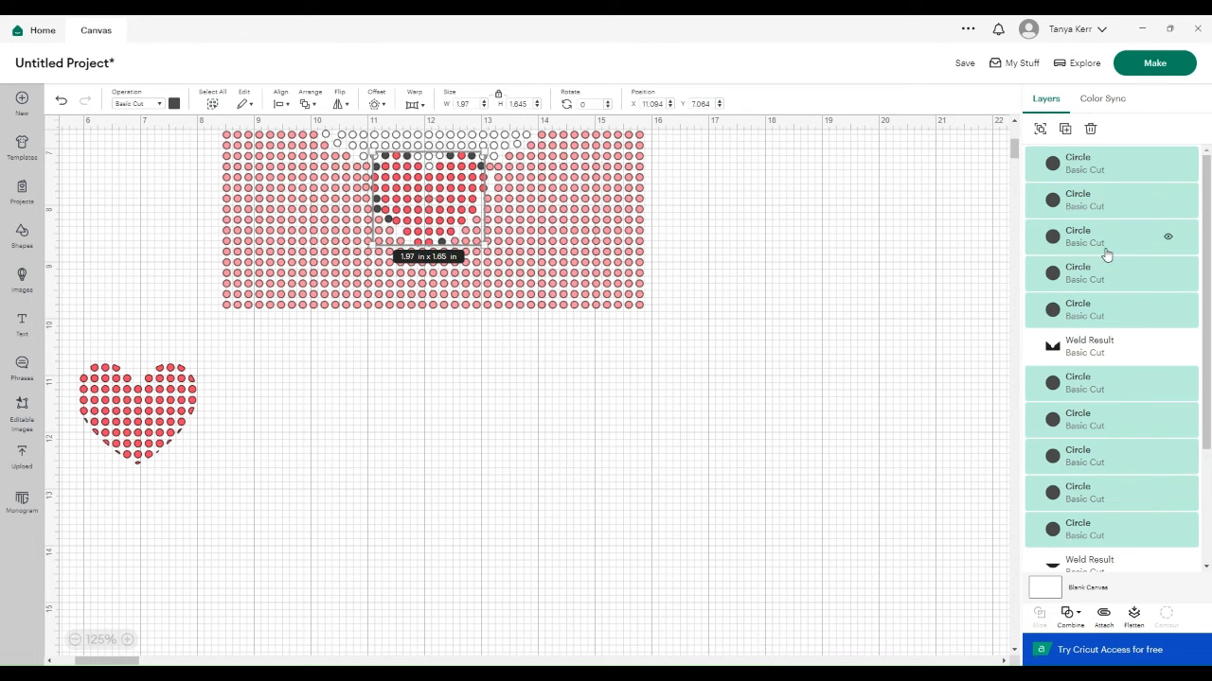
{"action": "scroll", "coordinate": [1117, 292], "scroll_direction": "down", "scroll_amount": 2}
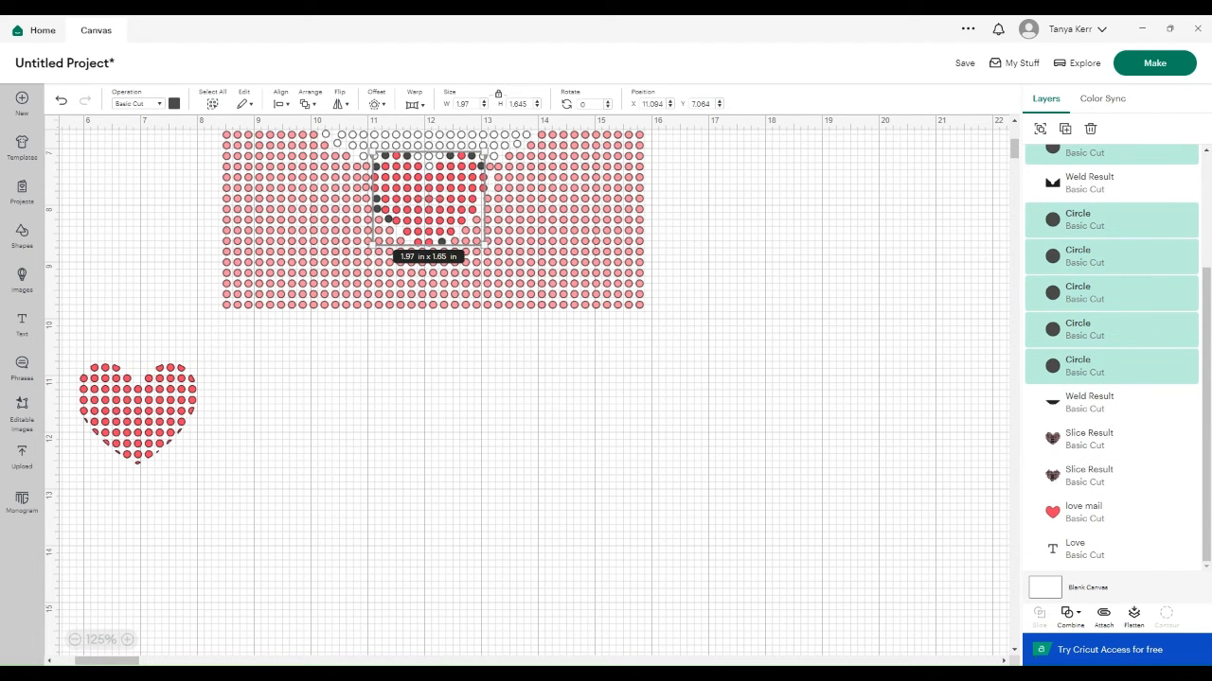
{"action": "left_click", "coordinate": [1080, 482], "text": "ctrl"}
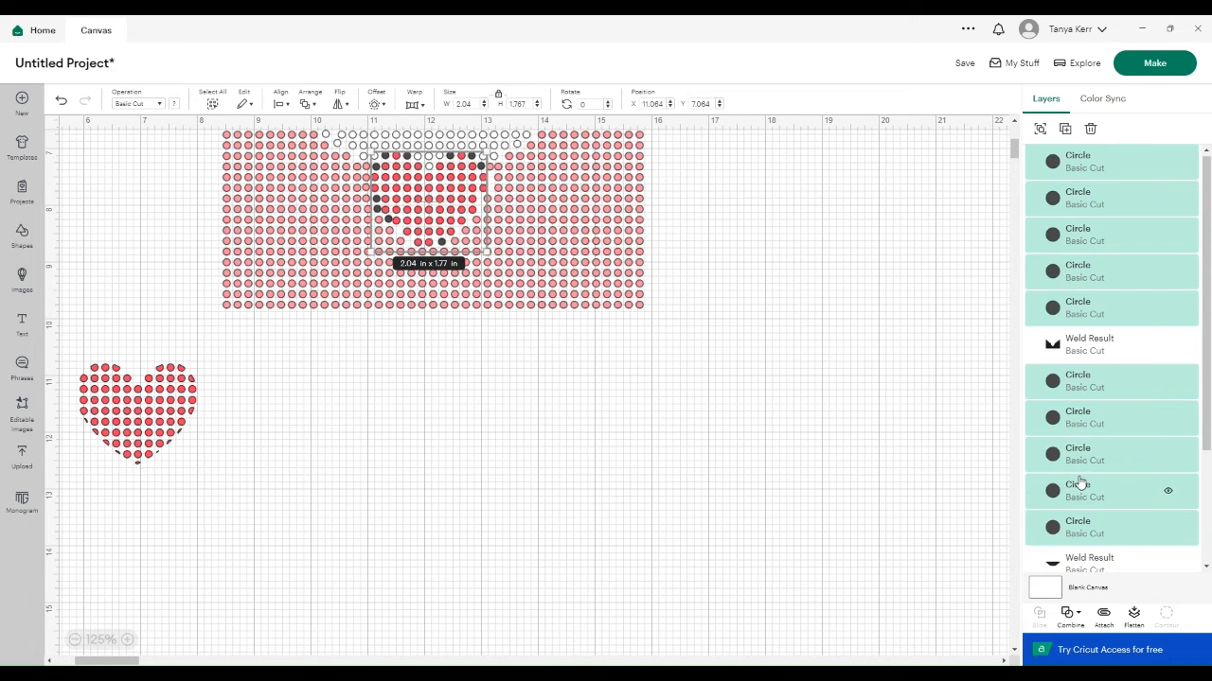
{"action": "left_click", "coordinate": [1080, 614]}
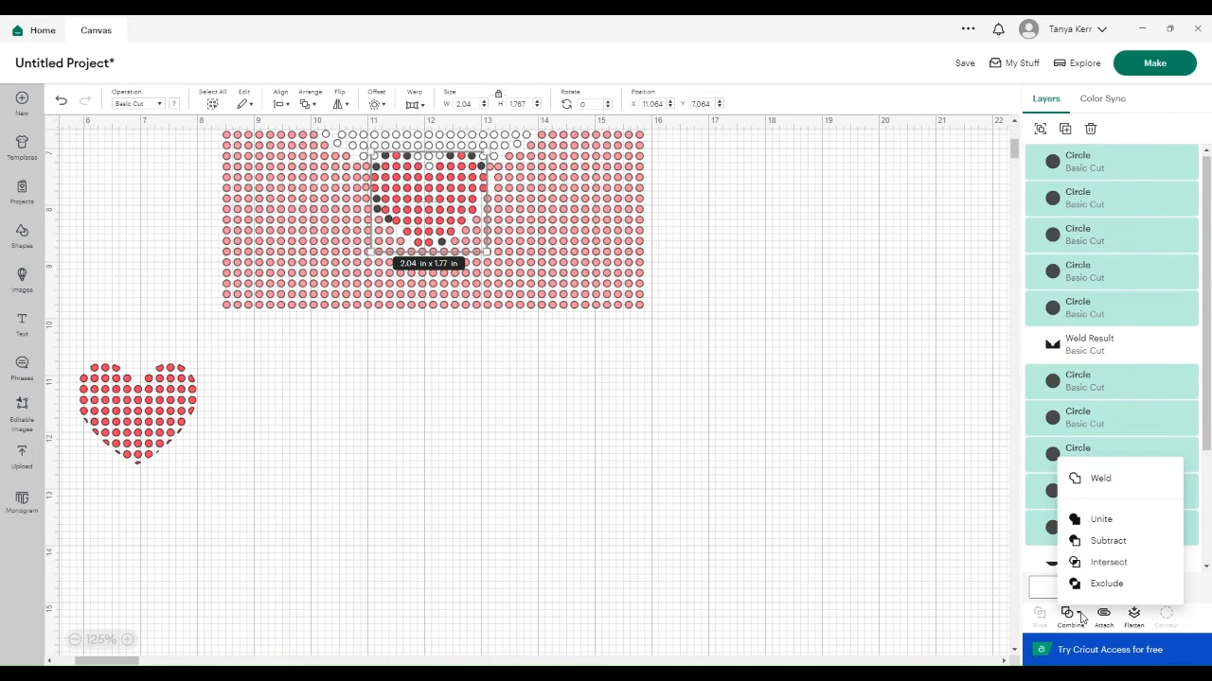
{"action": "left_click", "coordinate": [1098, 481]}
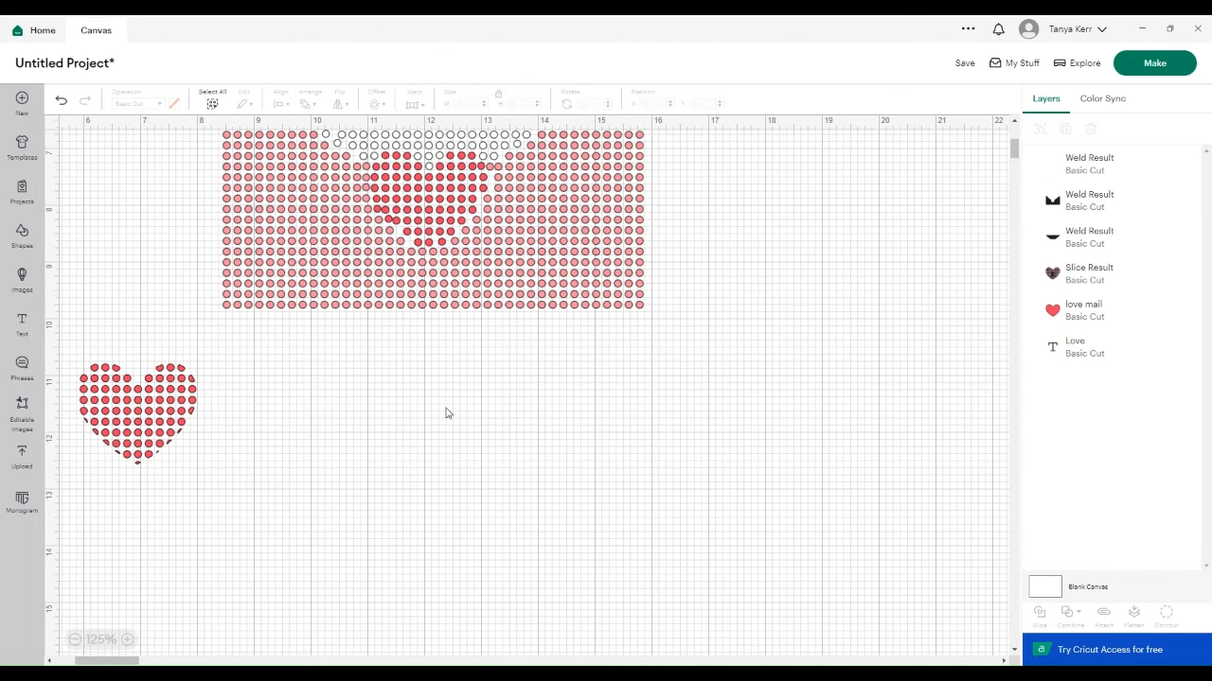
Delete the spare heart Slice Result lying at the envelope's lower left
{"action": "scroll", "coordinate": [450, 413], "scroll_direction": "up", "scroll_amount": 4}
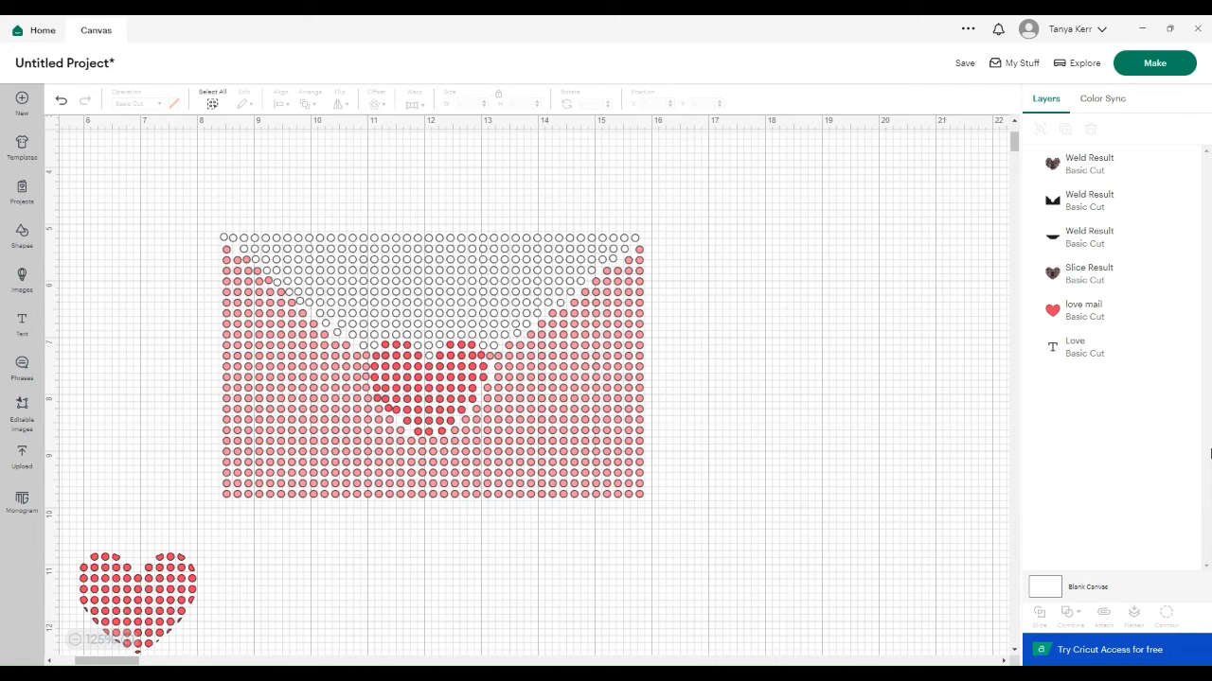
{"action": "left_click", "coordinate": [84, 598]}
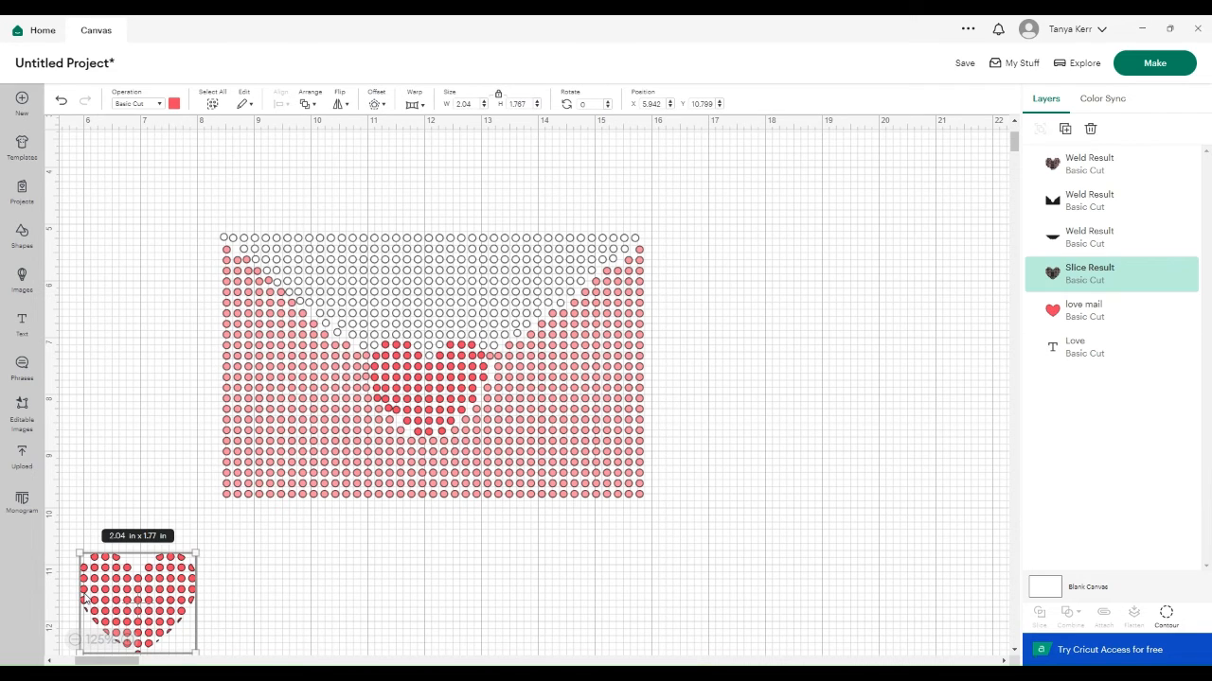
{"action": "key", "text": "Delete"}
{"action": "scroll", "coordinate": [514, 635], "scroll_direction": "up", "scroll_amount": 3}
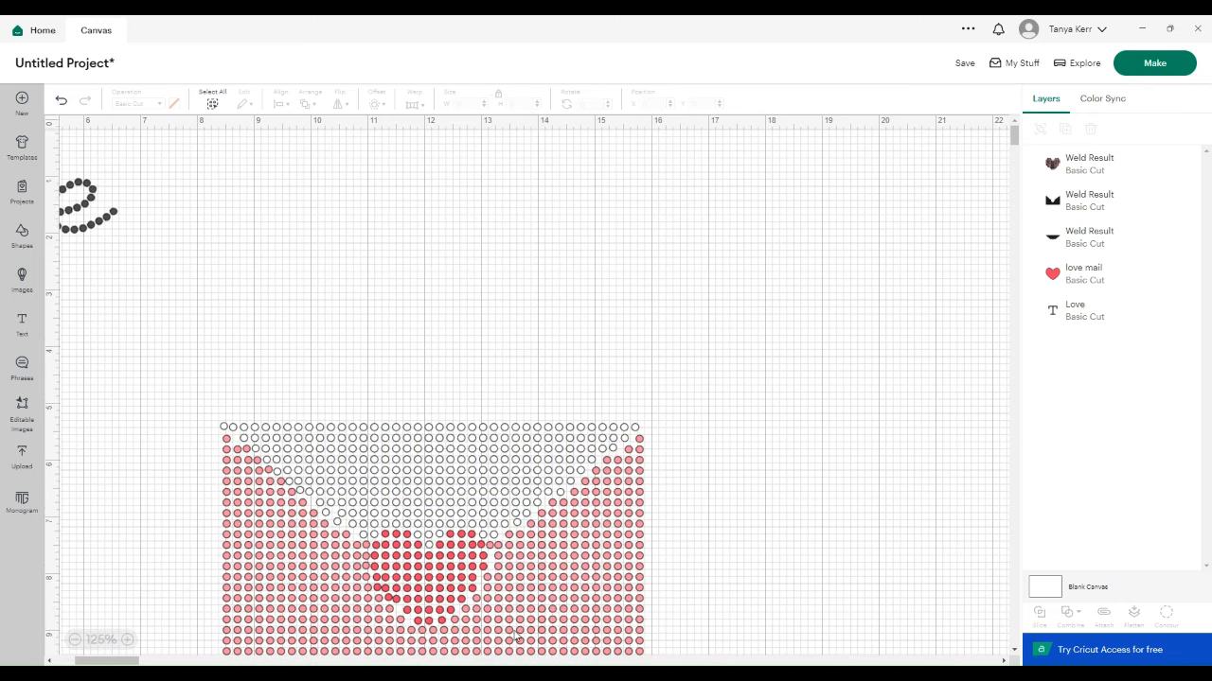
Move the Love text so it sits above the envelope and its L overlaps beyond the upper-left corner
{"action": "left_click", "coordinate": [81, 206]}
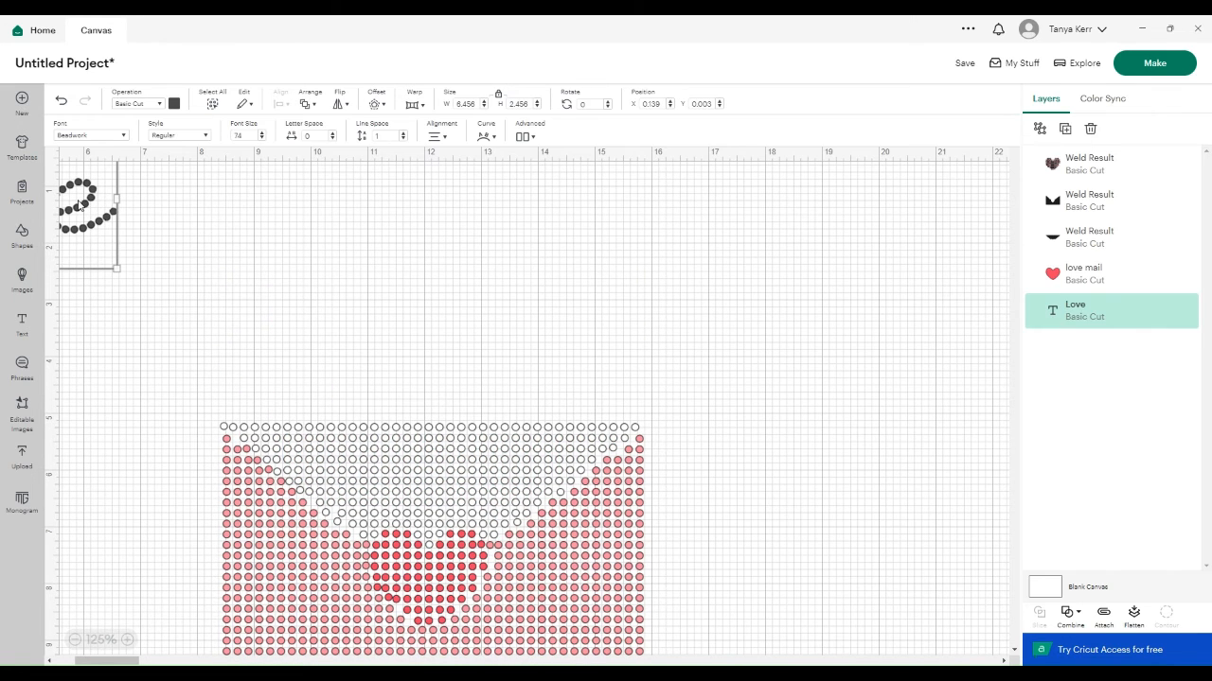
{"action": "left_click_drag", "start_coordinate": [80, 206], "coordinate": [386, 356]}
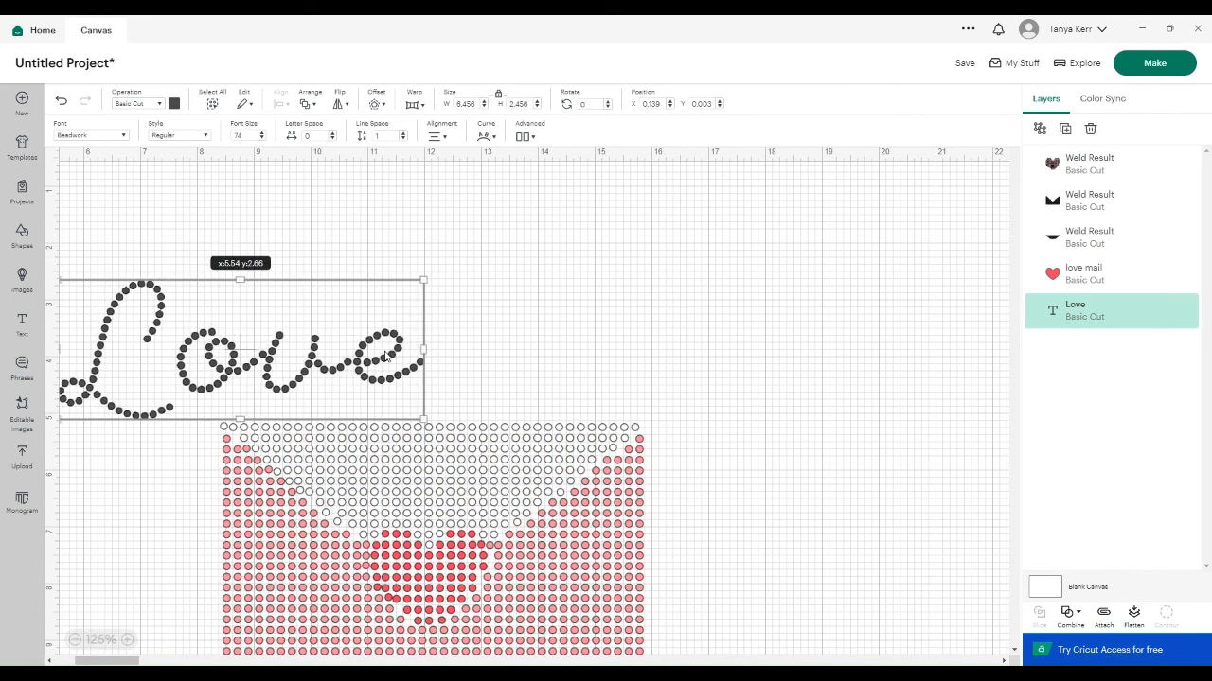
{"action": "left_click_drag", "start_coordinate": [135, 389], "coordinate": [148, 414]}
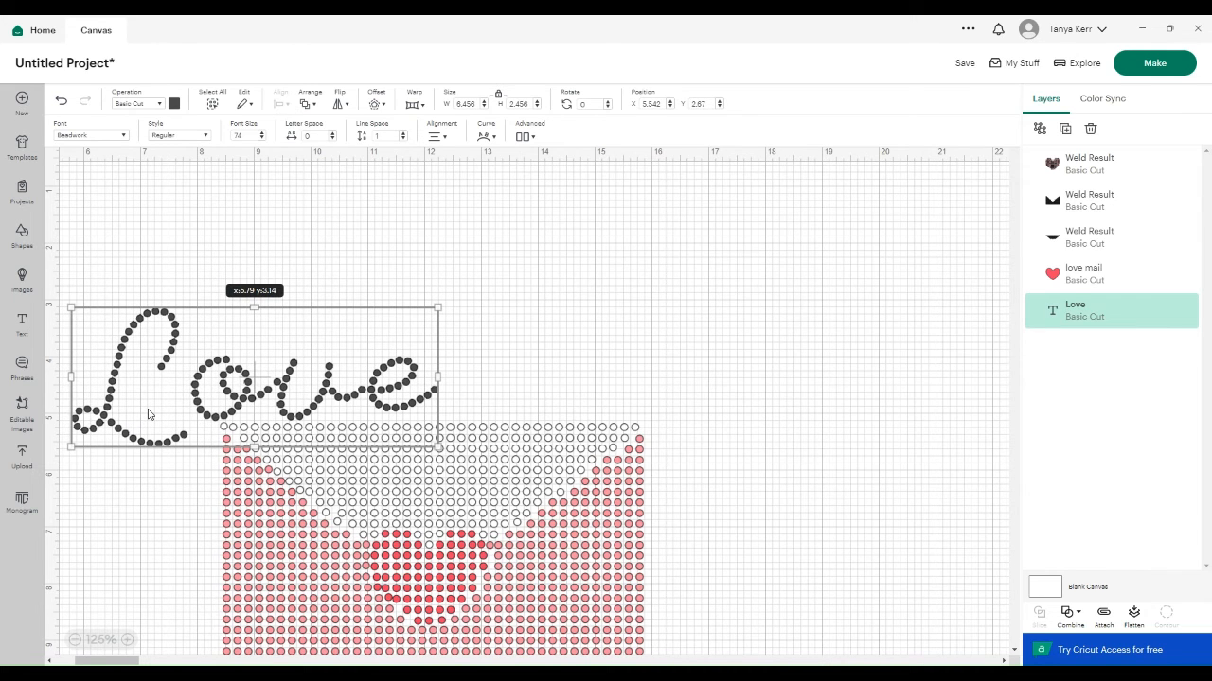
{"action": "left_click", "coordinate": [867, 519]}
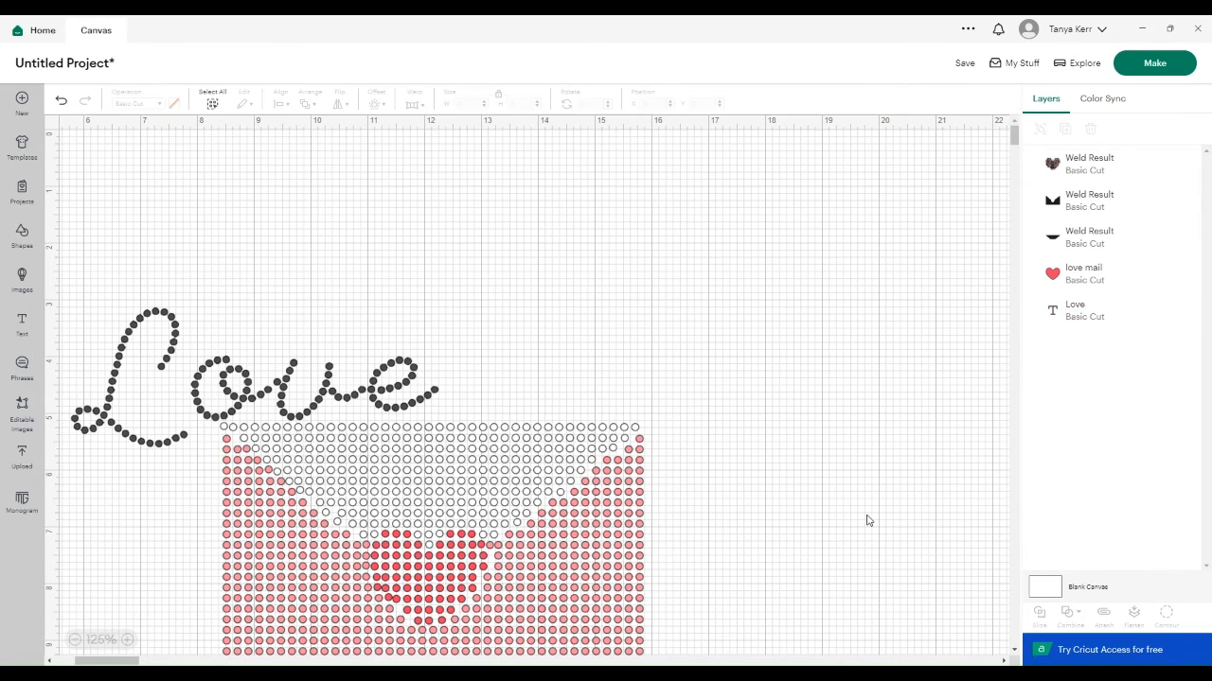
Group the Love text with the envelope's three Weld Result layers
{"action": "scroll", "coordinate": [856, 516], "scroll_direction": "down", "scroll_amount": 3}
{"action": "scroll", "coordinate": [855, 517], "scroll_direction": "up", "scroll_amount": 2}
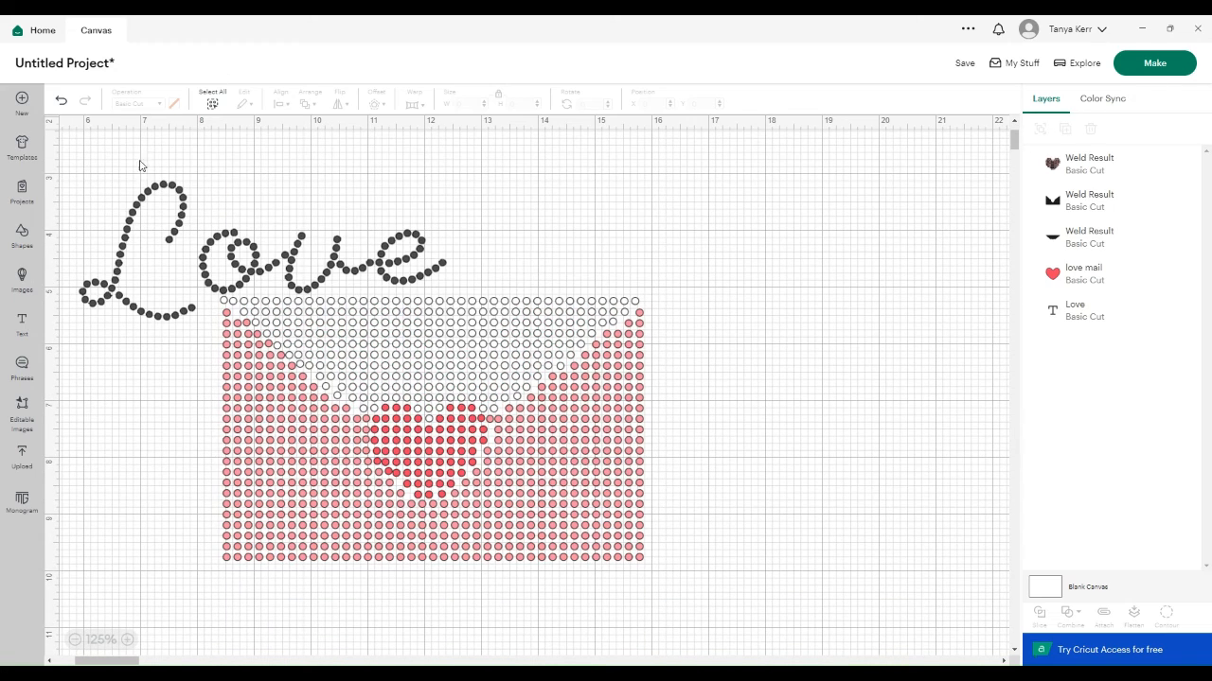
{"action": "left_click_drag", "start_coordinate": [66, 146], "coordinate": [681, 584]}
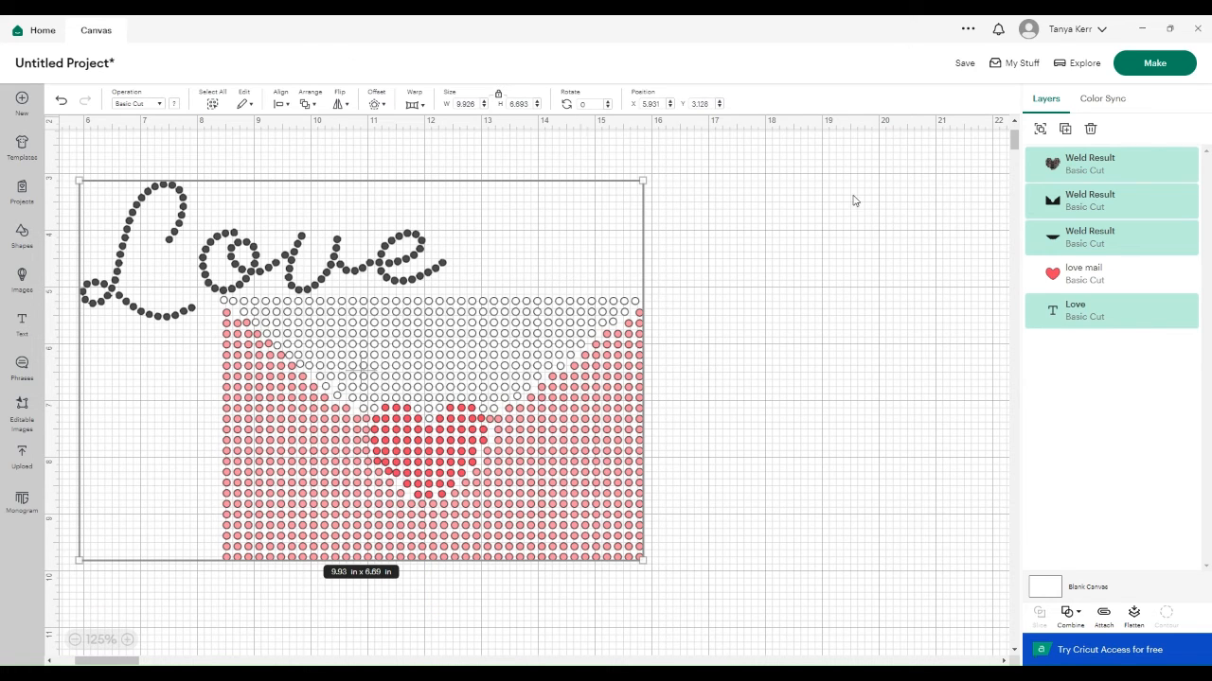
{"action": "left_click", "coordinate": [1041, 135]}
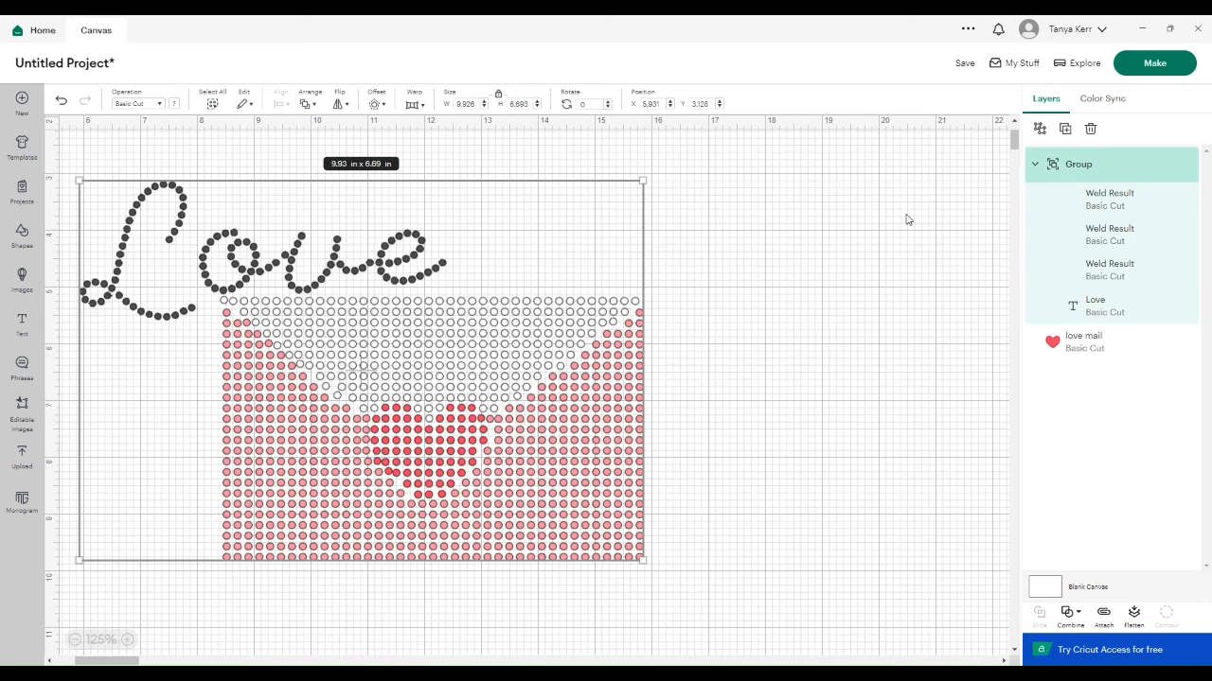
{"action": "left_click", "coordinate": [816, 533]}
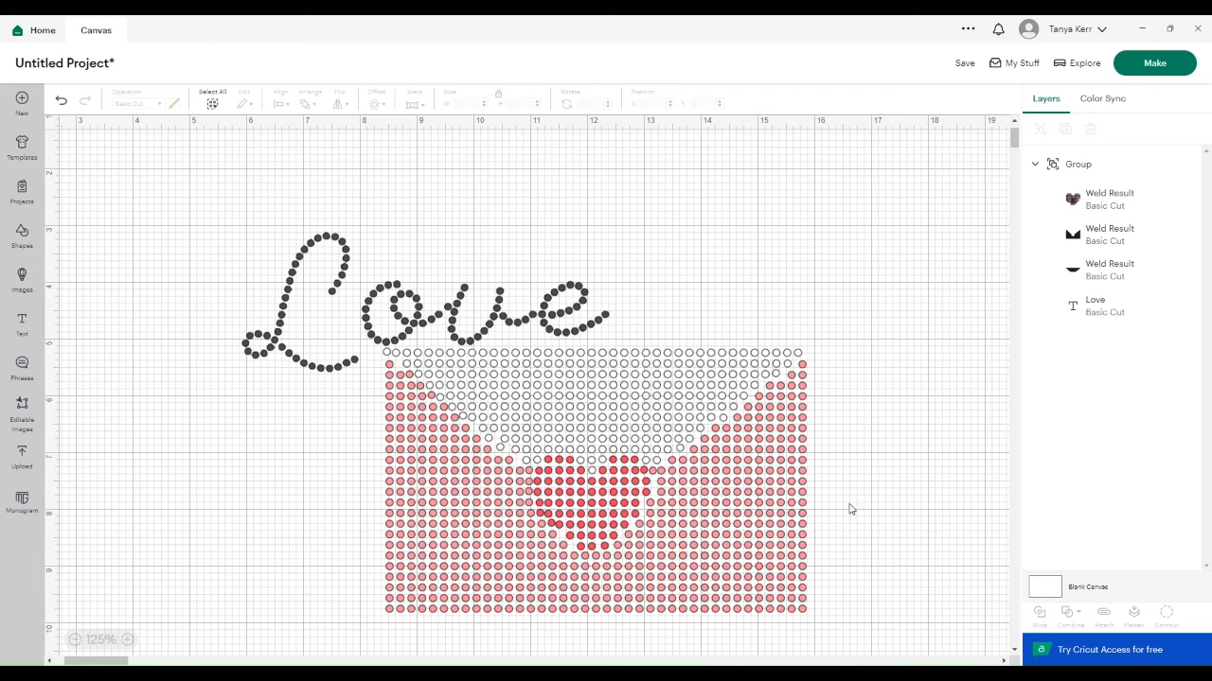
Check the contours of the pink envelope body's Weld Result, leave them unedited and deselect the design
{"action": "left_click", "coordinate": [1098, 242]}
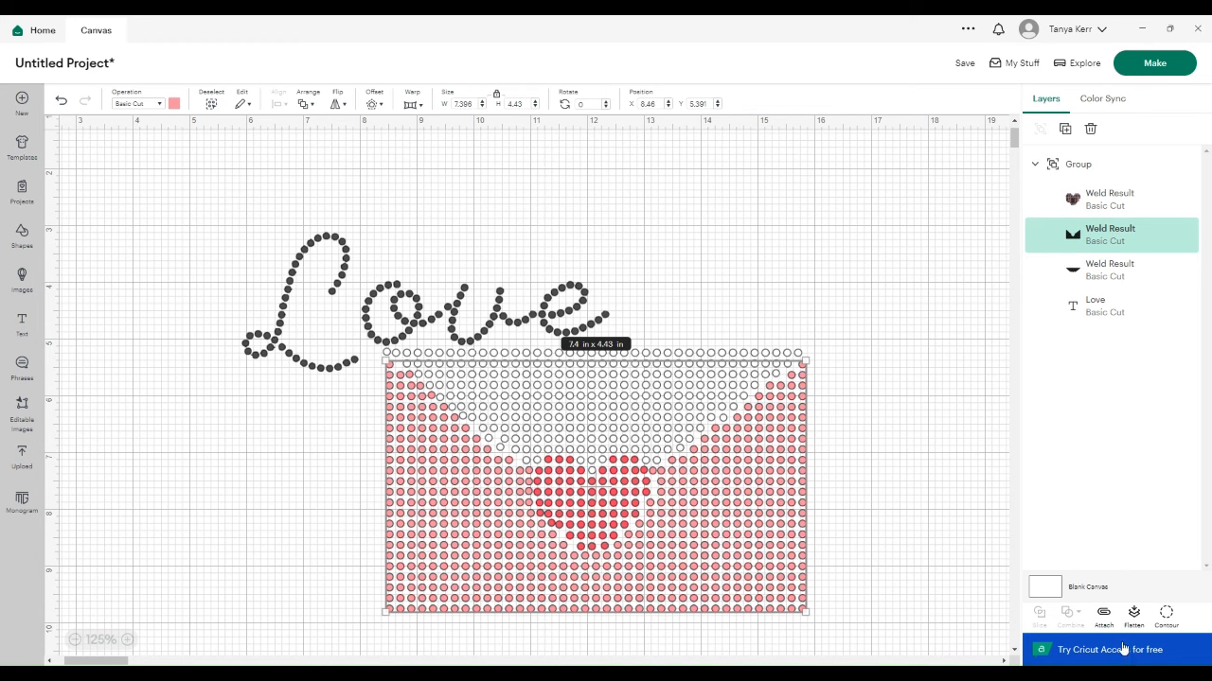
{"action": "left_click", "coordinate": [1167, 616]}
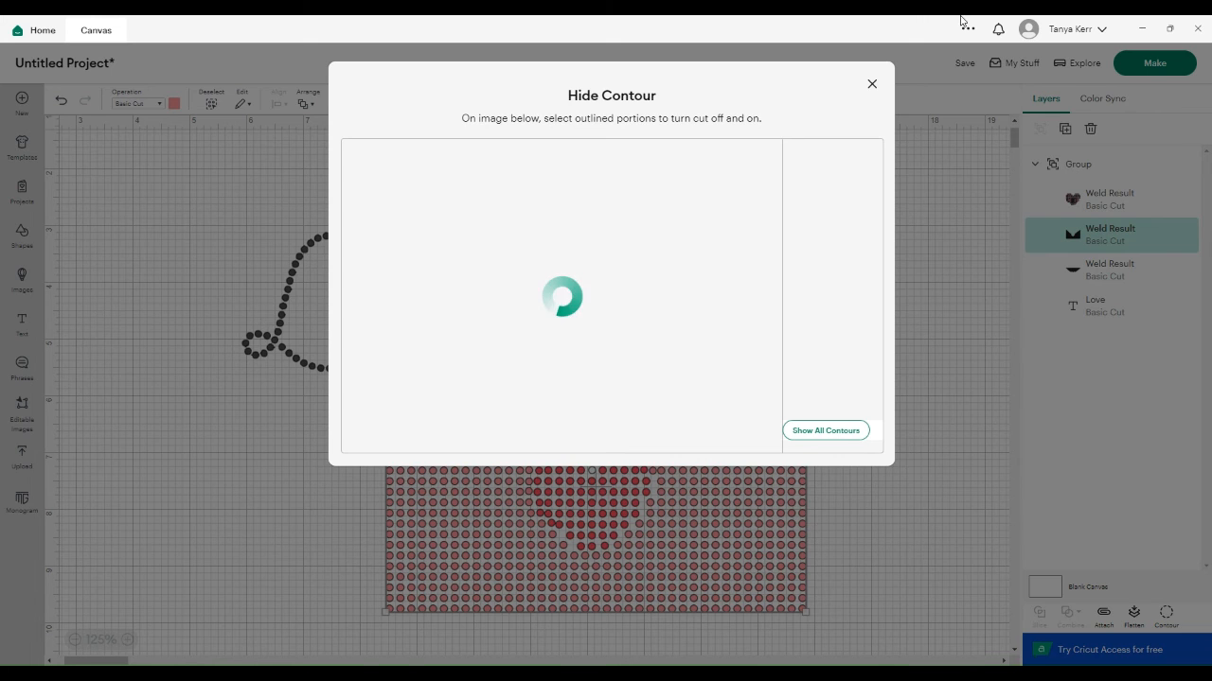
{"action": "left_click", "coordinate": [871, 83]}
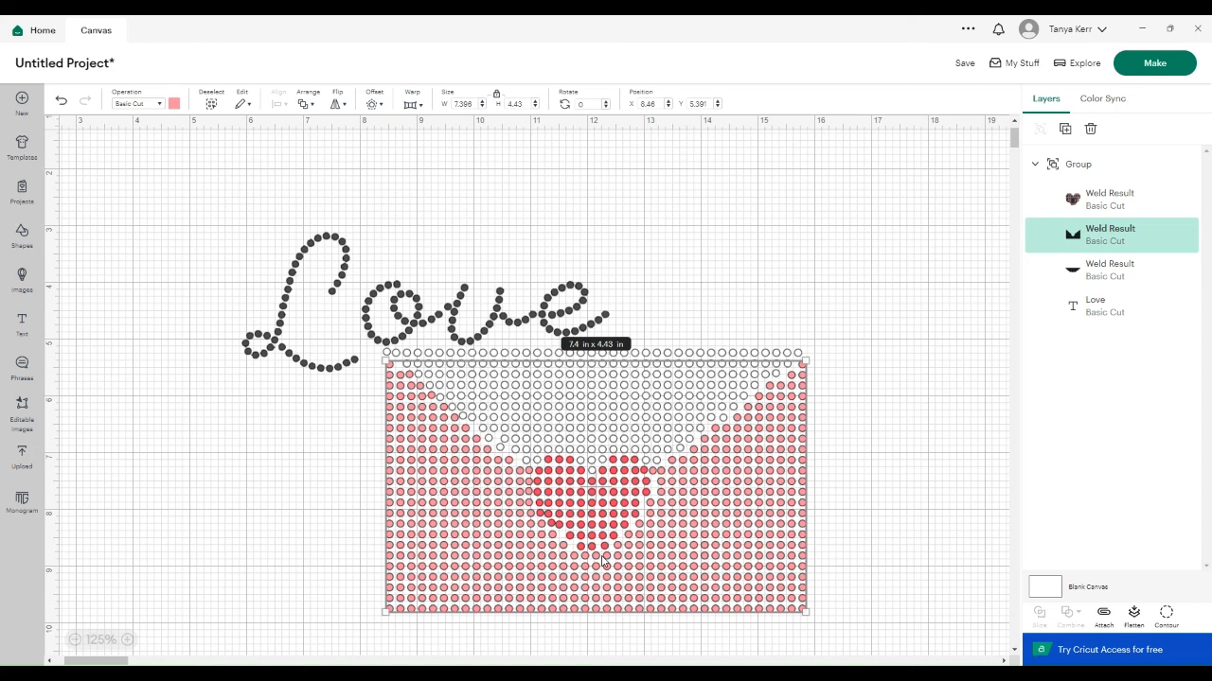
{"action": "left_click", "coordinate": [293, 488]}
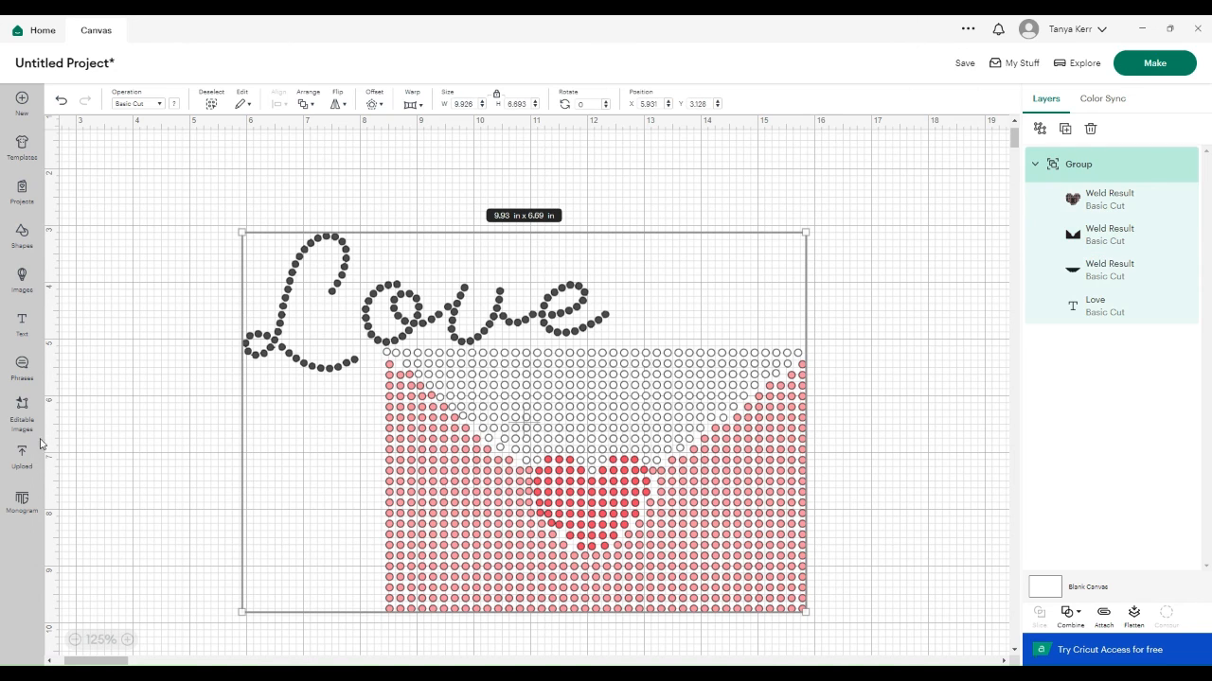
{"action": "left_click", "coordinate": [107, 440]}
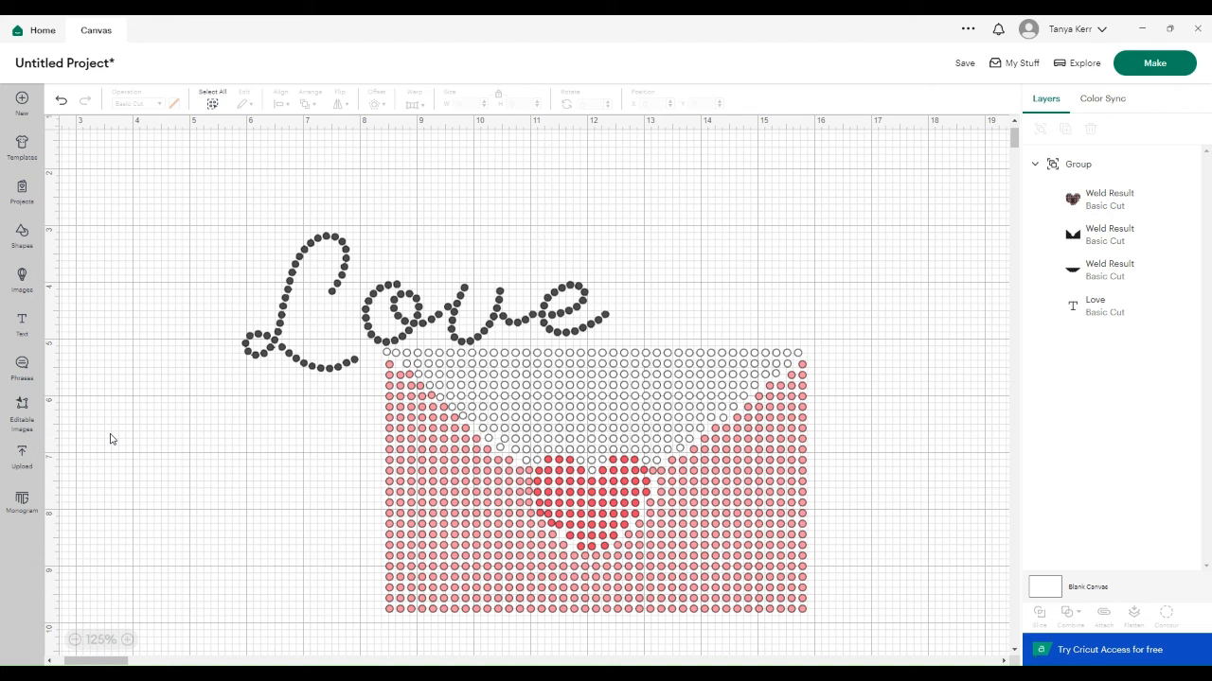
Preview the project's cutting layout with all materials loaded On Mat at 12 in x 12 in
{"action": "left_click", "coordinate": [1168, 68]}
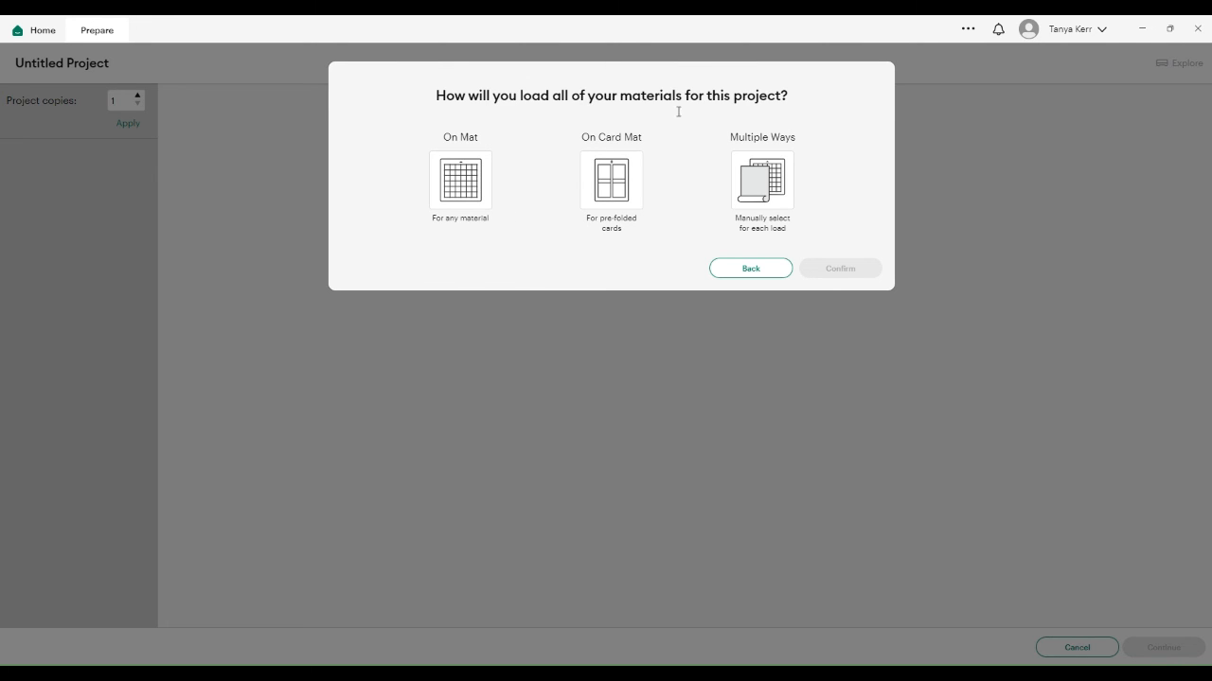
{"action": "left_click", "coordinate": [468, 181]}
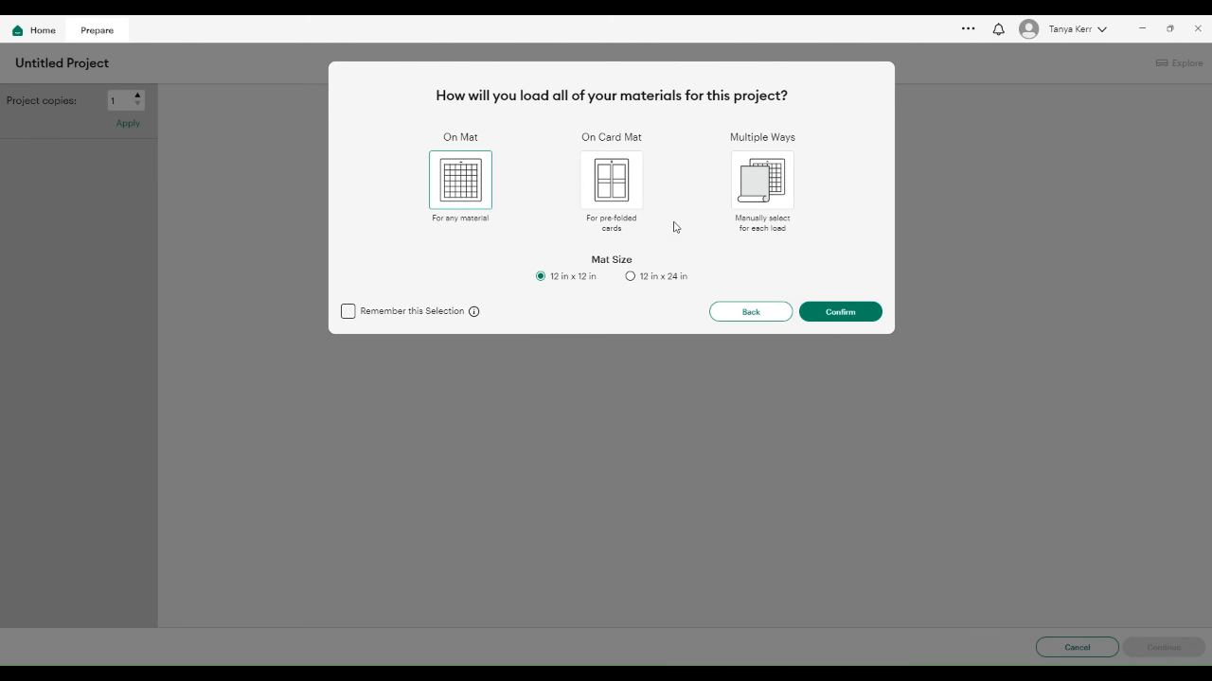
{"action": "left_click", "coordinate": [845, 314]}
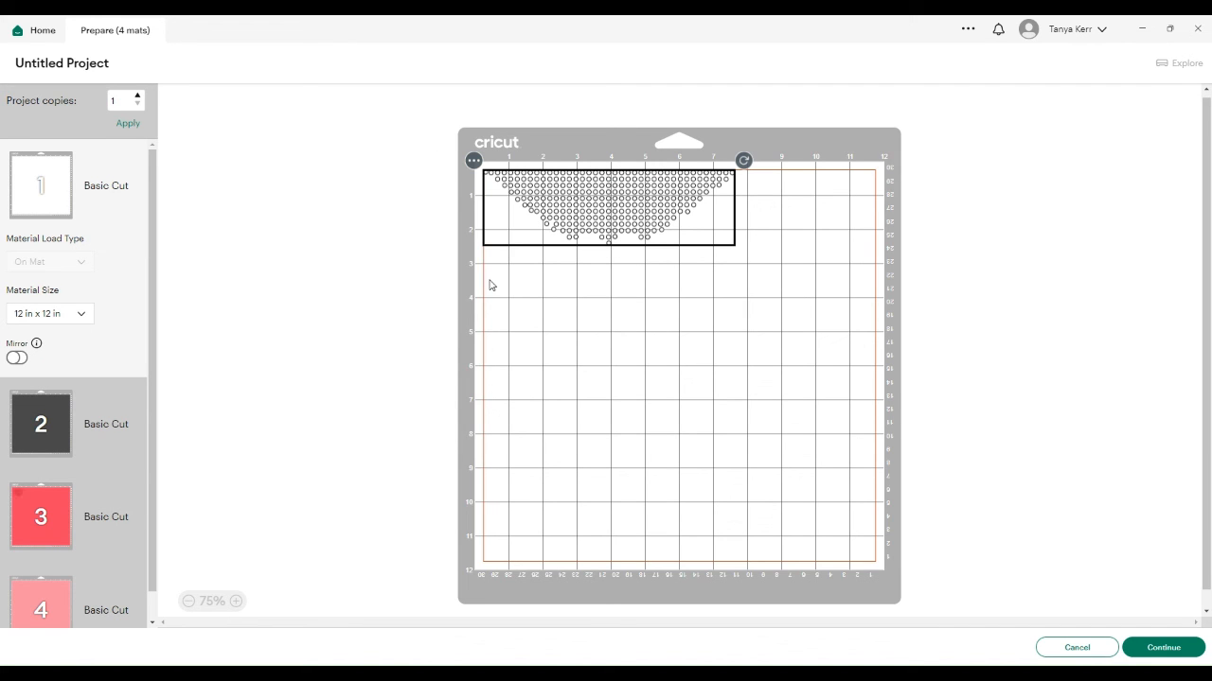
Review the dark, red and pink mats in the cutting preview and return to the canvas without cutting
{"action": "scroll", "coordinate": [38, 526], "scroll_direction": "down", "scroll_amount": 1}
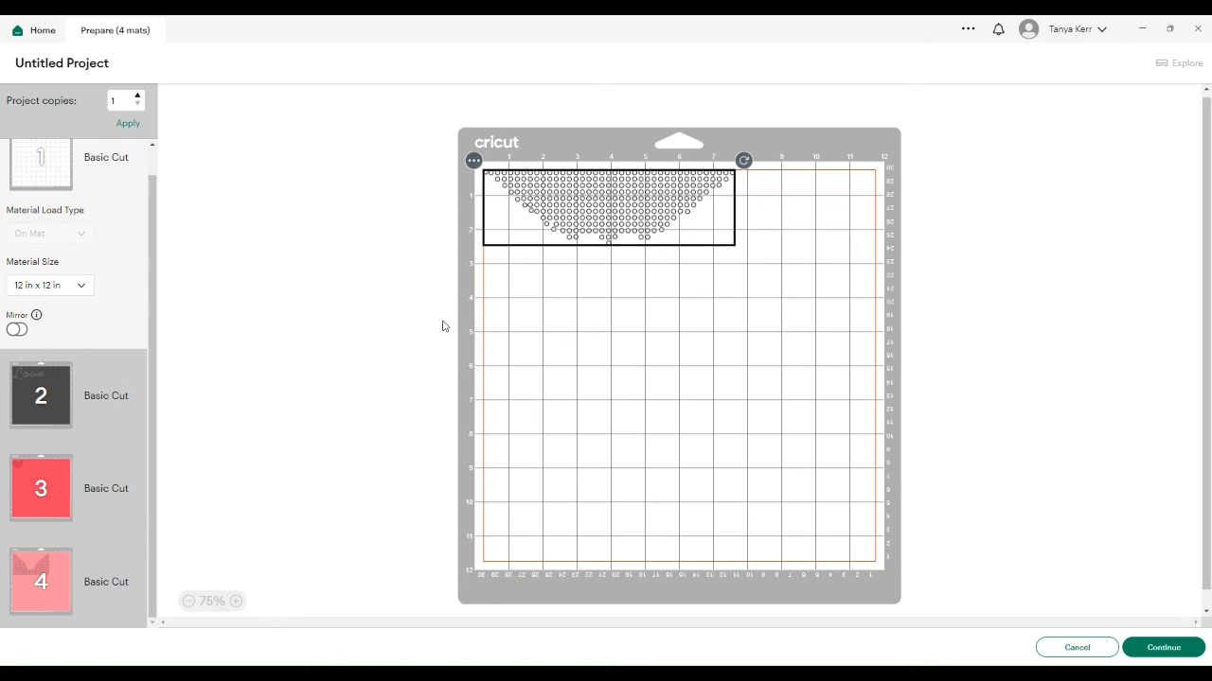
{"action": "left_click", "coordinate": [40, 396]}
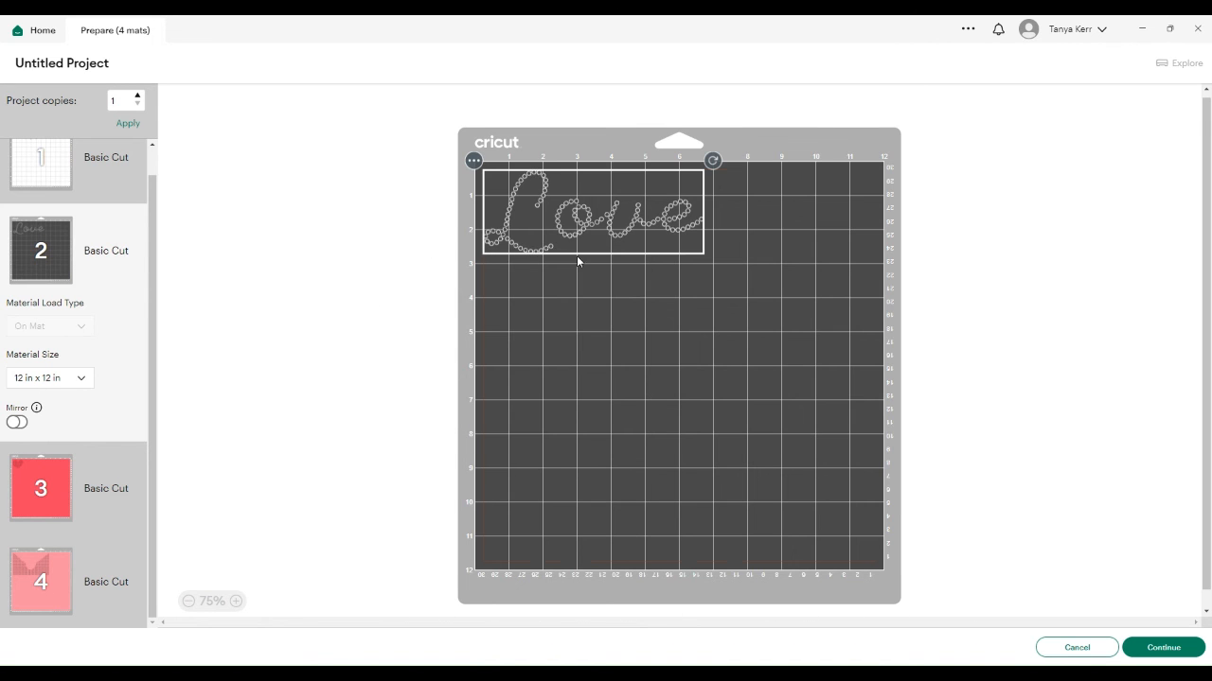
{"action": "left_click", "coordinate": [33, 497]}
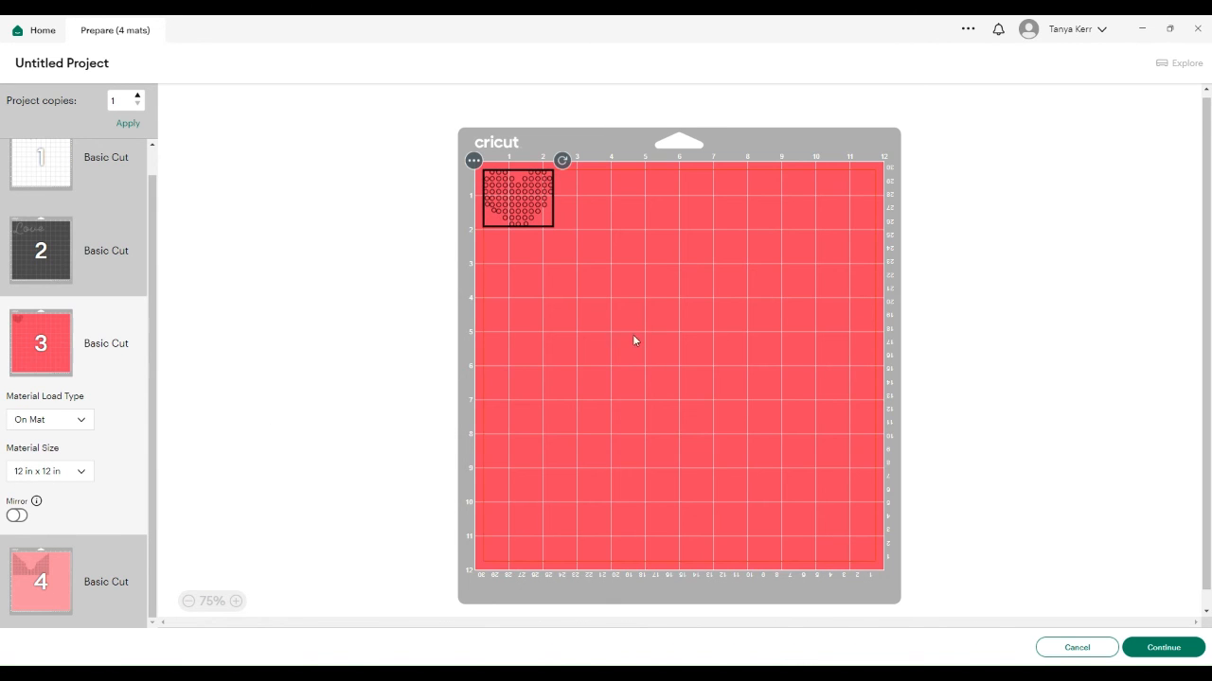
{"action": "left_click", "coordinate": [94, 558]}
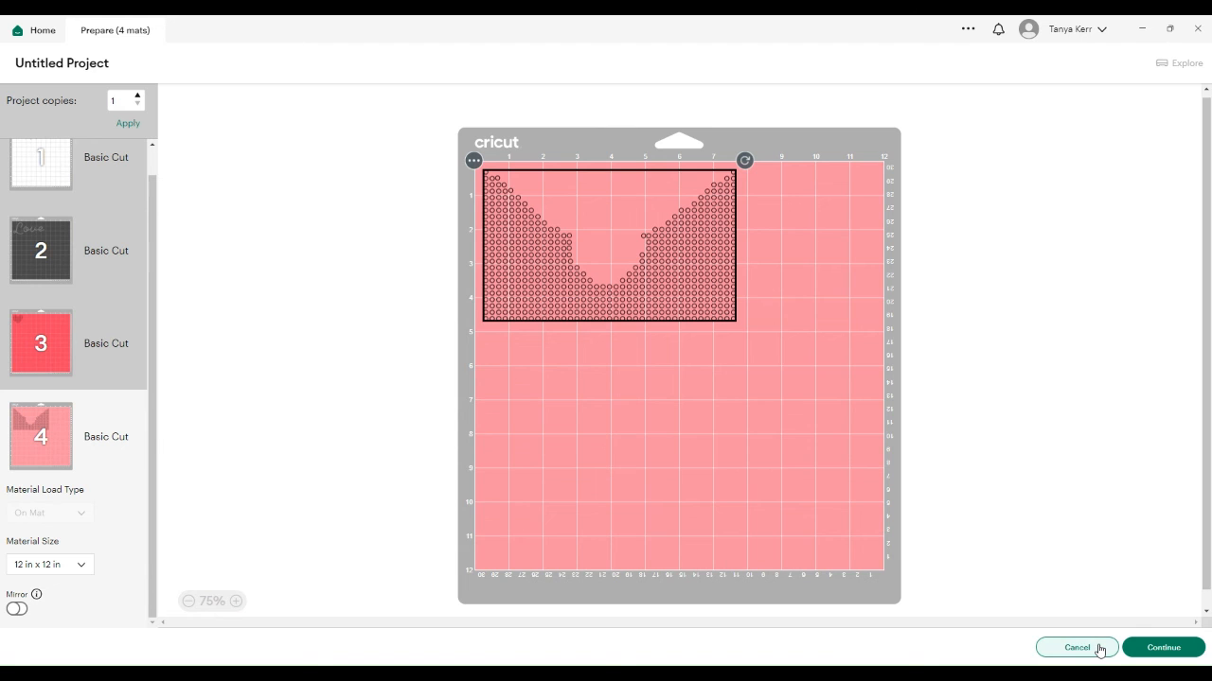
{"action": "left_click", "coordinate": [1099, 649]}
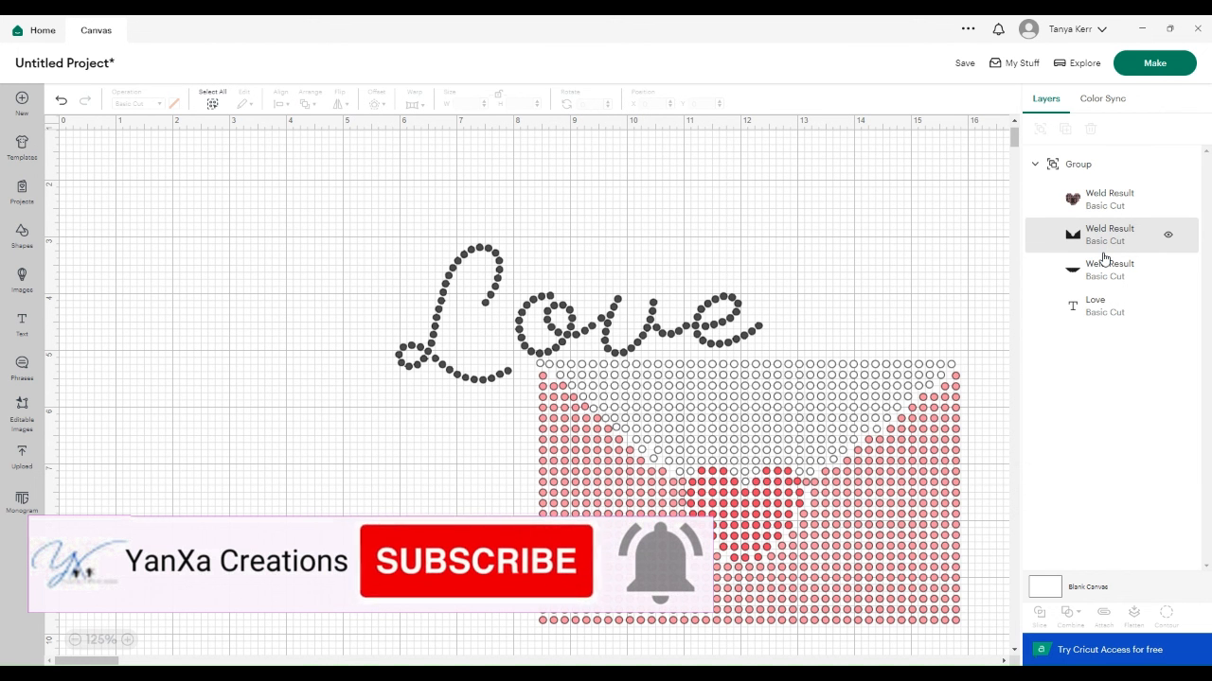